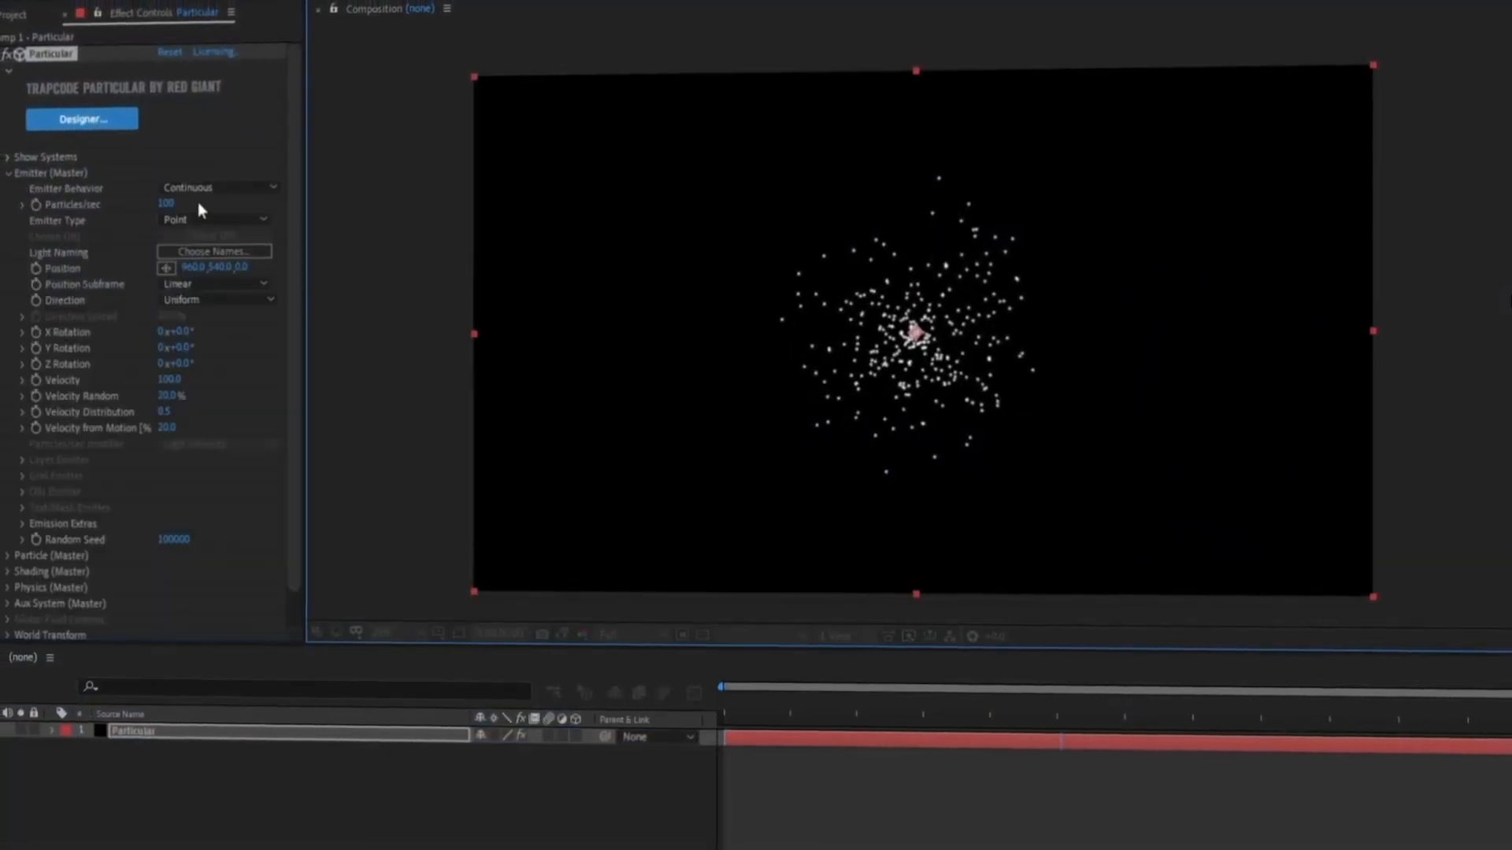
pyautogui.click(197, 217)
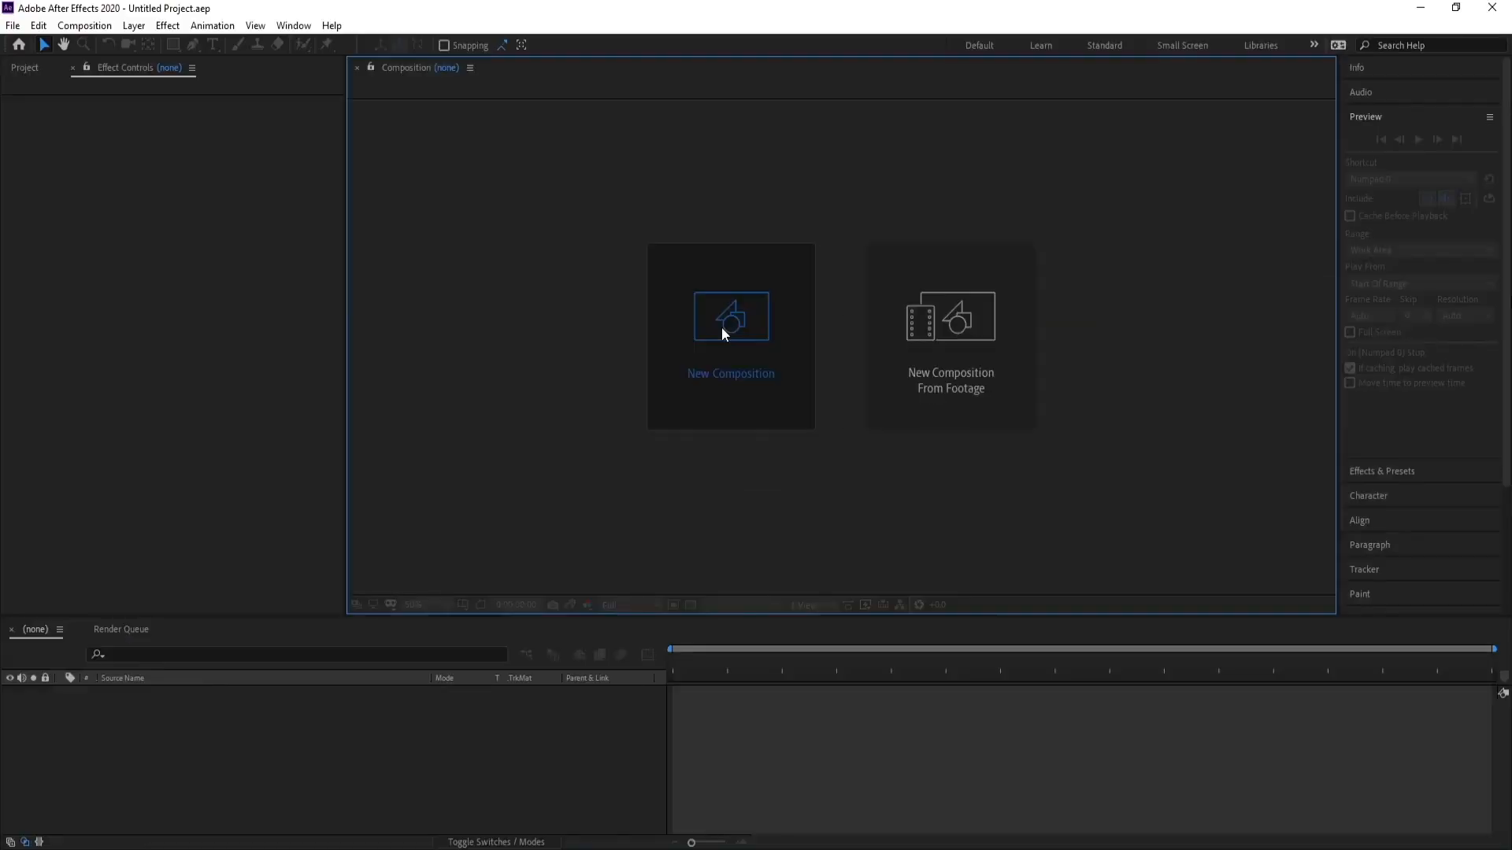
pyautogui.click(722, 324)
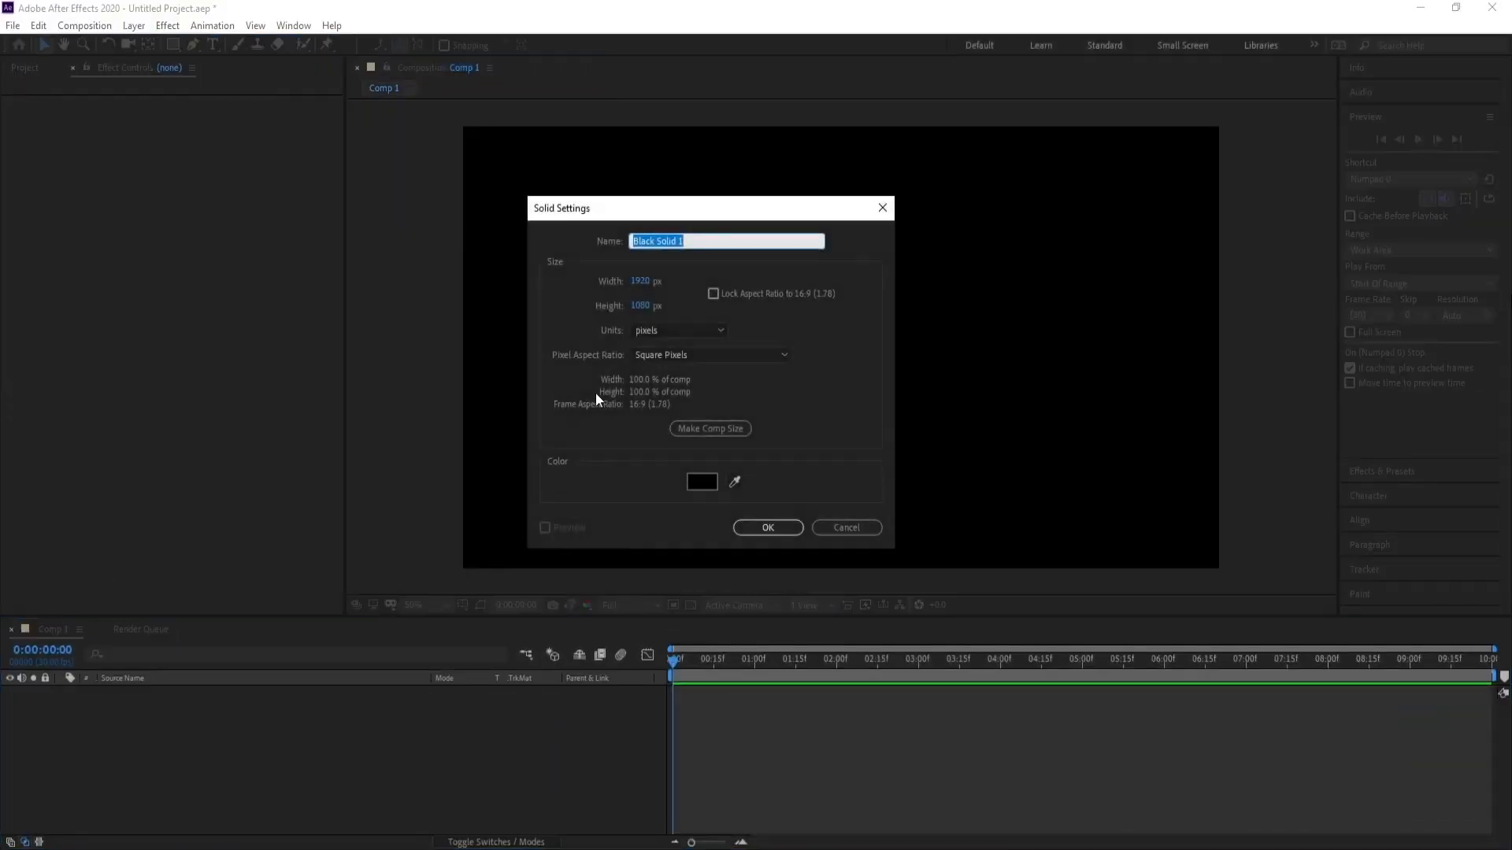
# Create a solid layer named Particular and apply the RG Trapcode Particular effect to it.
pyautogui.write('Particul')
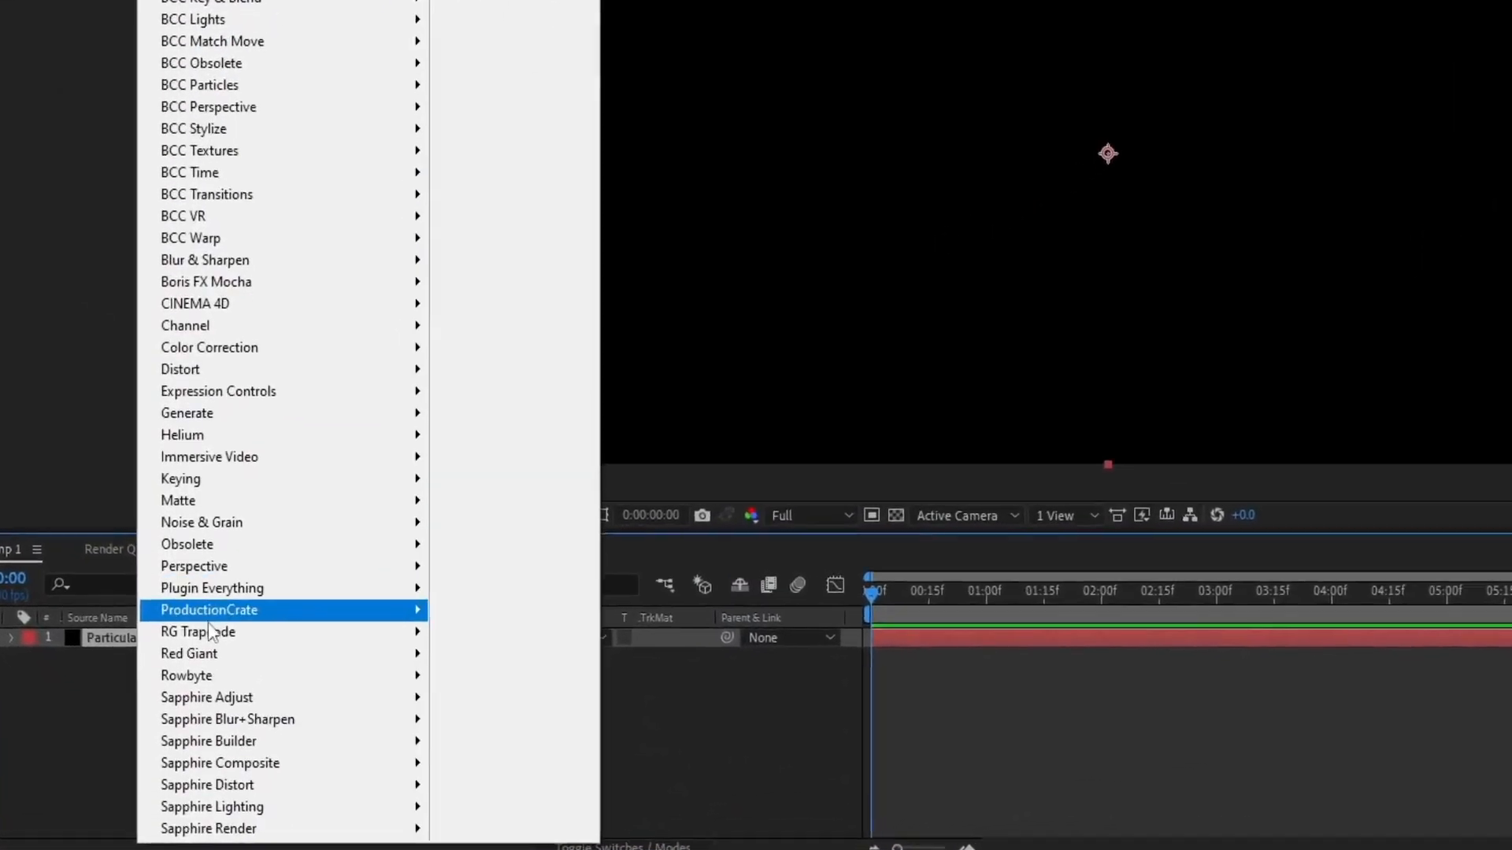
pyautogui.moveTo(220, 675)
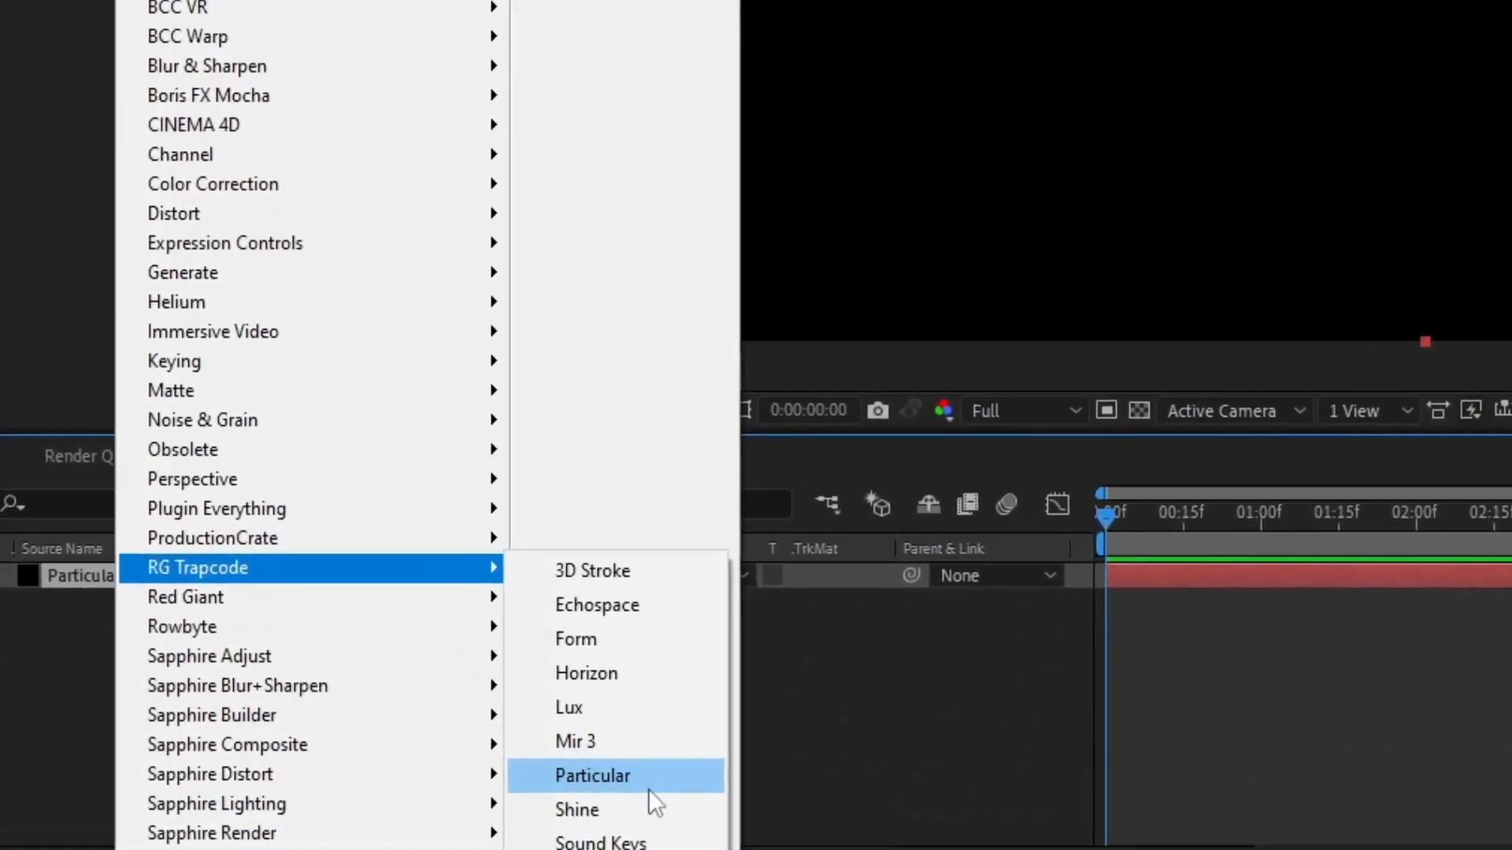
pyautogui.click(649, 789)
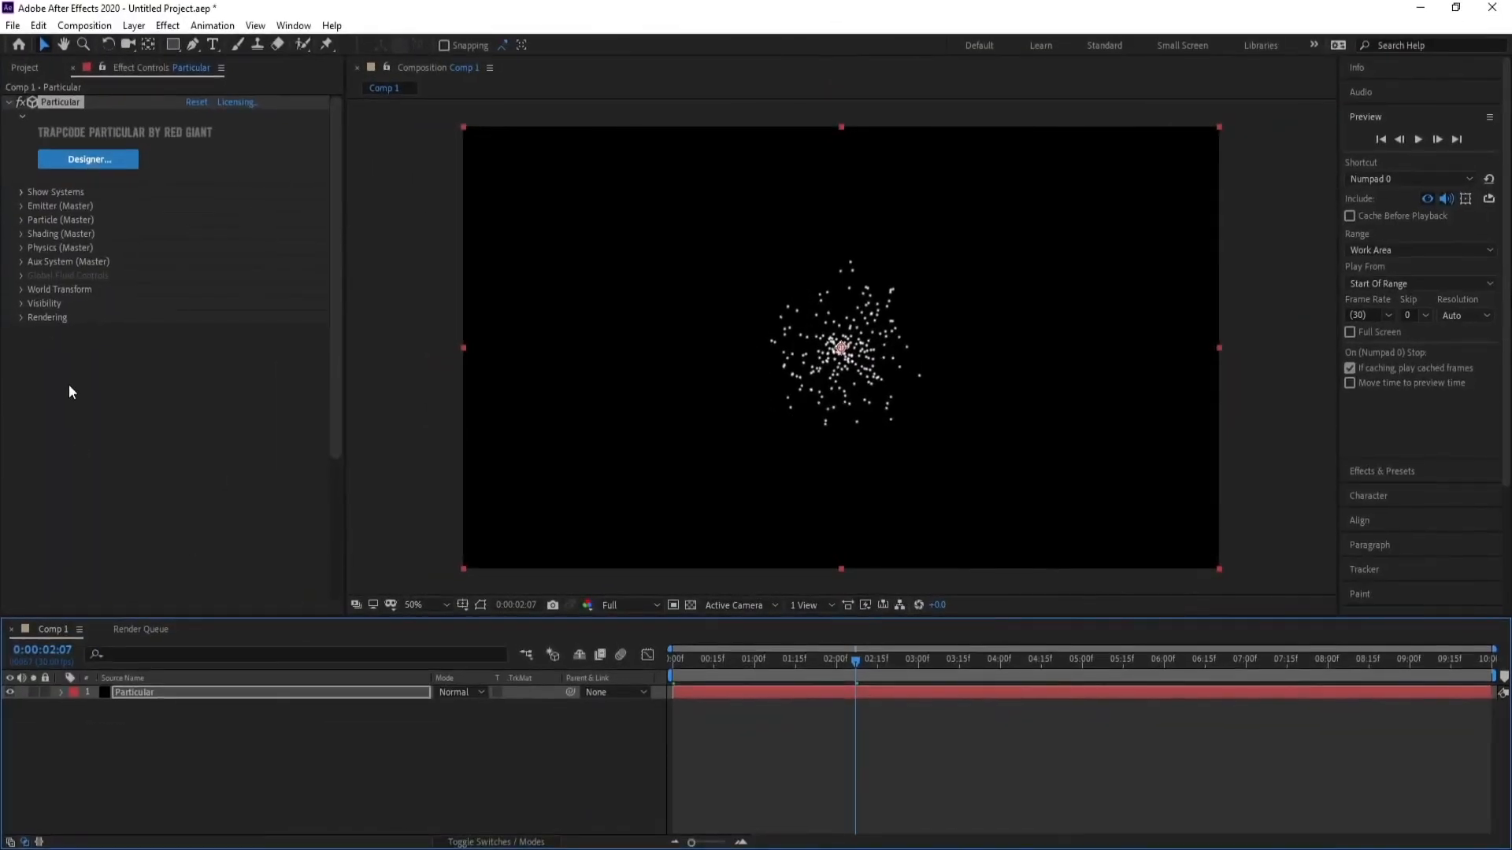
# Set the emitter type to OBJ Model and load the Mobius Pipe model from the OBJ library.
pyautogui.click(20, 207)
pyautogui.click(207, 248)
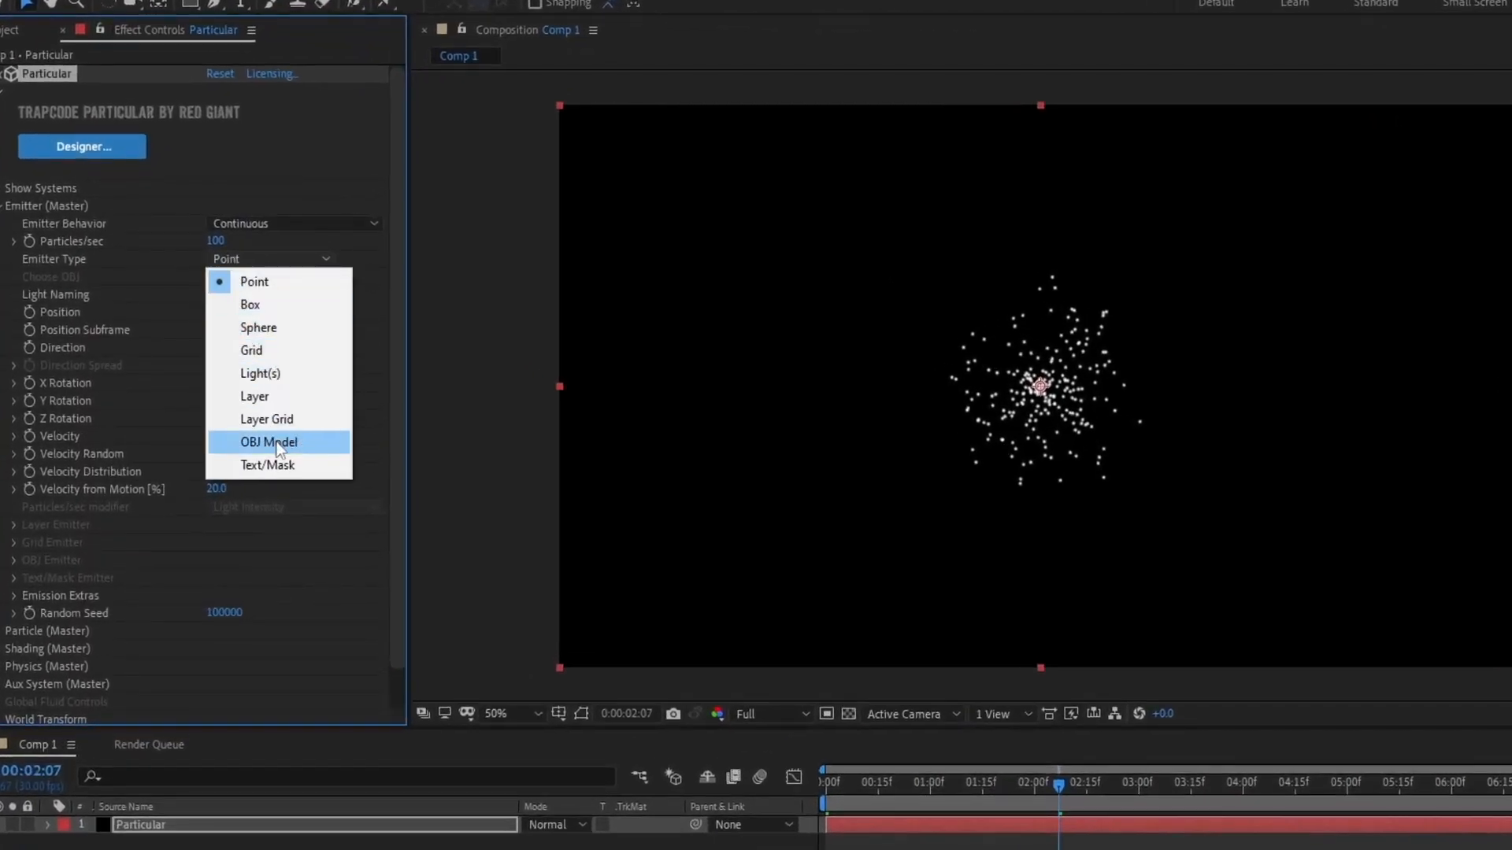
pyautogui.click(277, 444)
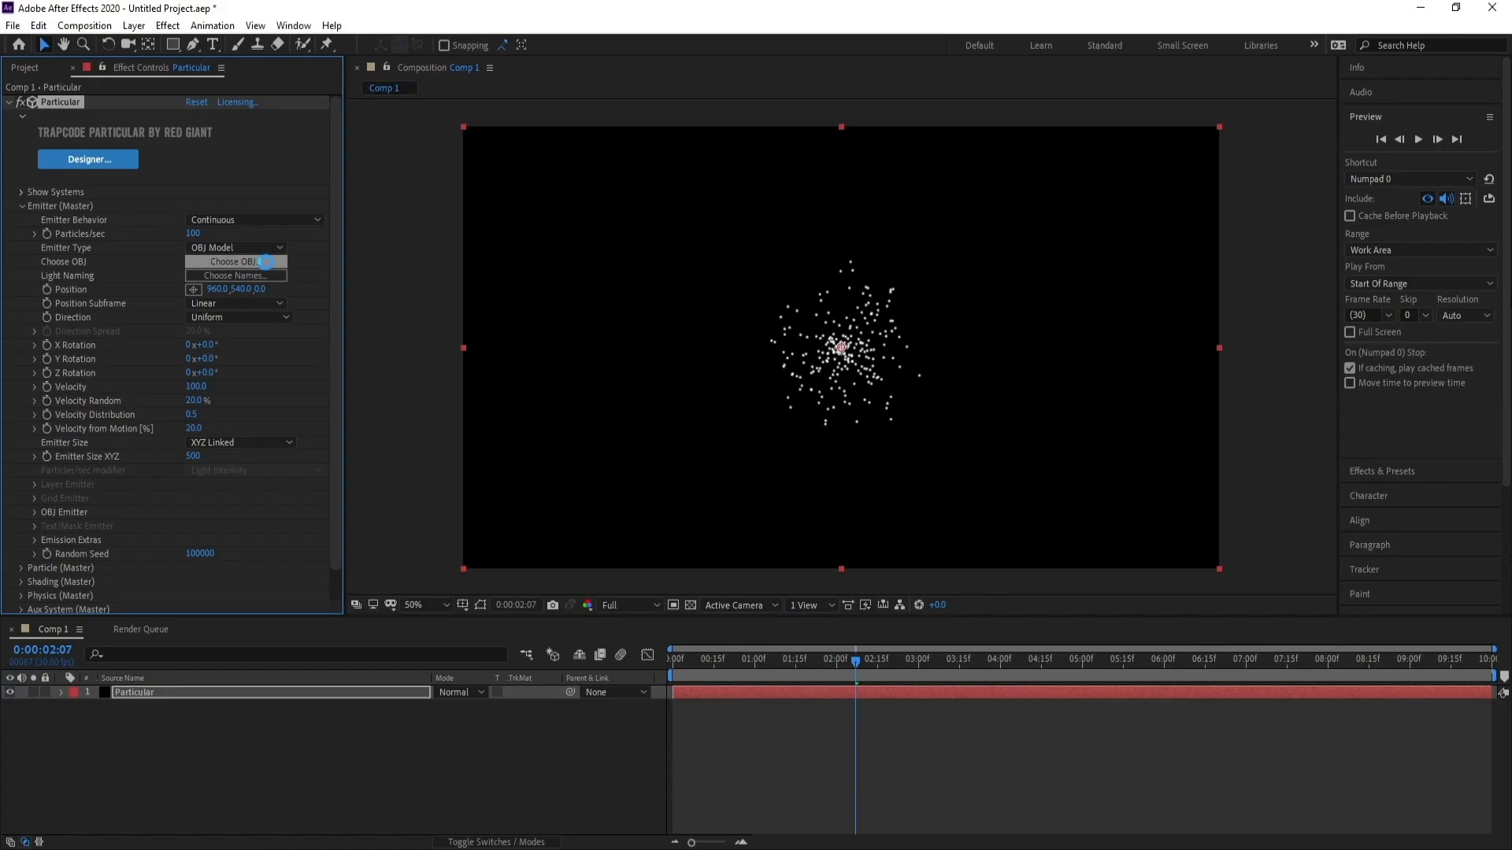
pyautogui.click(267, 262)
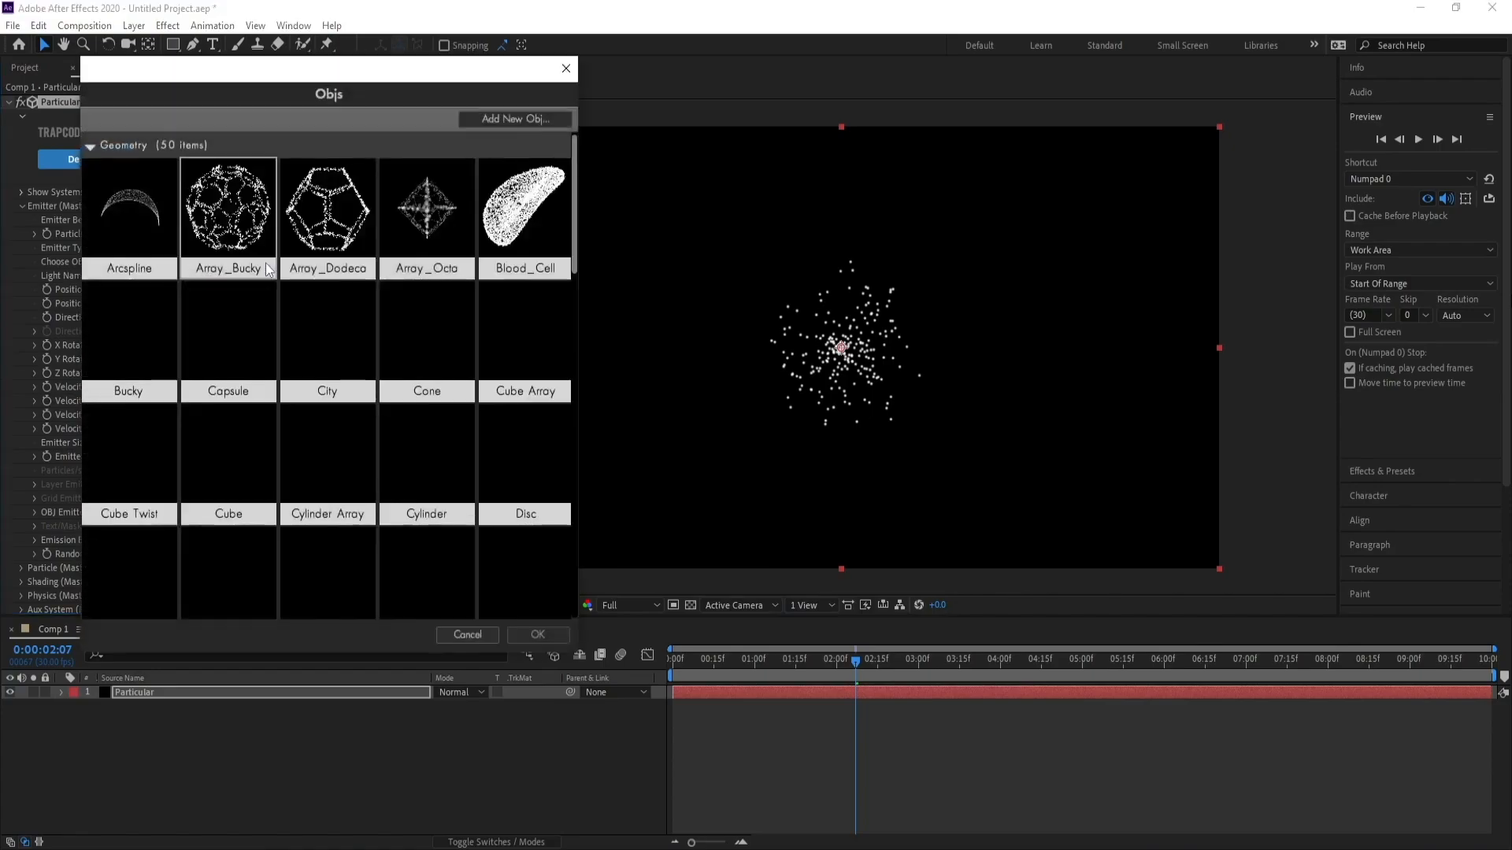
pyautogui.moveTo(574, 250); pyautogui.dragTo(564, 361)
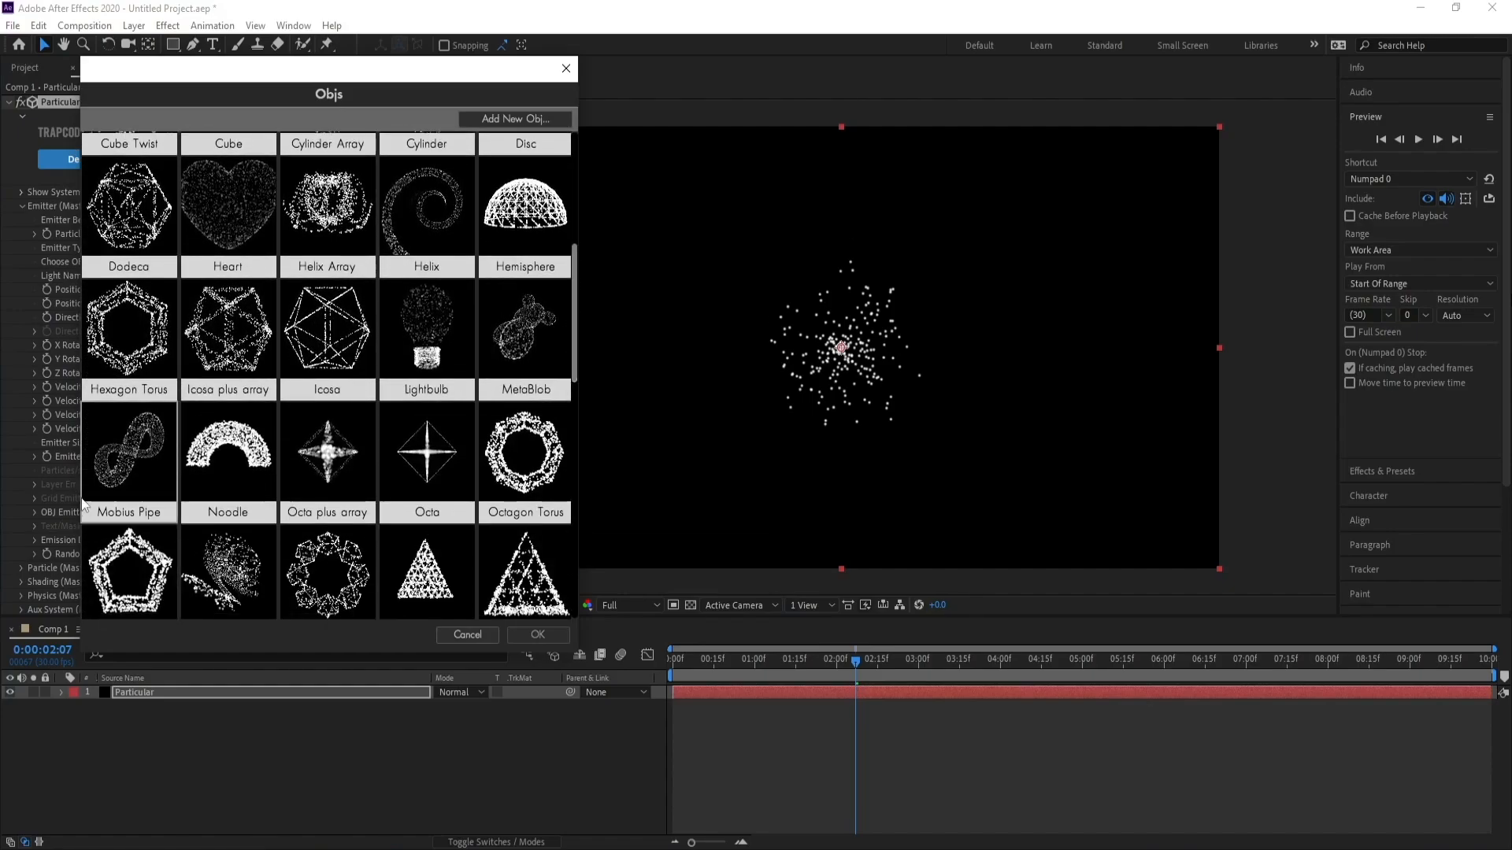
pyautogui.click(120, 447)
pyautogui.click(523, 635)
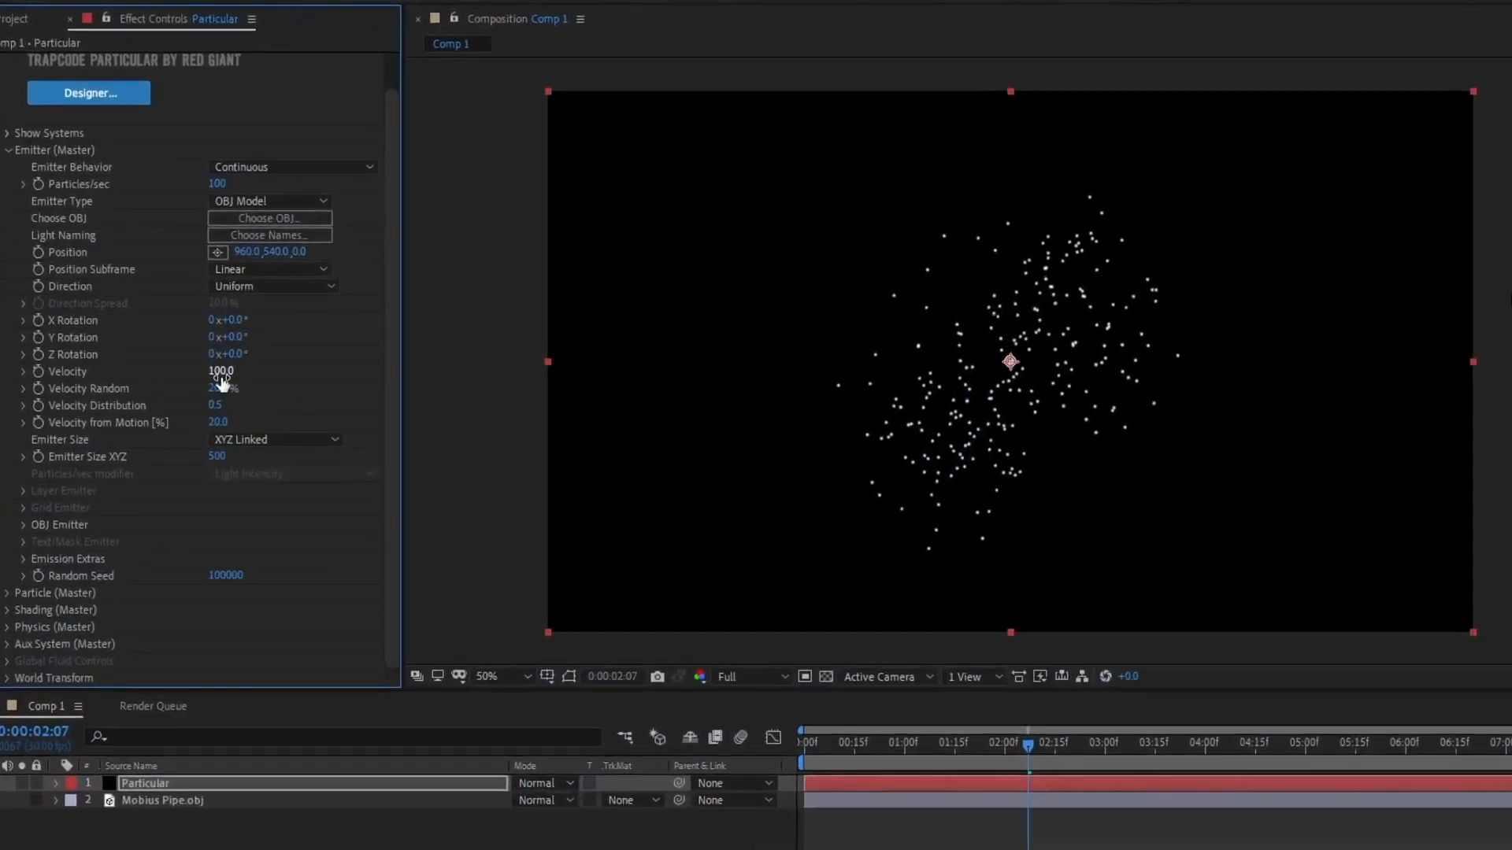
# Set the emitter's Velocity to 0.
pyautogui.click(222, 375)
pyautogui.write('0')
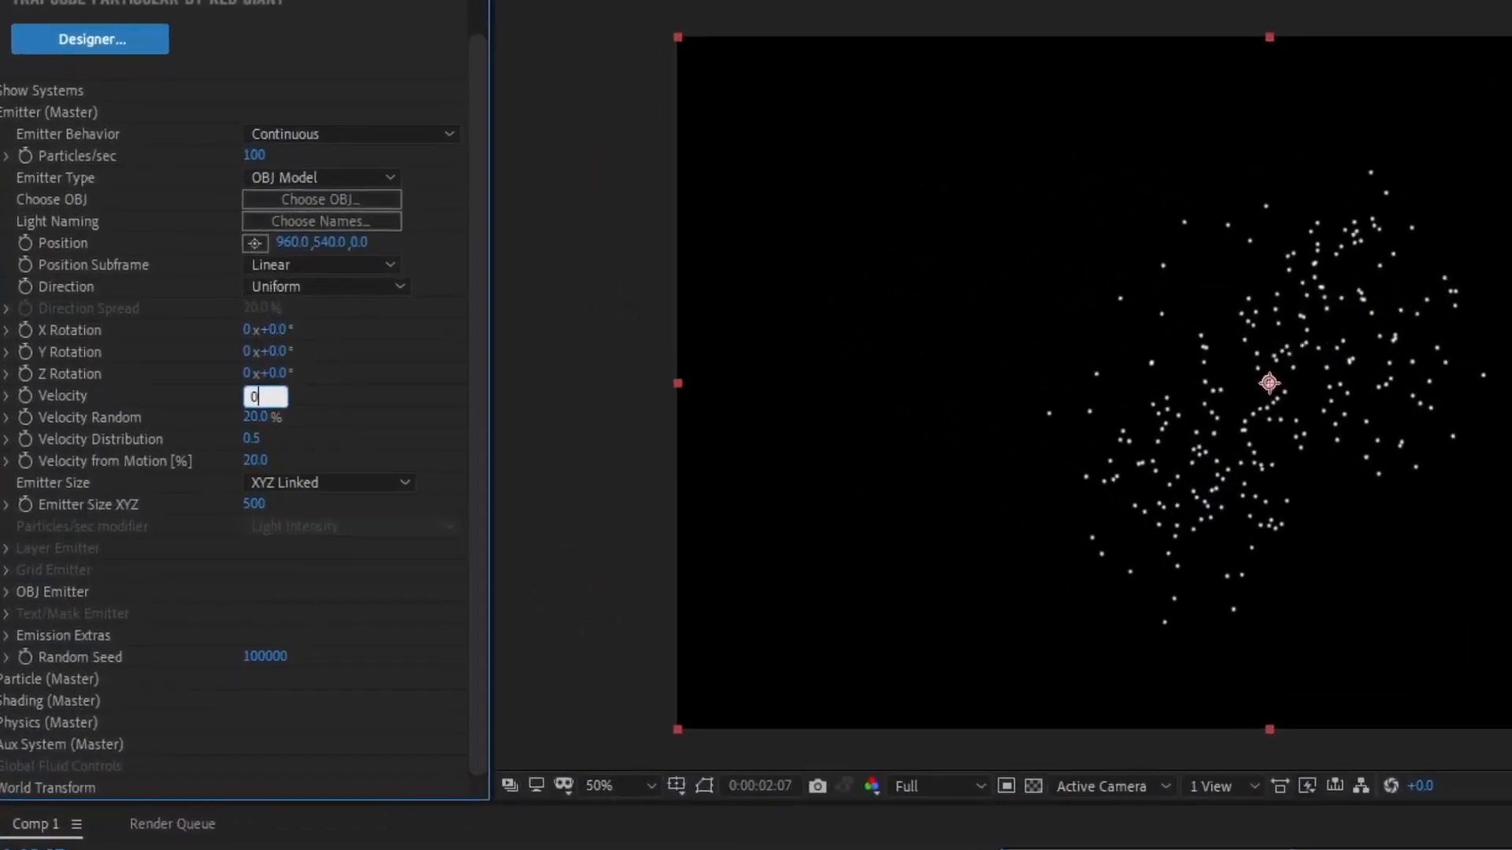
pyautogui.press('Return')
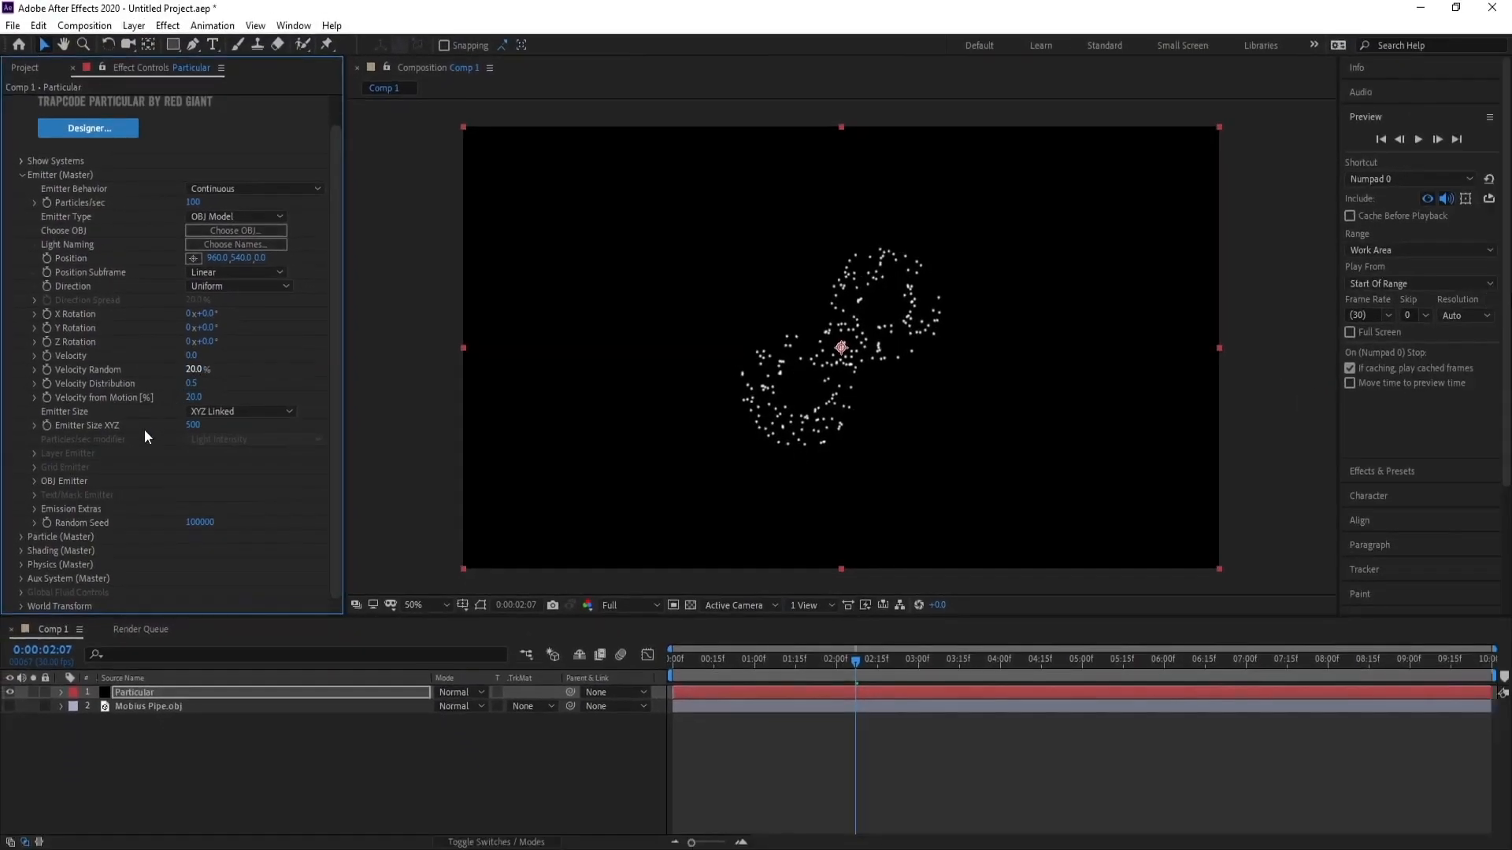
# Set the OBJ Emitter to emit from Vertices.
pyautogui.click(35, 481)
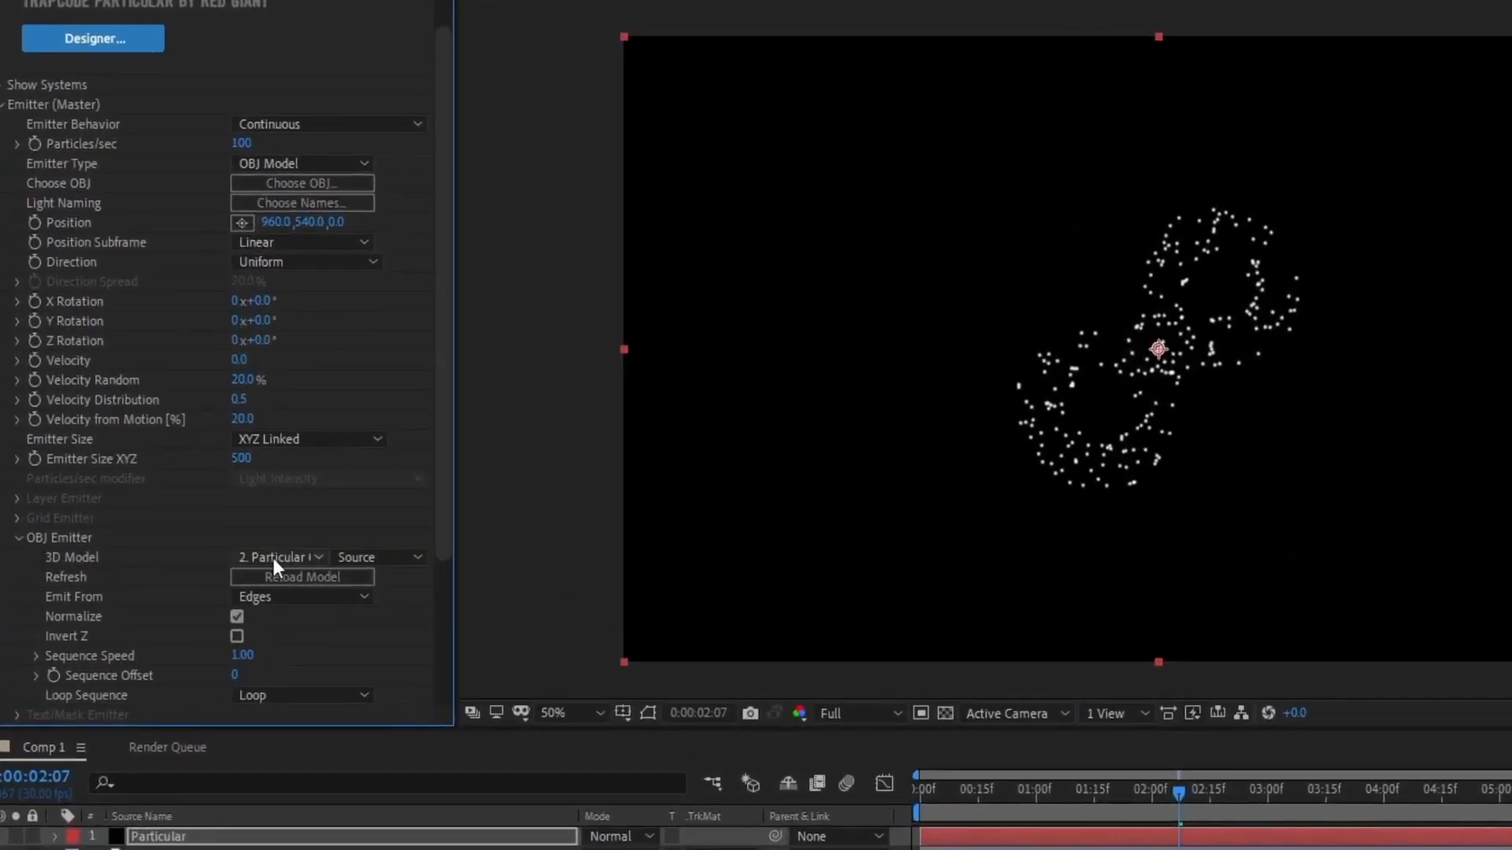
pyautogui.click(293, 596)
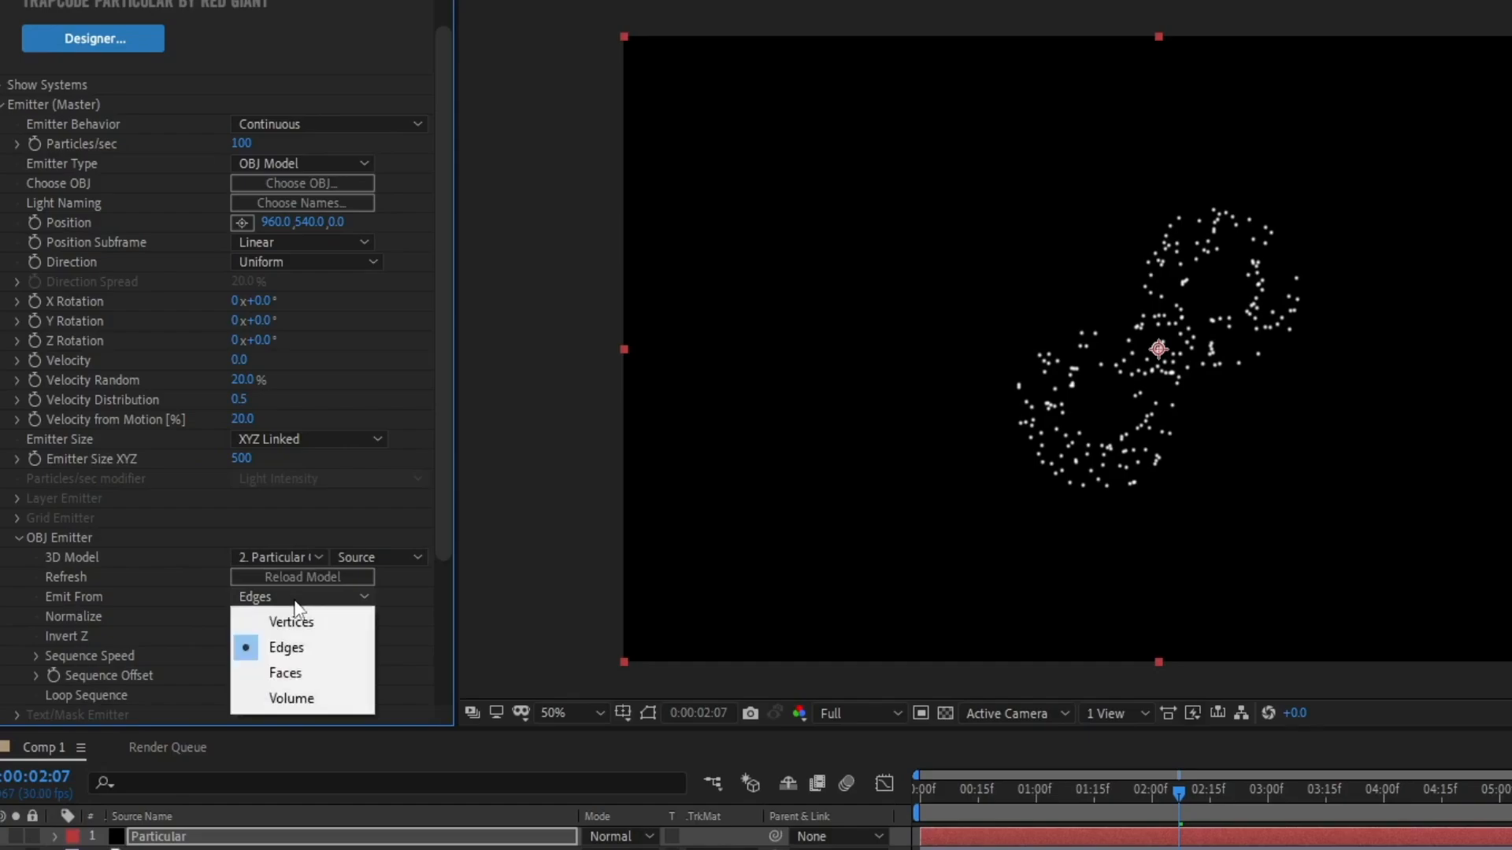
pyautogui.click(305, 622)
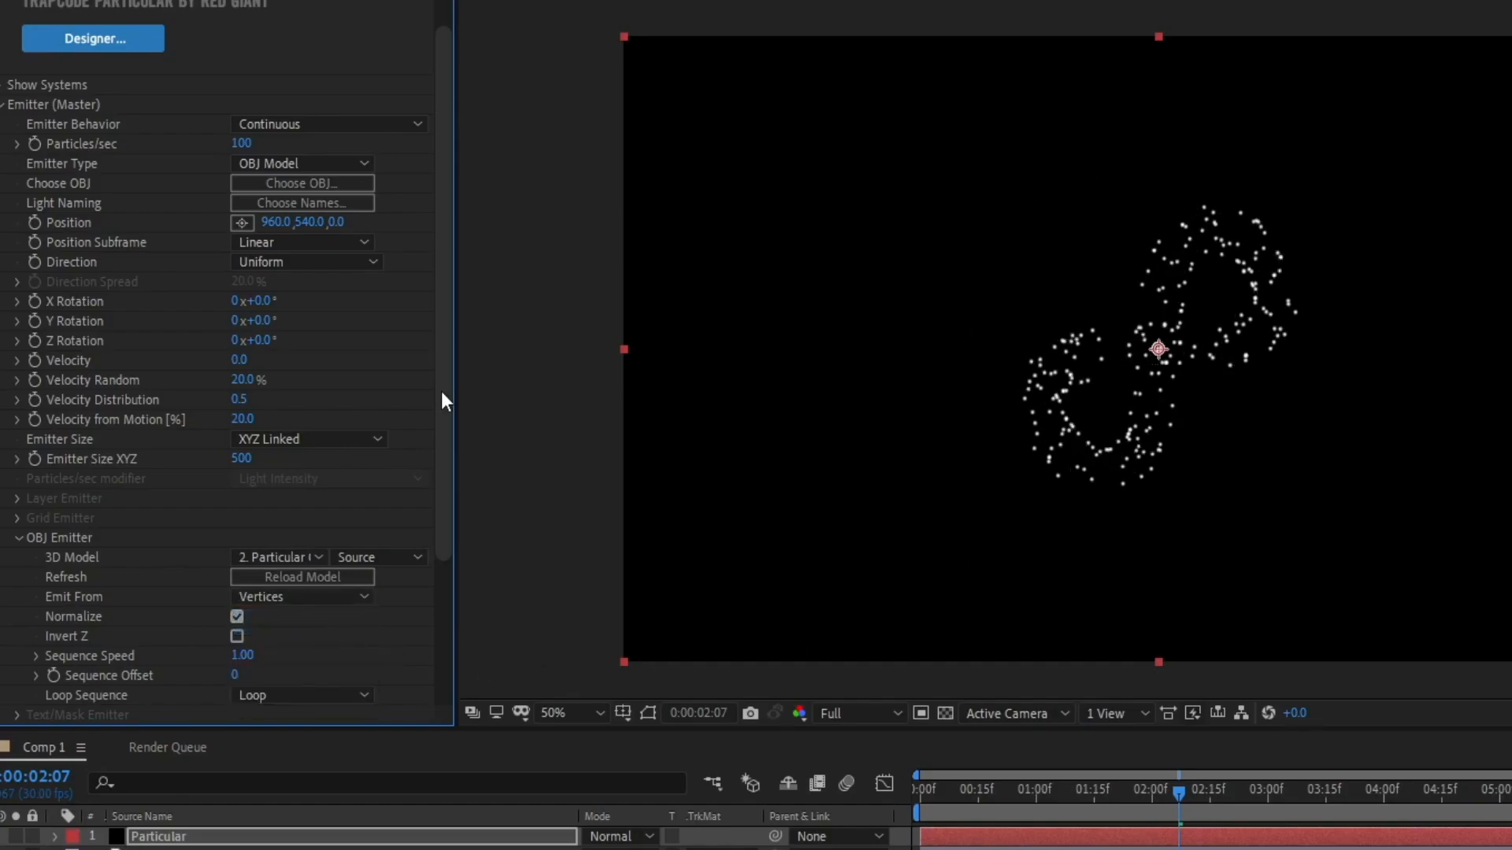
# Set the Emitter Size XYZ to 900.
pyautogui.moveTo(241, 465); pyautogui.dragTo(571, 475)
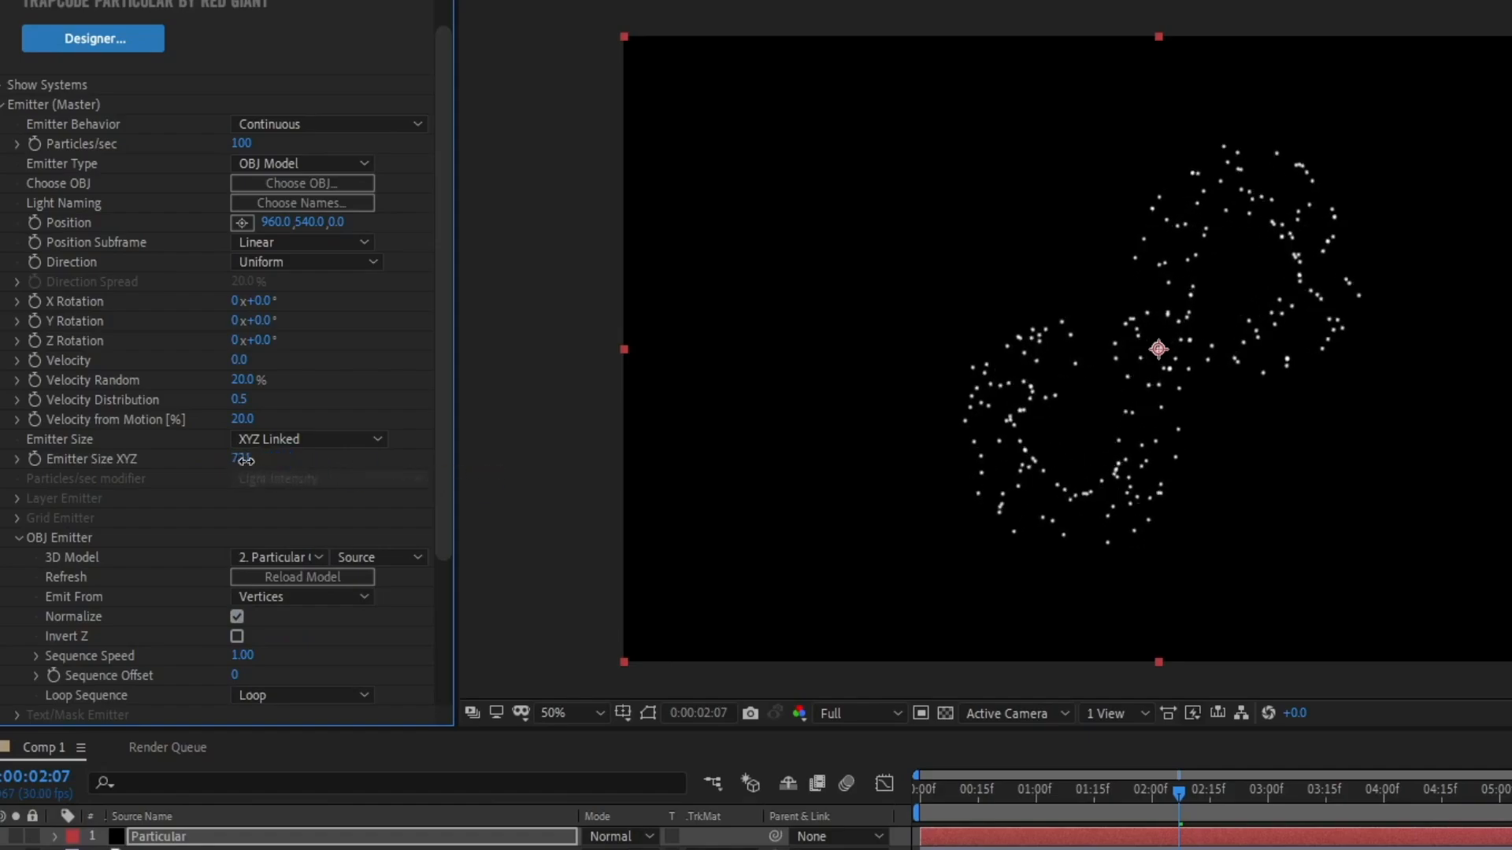
pyautogui.click(245, 462)
pyautogui.write('900')
pyautogui.press('Return')
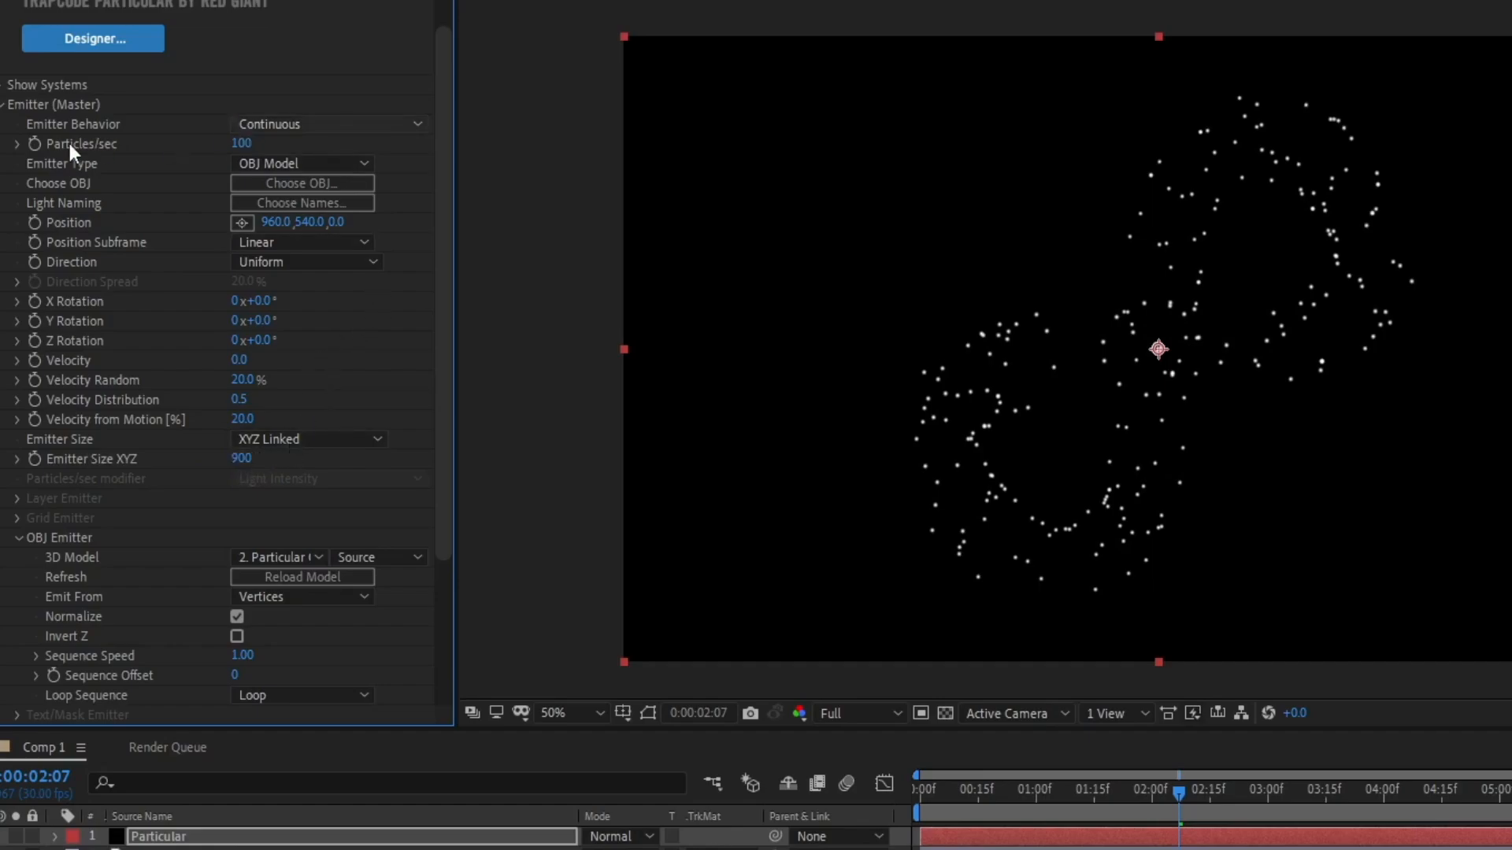
# Set Particles/sec to 10000.
pyautogui.click(243, 144)
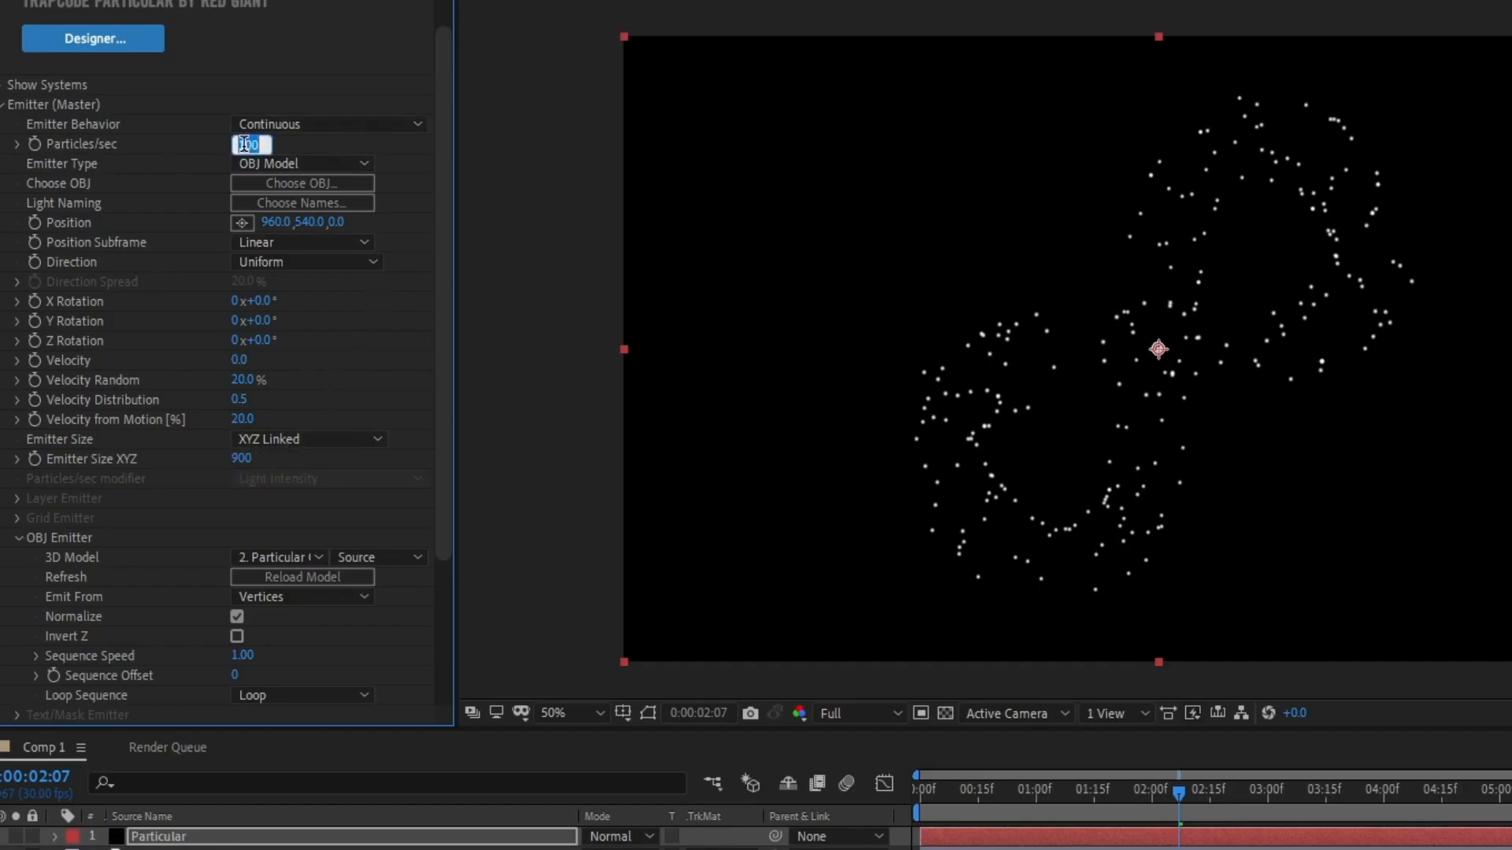
pyautogui.write('10000')
pyautogui.press('Return')
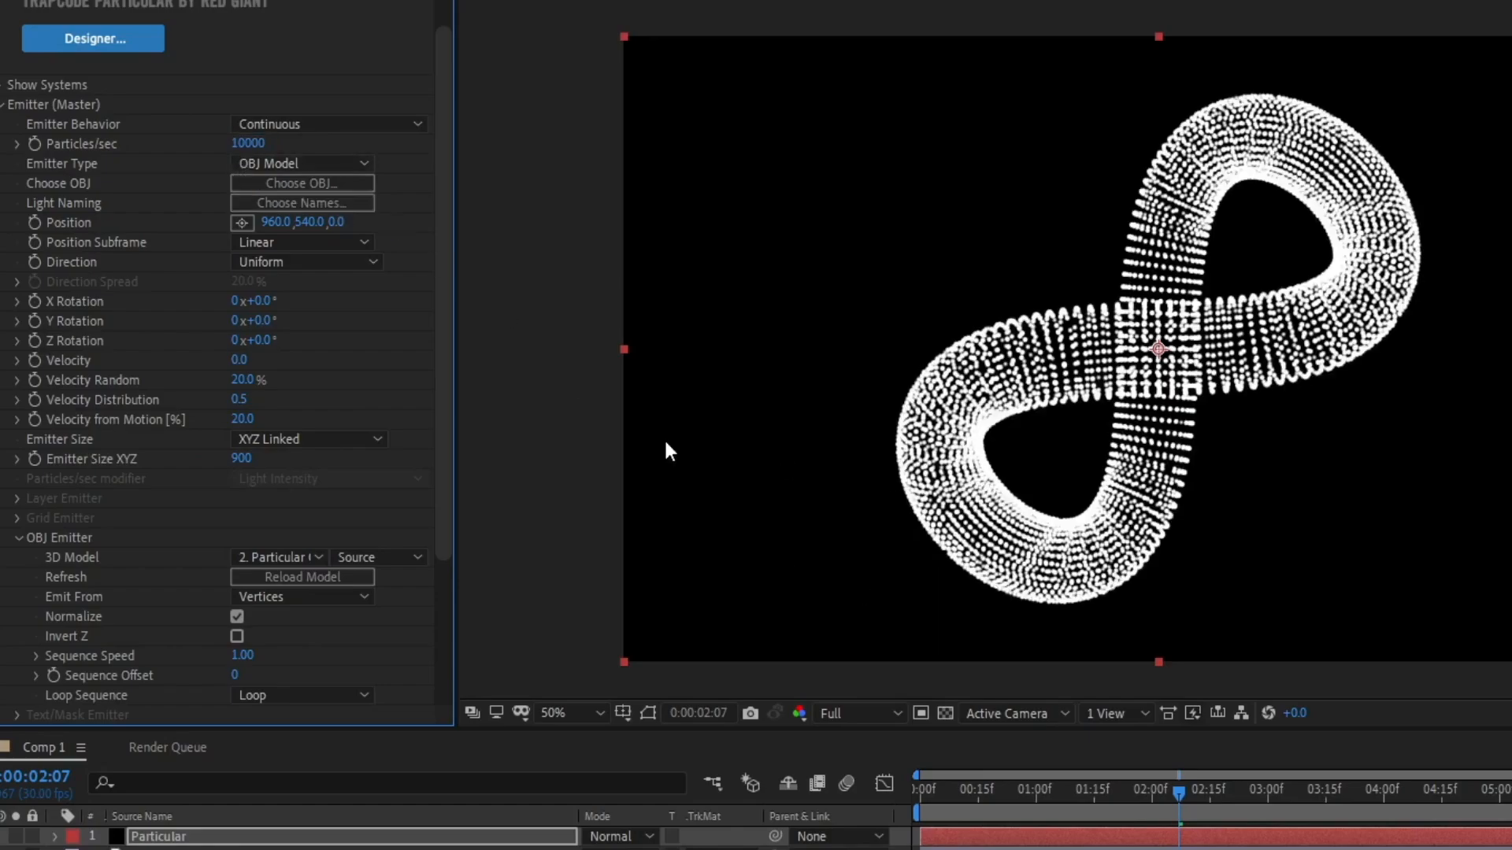
# Open the Particle settings and set Sphere Feather to 0.
pyautogui.click(2, 110)
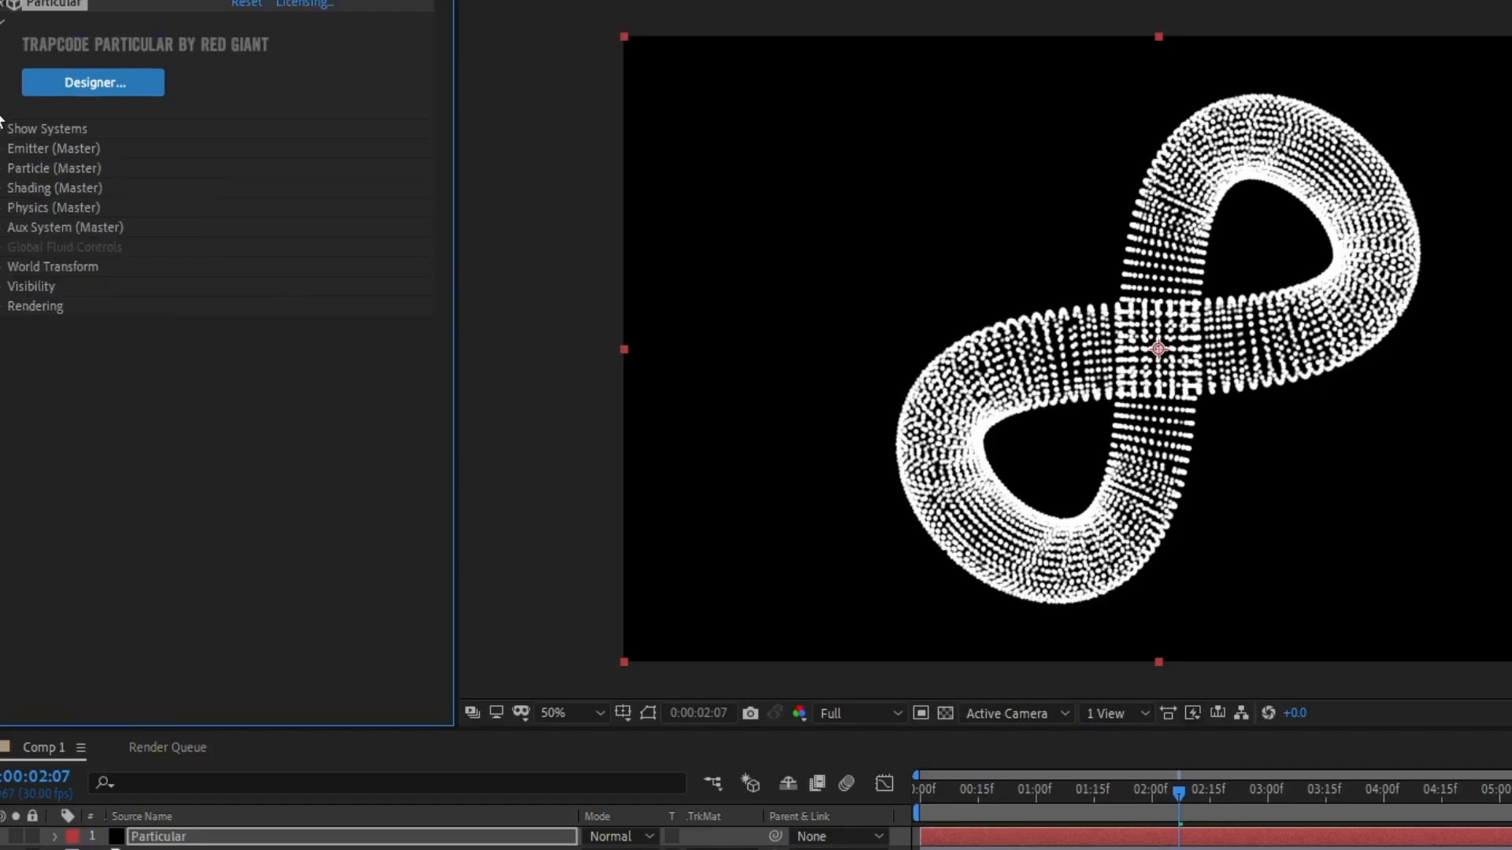
pyautogui.click(2, 168)
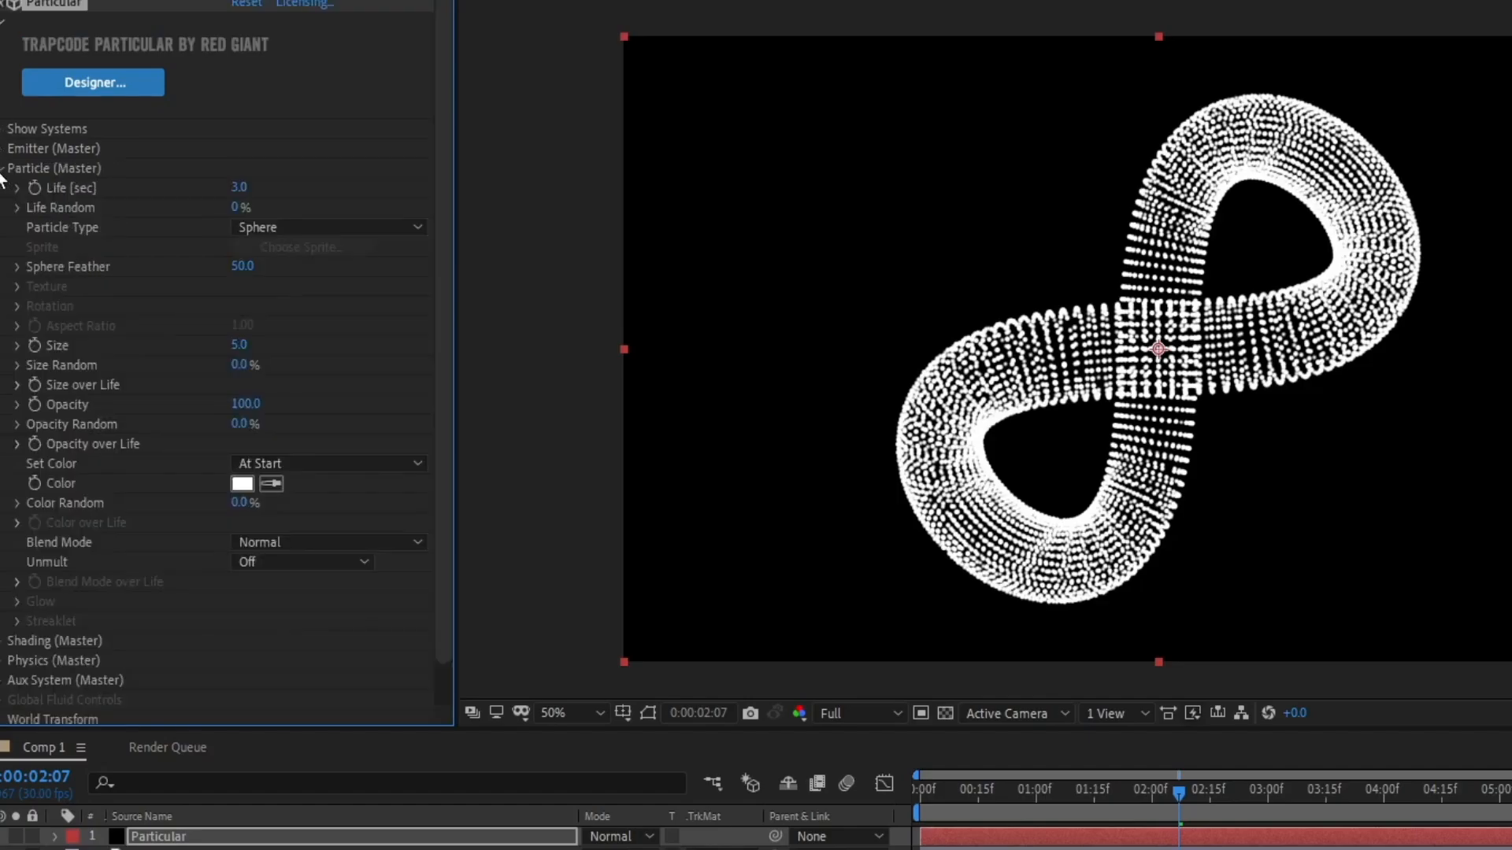
pyautogui.moveTo(448, 215); pyautogui.dragTo(446, 281)
pyautogui.click(241, 221)
pyautogui.write('0')
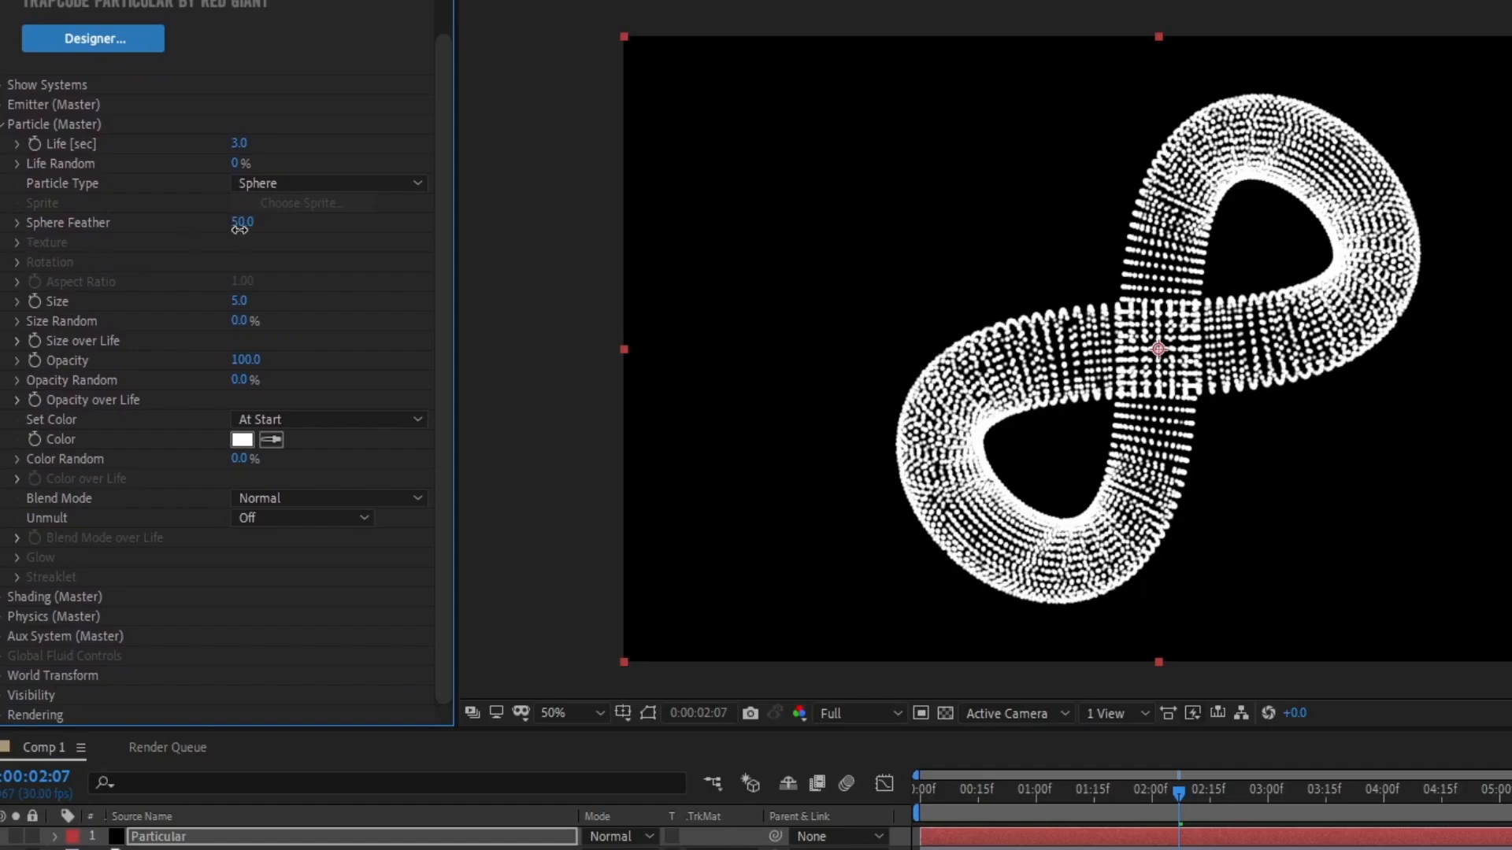
pyautogui.press('Return')
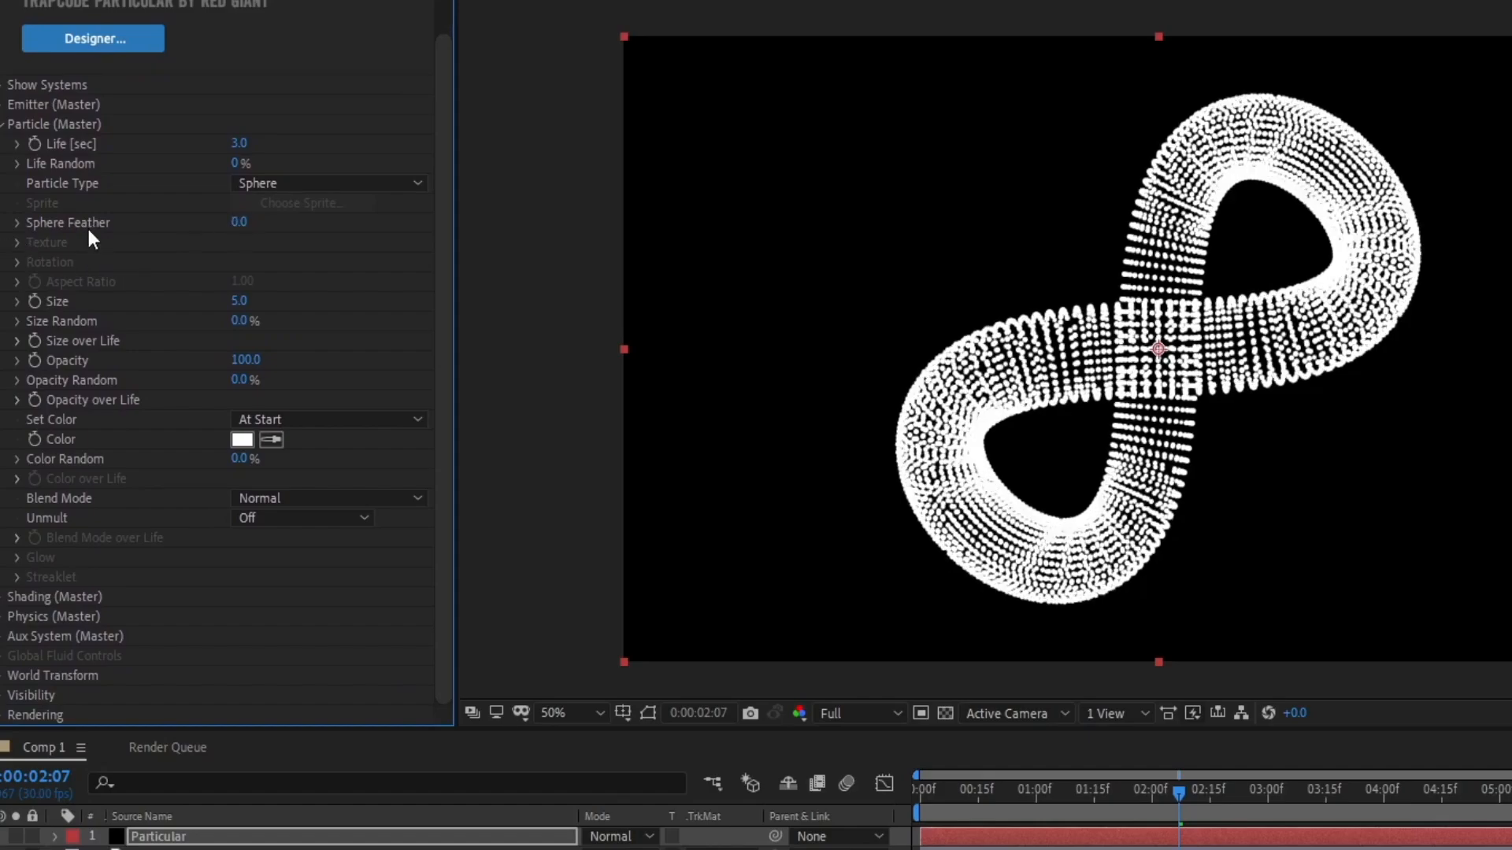
# Set the particle Size to 2.
pyautogui.click(240, 300)
pyautogui.write('2')
pyautogui.press('Return')
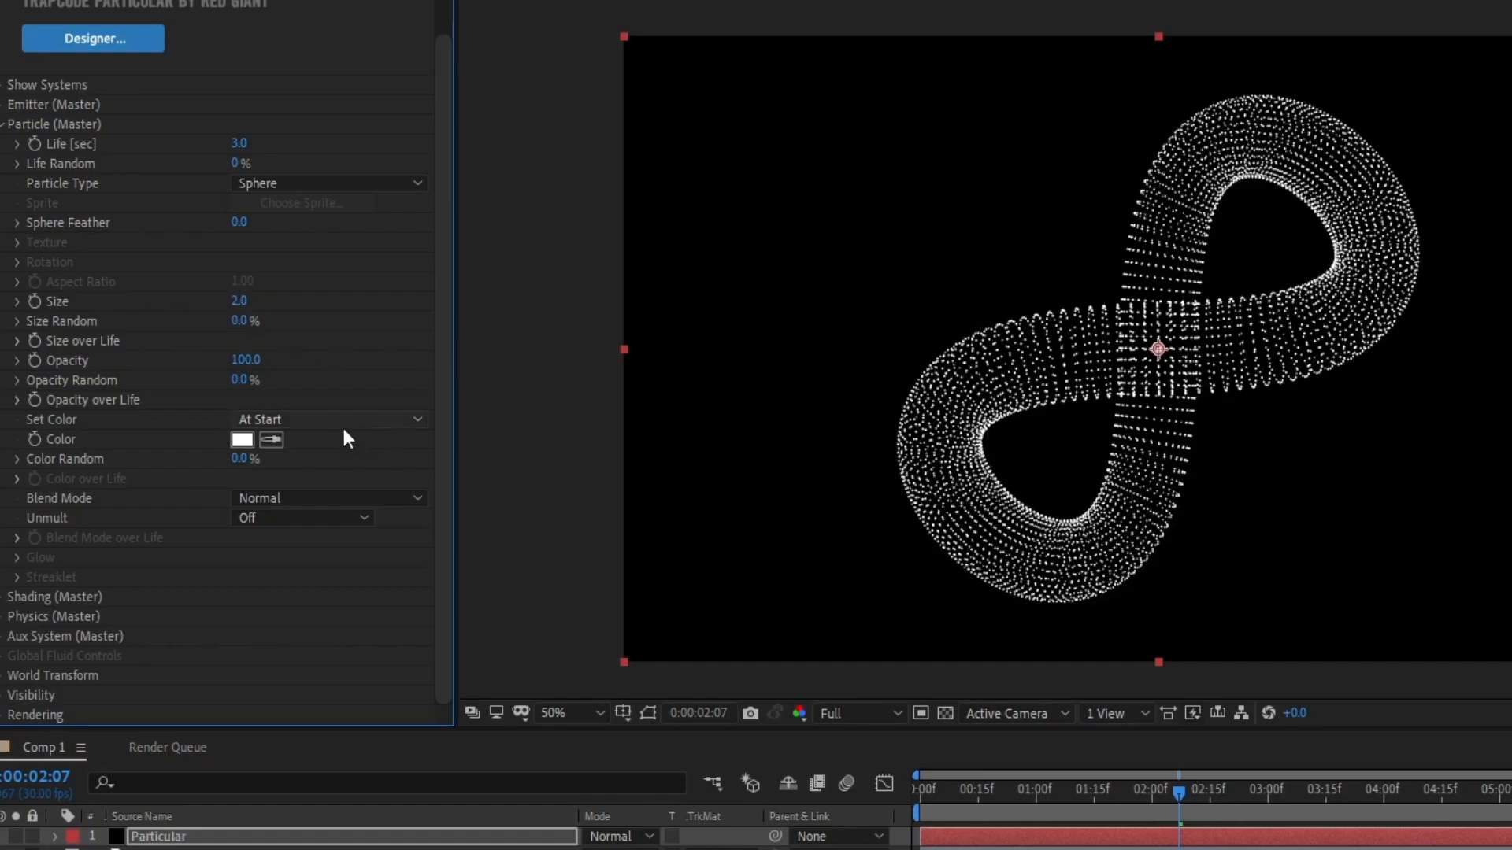
# Set the particle colour to Over Life and apply the white-cyan-blue Color over Life preset.
pyautogui.click(307, 418)
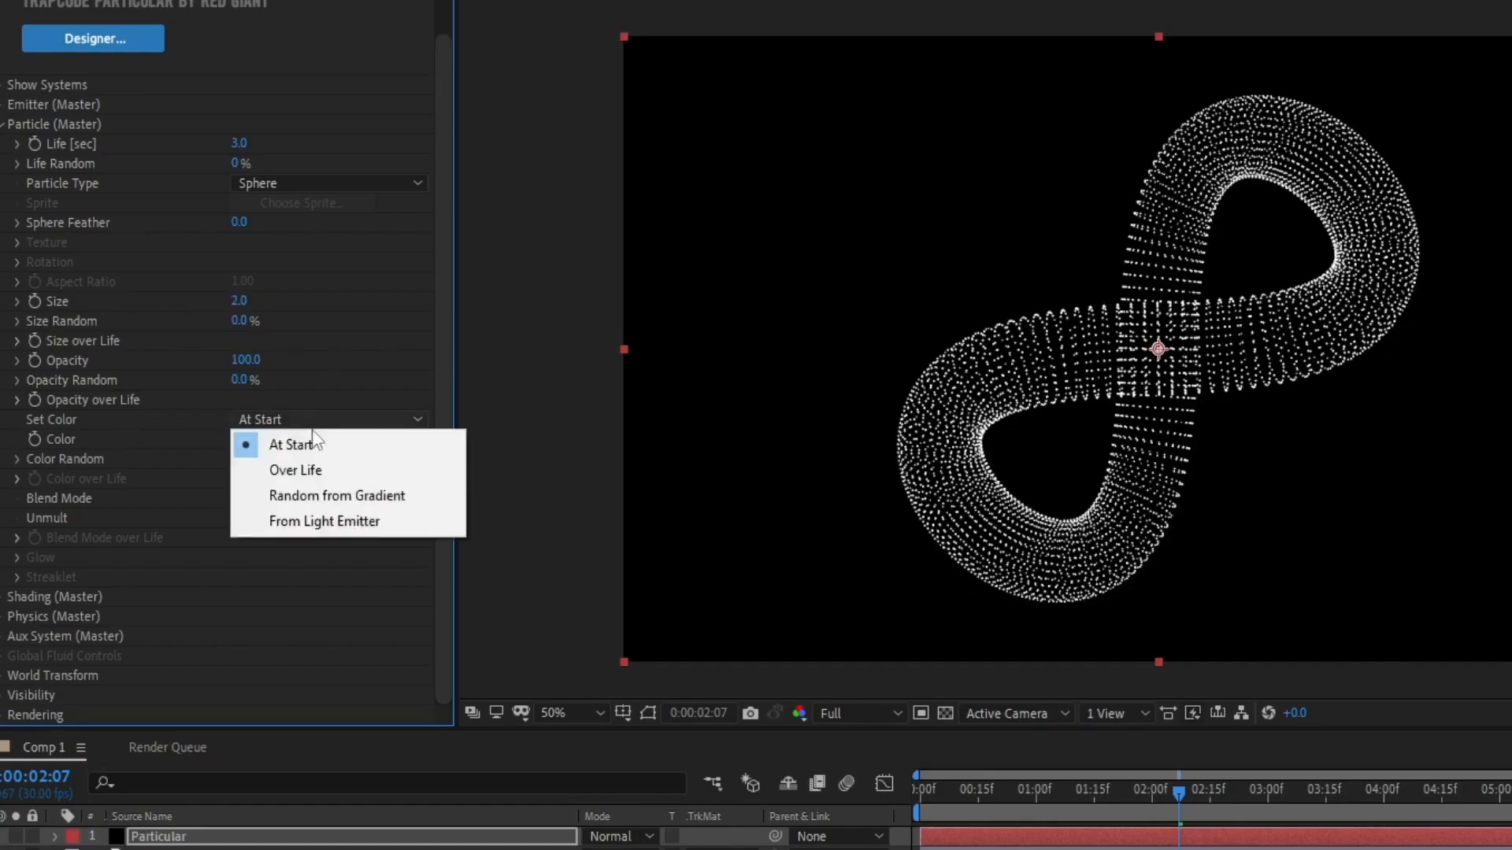
pyautogui.click(323, 470)
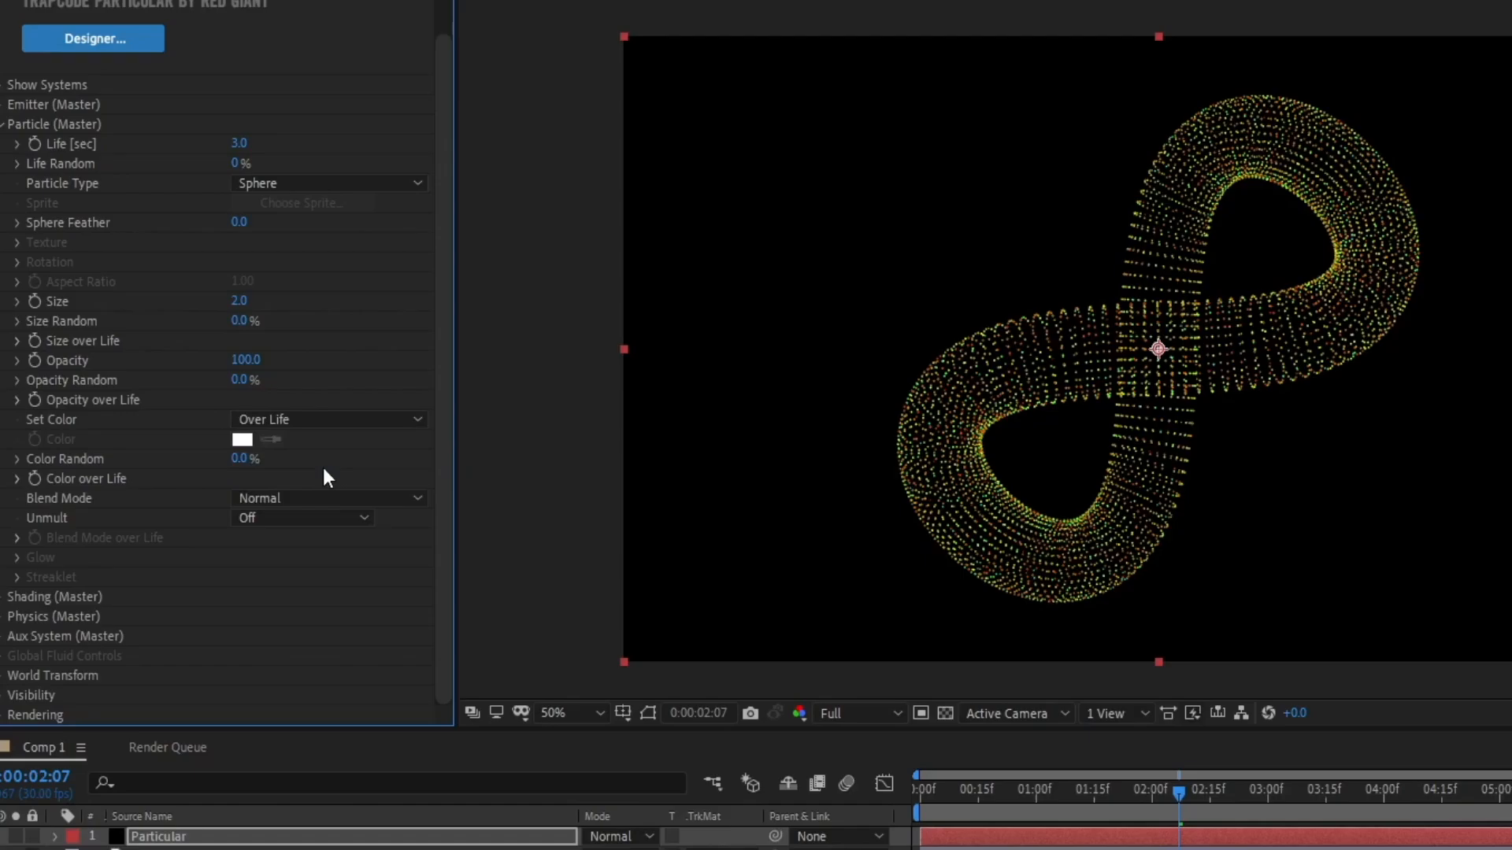
pyautogui.click(17, 479)
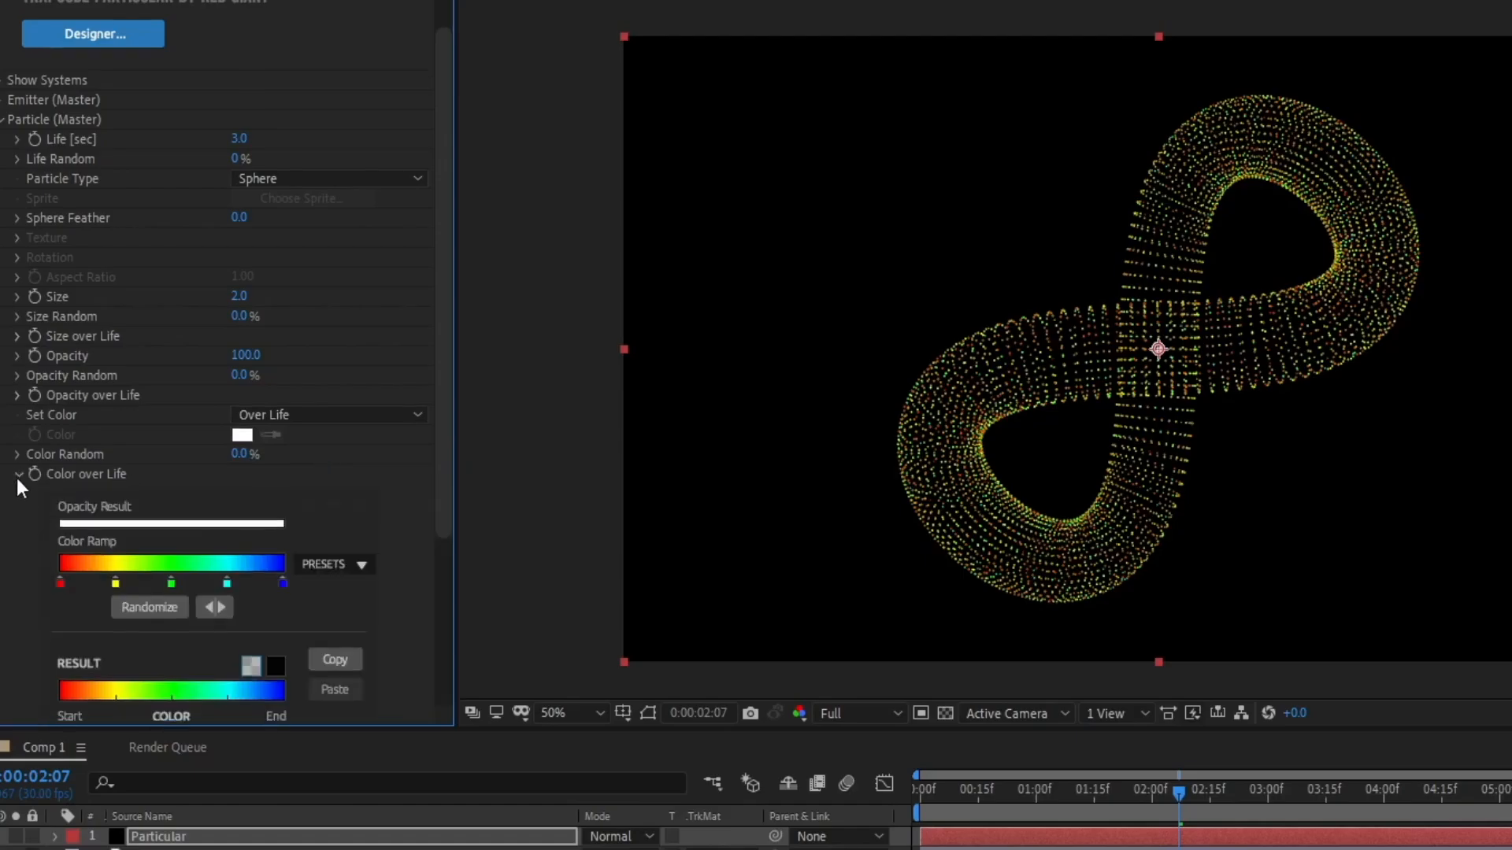
pyautogui.click(342, 567)
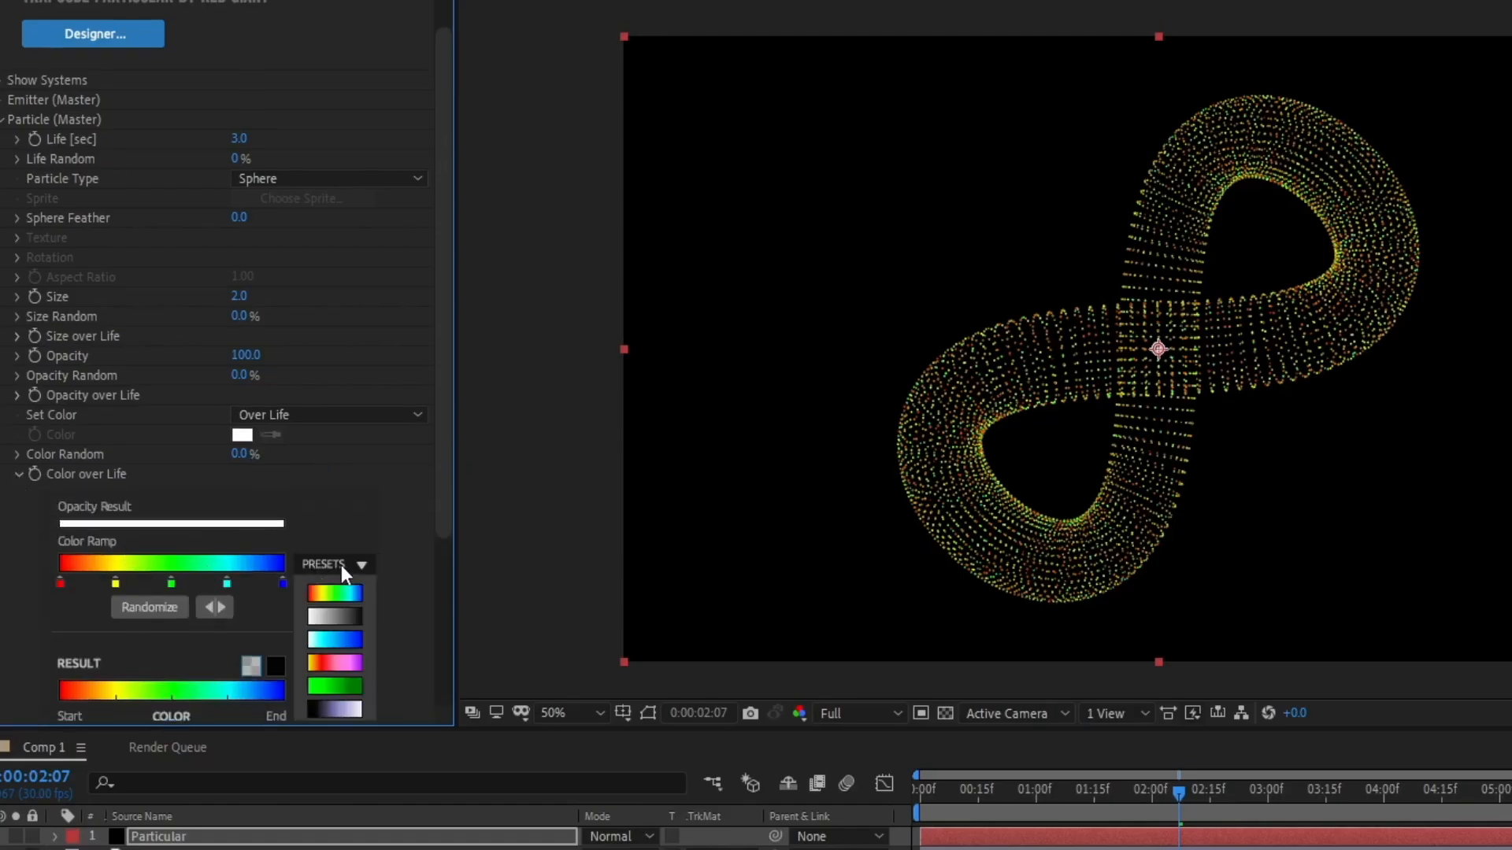
pyautogui.click(349, 640)
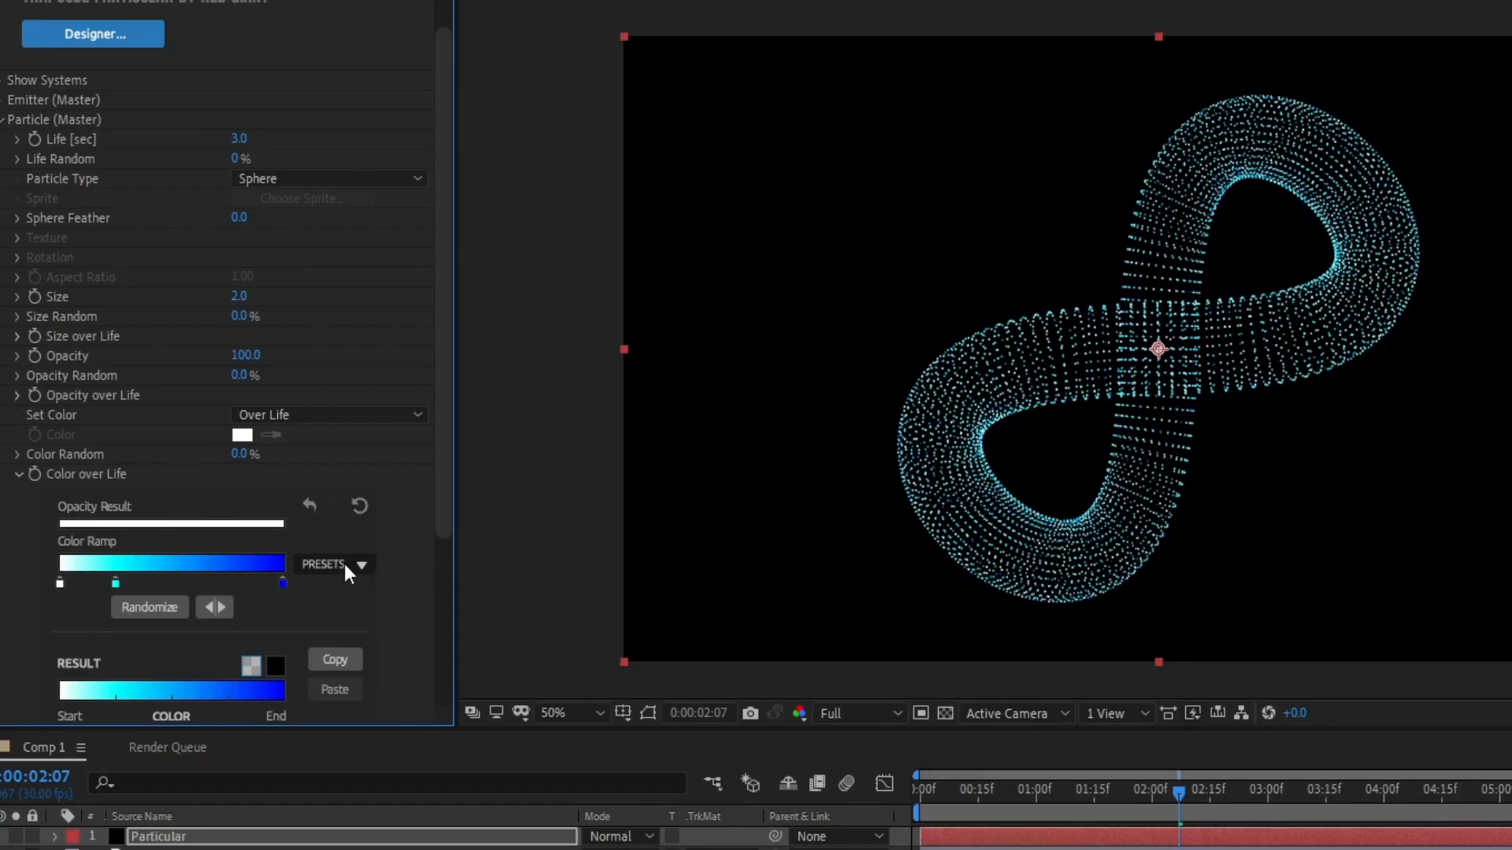
# Change the middle colour ramp stop to blue 2B53FC.
pyautogui.doubleClick(116, 582)
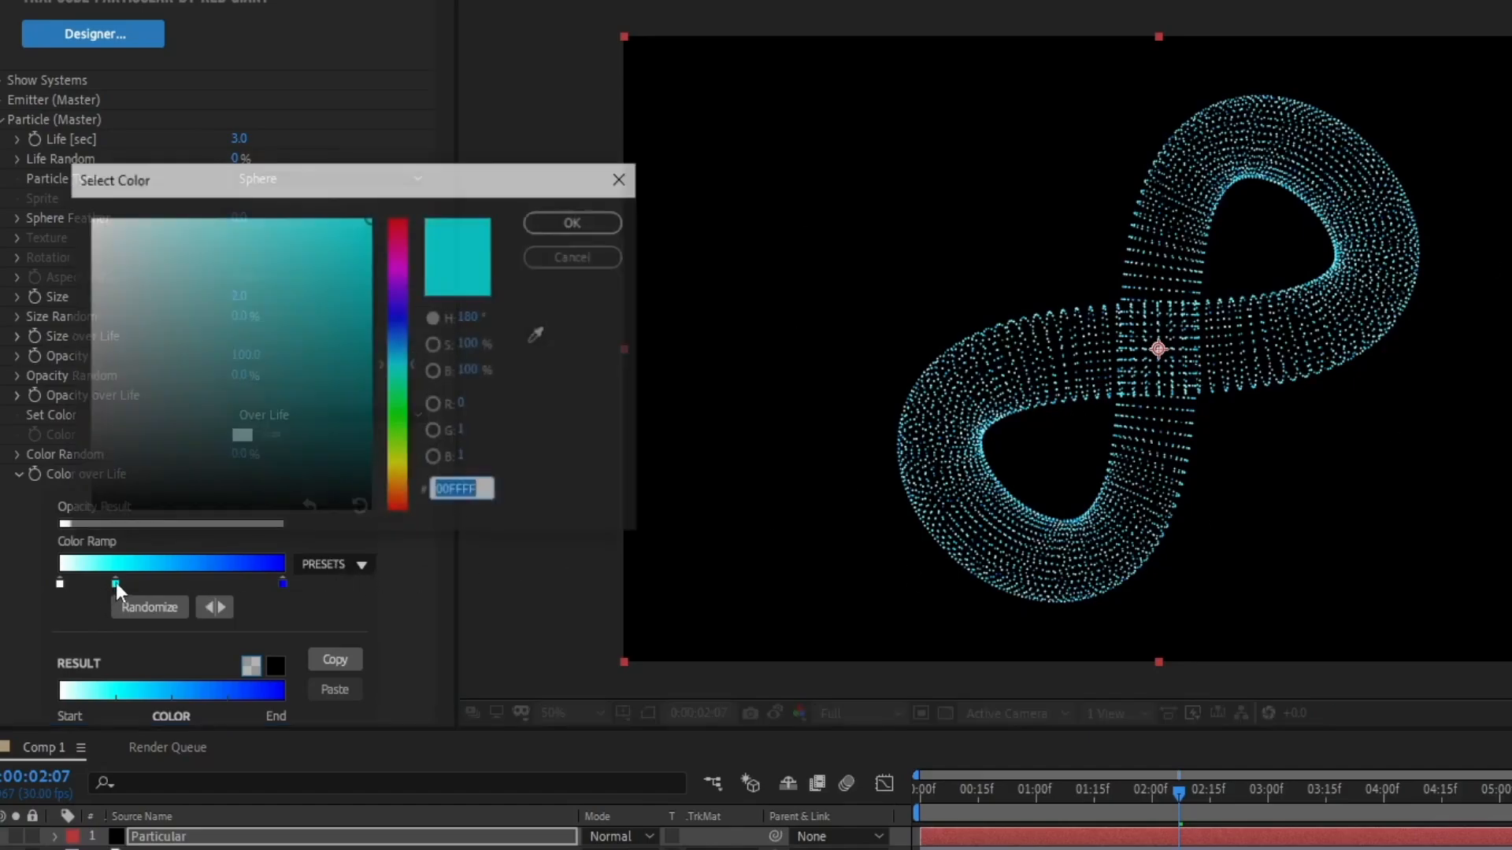
pyautogui.click(398, 344)
pyautogui.moveTo(397, 350); pyautogui.dragTo(400, 324)
pyautogui.click(322, 221)
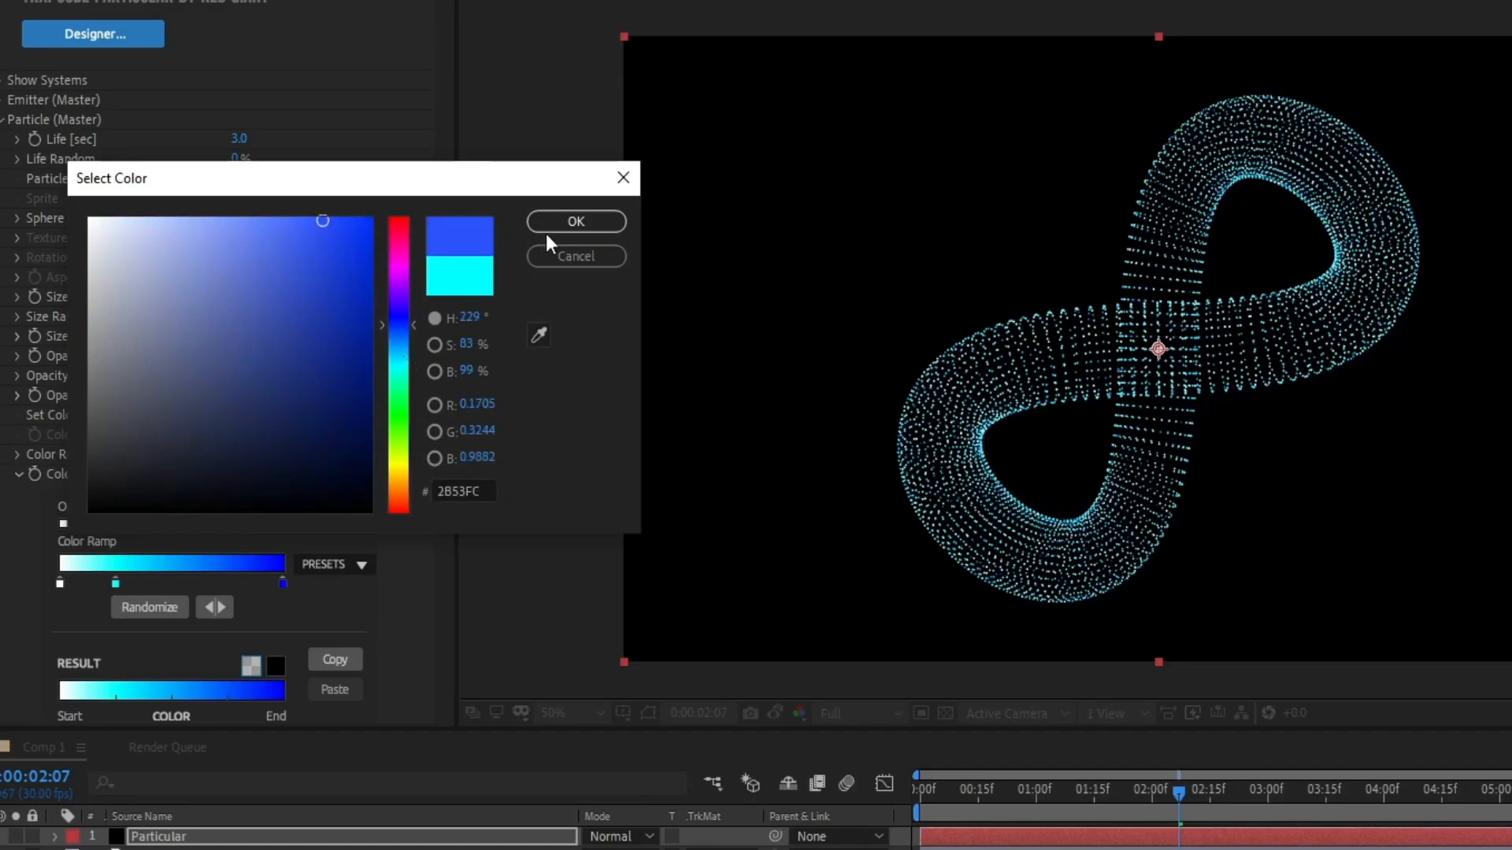
pyautogui.click(575, 222)
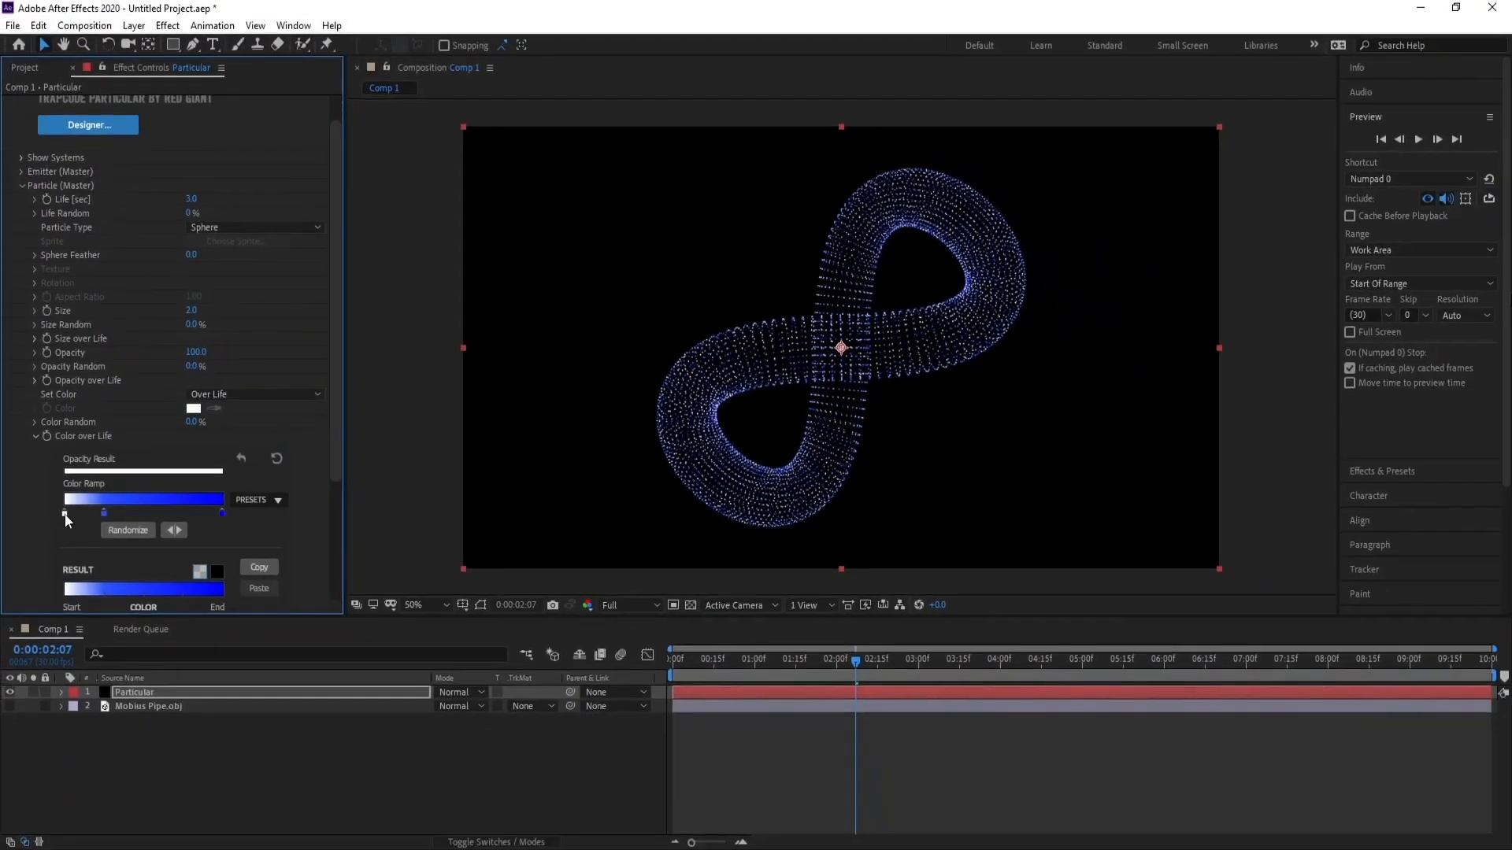
# Change the start colour ramp stop to light blue 6BBFFF.
pyautogui.doubleClick(65, 513)
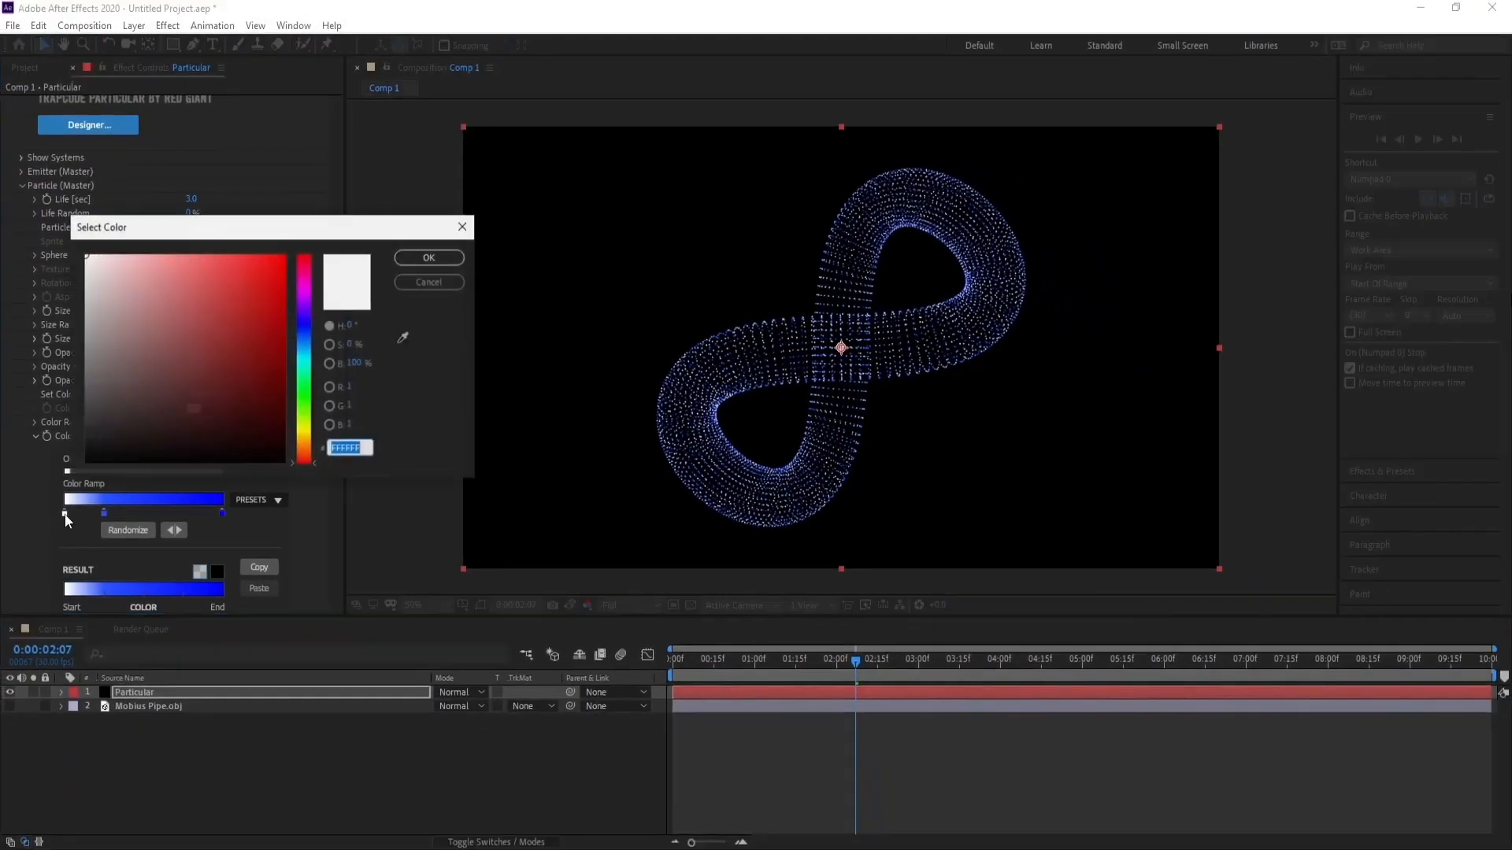
pyautogui.click(303, 355)
pyautogui.moveTo(193, 279); pyautogui.dragTo(201, 229)
pyautogui.click(306, 345)
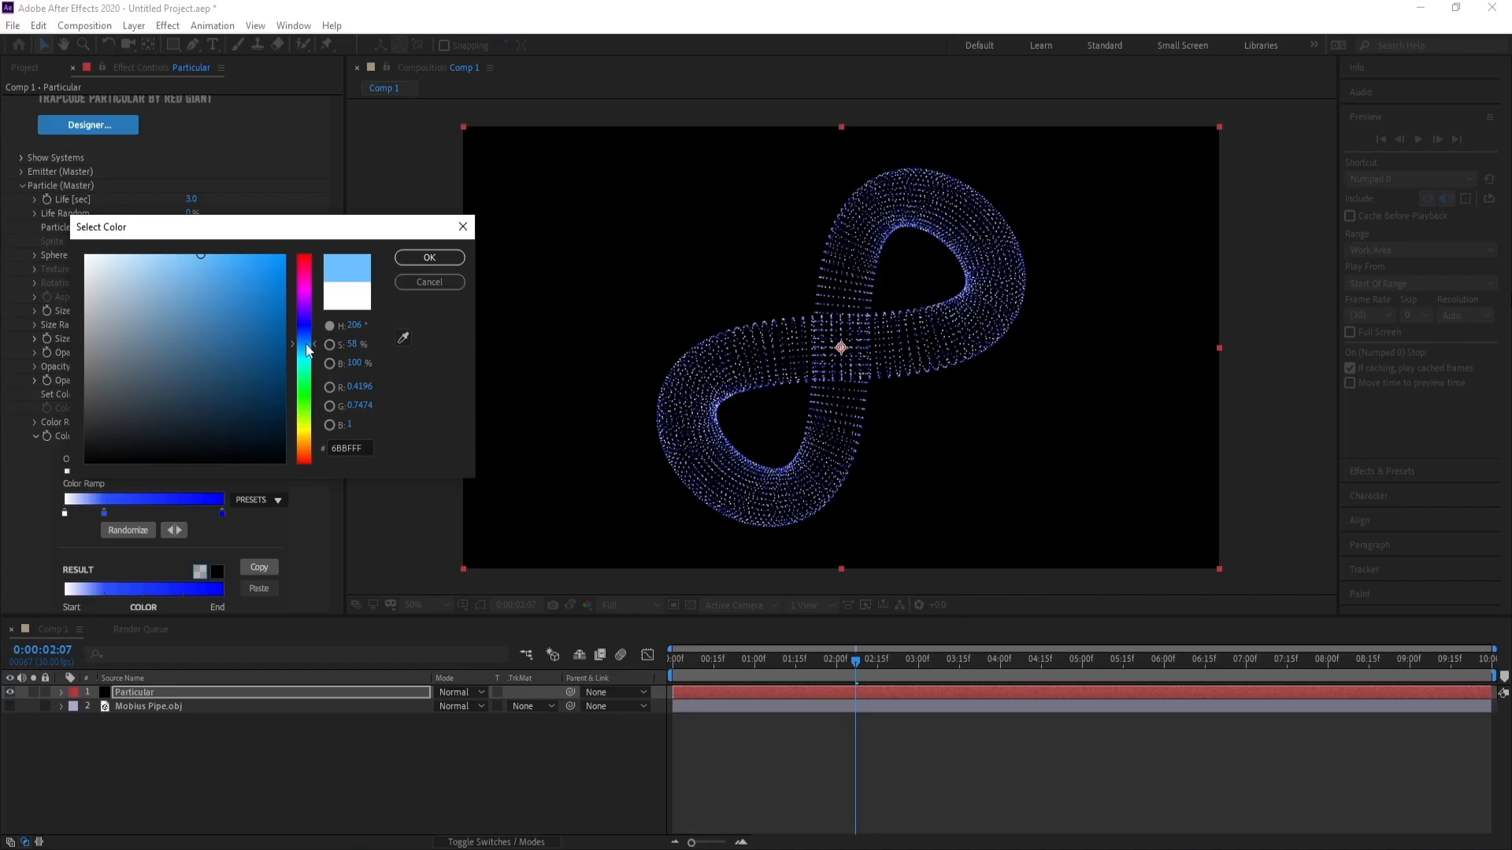
pyautogui.click(429, 257)
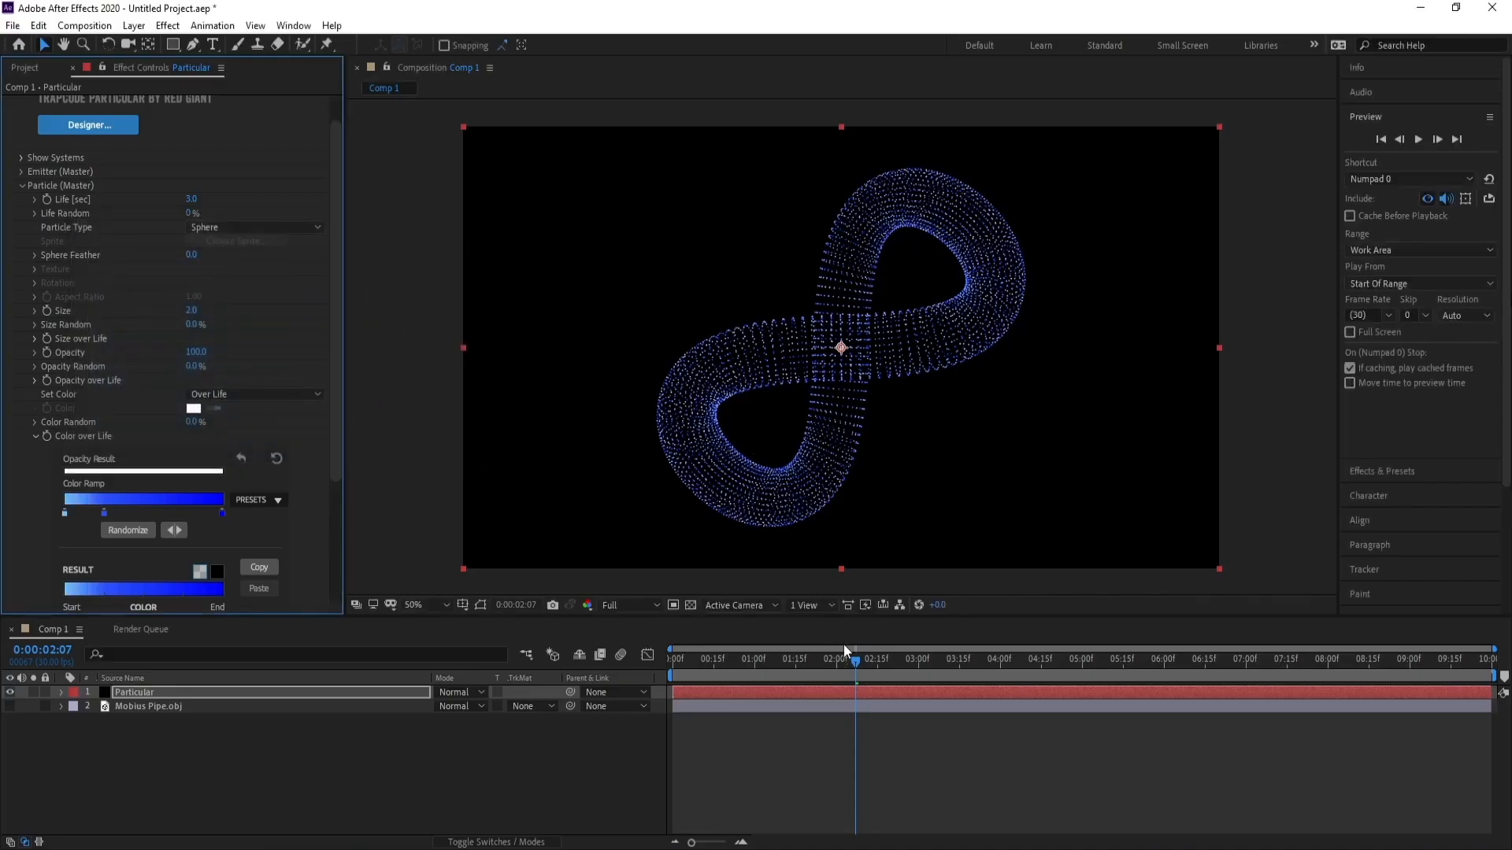
# Duplicate the Particular layer.
pyautogui.moveTo(852, 669); pyautogui.dragTo(849, 670)
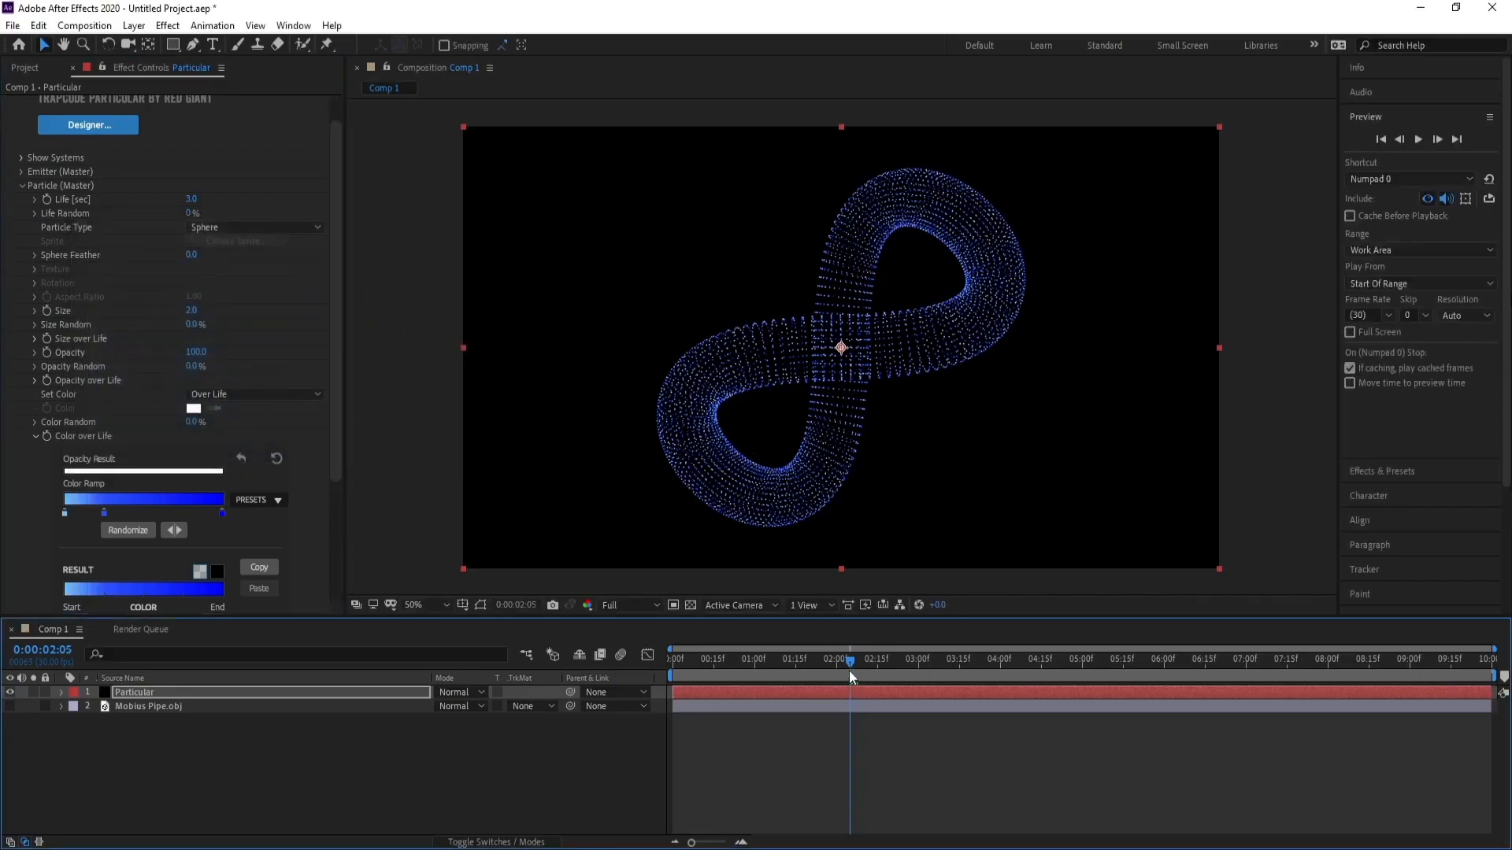
pyautogui.click(177, 696)
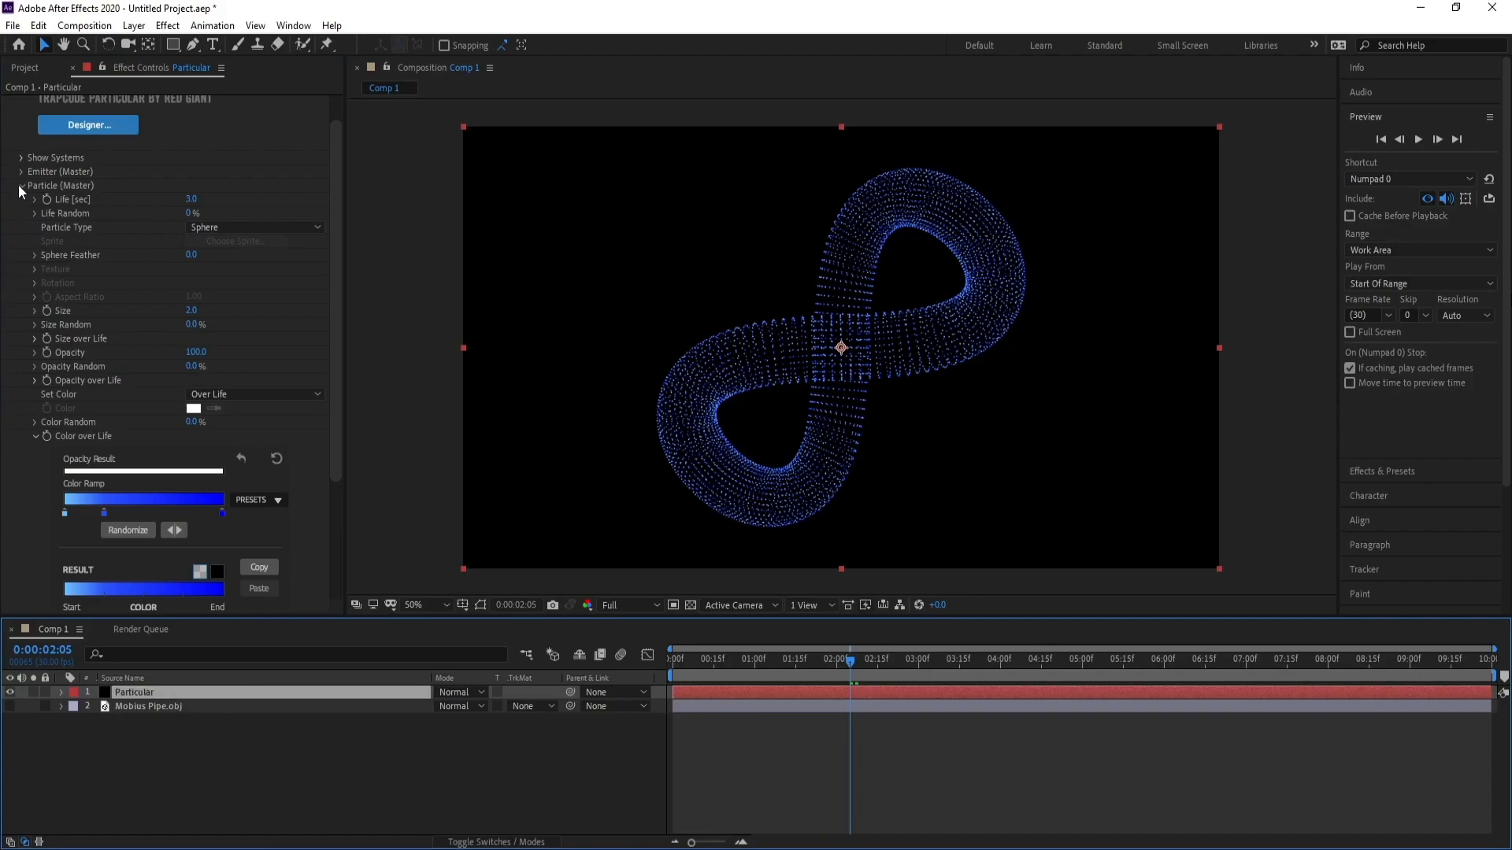
pyautogui.click(21, 186)
pyautogui.click(141, 692)
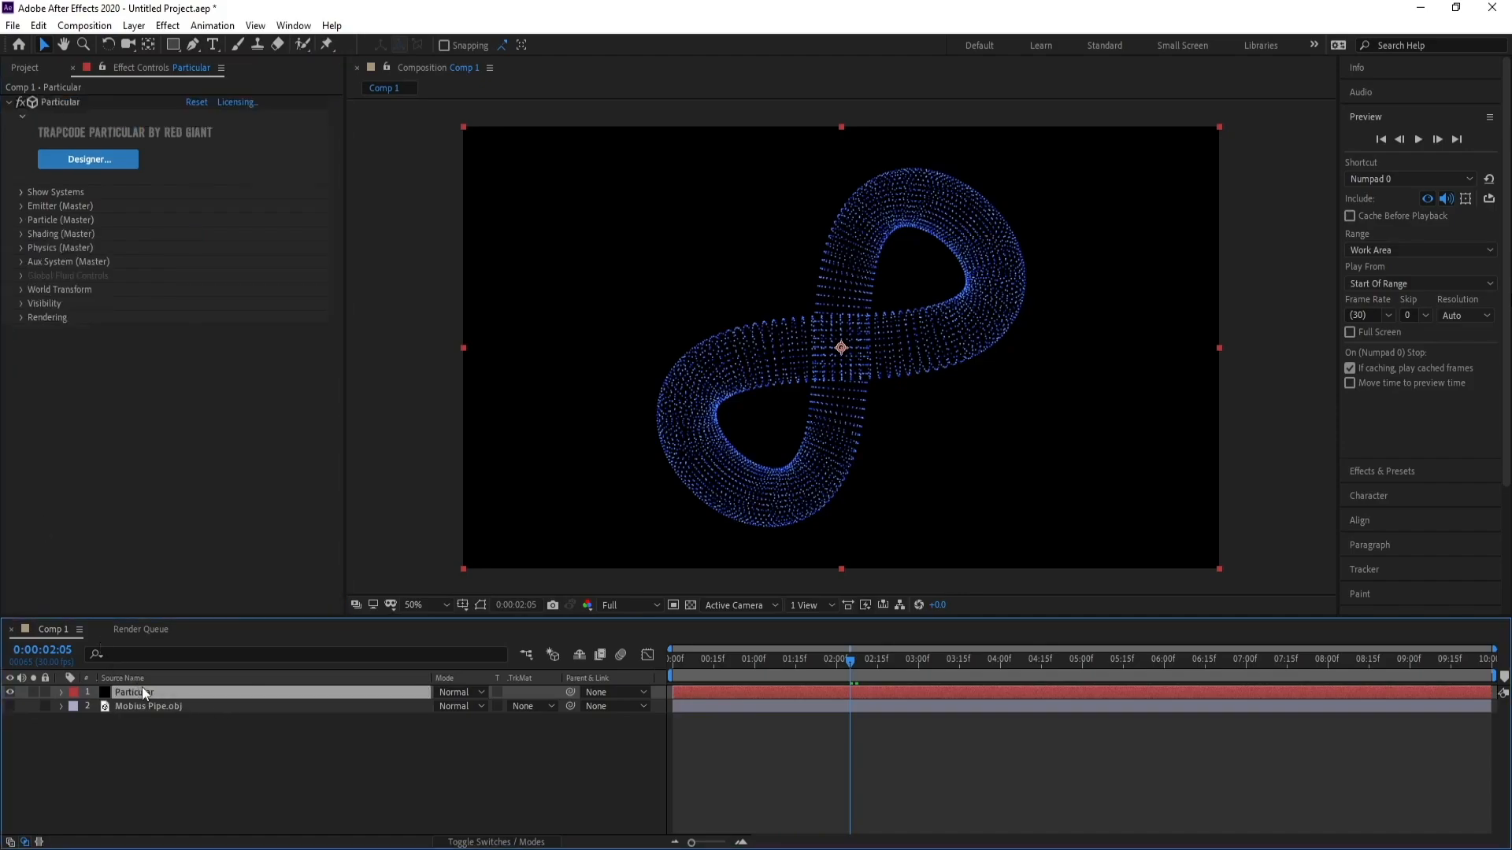
pyautogui.hotkey('ctrl', 'd')
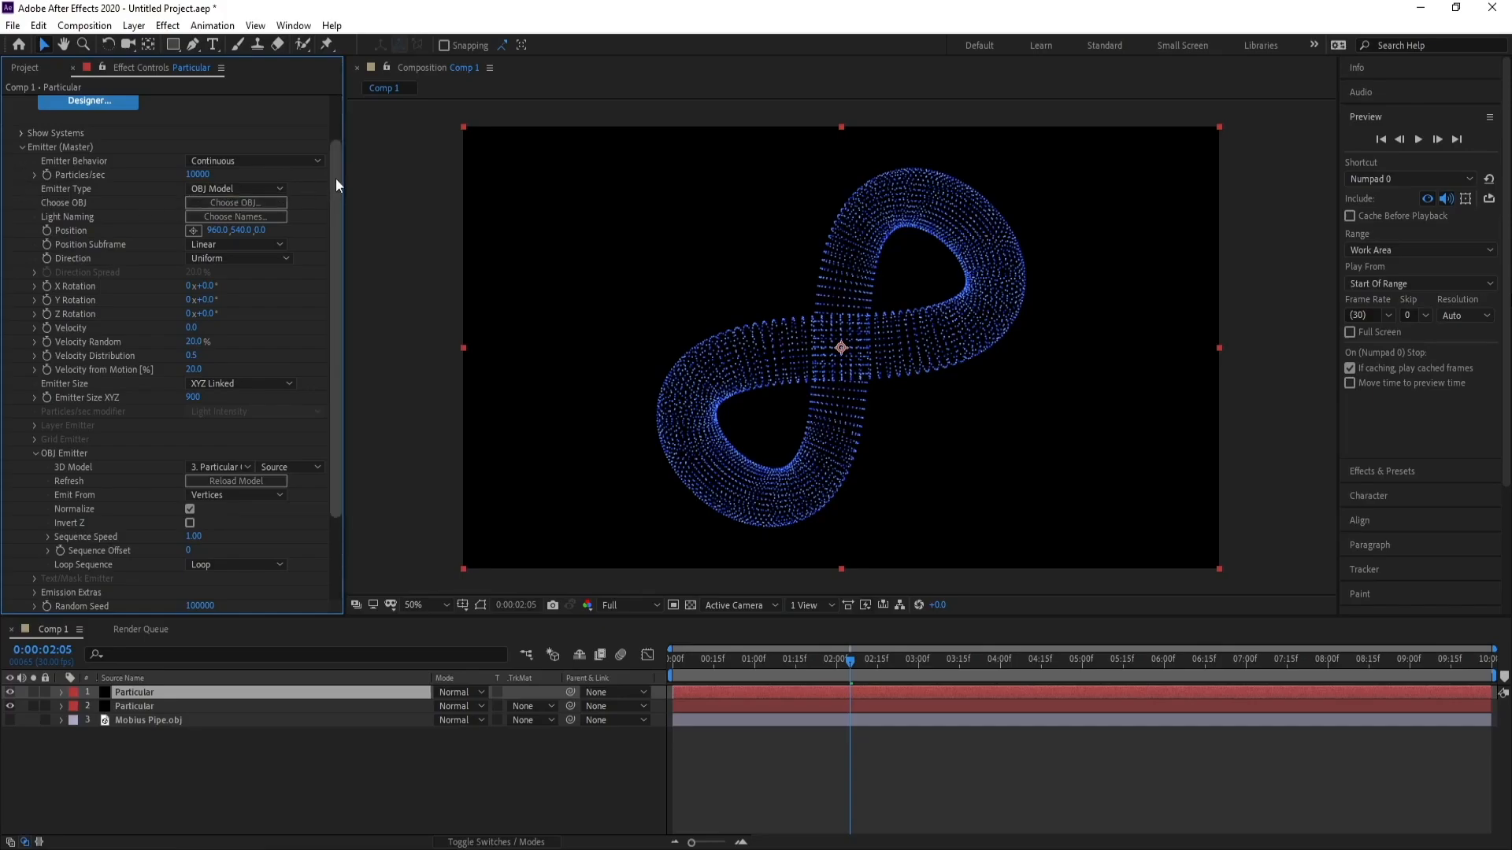
# Set the duplicate's OBJ emitter to emit from Edges.
pyautogui.moveTo(335, 179); pyautogui.dragTo(333, 240)
pyautogui.click(228, 427)
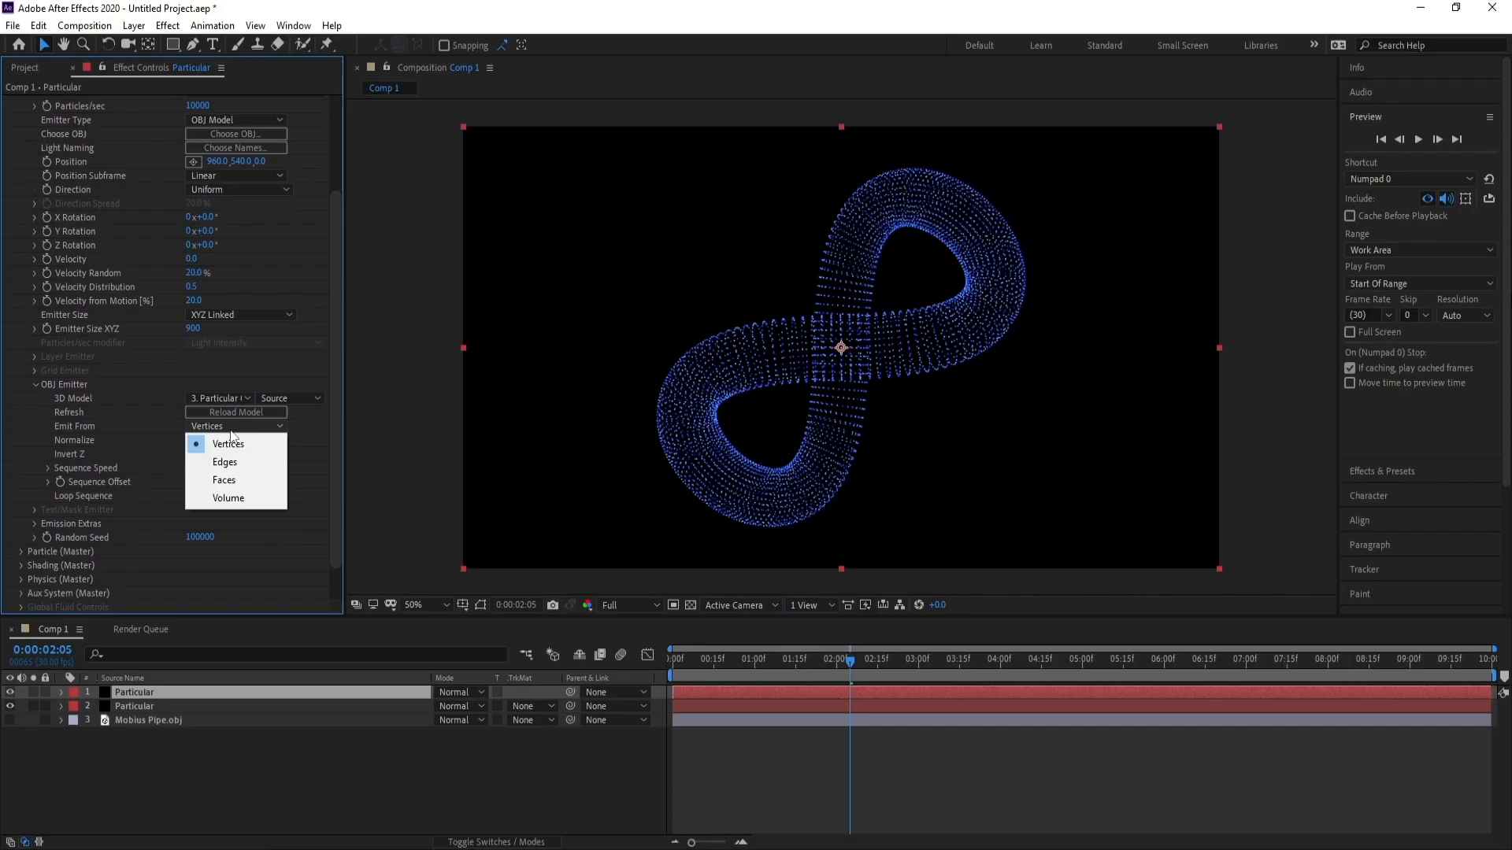
pyautogui.click(237, 465)
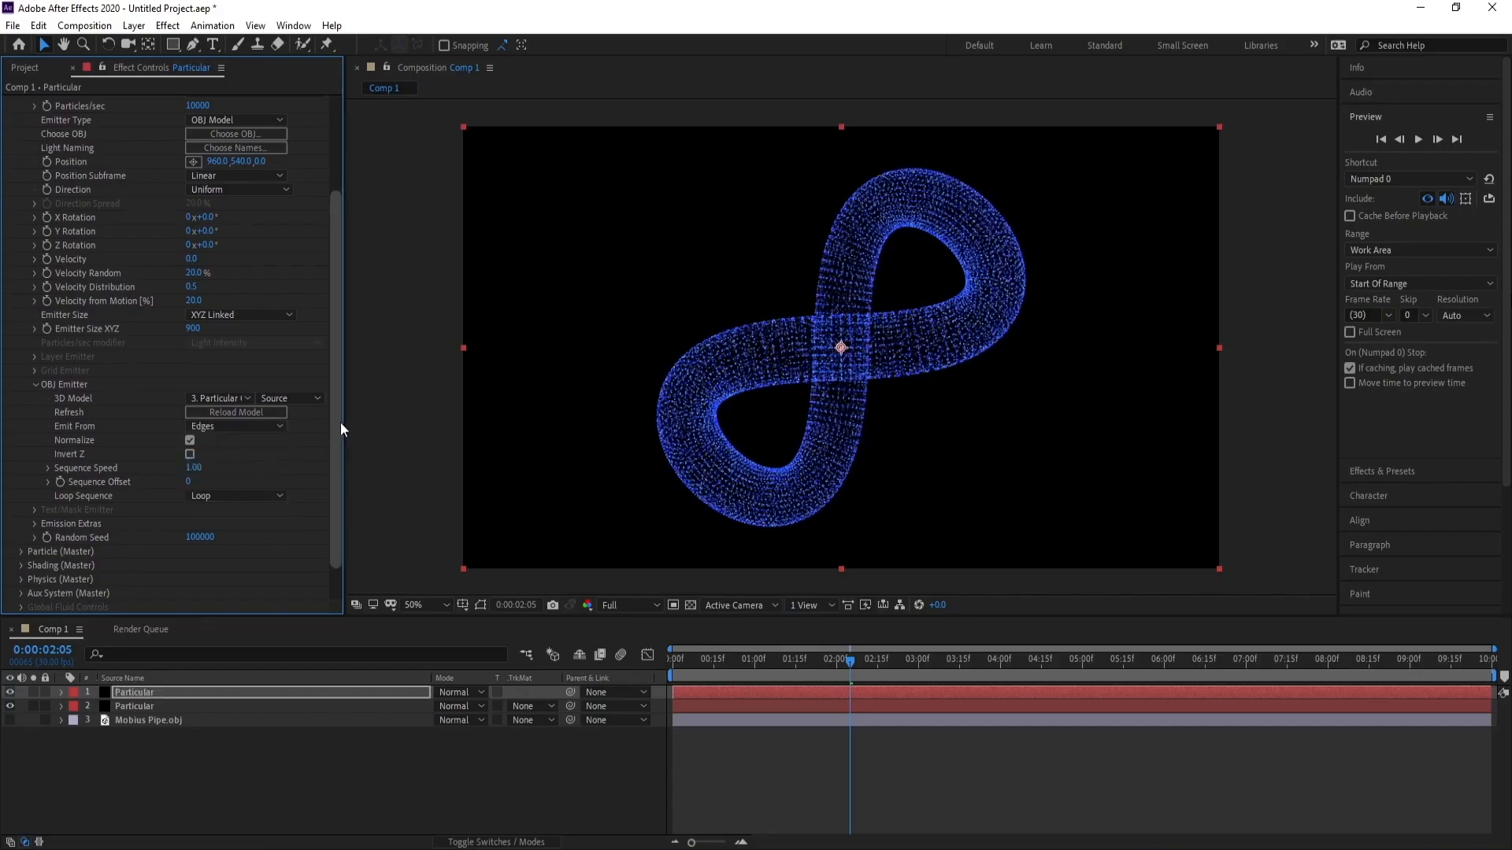
# Set the duplicate's particle Set Color mode to At Start.
pyautogui.scroll(-2, 339, 441)
pyautogui.click(21, 509)
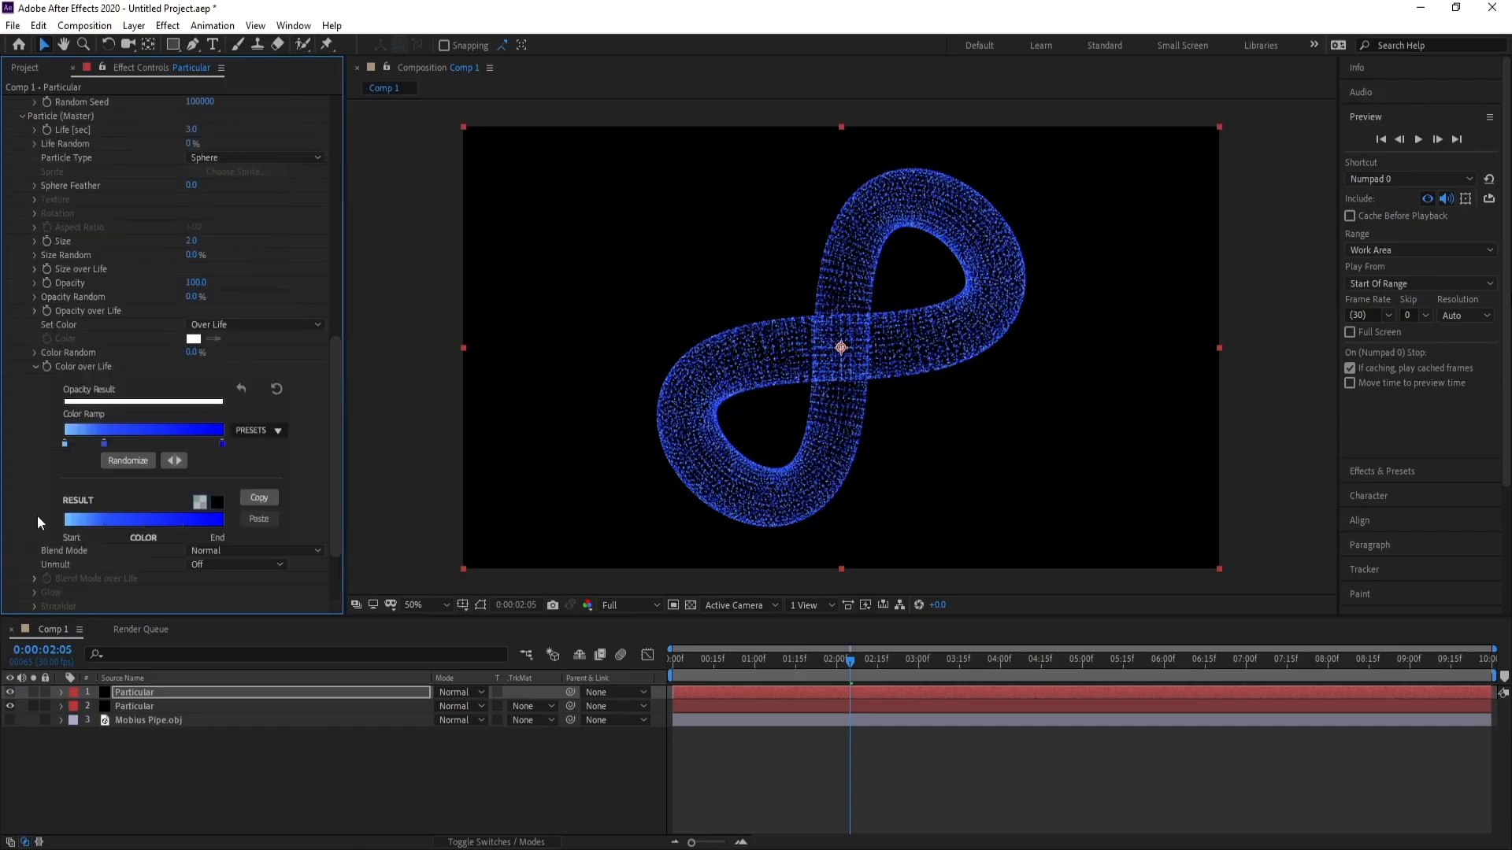
pyautogui.click(238, 328)
pyautogui.click(230, 334)
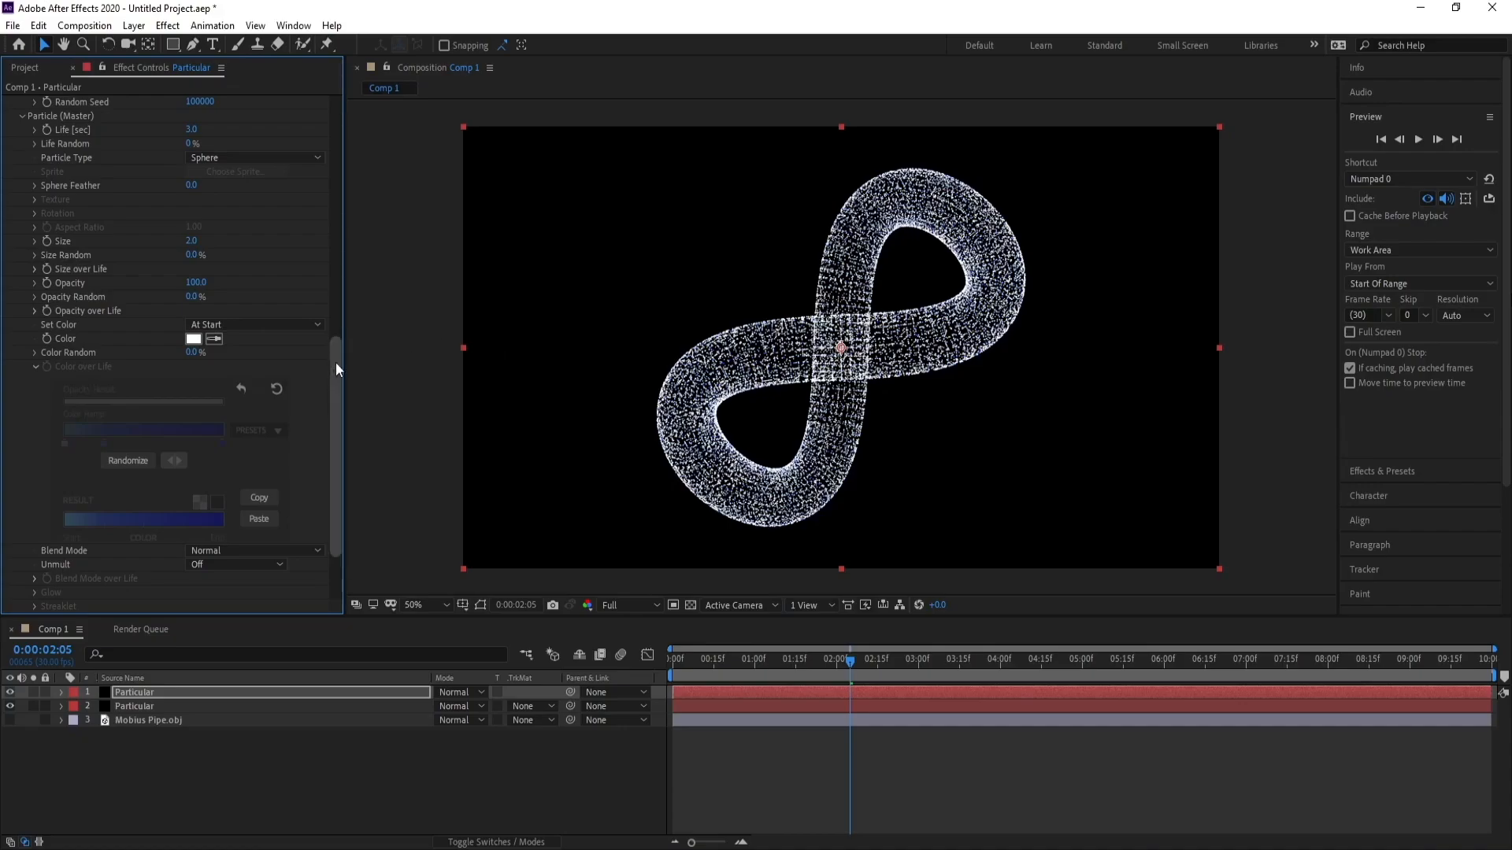
# Set the emitter's Particles/sec to 500.
pyautogui.moveTo(336, 362); pyautogui.dragTo(357, 130)
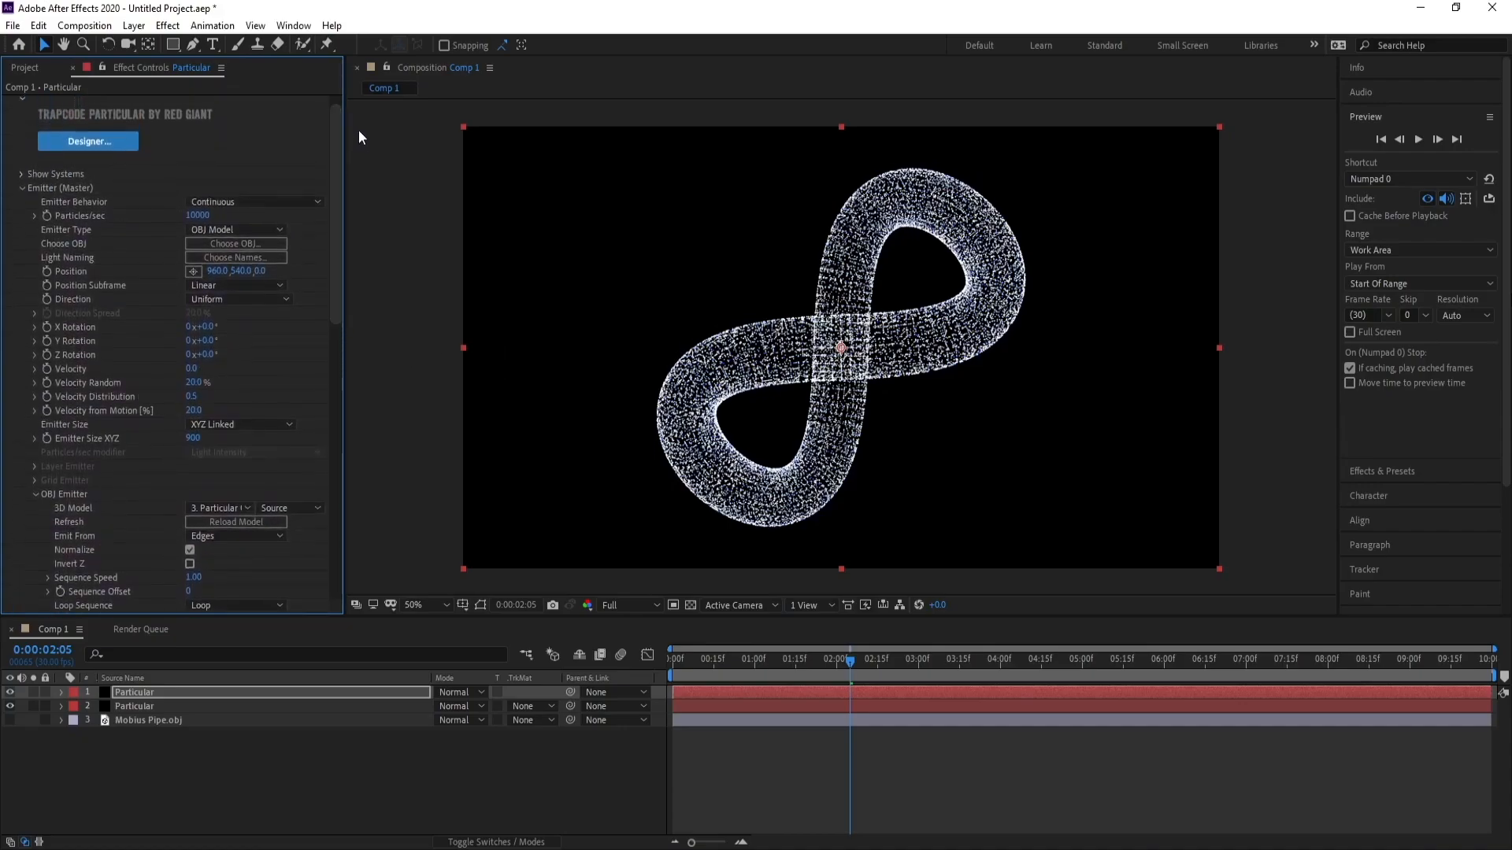
pyautogui.click(194, 215)
pyautogui.write('500')
pyautogui.press('Return')
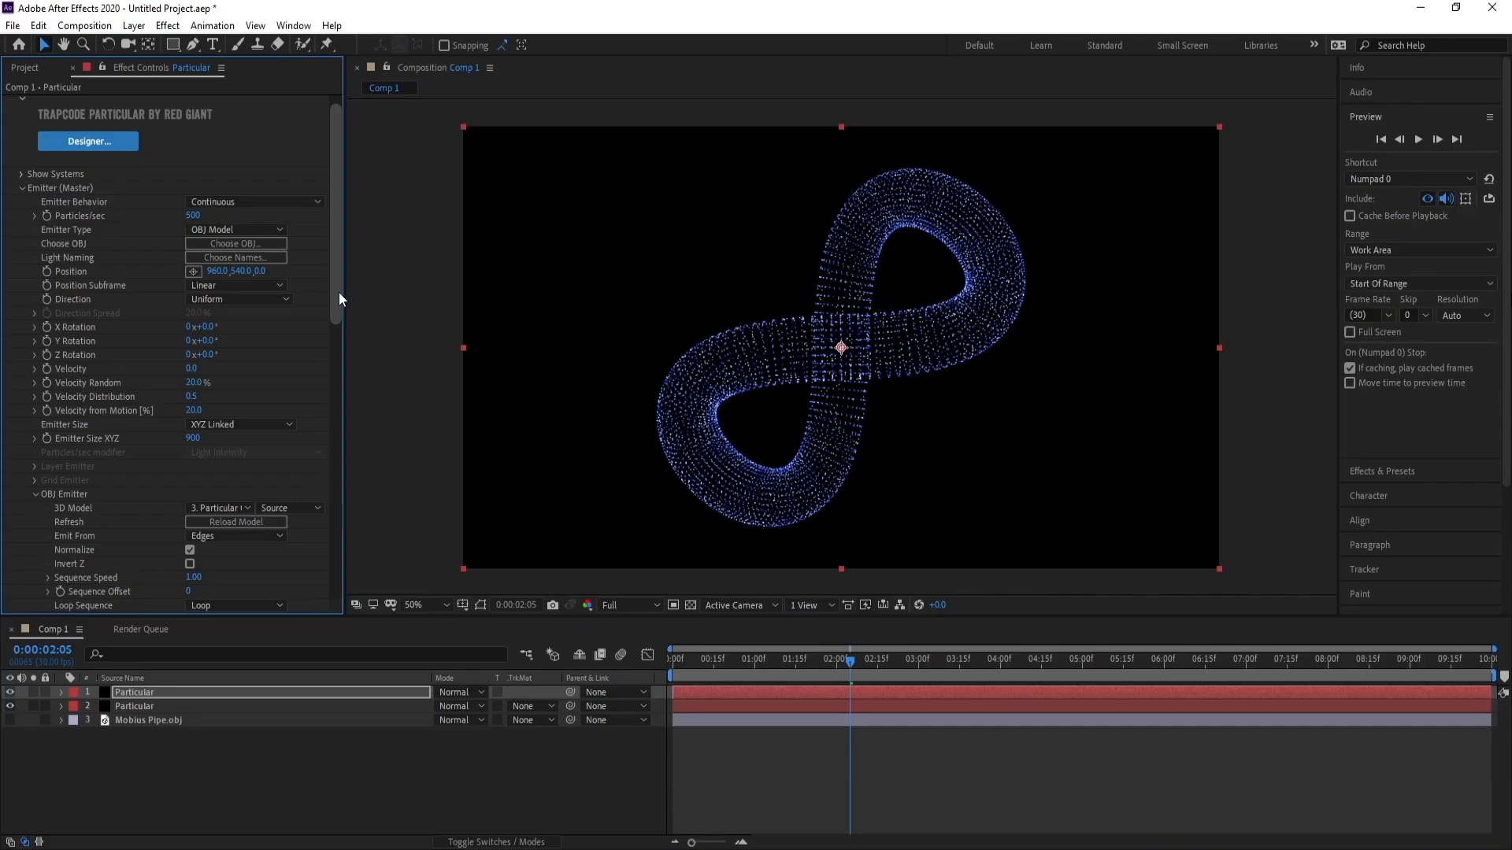
# Set the emitter Velocity to 50.
pyautogui.scroll(-1, 334, 293)
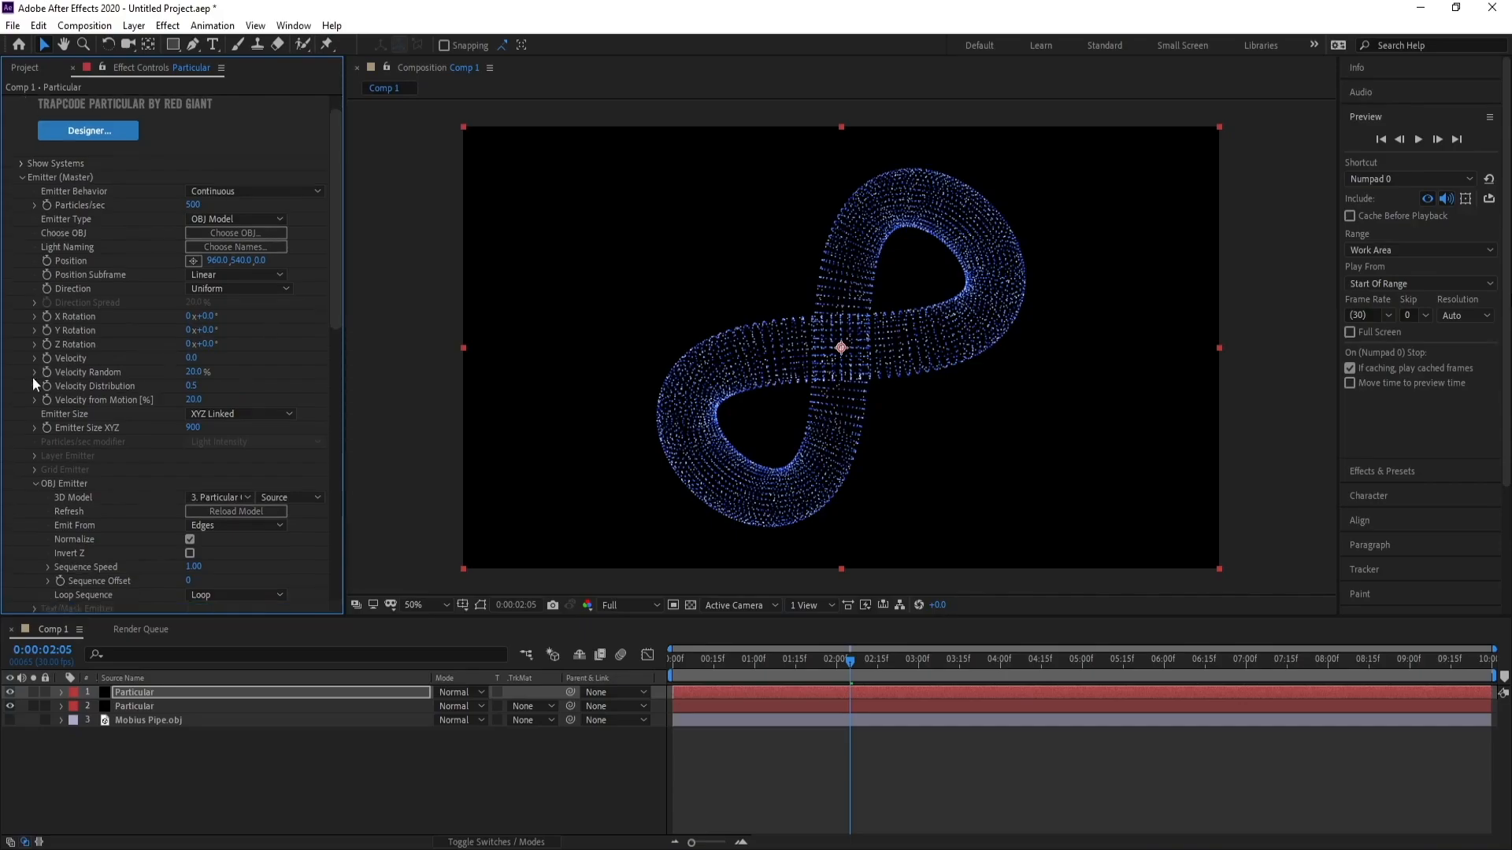
pyautogui.click(195, 357)
pyautogui.write('50')
pyautogui.press('Return')
# Set the particle Size to 3.
pyautogui.click(21, 178)
pyautogui.click(19, 192)
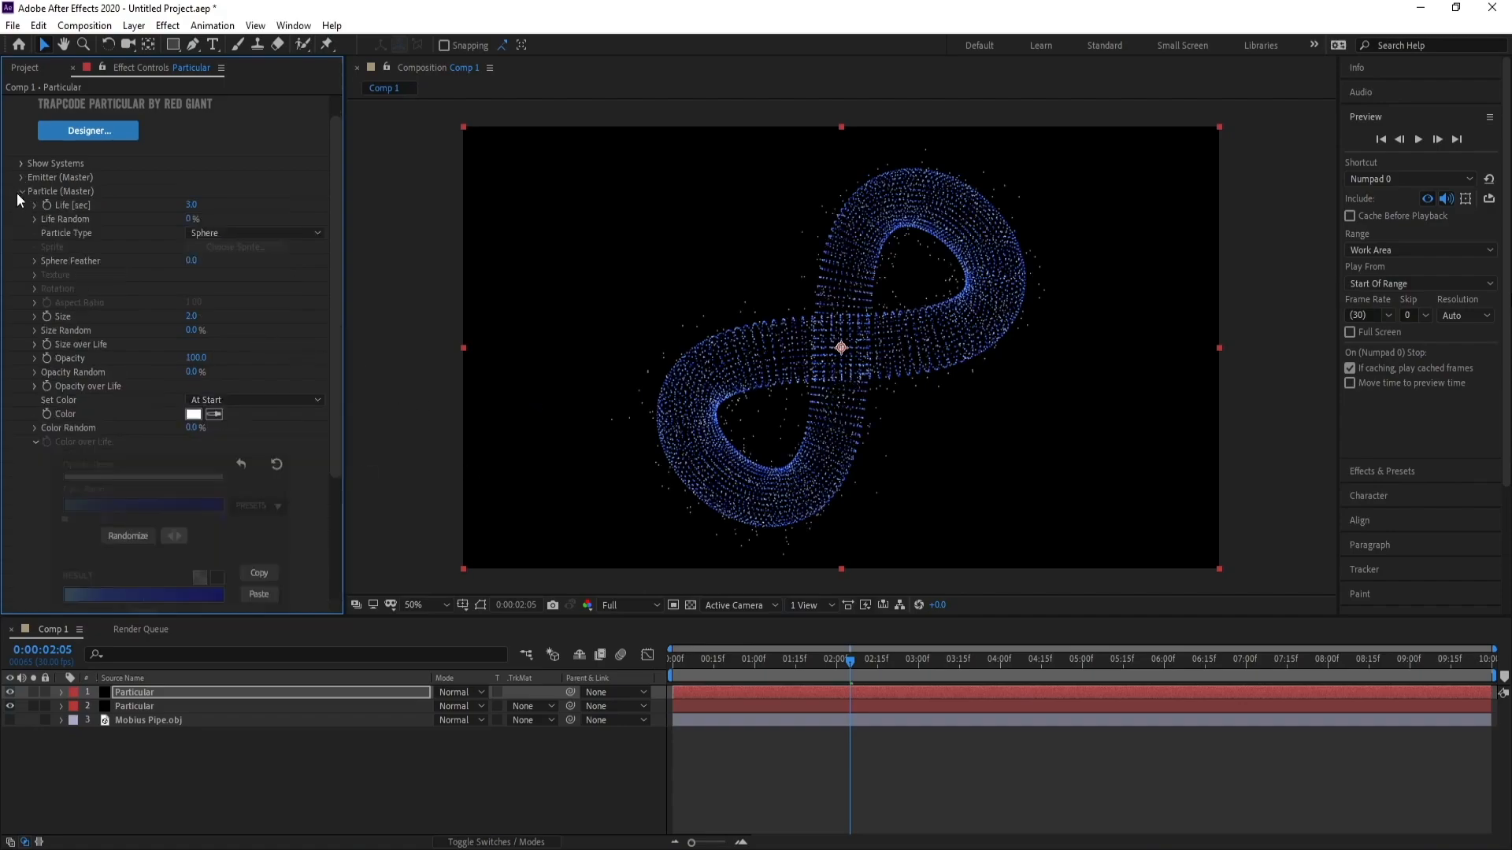
pyautogui.click(194, 317)
pyautogui.press('Return')
# In Physics Air Turbulence Field, set Affect Size to 10 and Affect Position to 50.
pyautogui.click(20, 192)
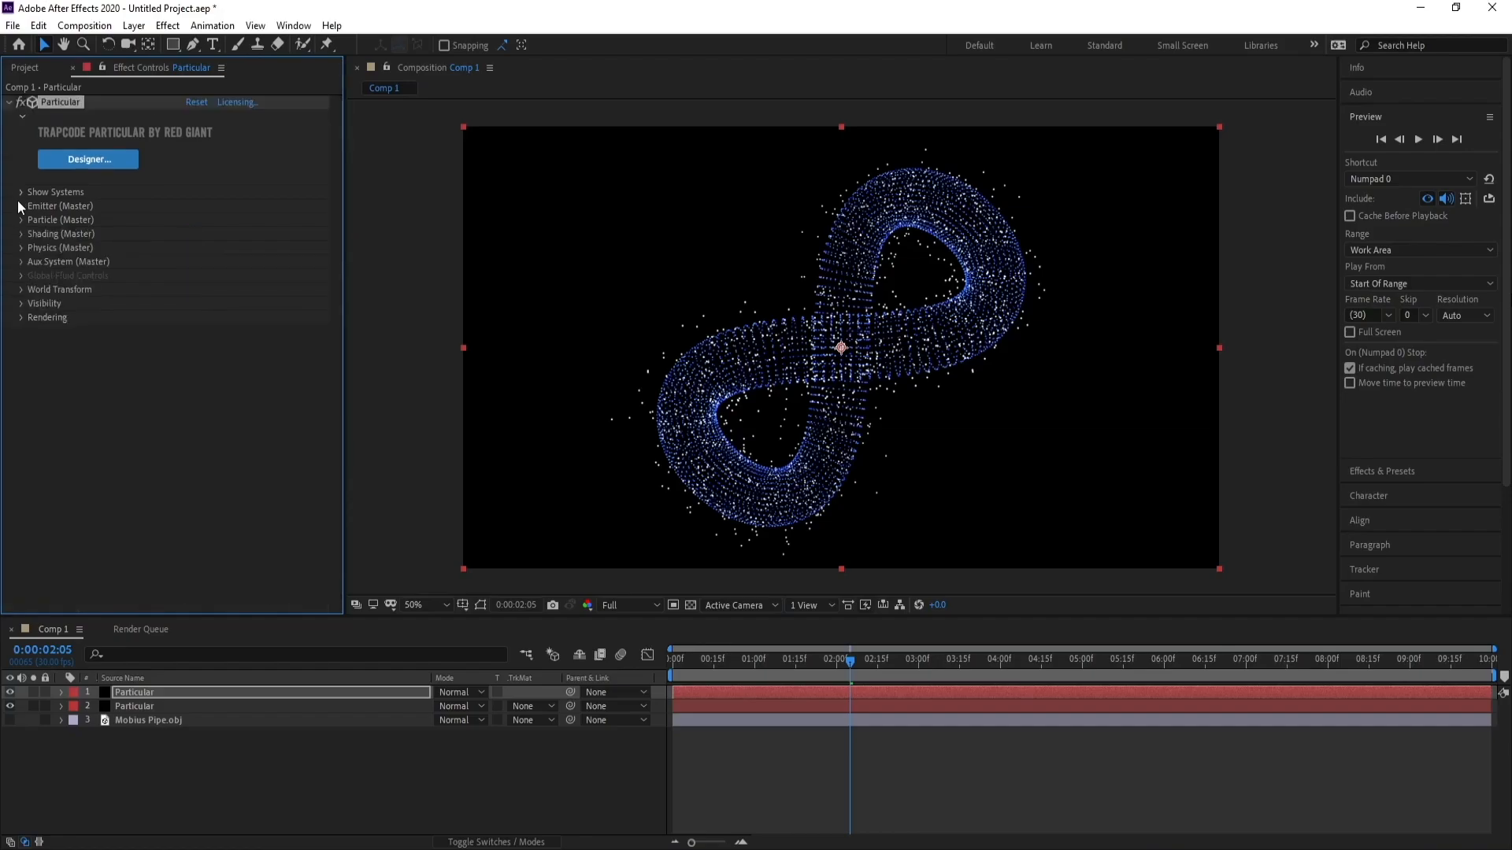
pyautogui.click(20, 248)
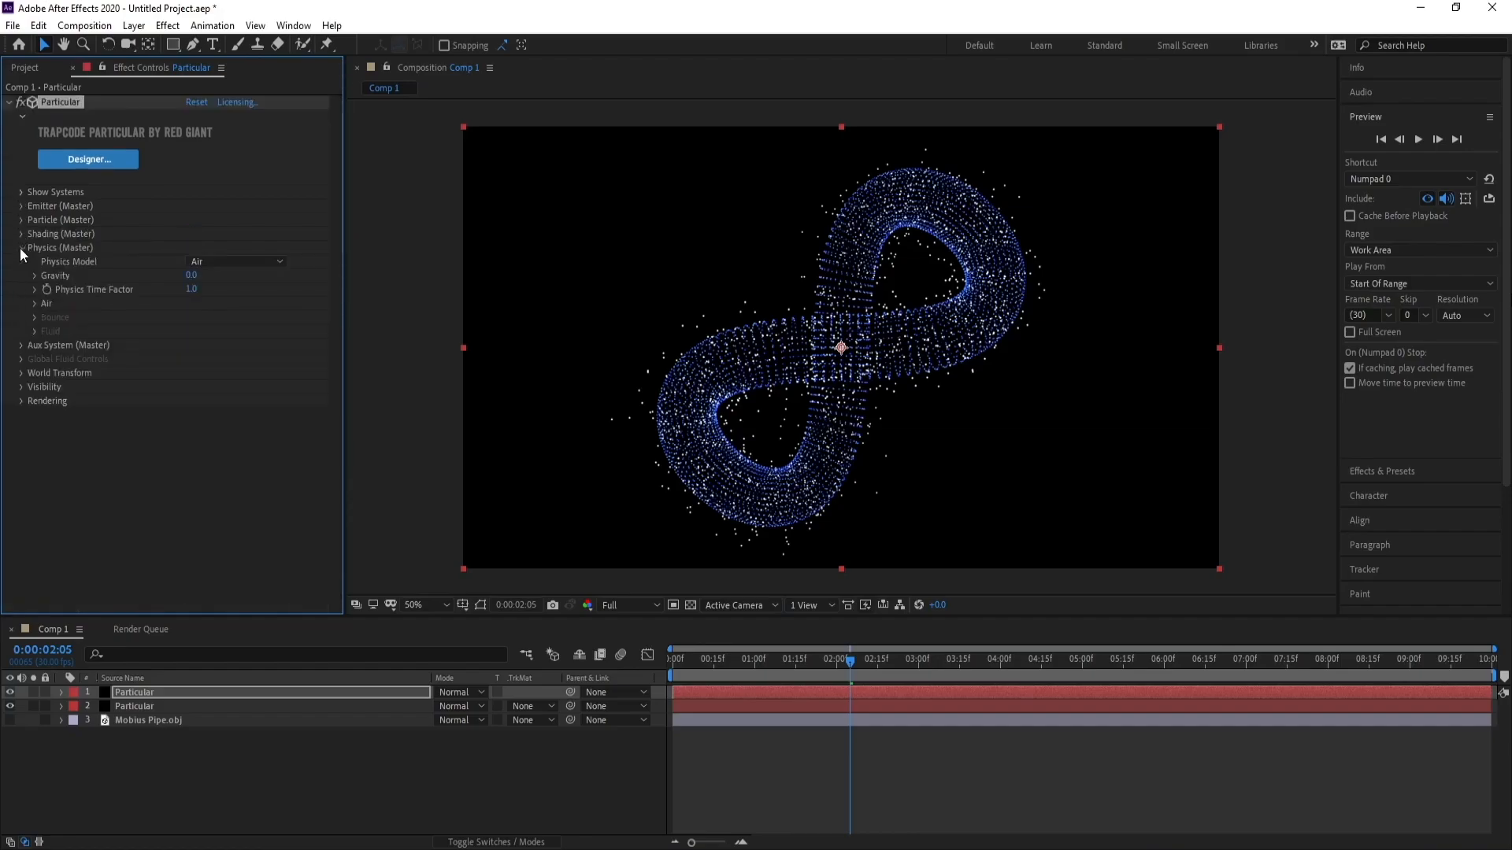
pyautogui.click(27, 304)
pyautogui.click(35, 303)
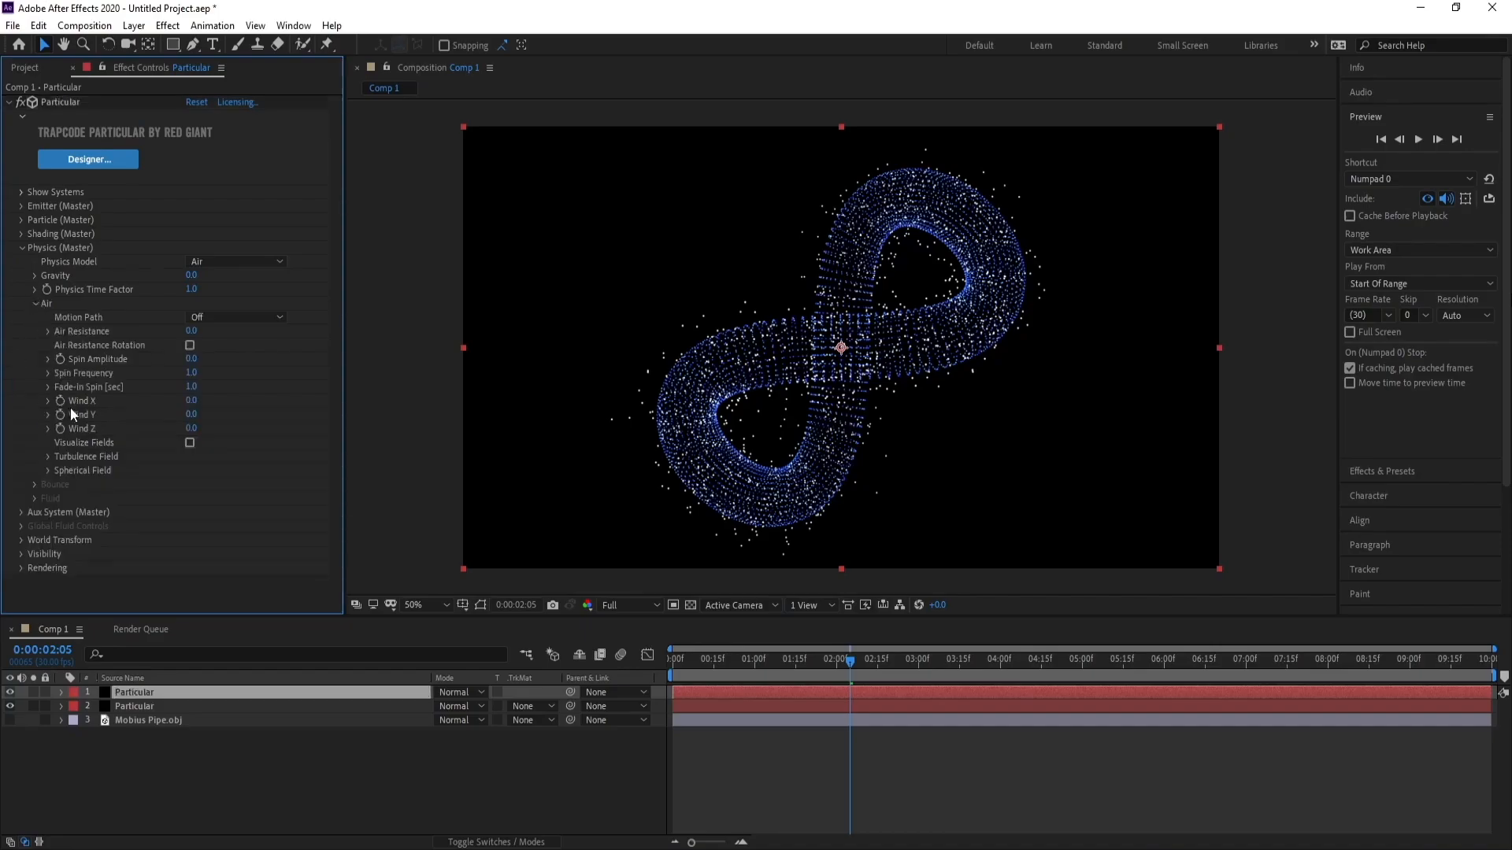
pyautogui.click(47, 457)
pyautogui.scroll(-1, 46, 459)
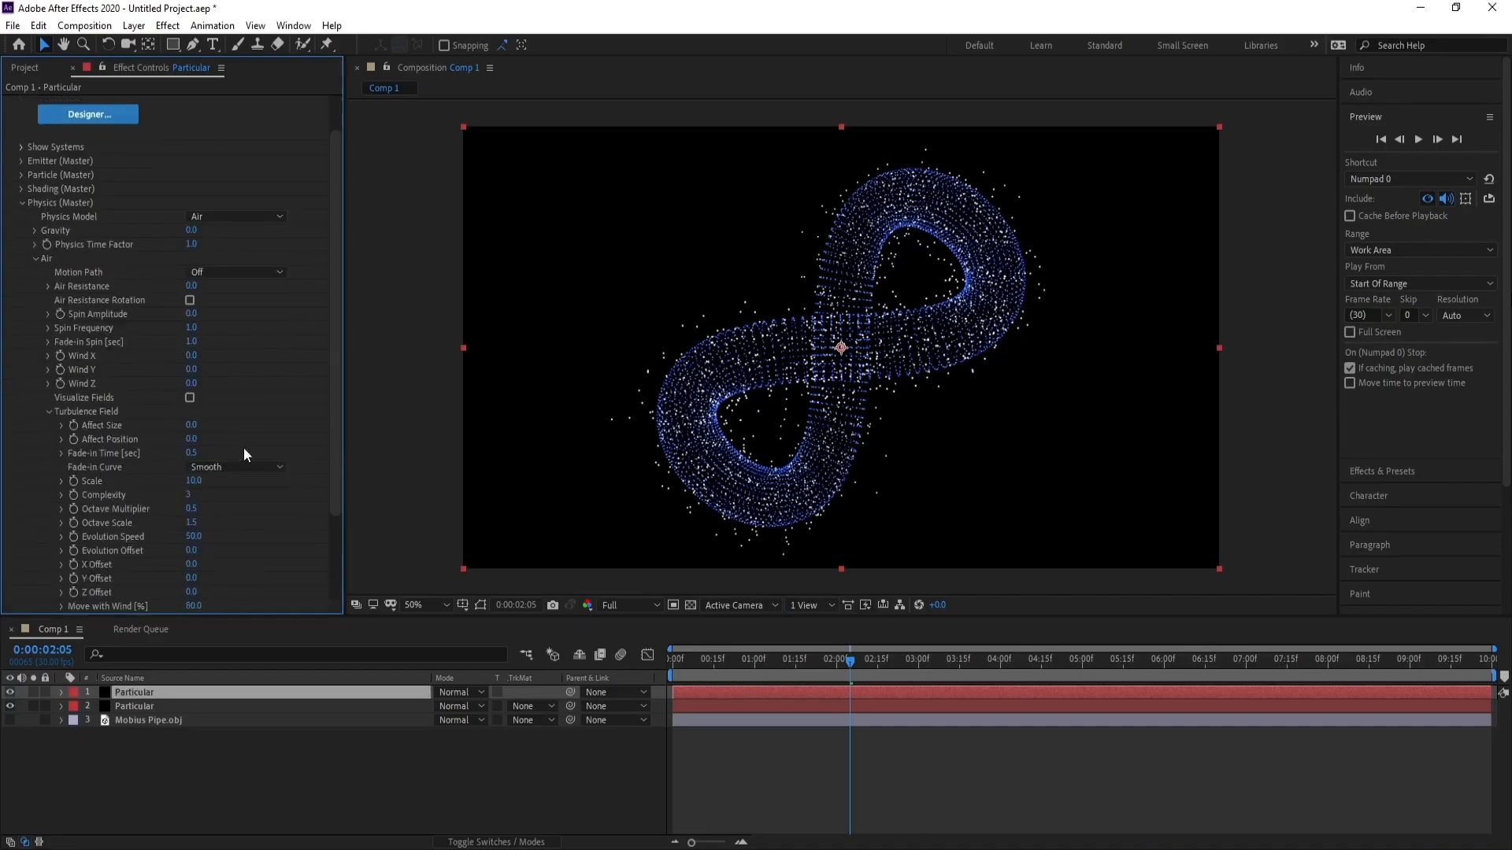
pyautogui.moveTo(327, 402); pyautogui.dragTo(332, 418)
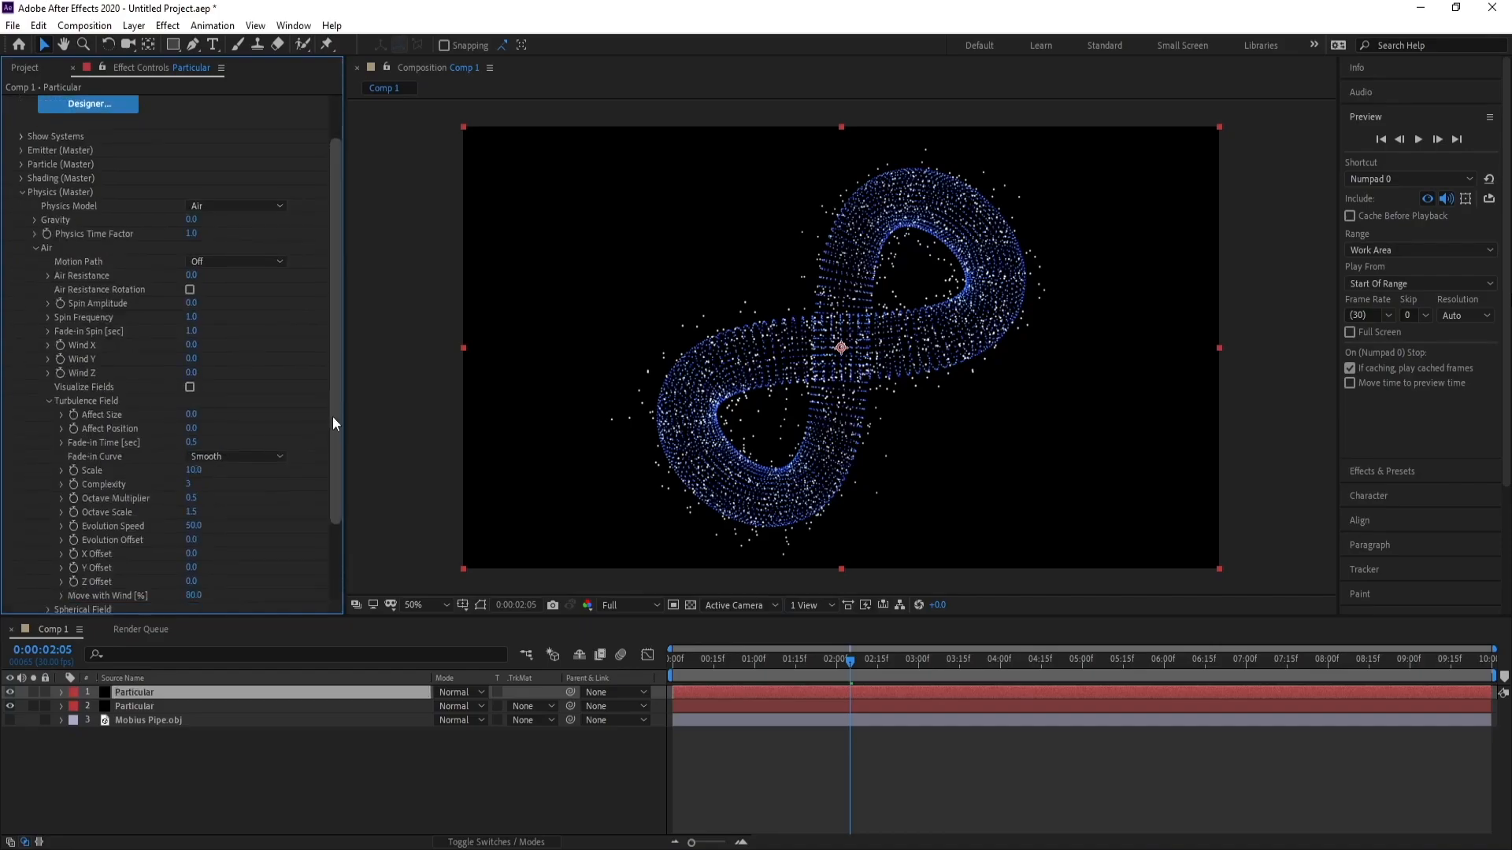
pyautogui.click(191, 406)
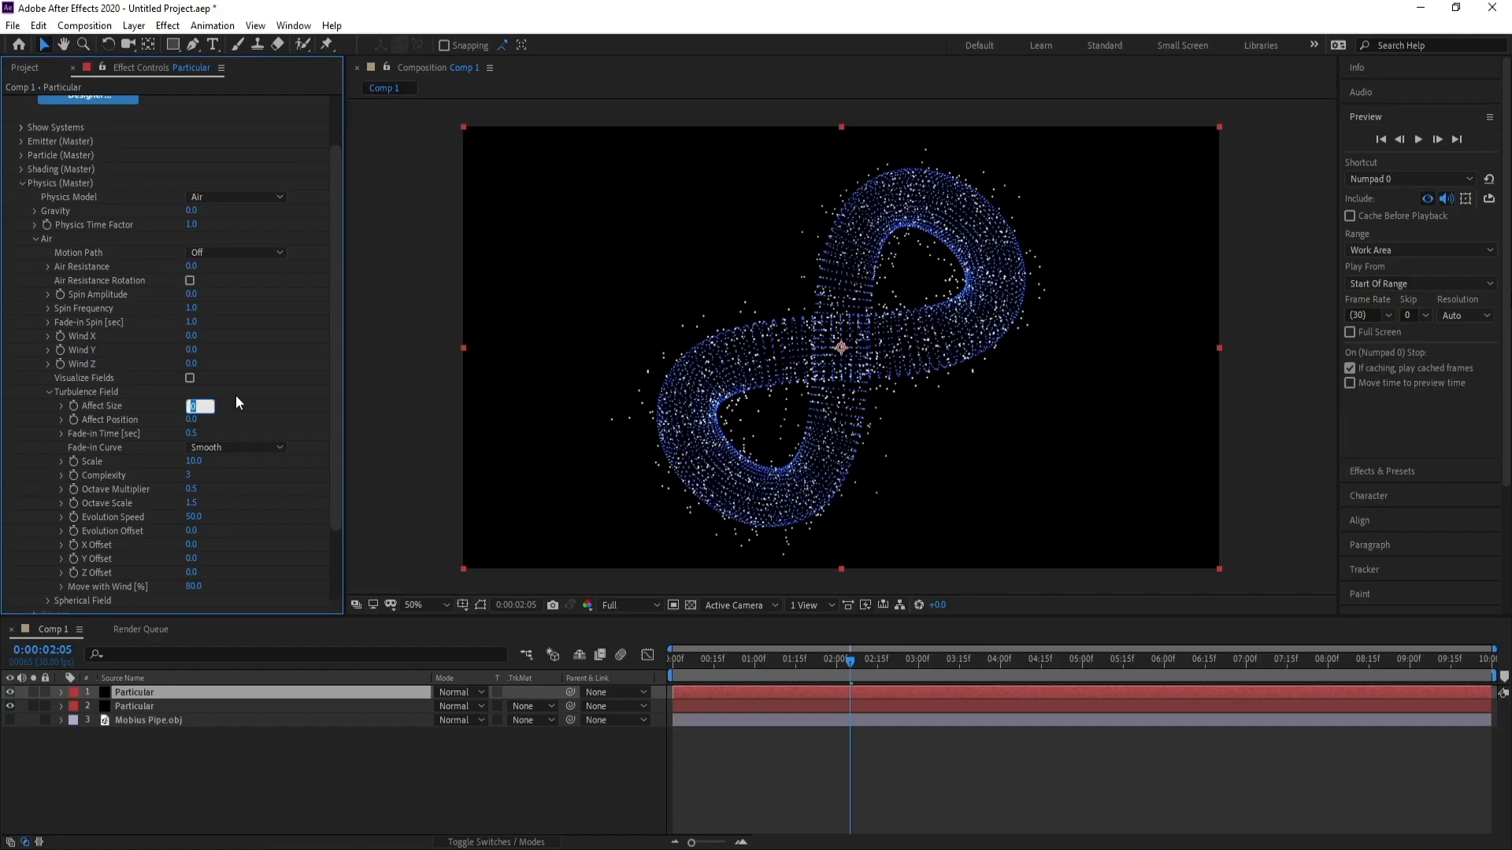
pyautogui.click(191, 420)
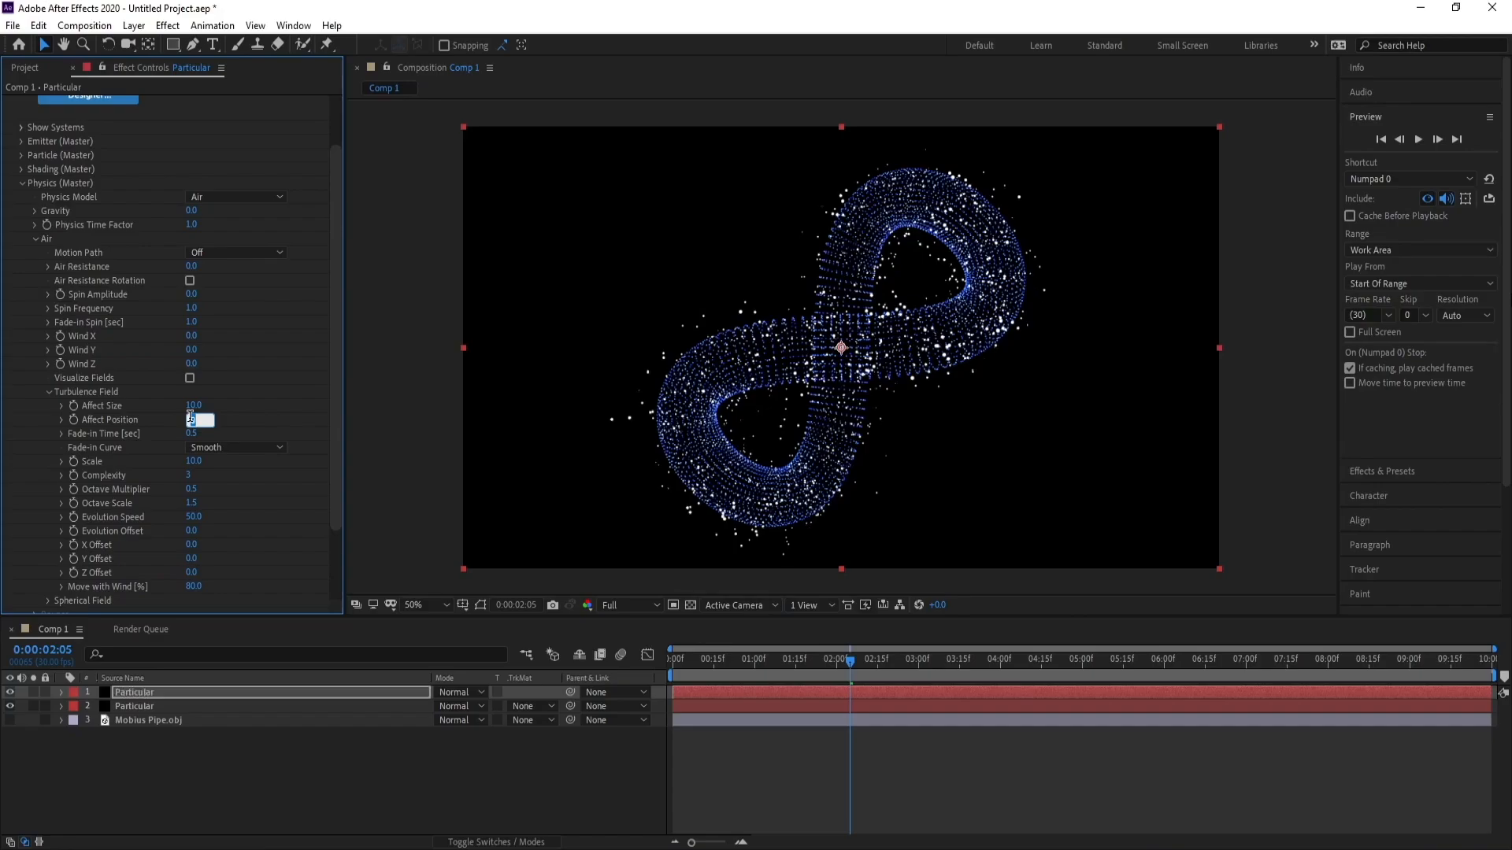
pyautogui.write('50')
pyautogui.press('Return')
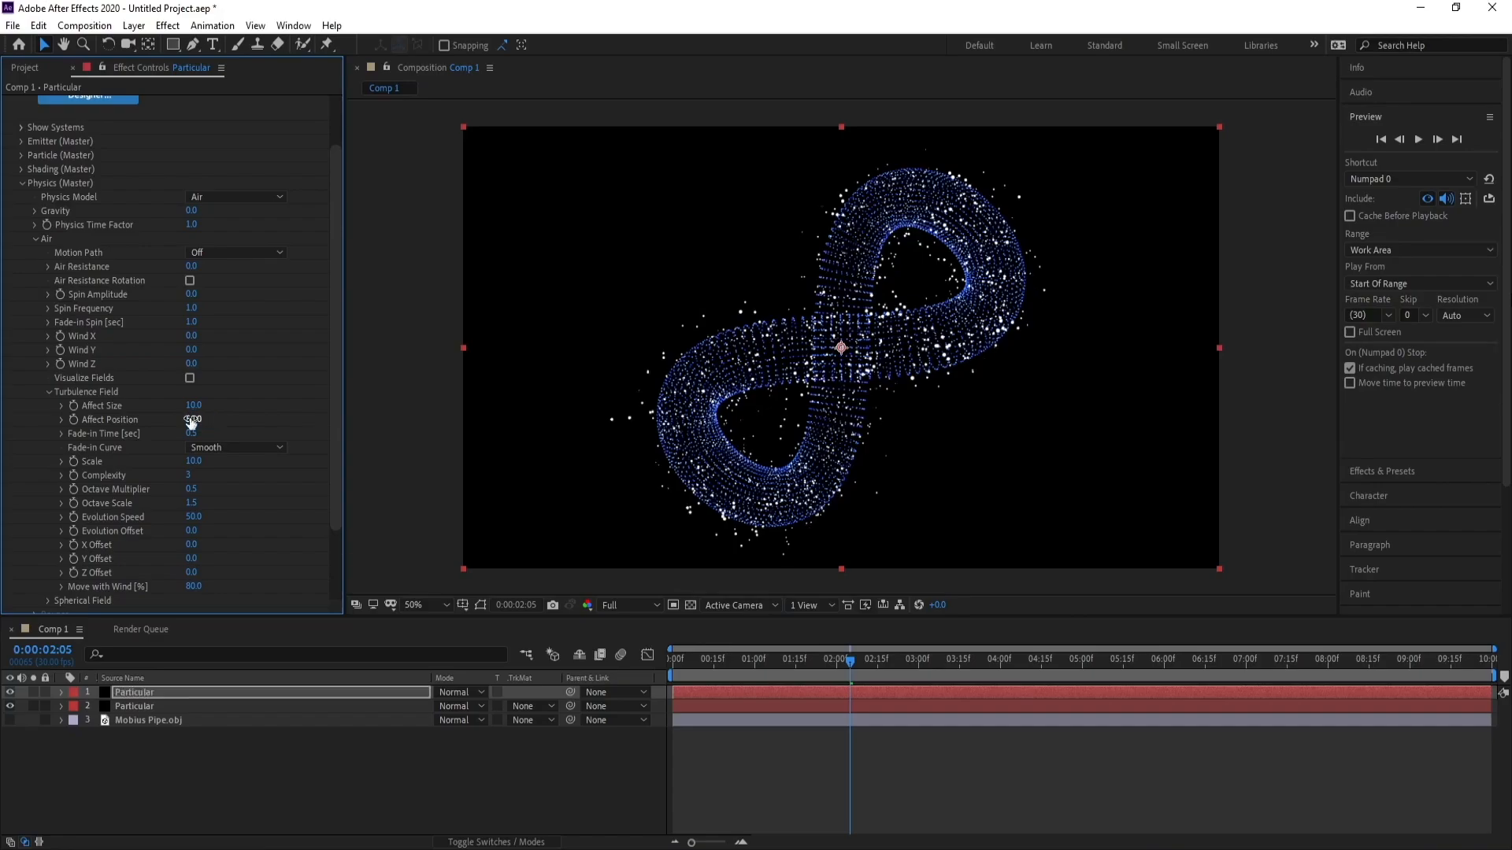
# Set the Turbulence Field Scale to 20.
pyautogui.click(192, 462)
pyautogui.write('20')
pyautogui.press('Return')
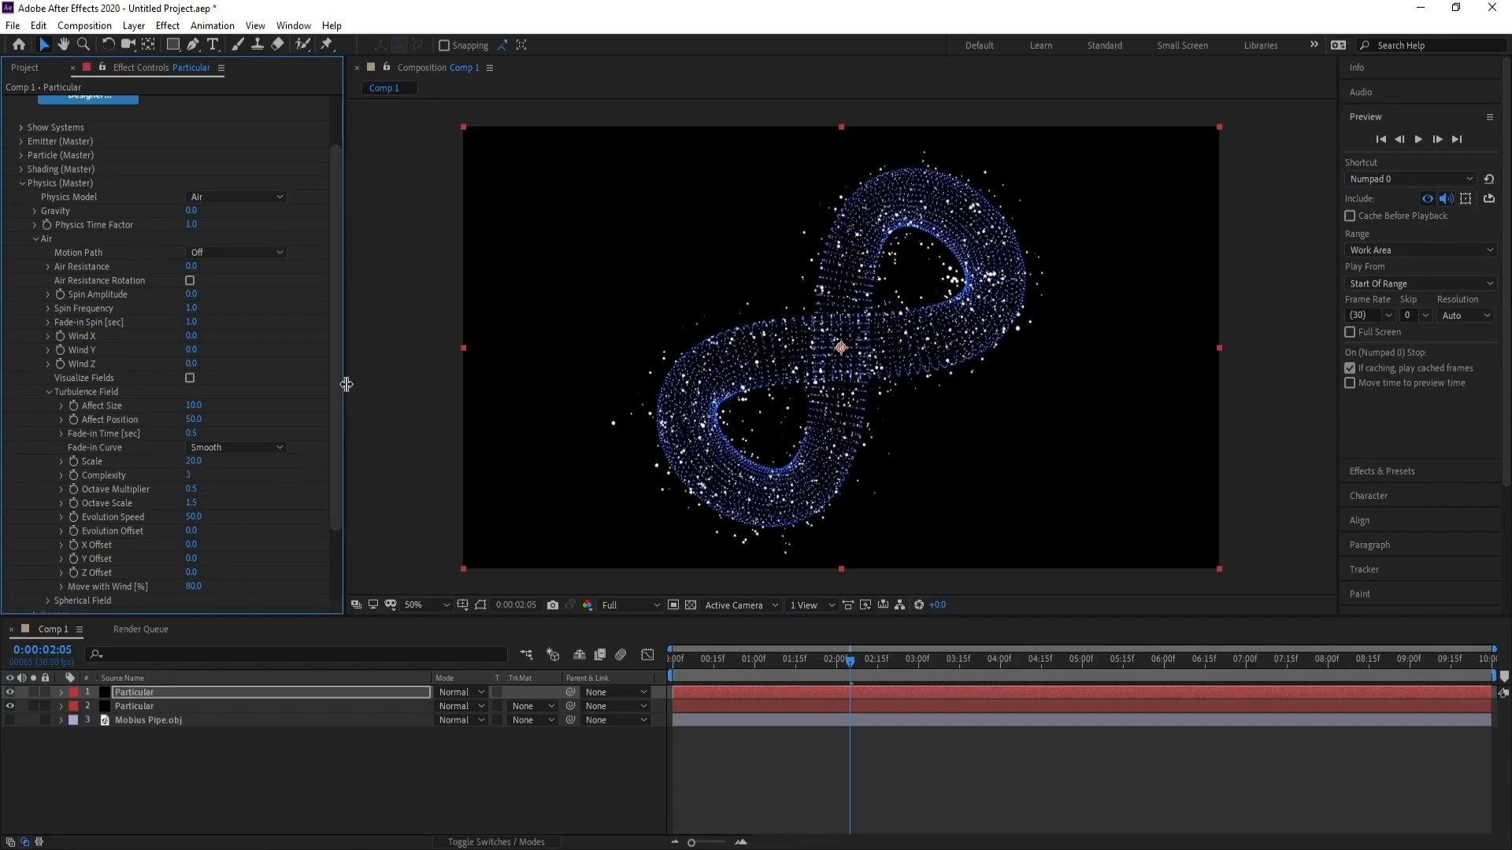
# Set the particle Color to a pale light blue.
pyautogui.scroll(3, 334, 360)
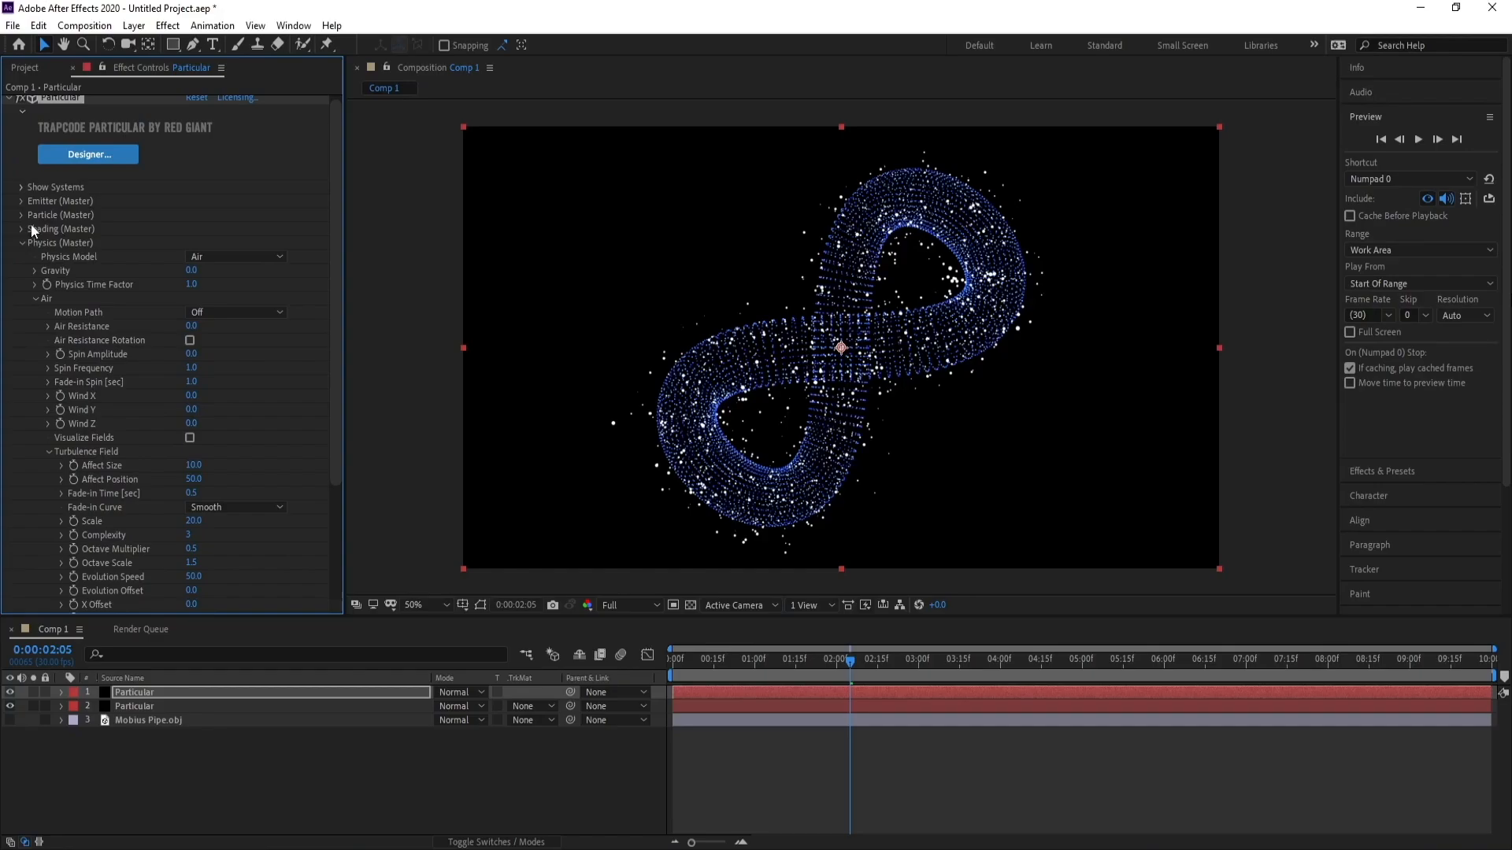
pyautogui.click(20, 215)
pyautogui.scroll(-5, 219, 385)
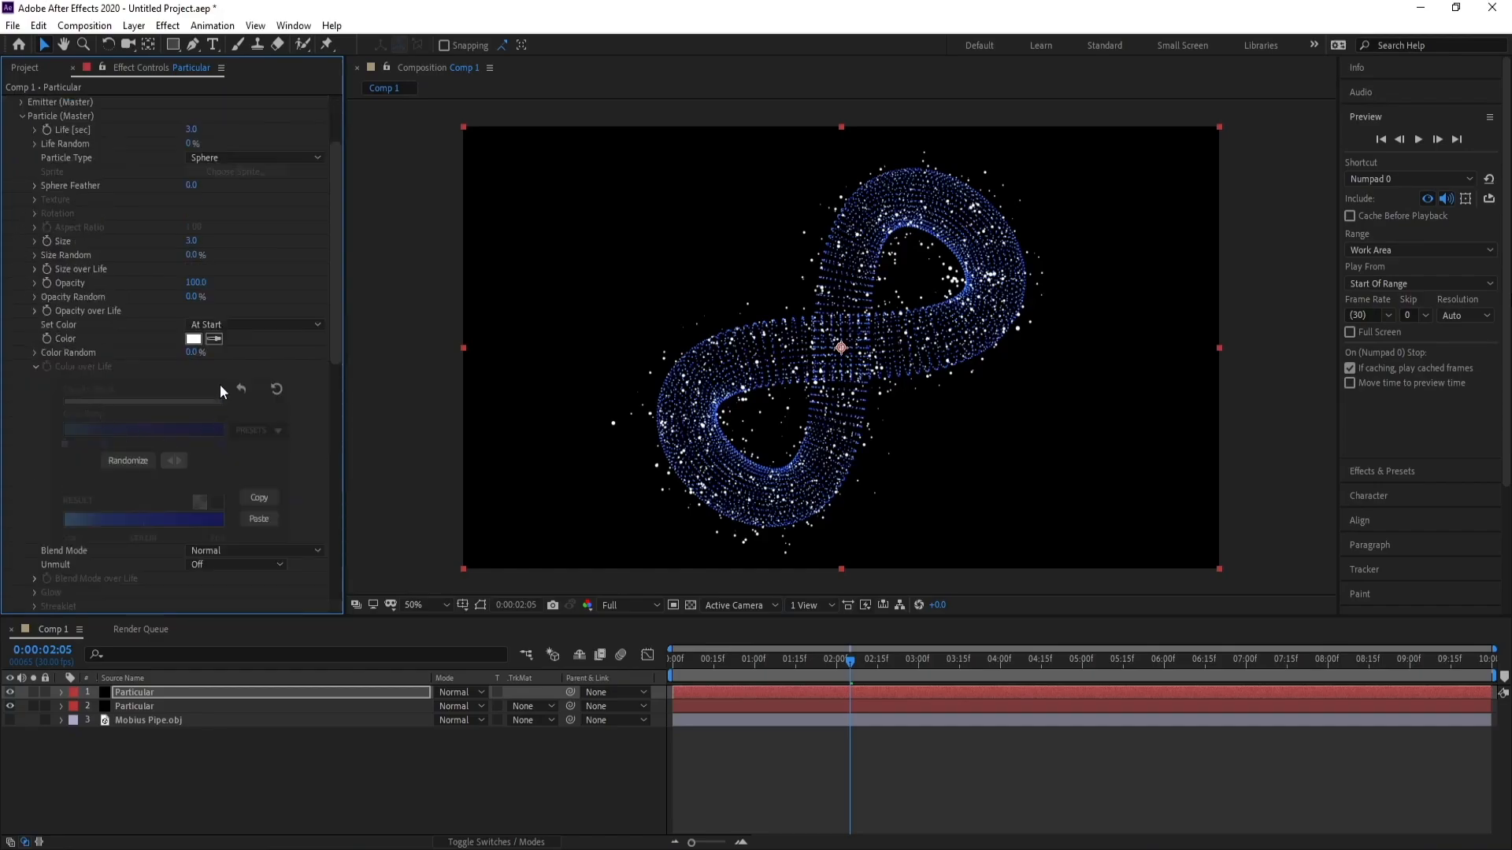
pyautogui.click(196, 344)
pyautogui.click(306, 377)
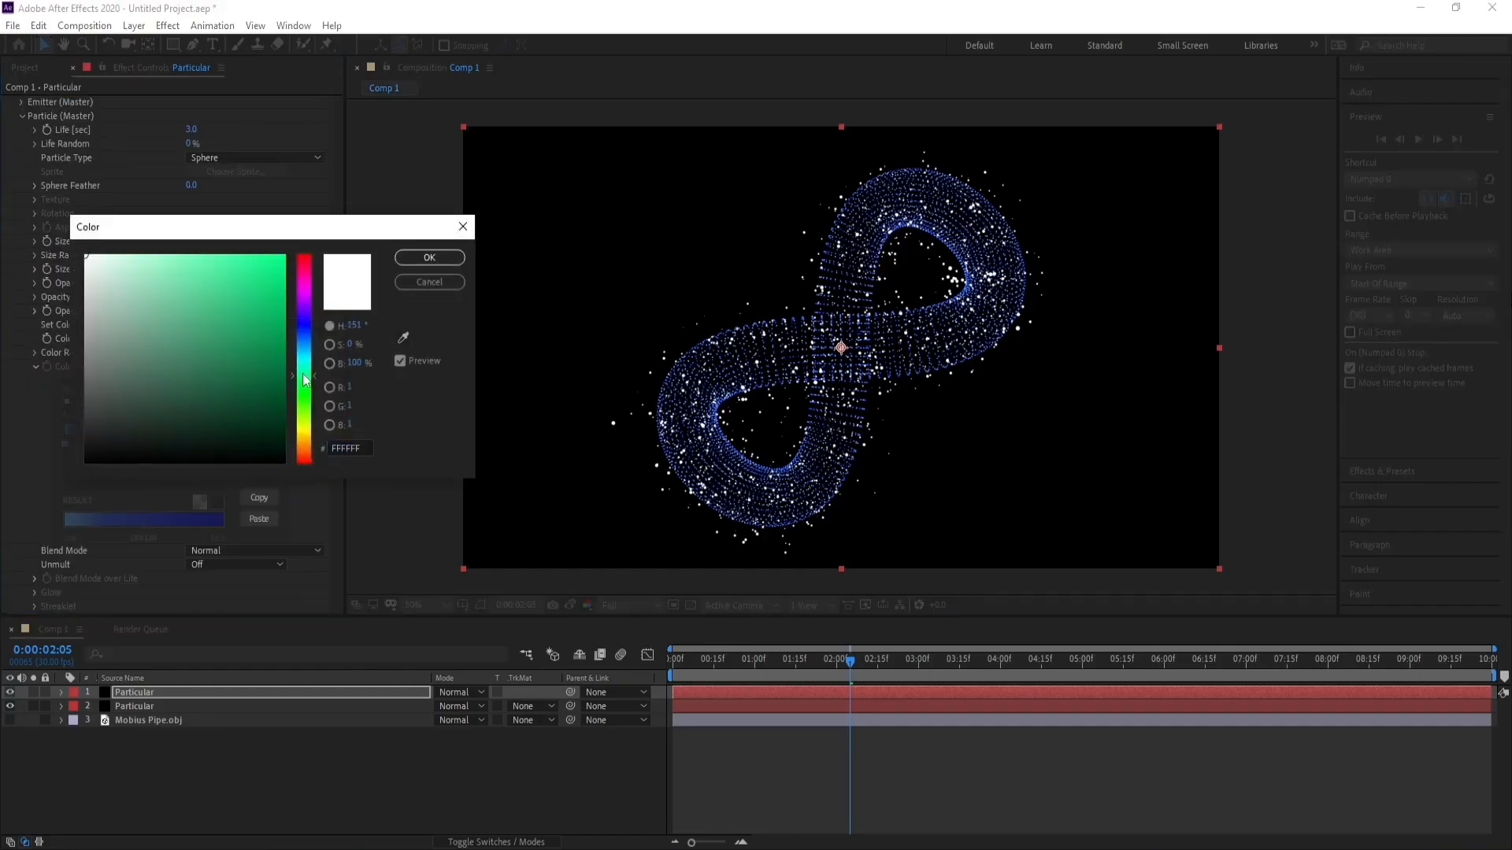
pyautogui.moveTo(304, 378); pyautogui.dragTo(303, 359)
pyautogui.moveTo(175, 283); pyautogui.dragTo(173, 254)
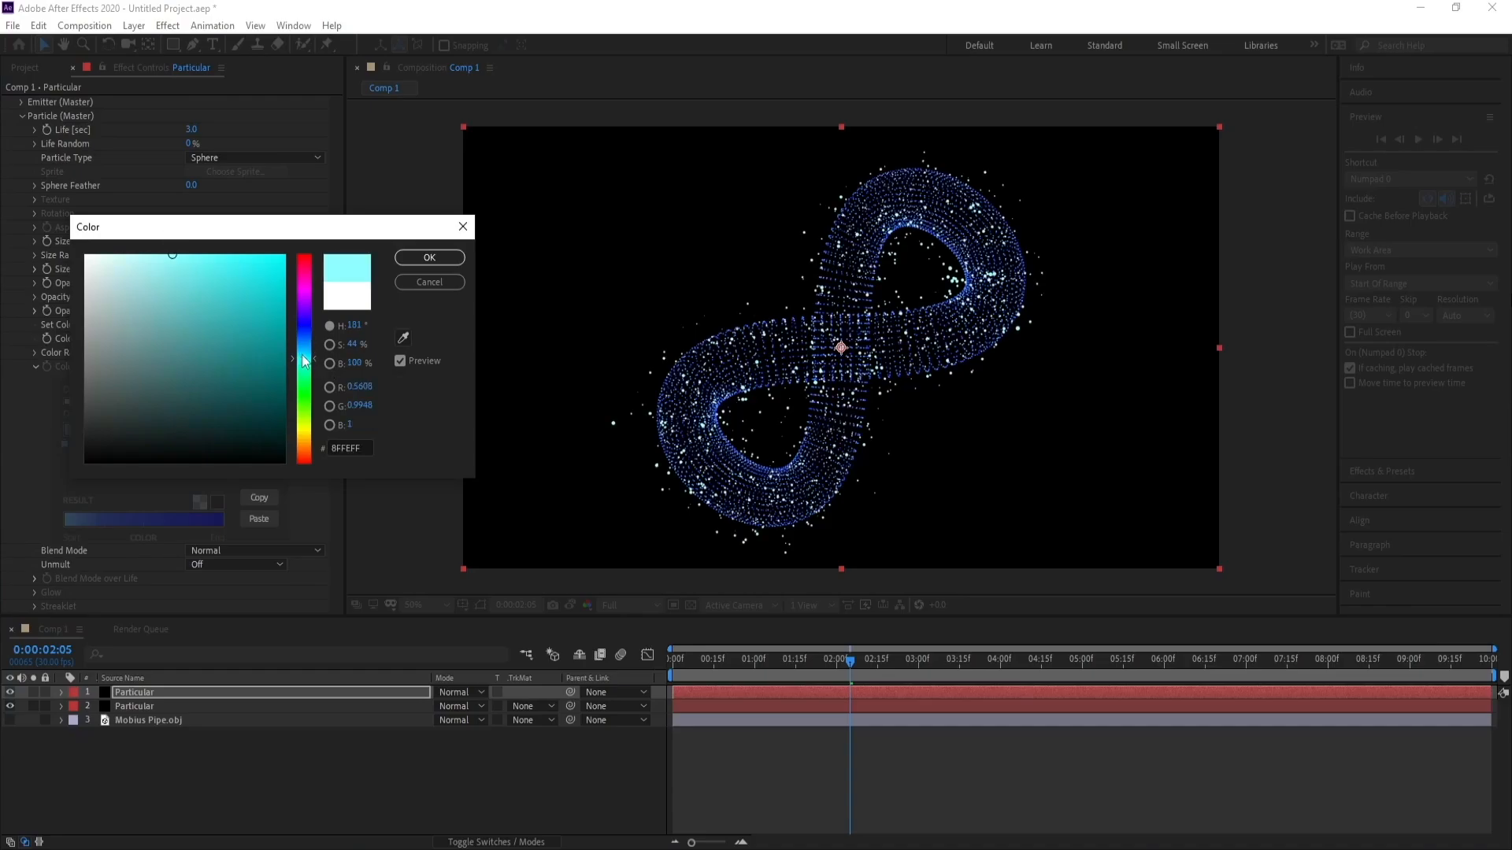
pyautogui.moveTo(305, 361); pyautogui.dragTo(304, 353)
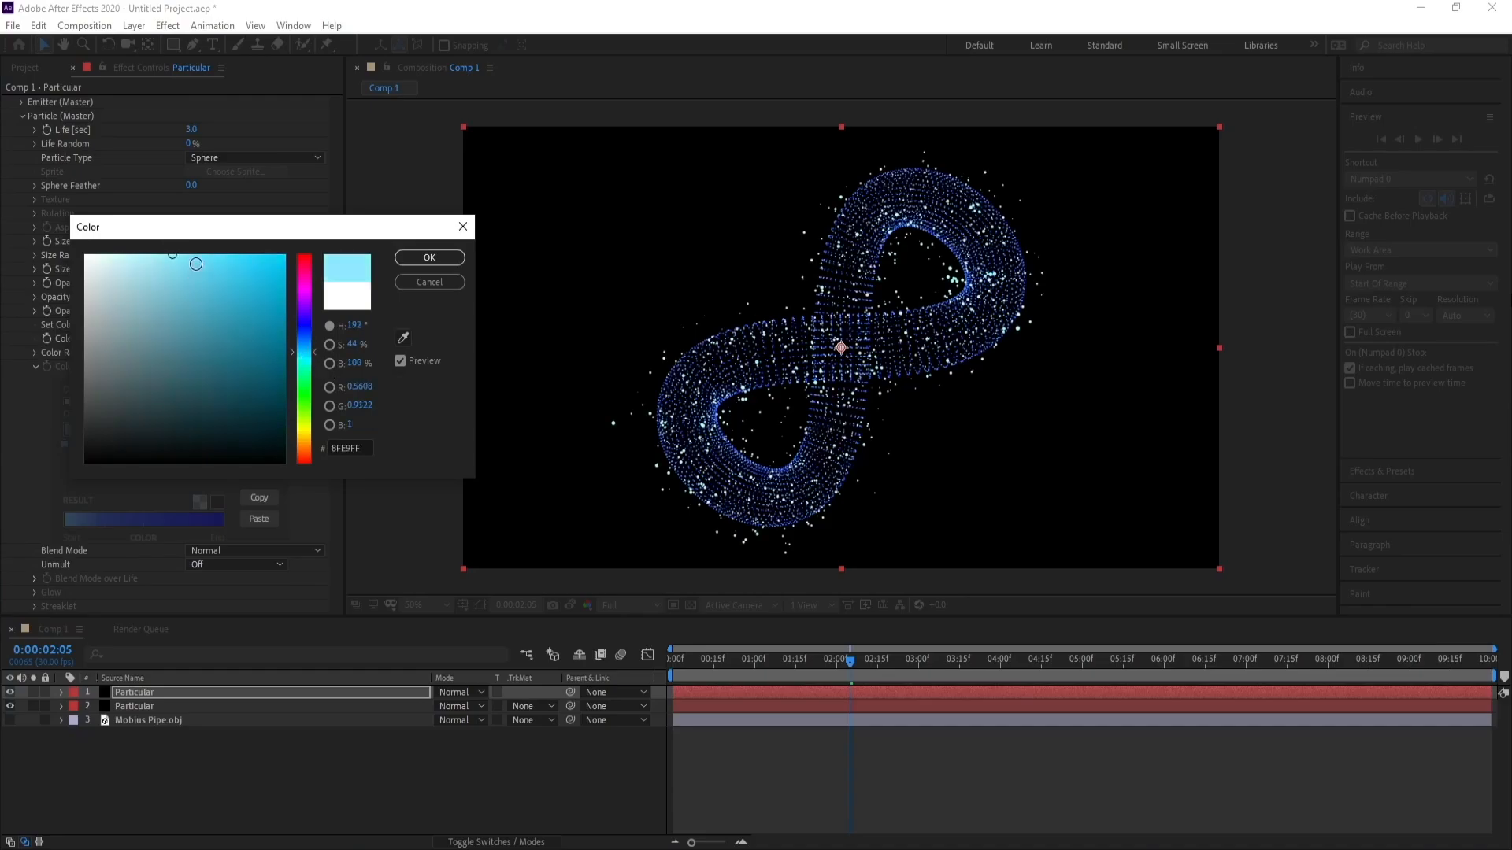
pyautogui.moveTo(196, 264); pyautogui.dragTo(186, 254)
pyautogui.click(429, 258)
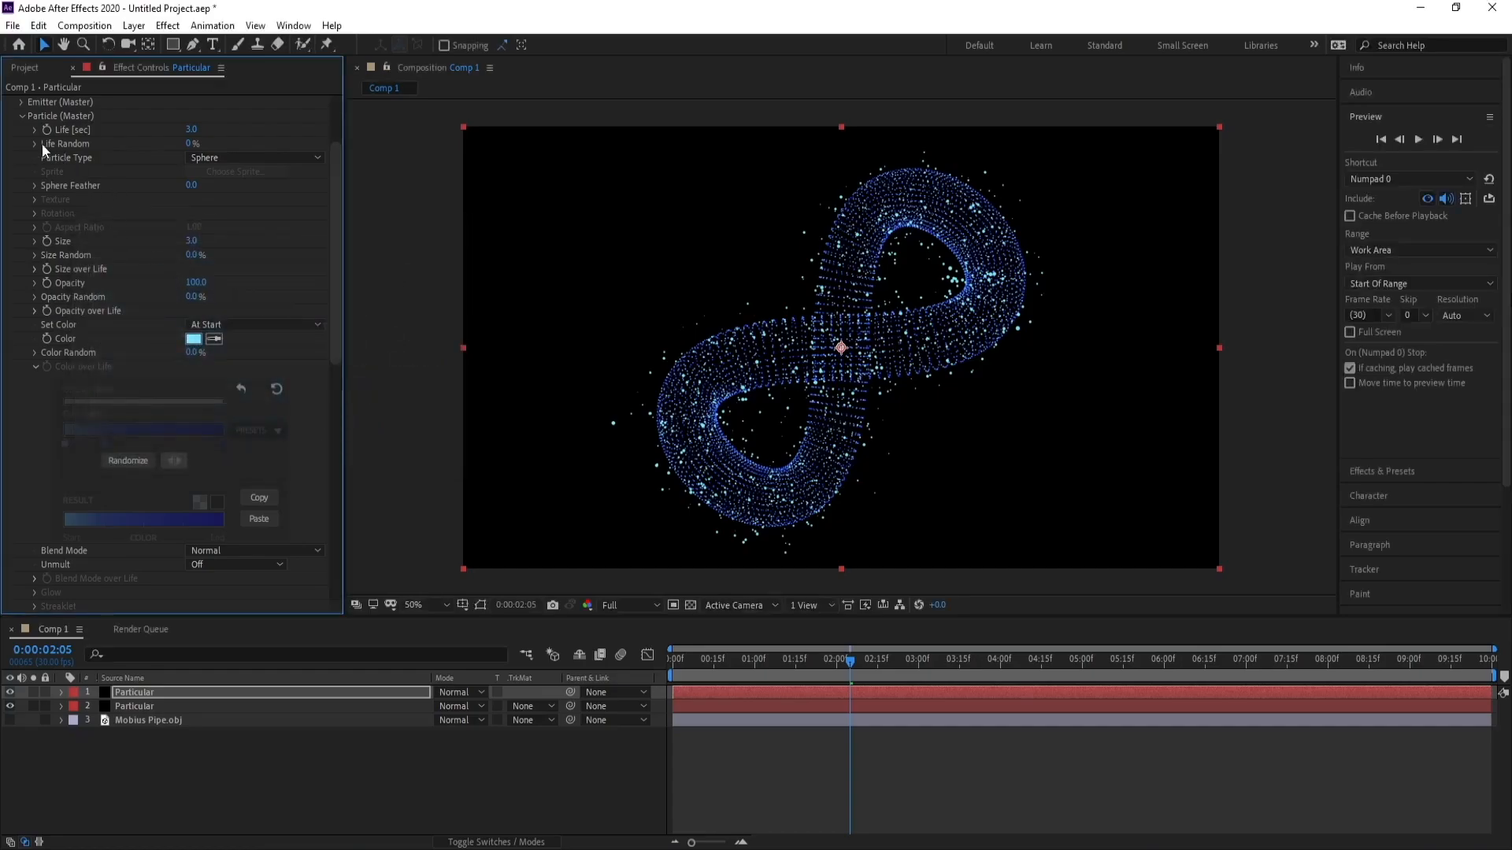
# Apply the Stylize Glow effect to the duplicated Particular layer.
pyautogui.click(20, 117)
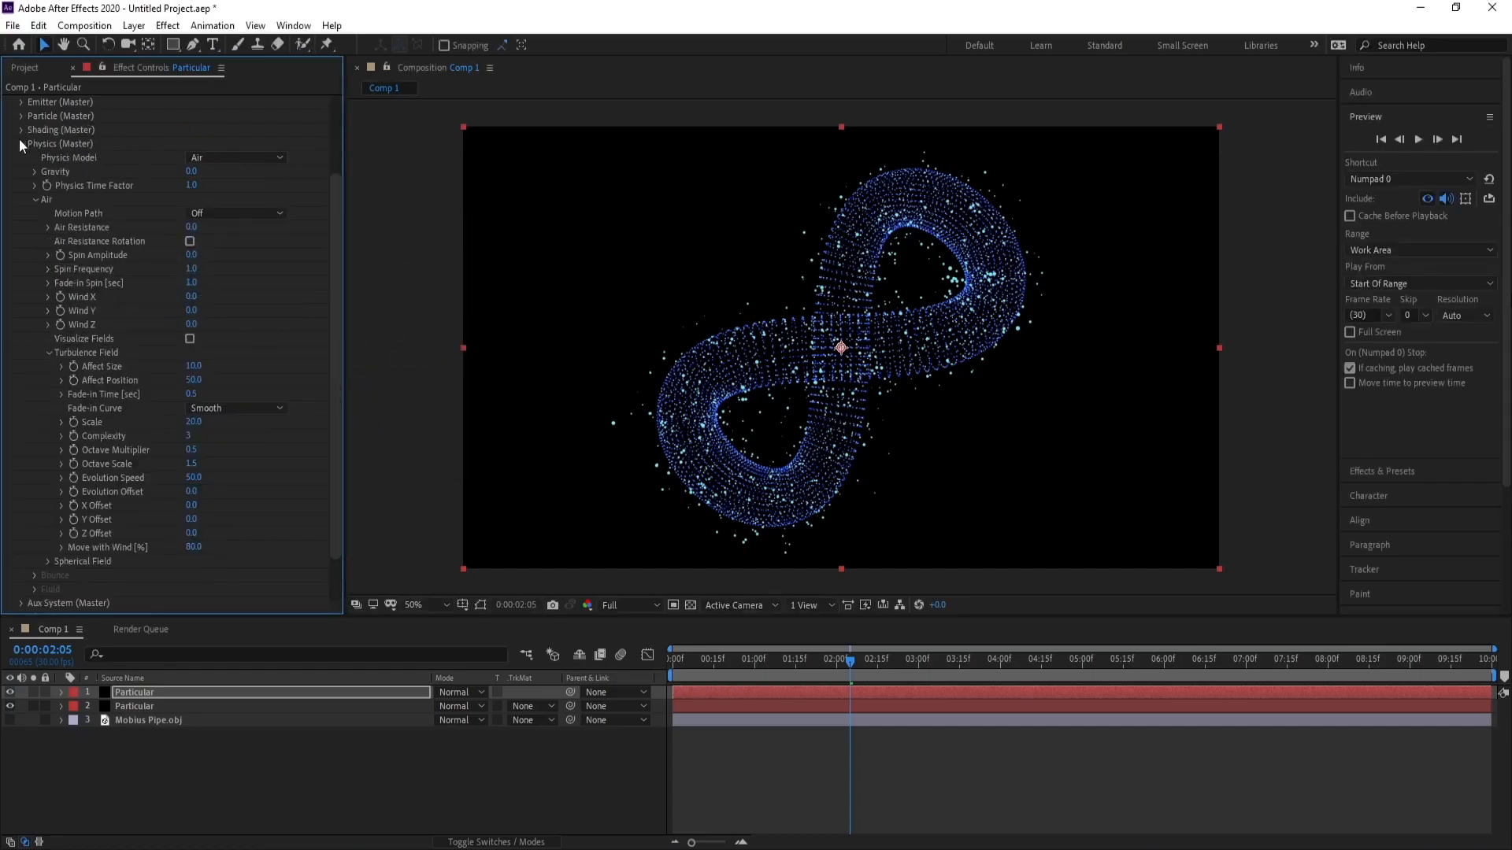
pyautogui.click(20, 144)
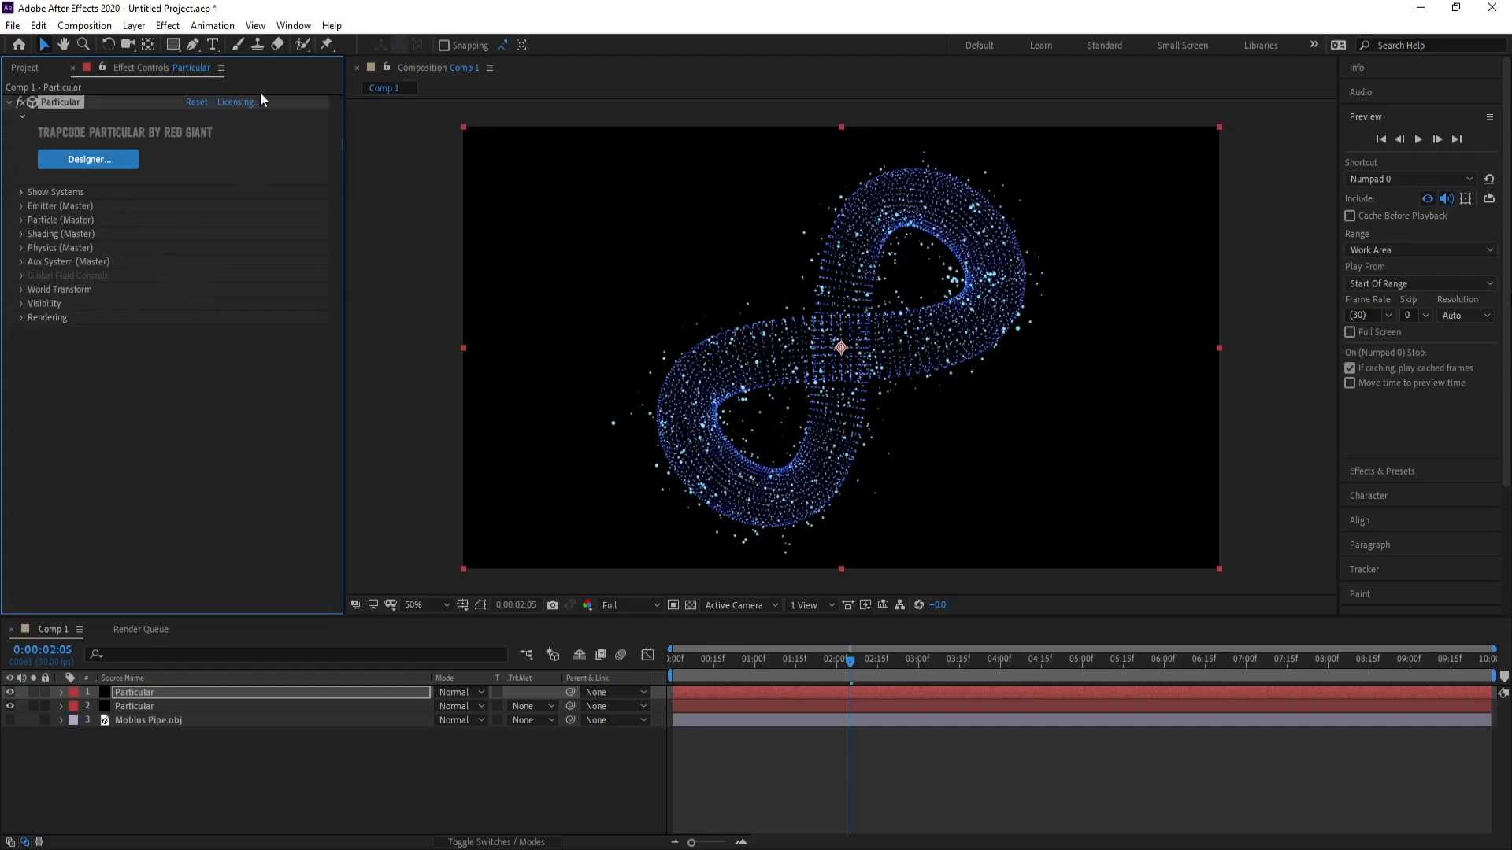
pyautogui.click(166, 26)
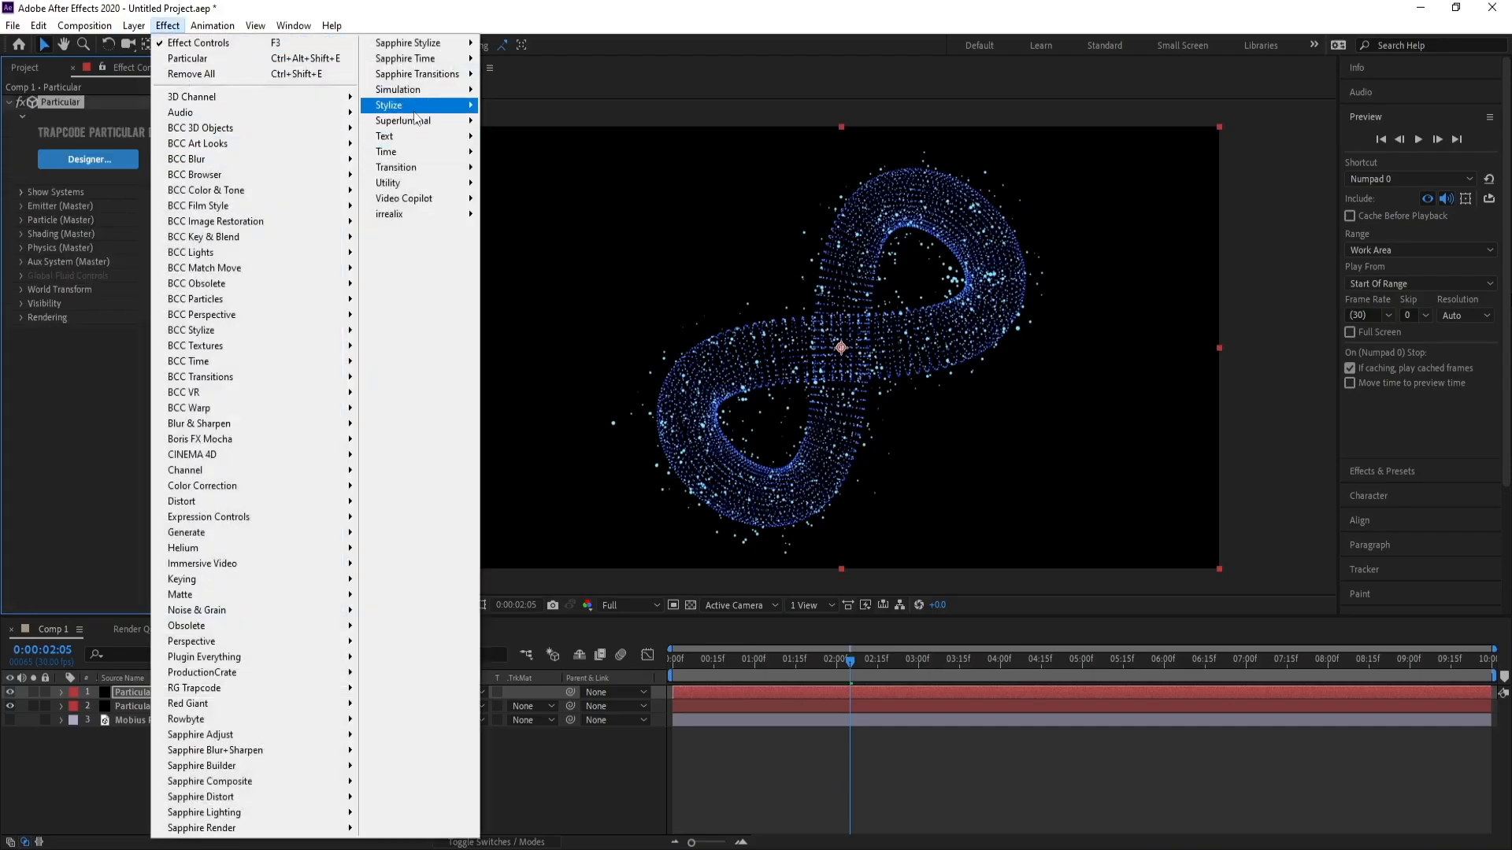
pyautogui.moveTo(418, 105)
pyautogui.click(542, 394)
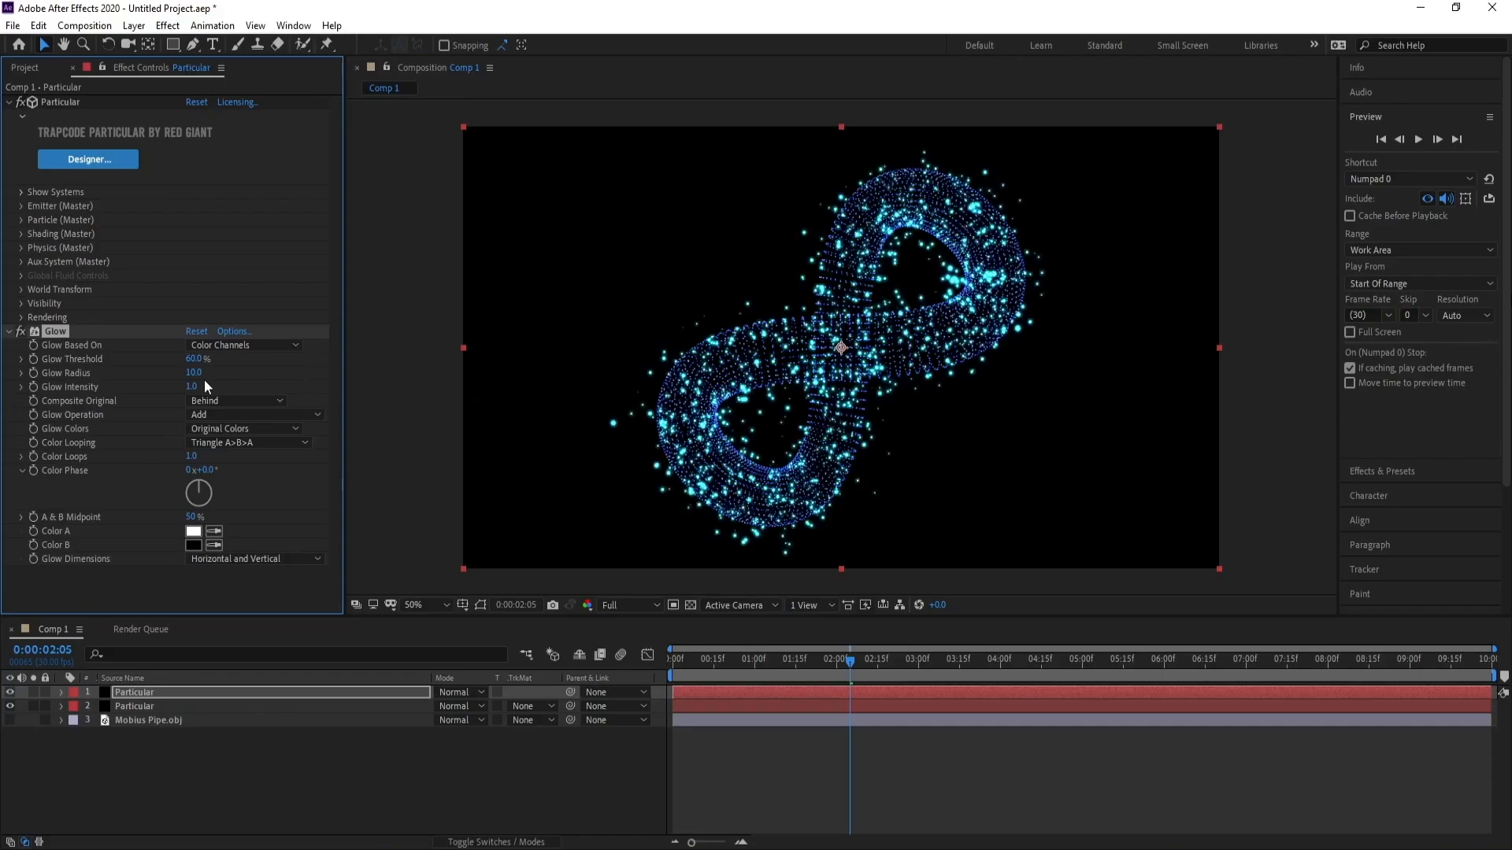
# Set Glow Threshold to 50% and Glow Radius to 90.
pyautogui.moveTo(193, 373); pyautogui.dragTo(240, 374)
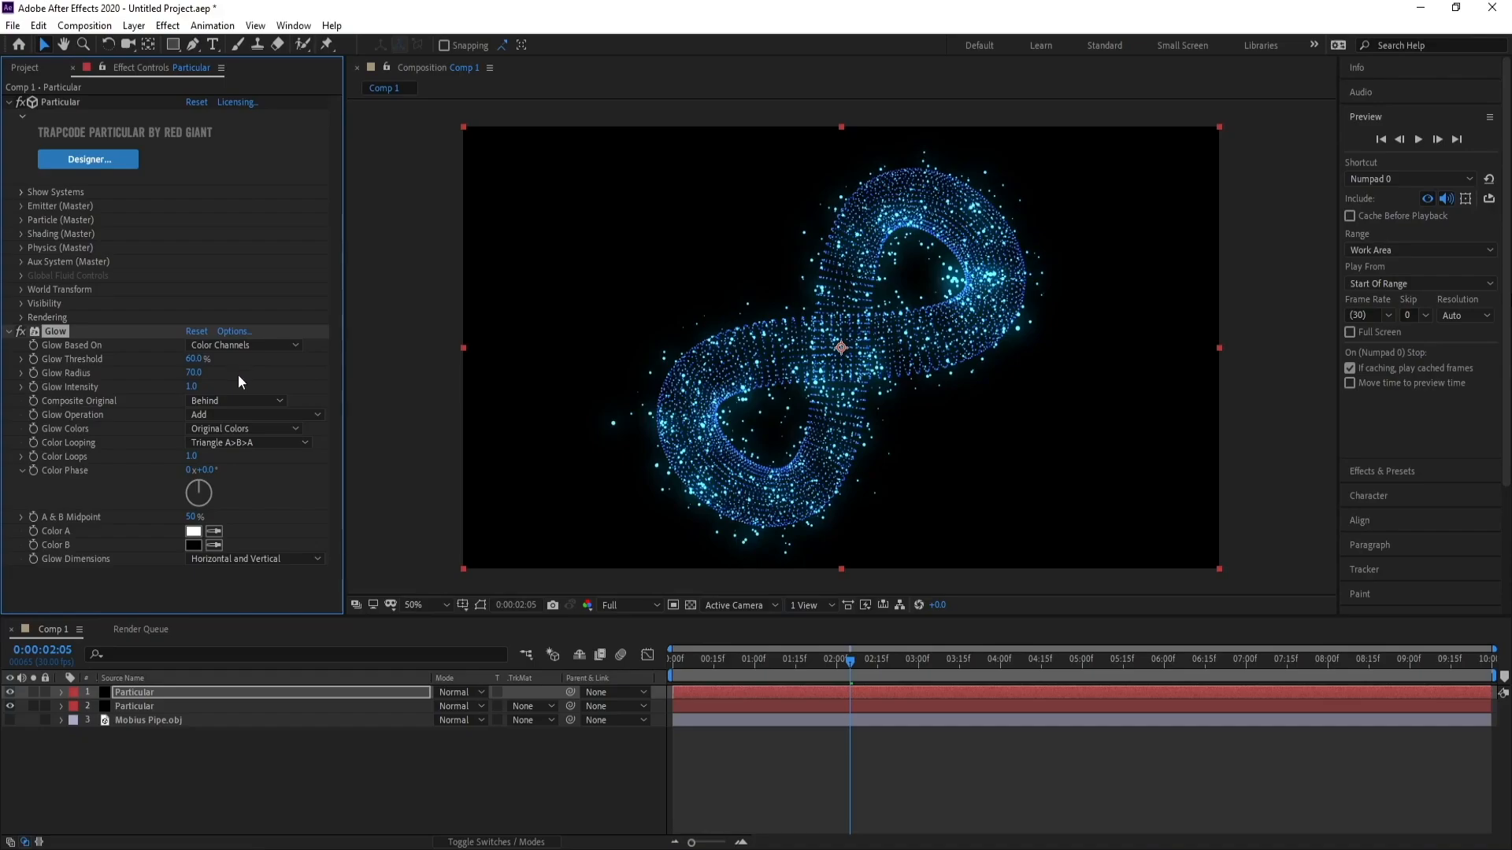
pyautogui.click(194, 359)
pyautogui.write('50')
pyautogui.press('Return')
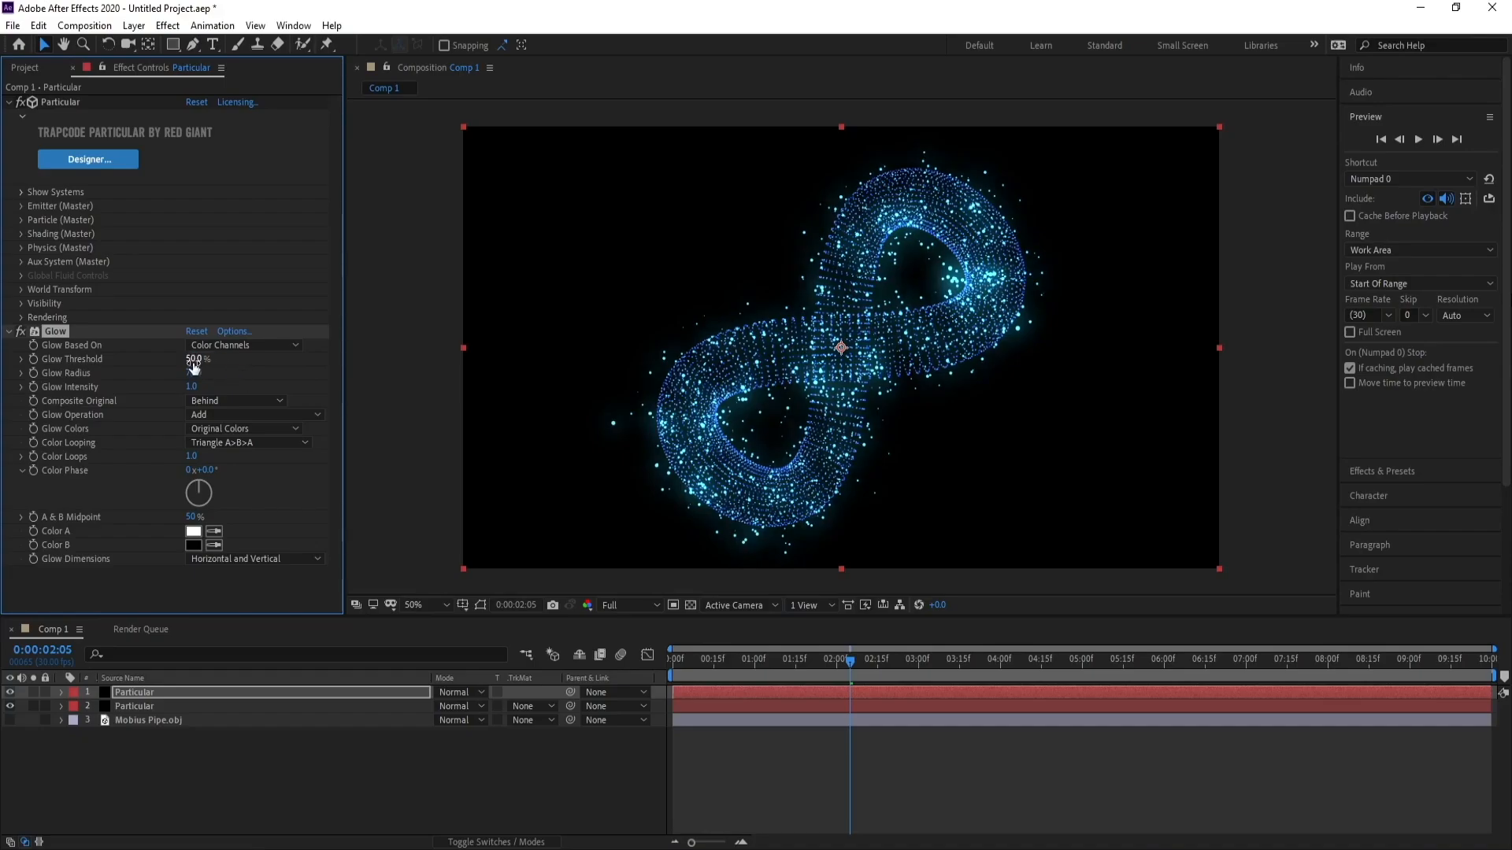
pyautogui.click(197, 373)
pyautogui.write('90')
# Duplicate the top Particular layer and apply Trapcode Starglow to the new copy.
pyautogui.click(130, 695)
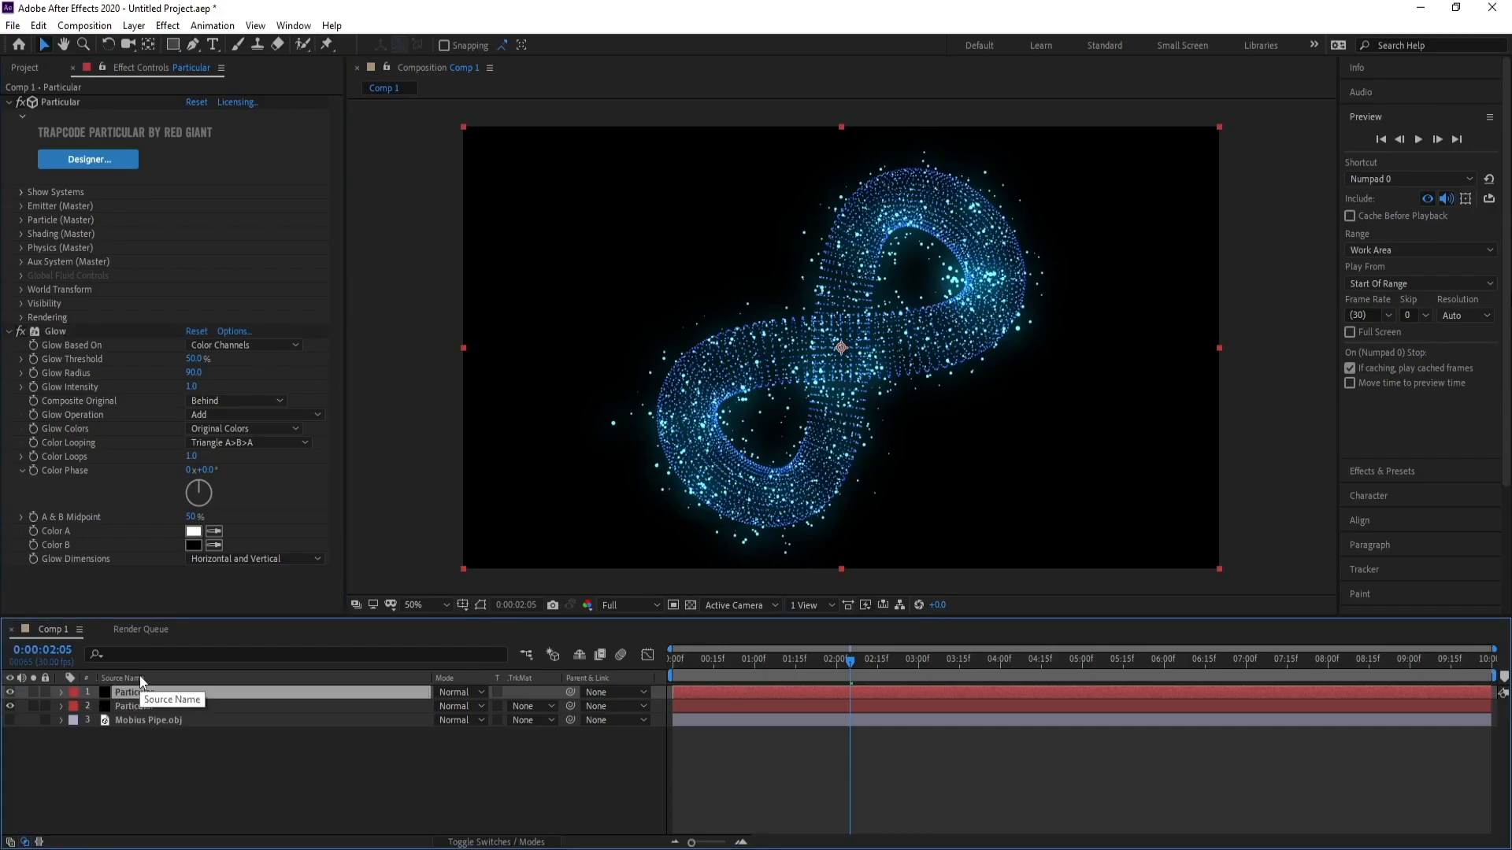
pyautogui.hotkey('ctrl', 'd')
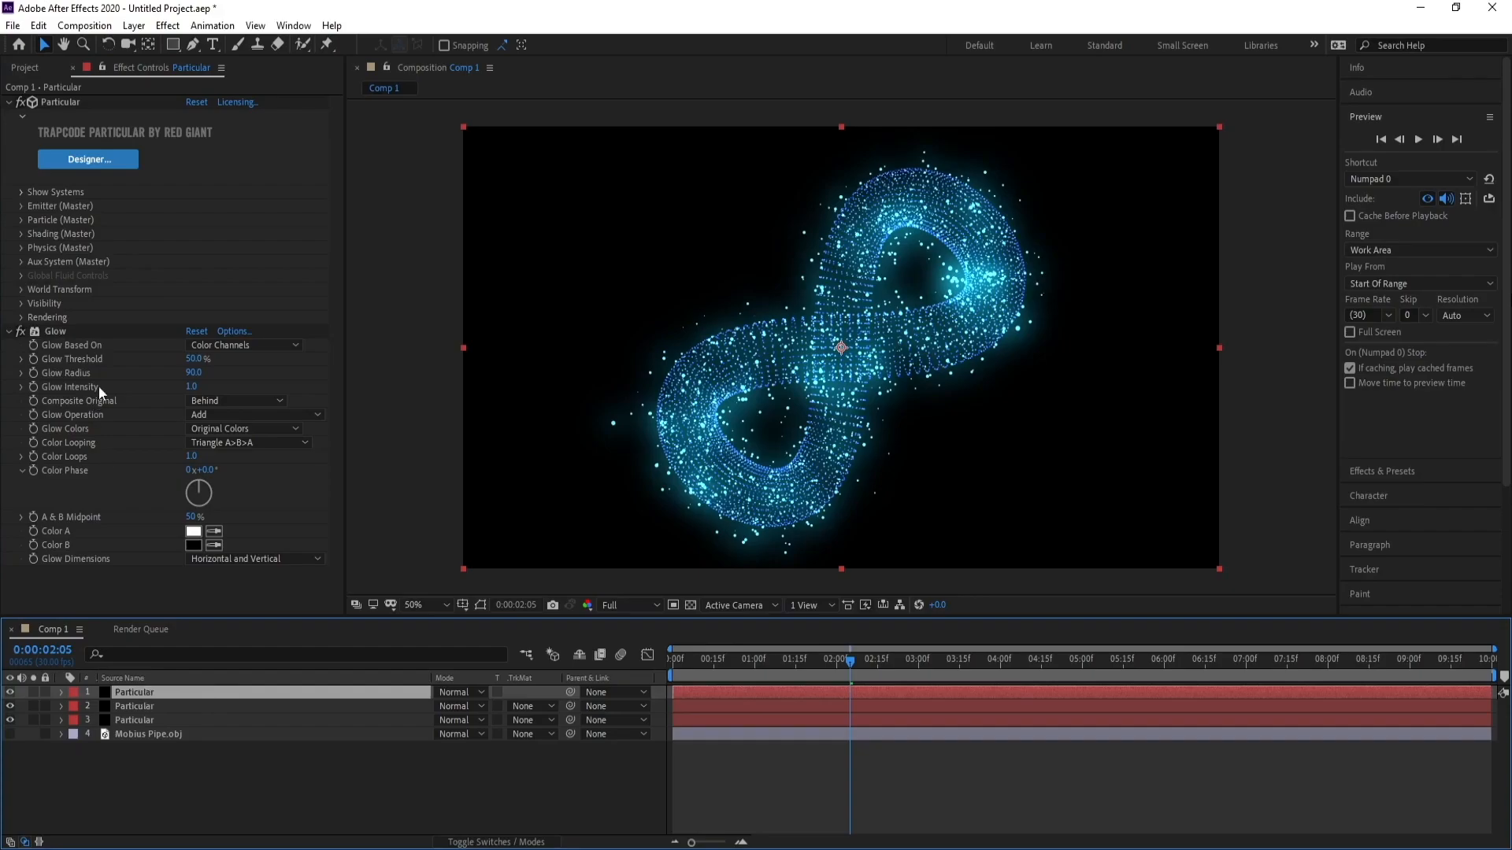
pyautogui.click(168, 25)
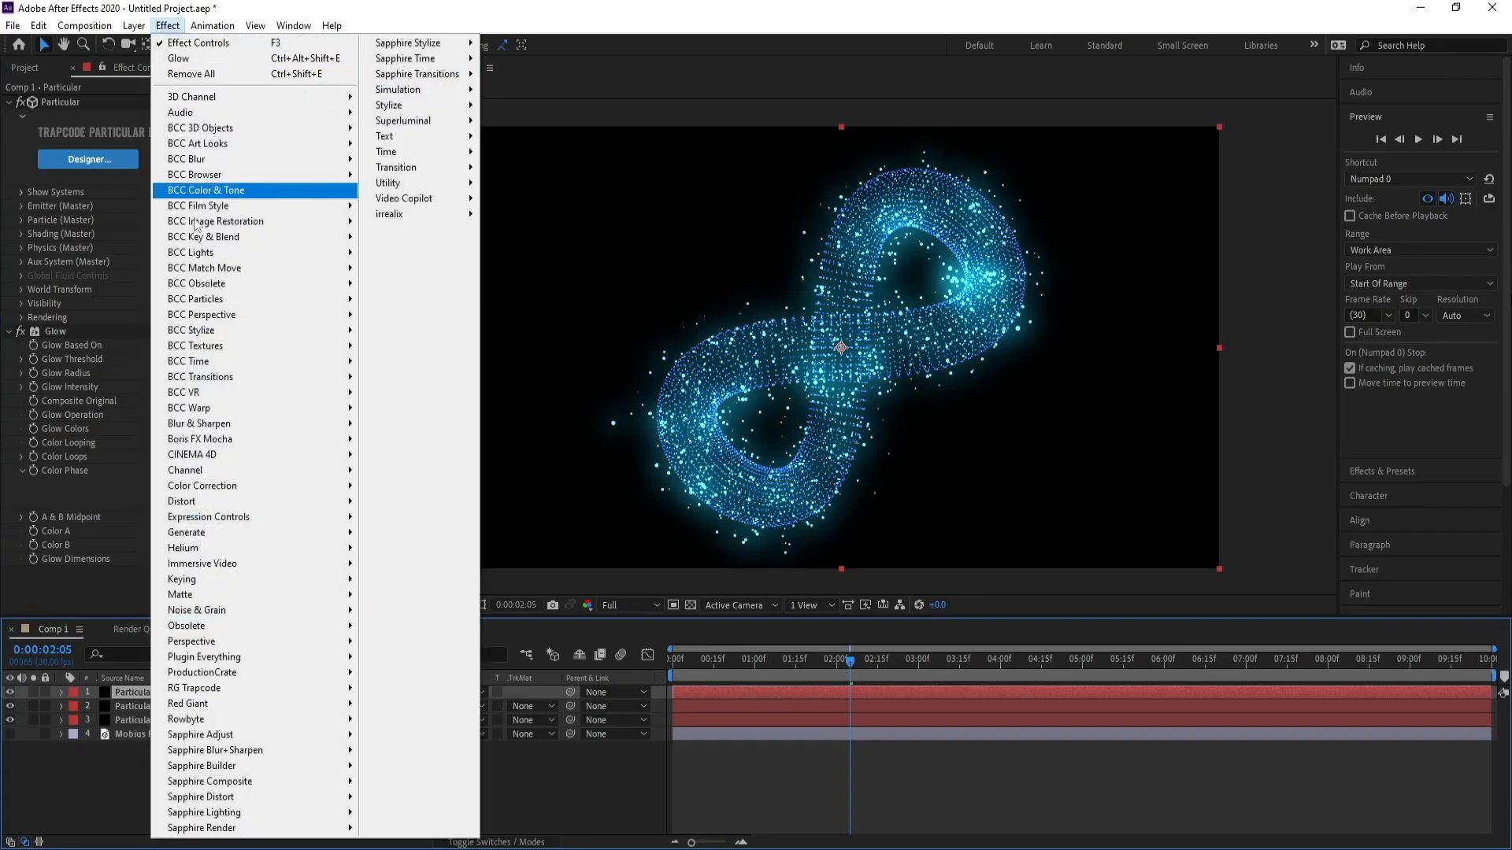
pyautogui.moveTo(254, 697)
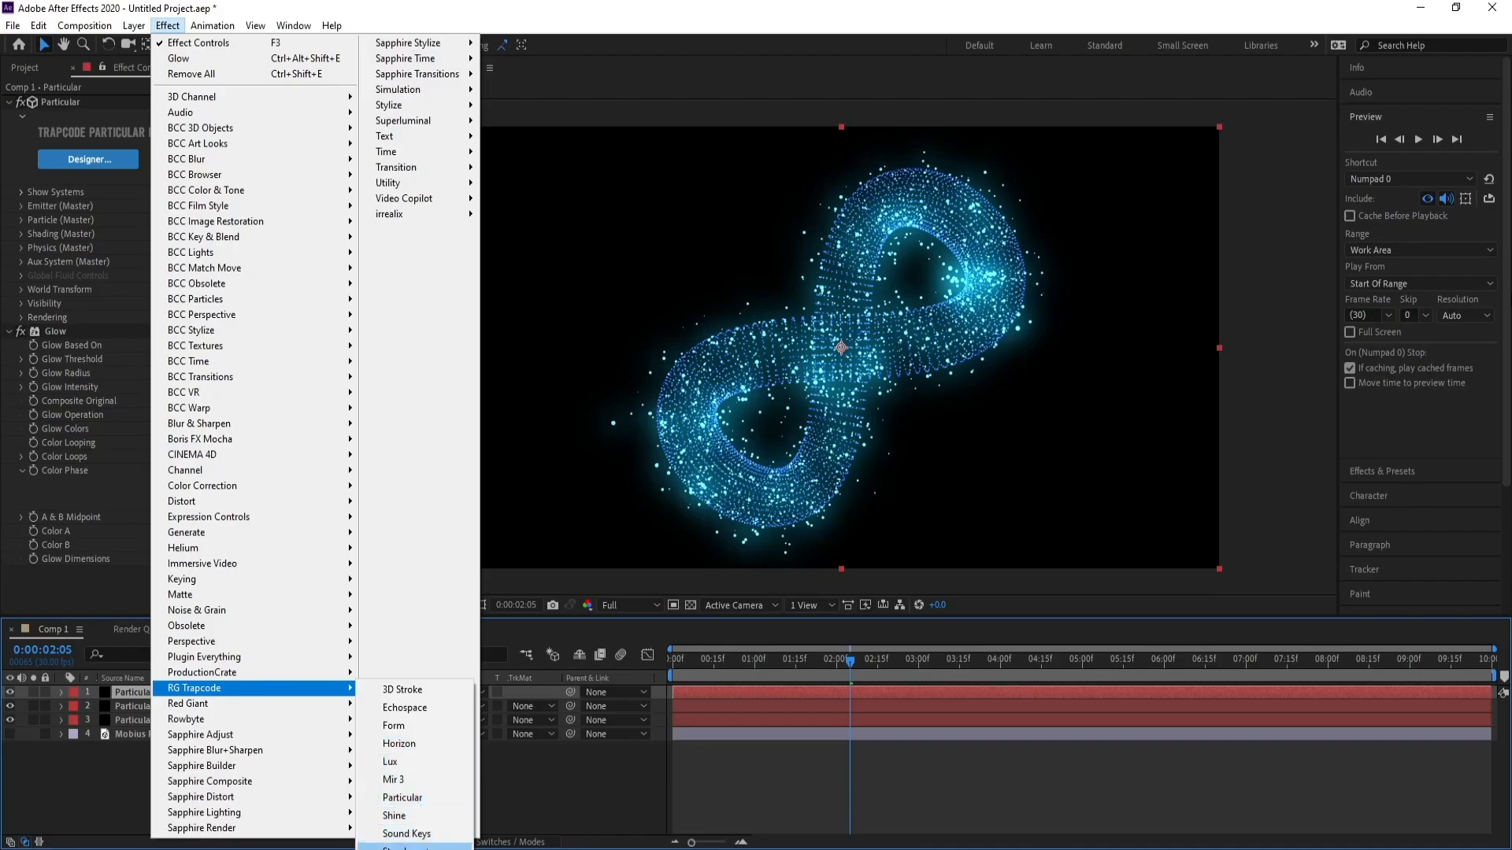
pyautogui.click(409, 848)
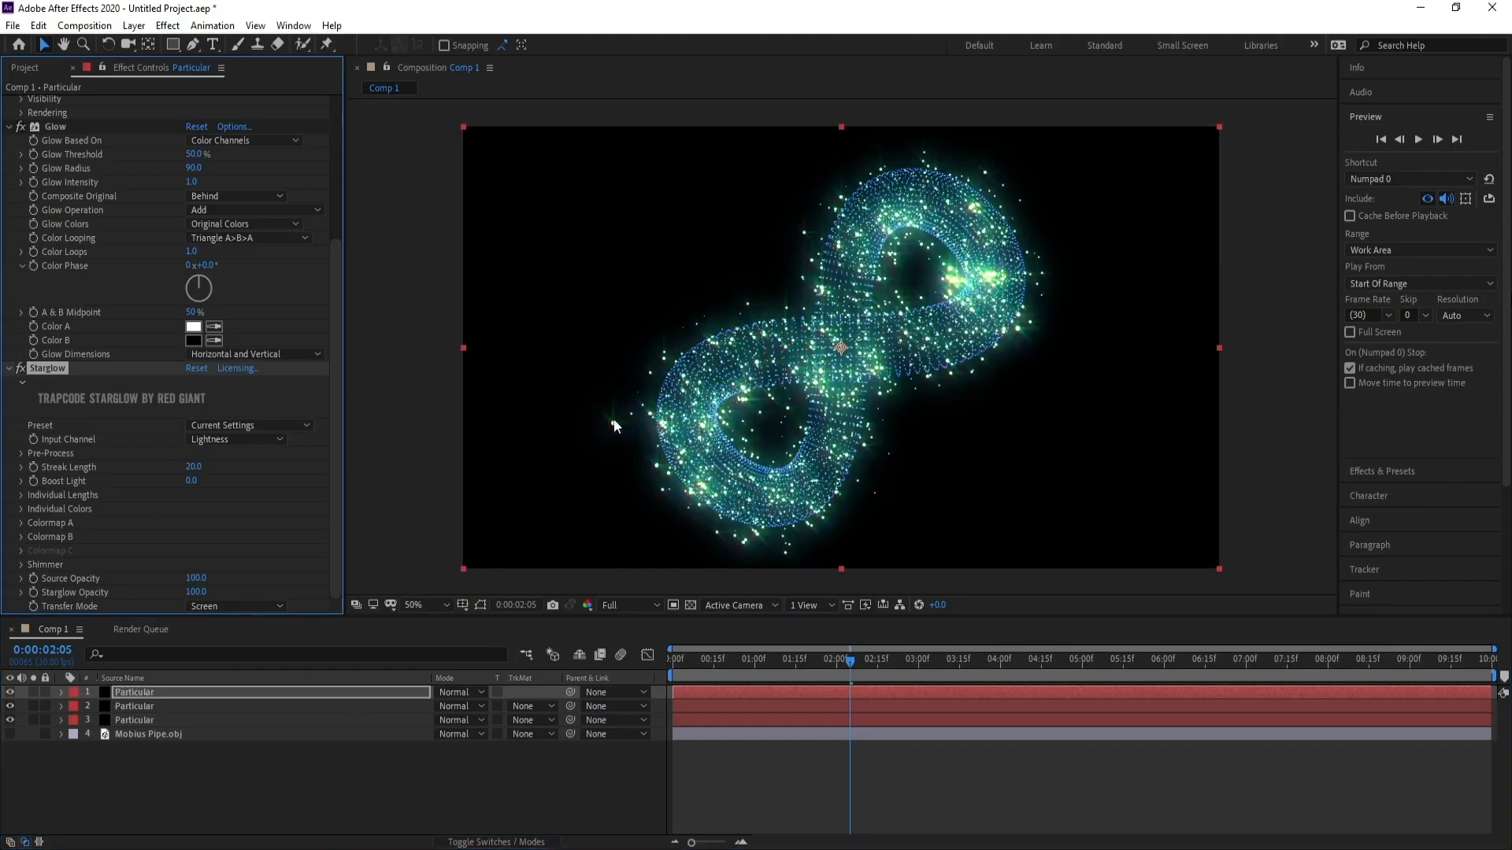
# Set the Emitter Velocity of the duplicated Particular layer to 200.
pyautogui.moveTo(334, 356); pyautogui.dragTo(342, 187)
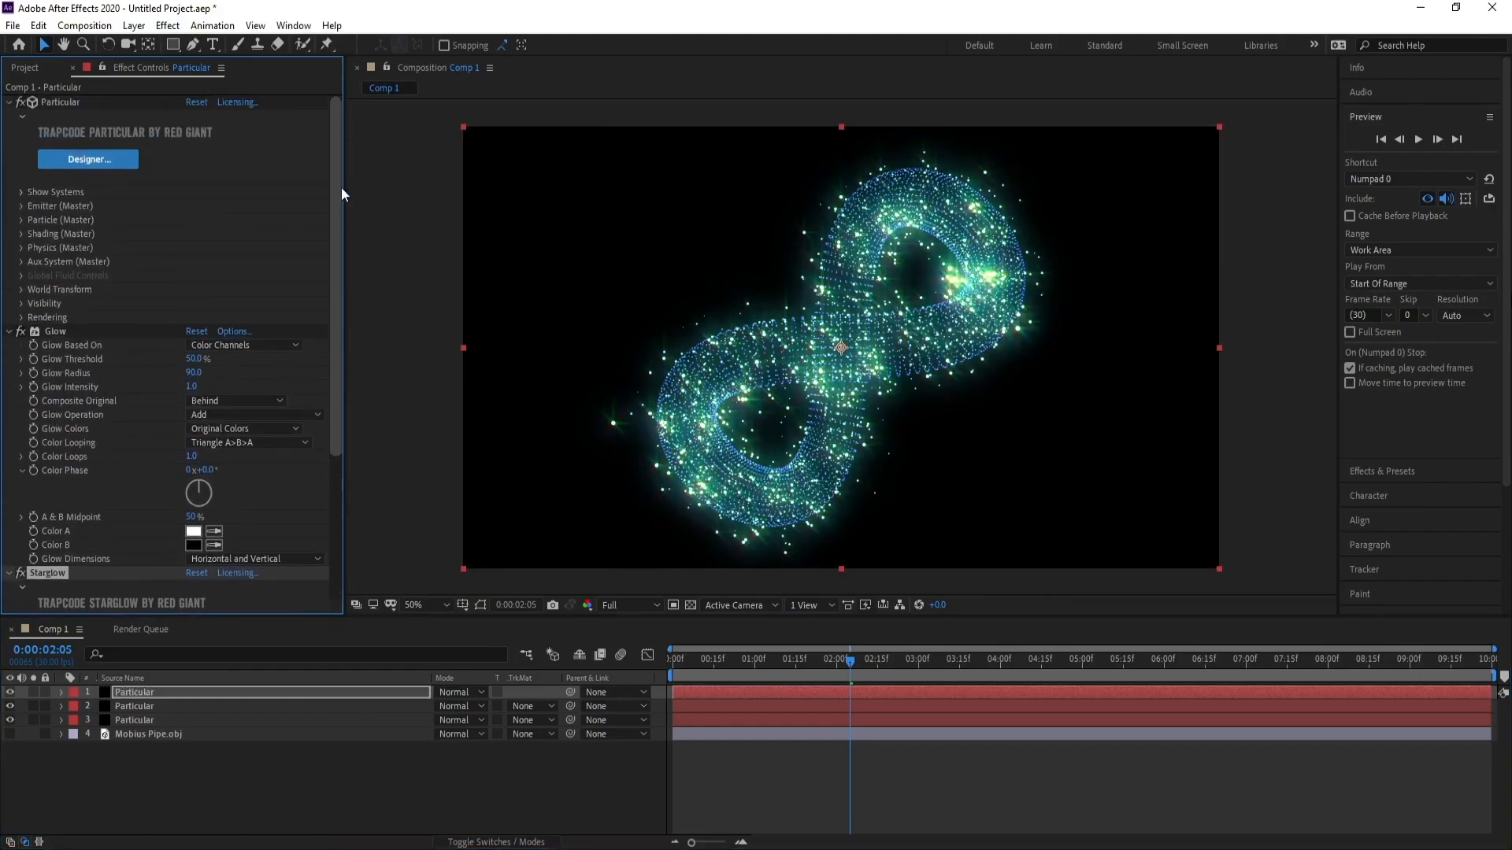
pyautogui.click(21, 206)
pyautogui.scroll(-2, 19, 207)
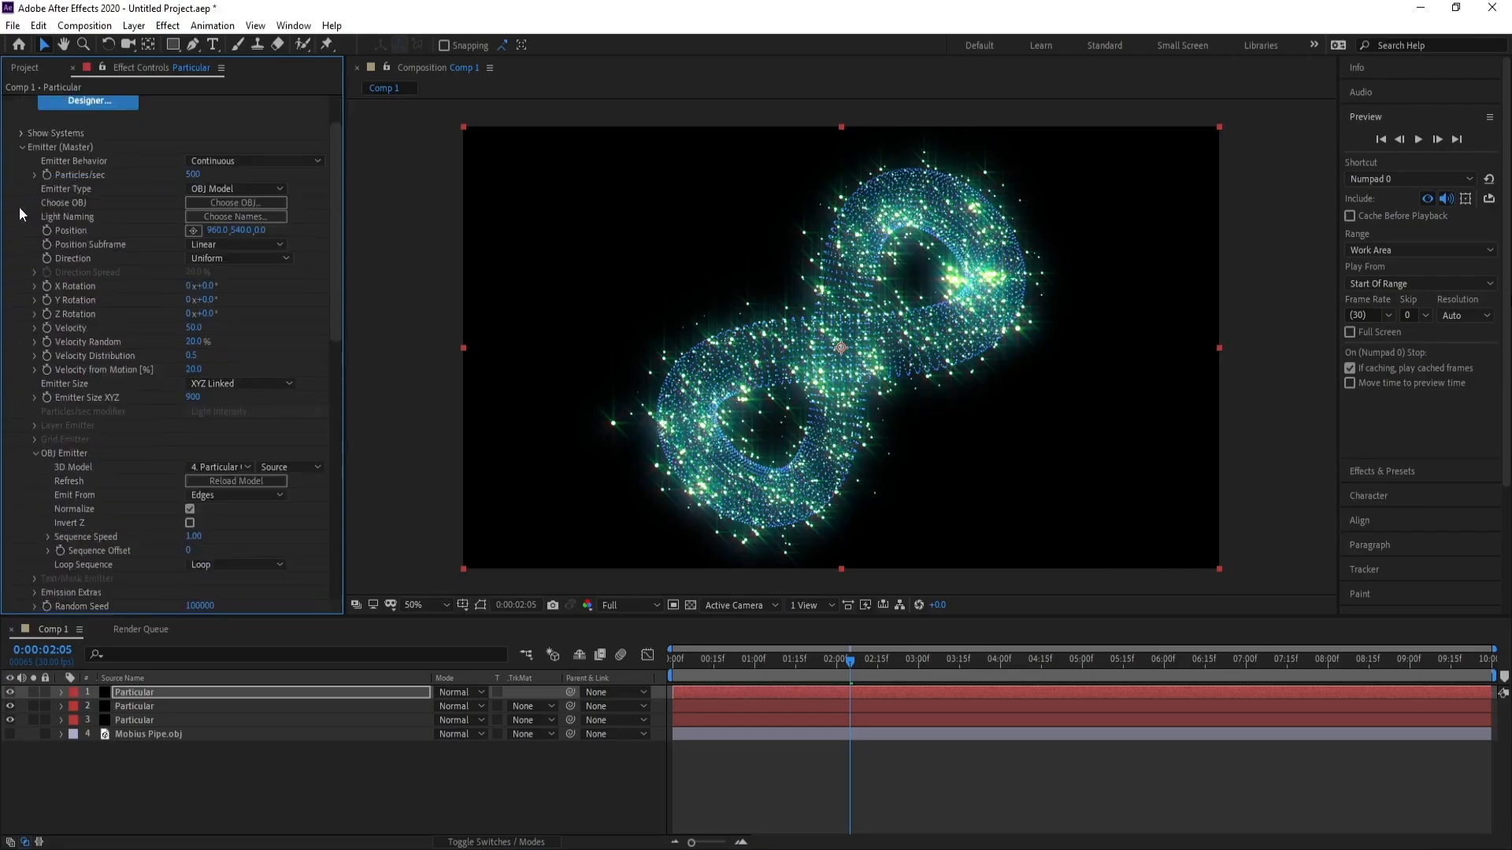
pyautogui.click(193, 328)
pyautogui.write('100')
pyautogui.press('Return')
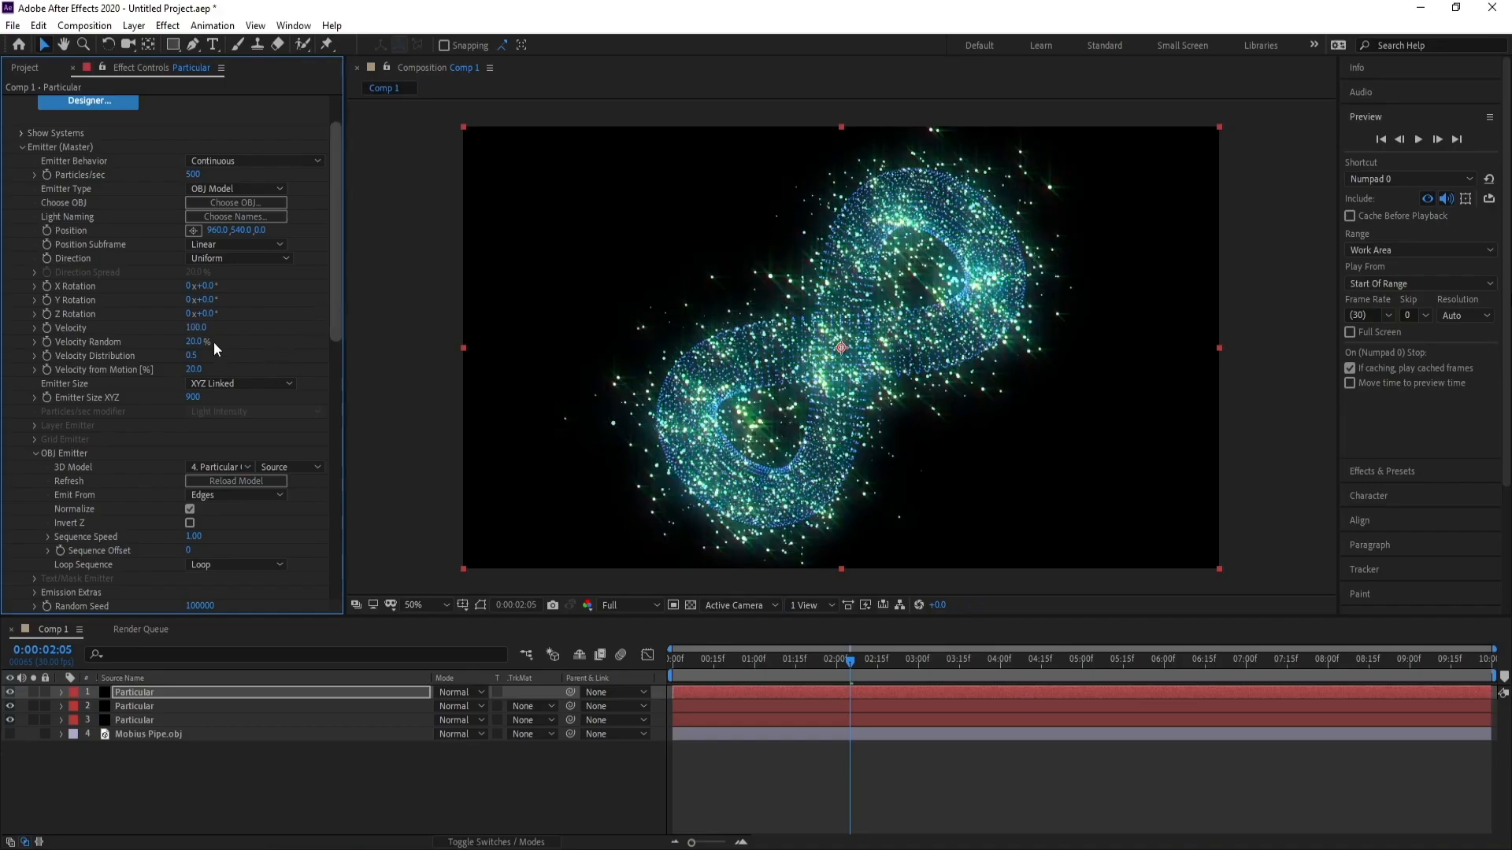
pyautogui.click(196, 327)
pyautogui.write('200')
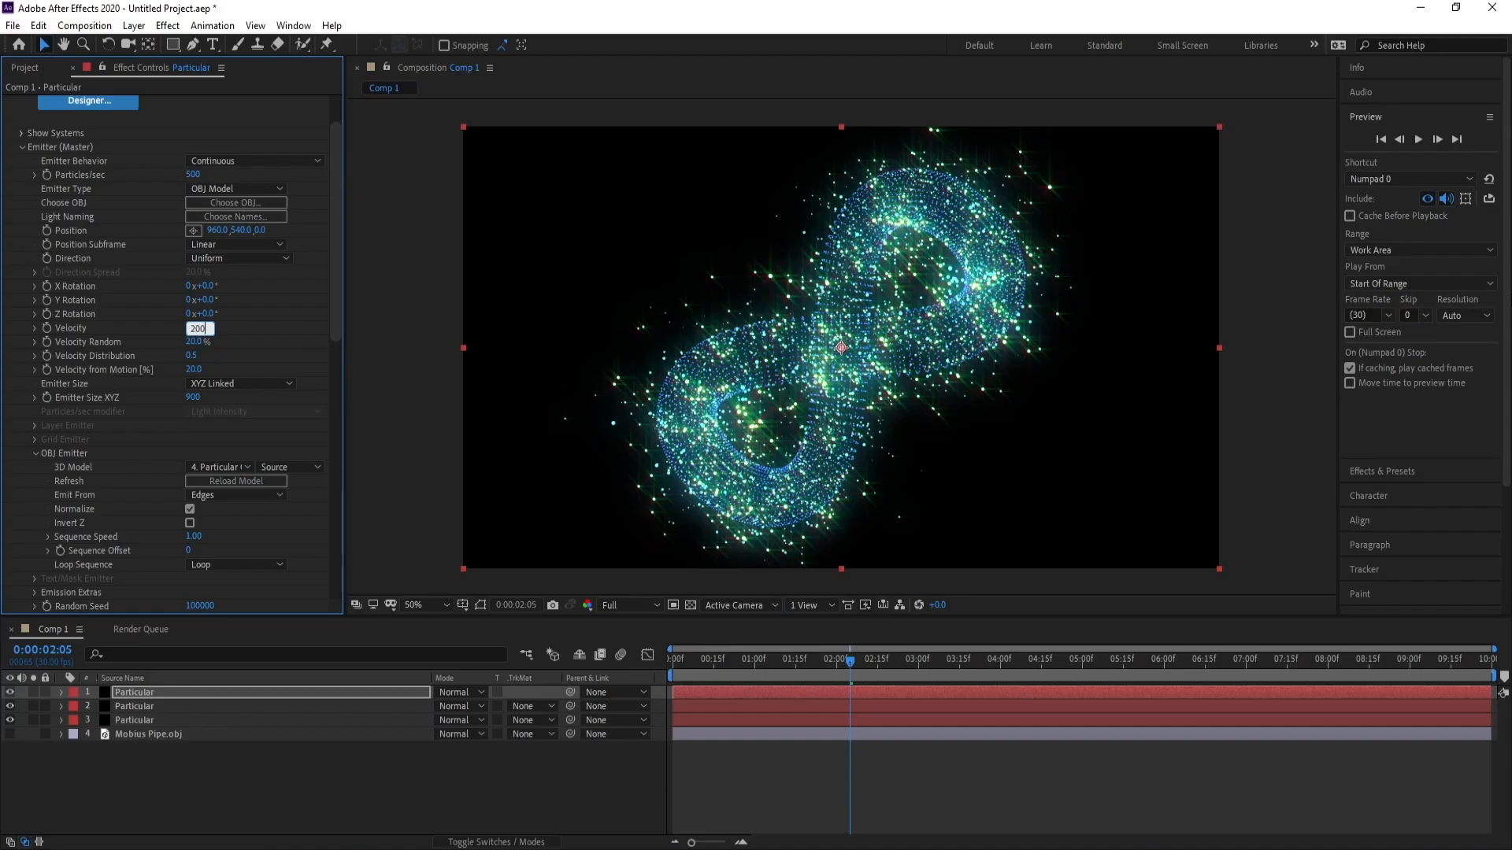
pyautogui.press('Return')
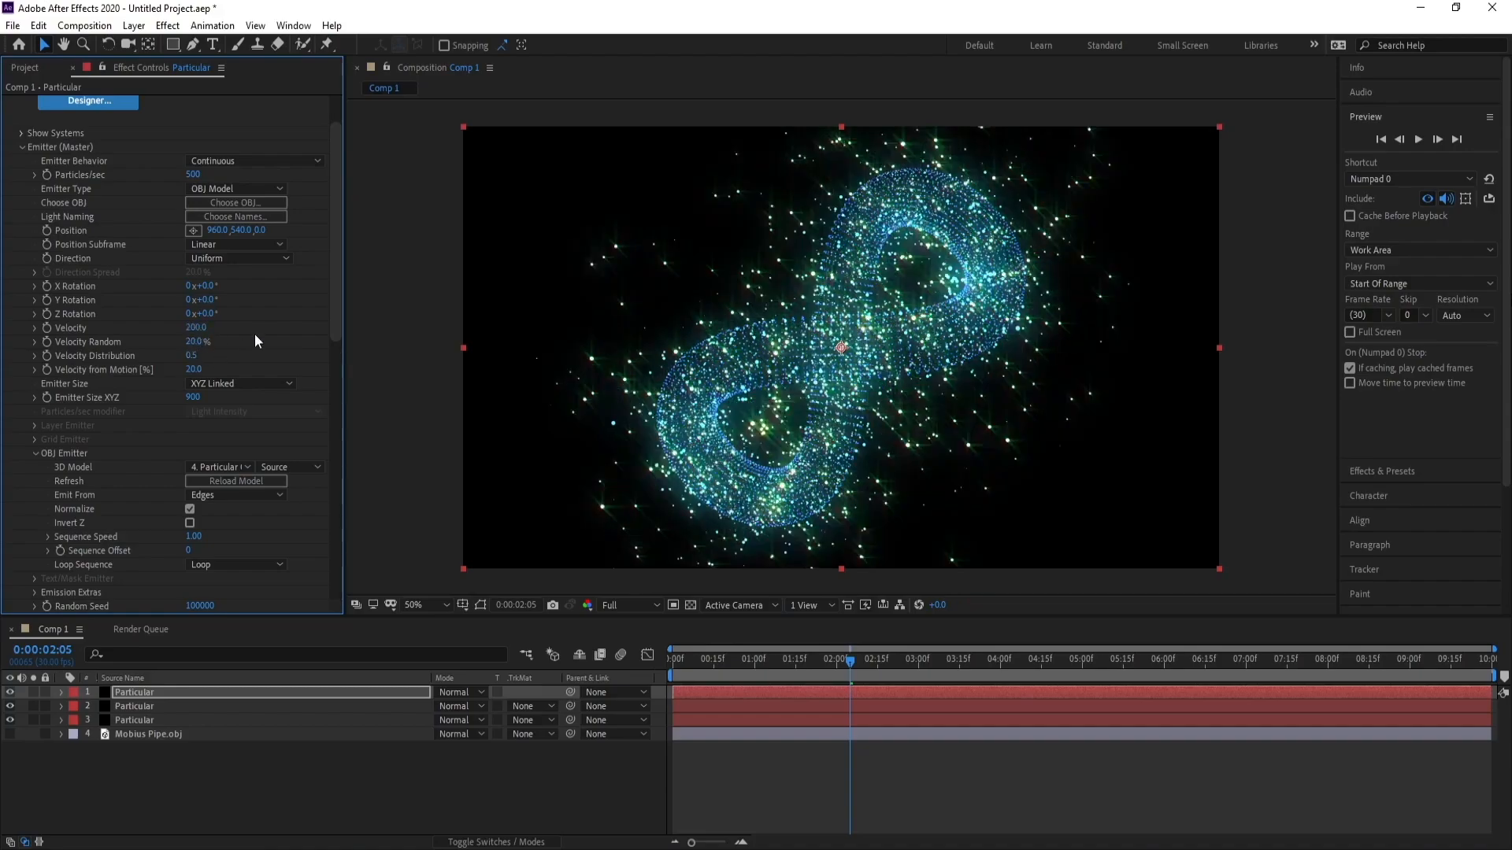
# Set the Starglow Preset to Warm Star.
pyautogui.click(23, 147)
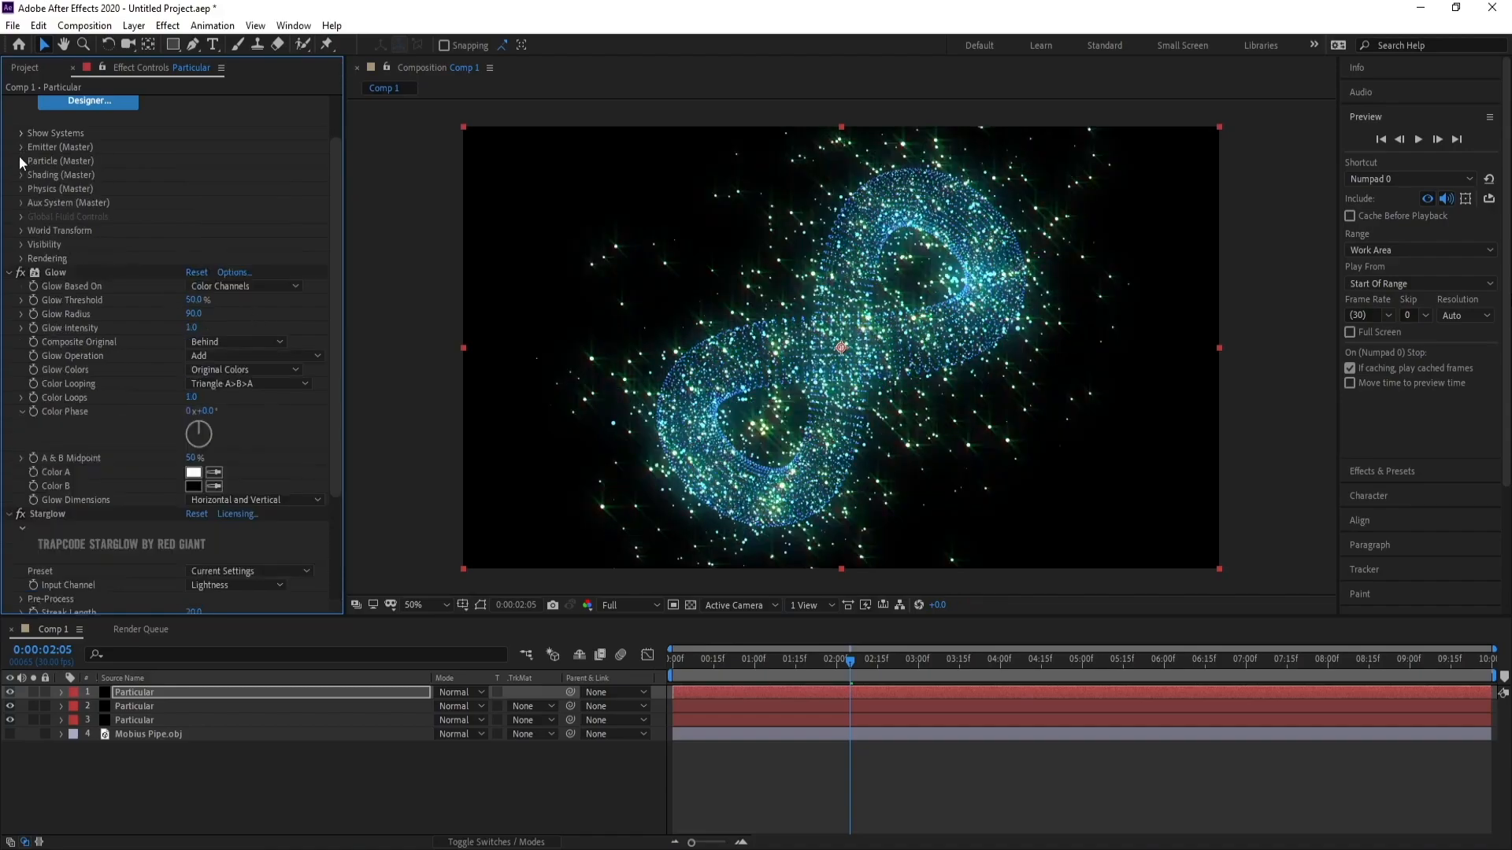
pyautogui.click(10, 273)
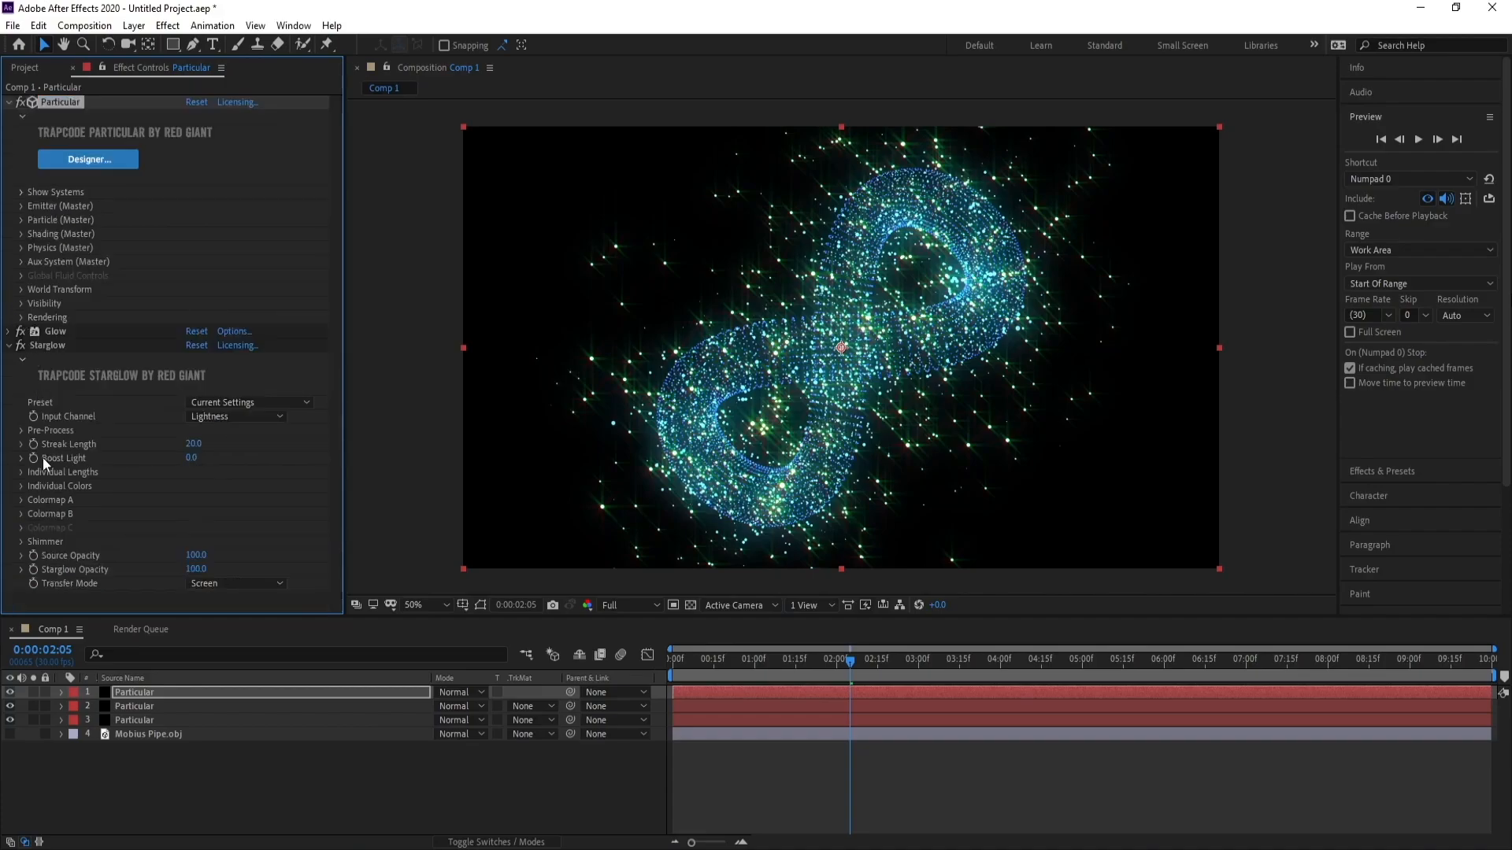
pyautogui.click(252, 406)
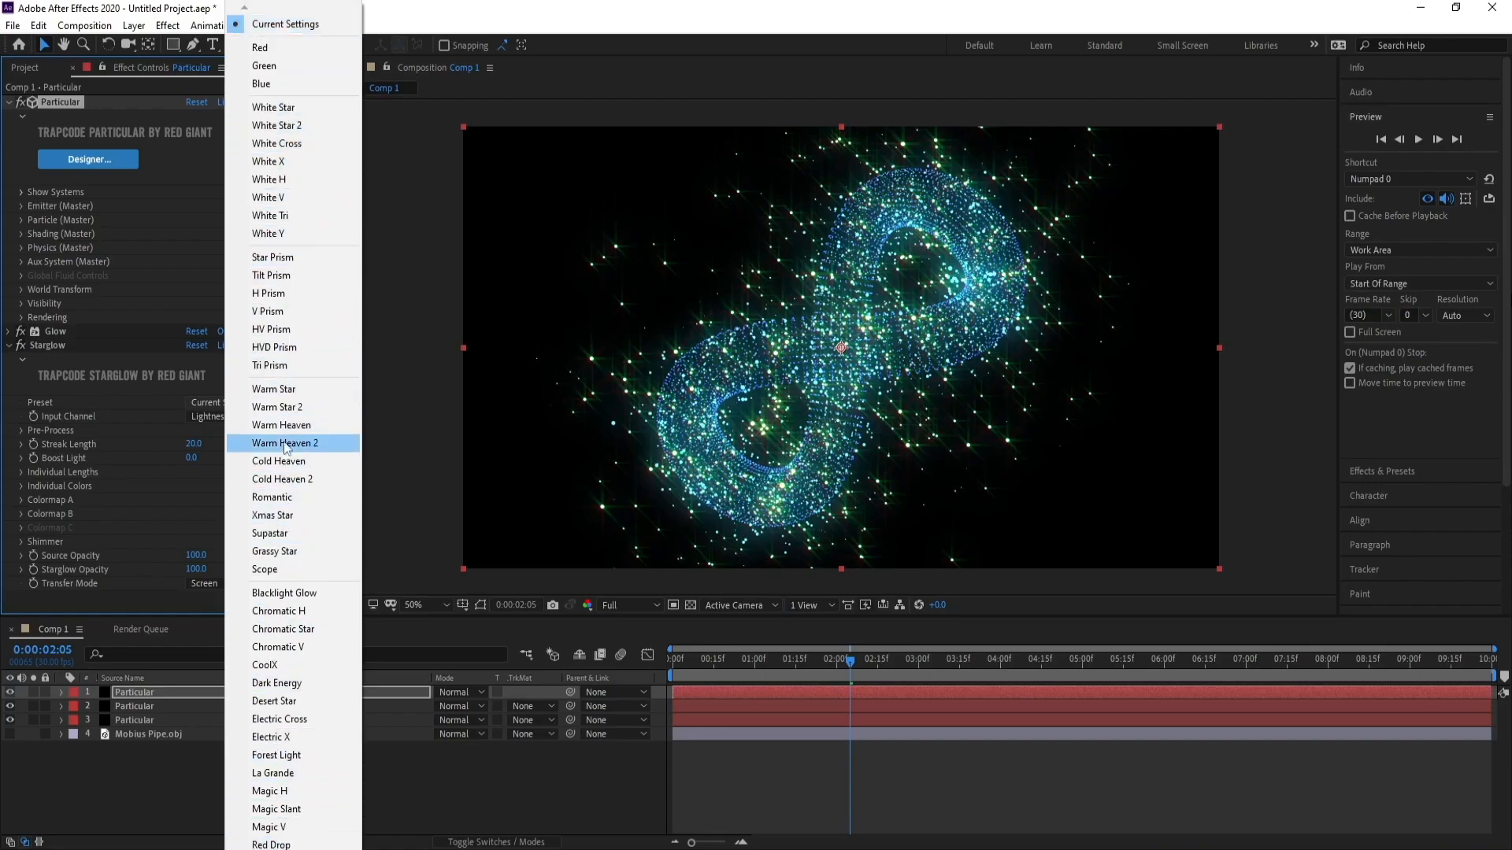
pyautogui.click(288, 393)
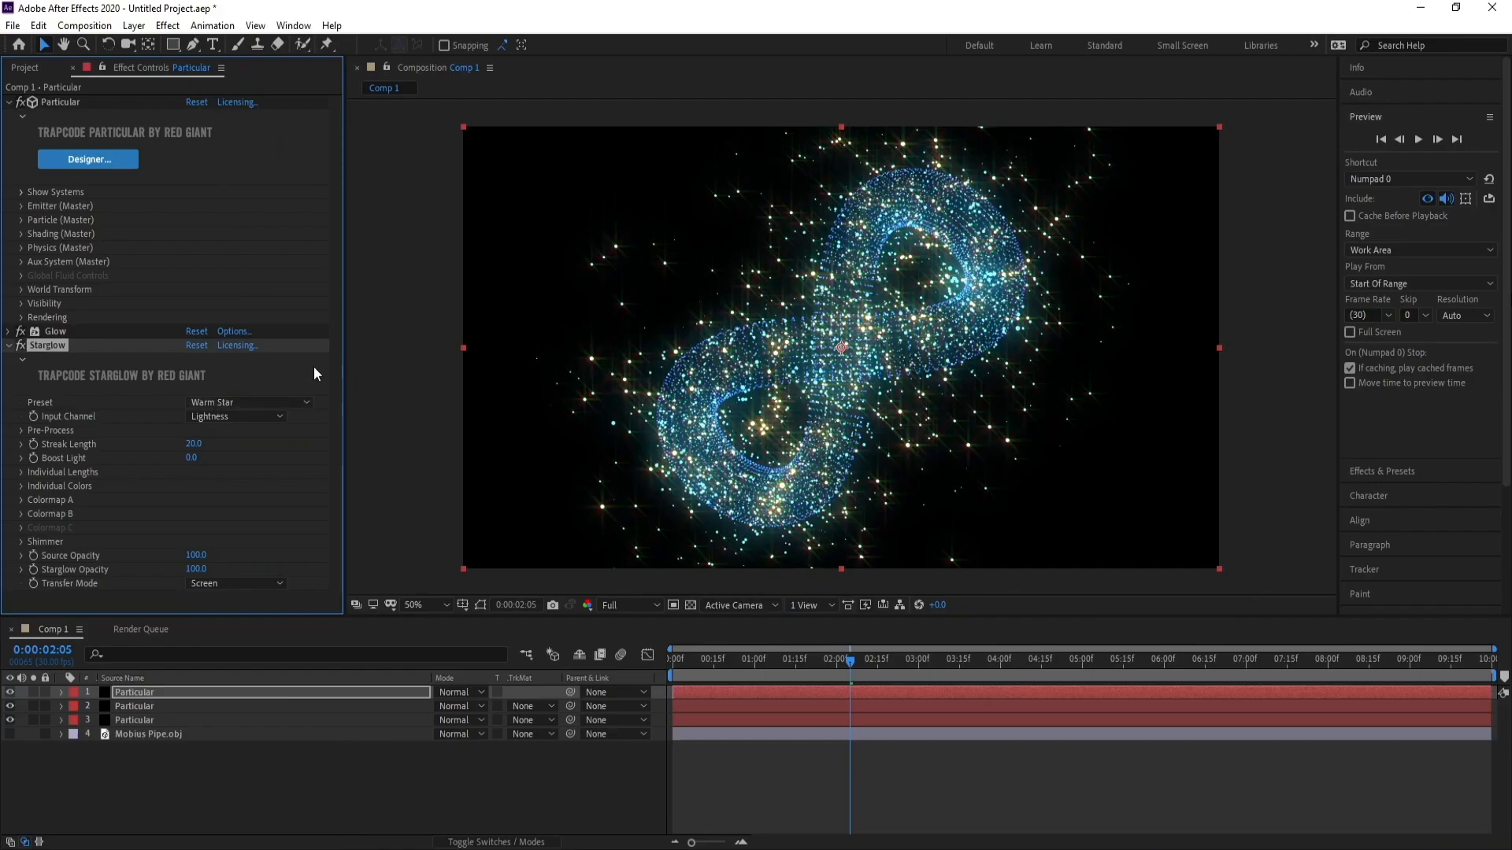
# Set the Starglow Colormap A color to a cyan blue.
pyautogui.click(21, 501)
pyautogui.click(193, 556)
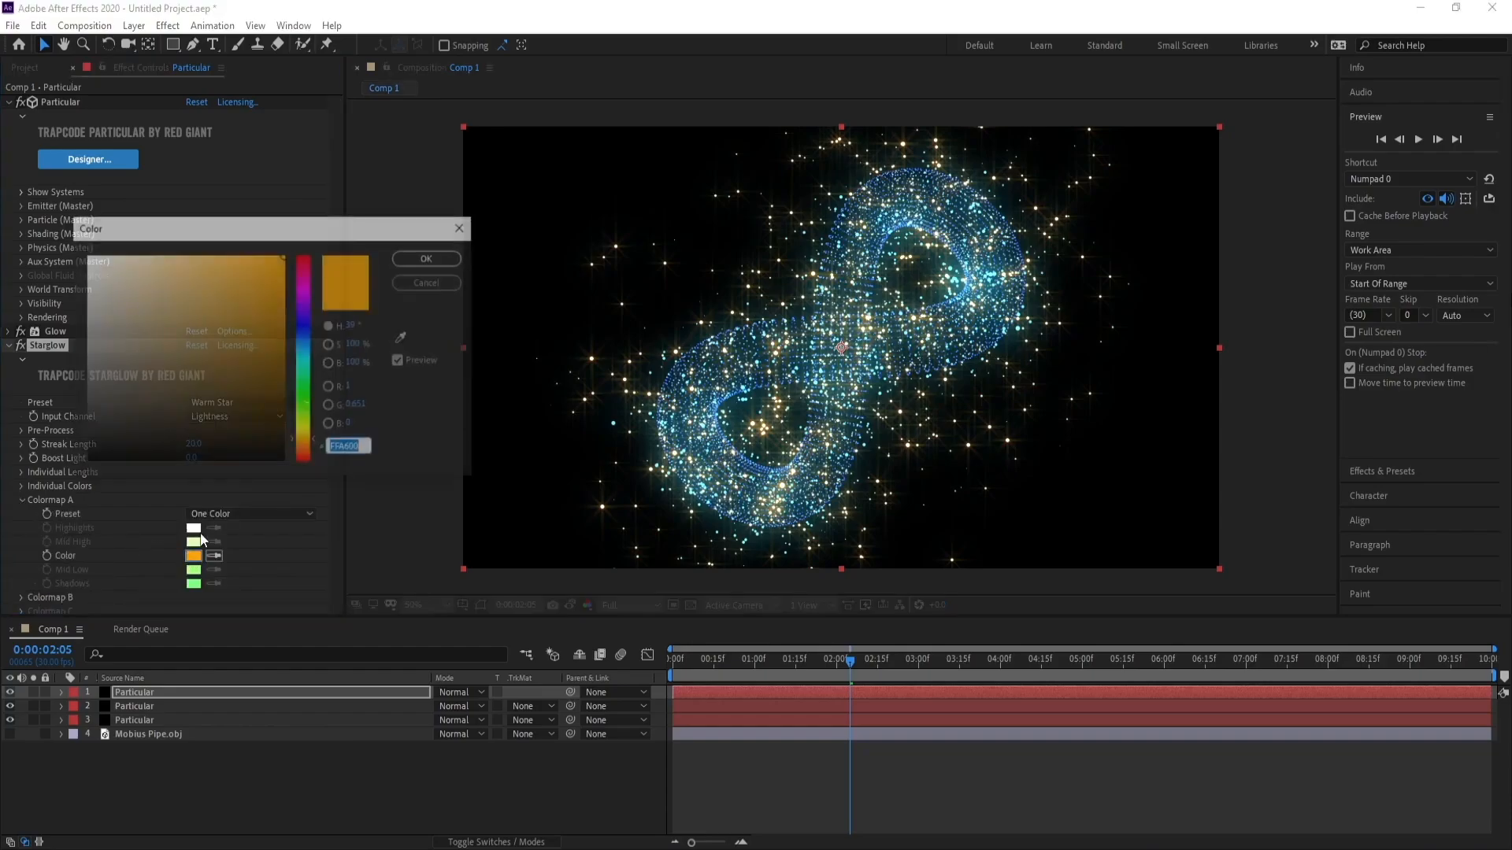
pyautogui.moveTo(303, 376); pyautogui.dragTo(294, 344)
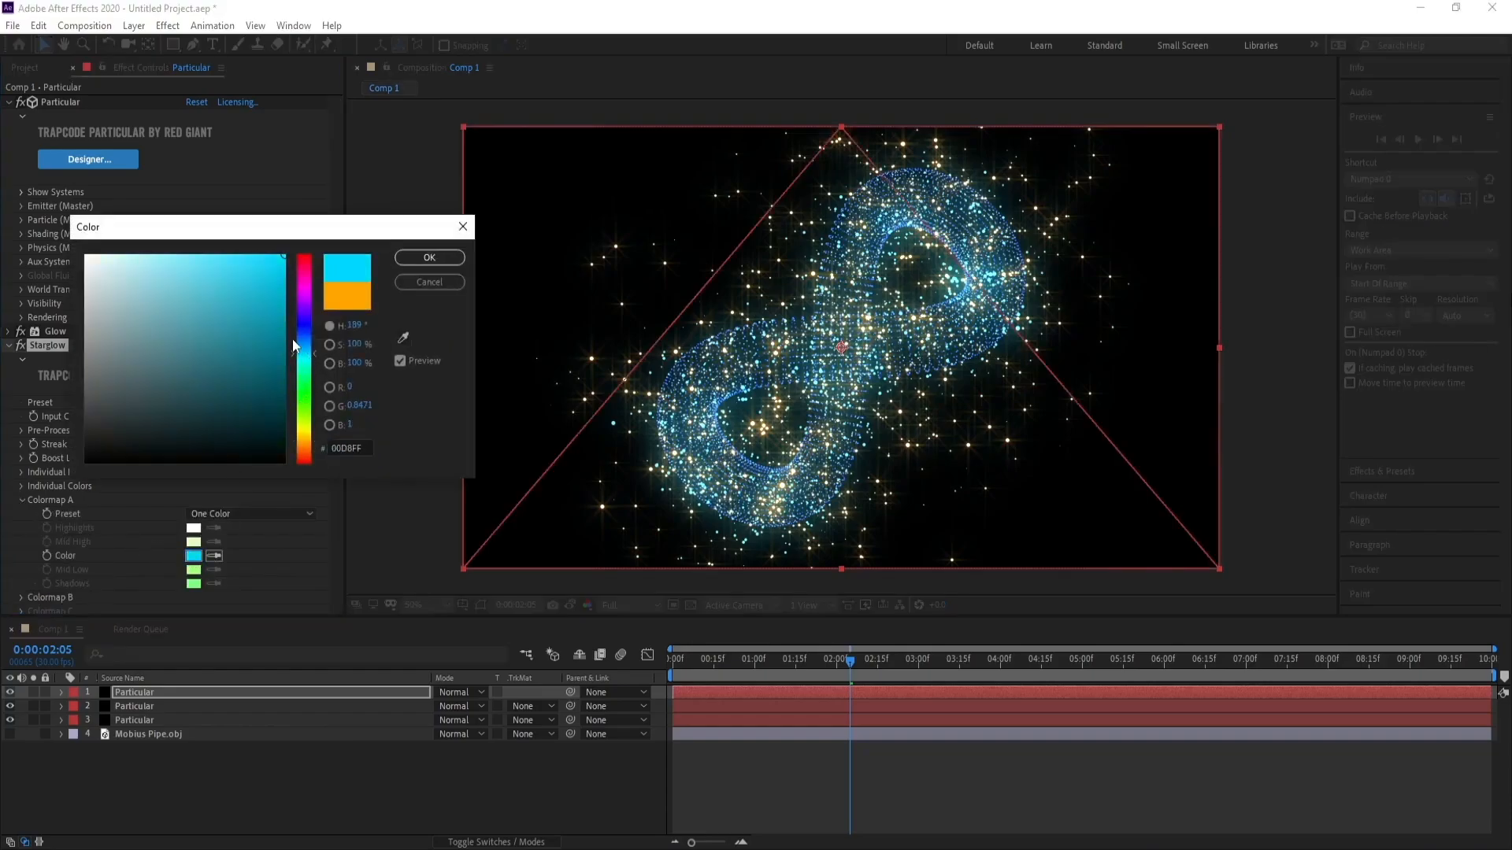
pyautogui.click(429, 257)
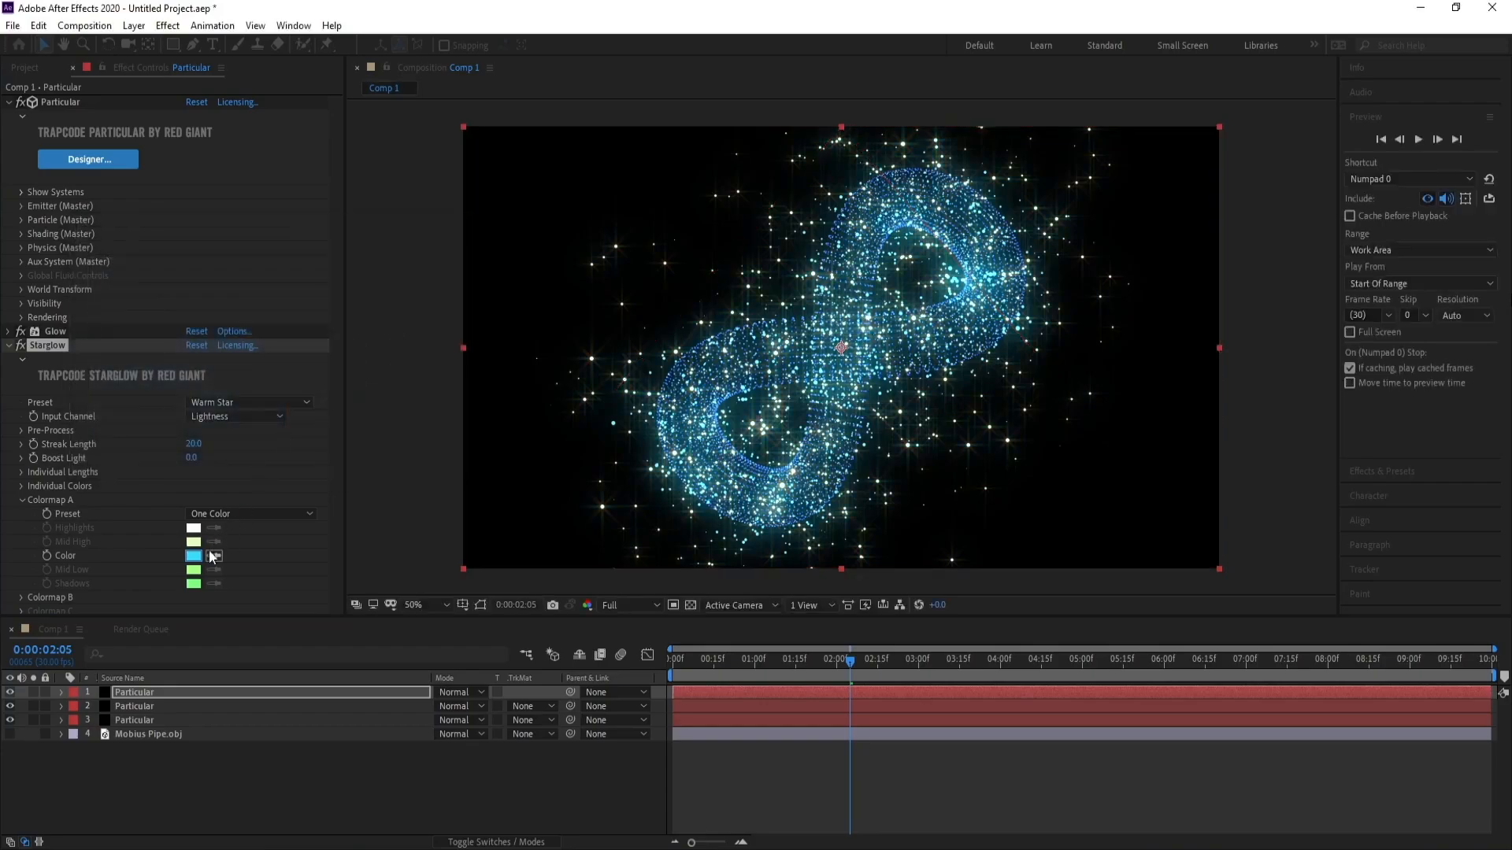
# Set the Starglow Colormap B color to cyan.
pyautogui.click(21, 501)
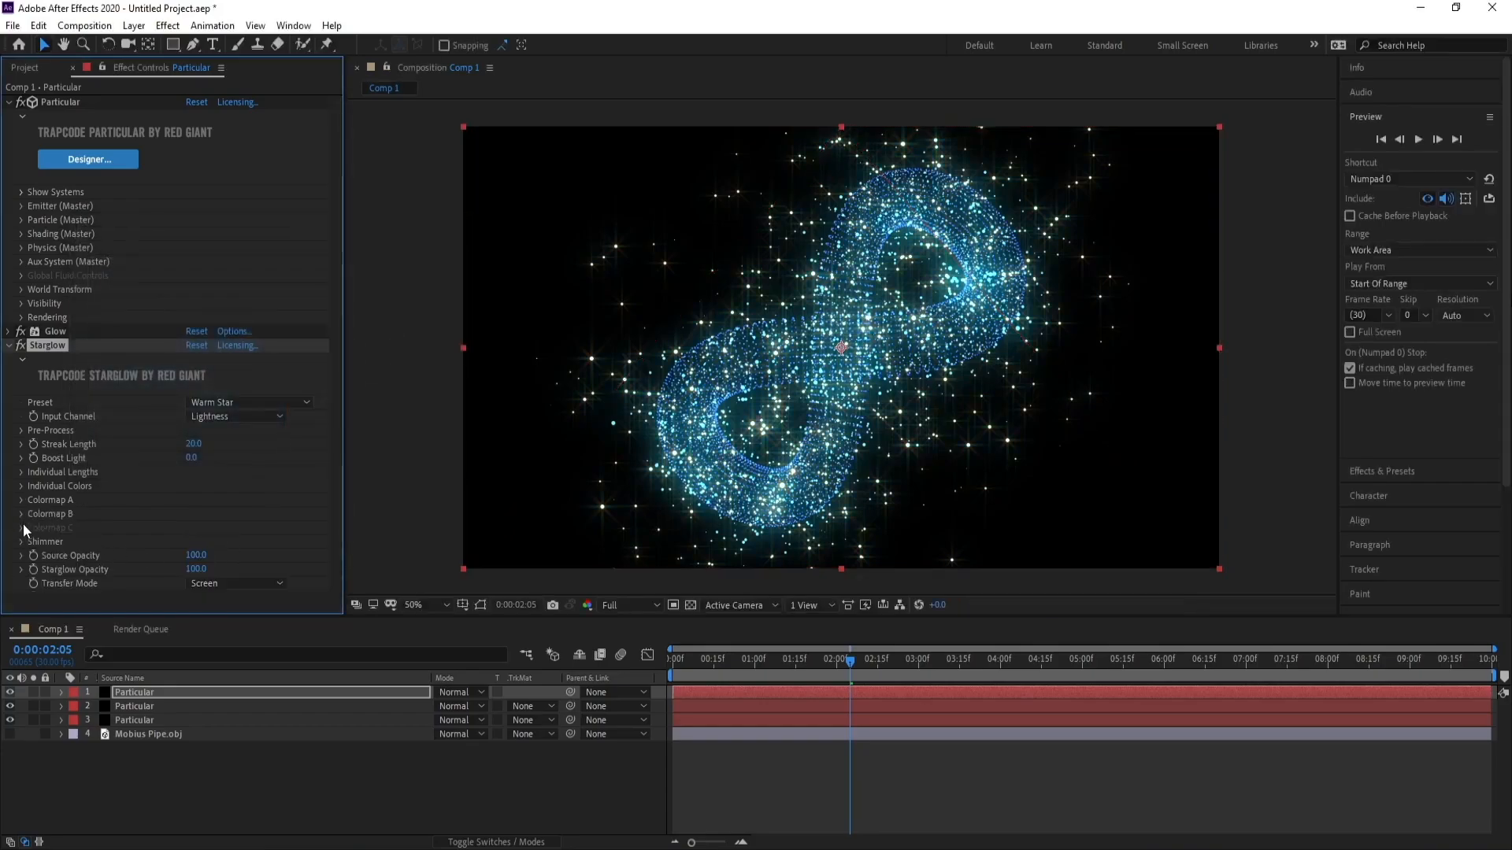
pyautogui.click(20, 516)
pyautogui.click(191, 570)
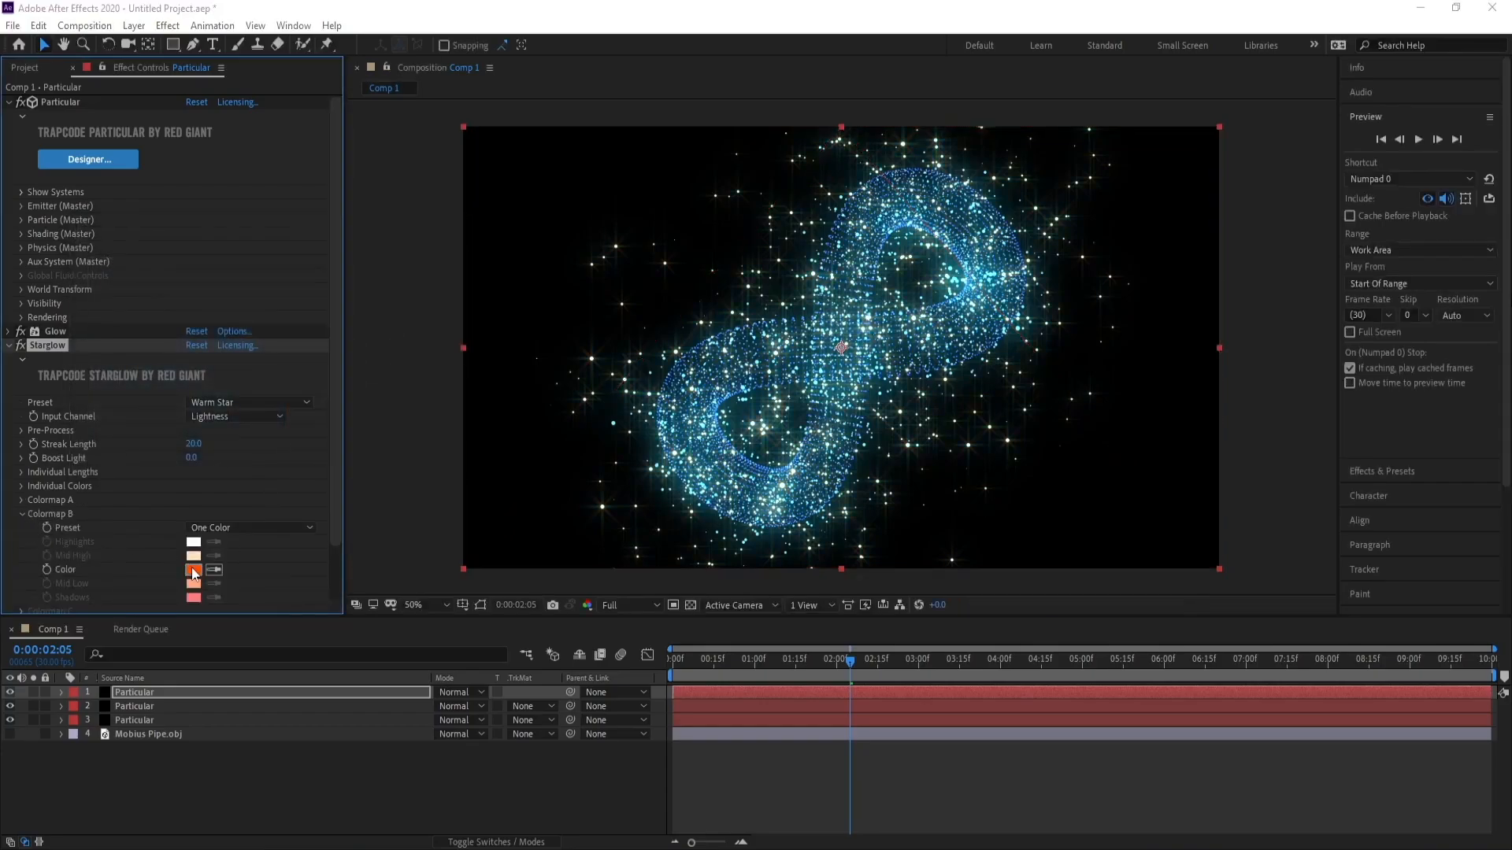
pyautogui.click(304, 364)
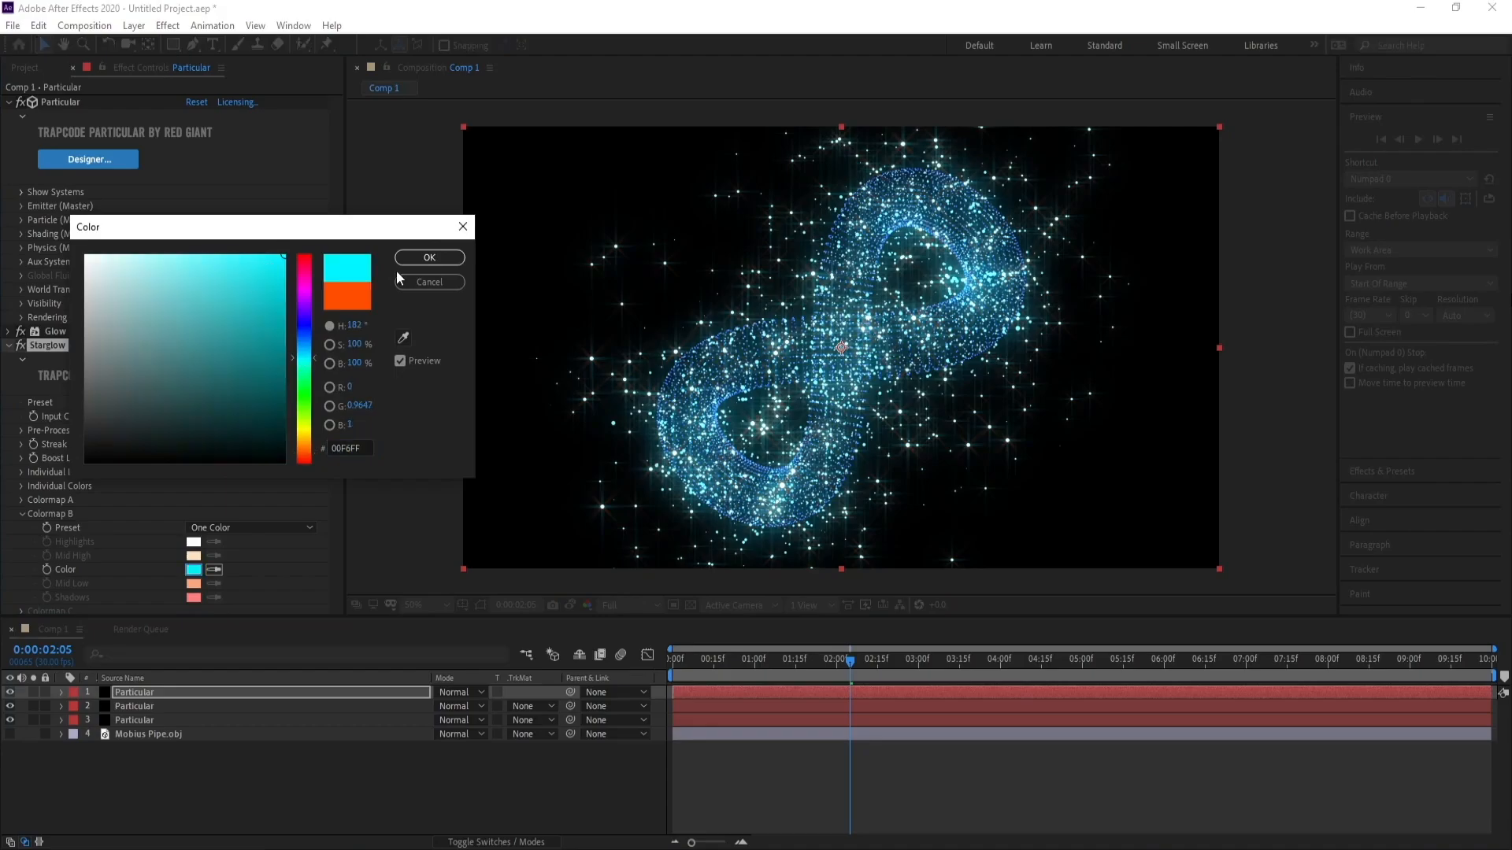
pyautogui.click(421, 259)
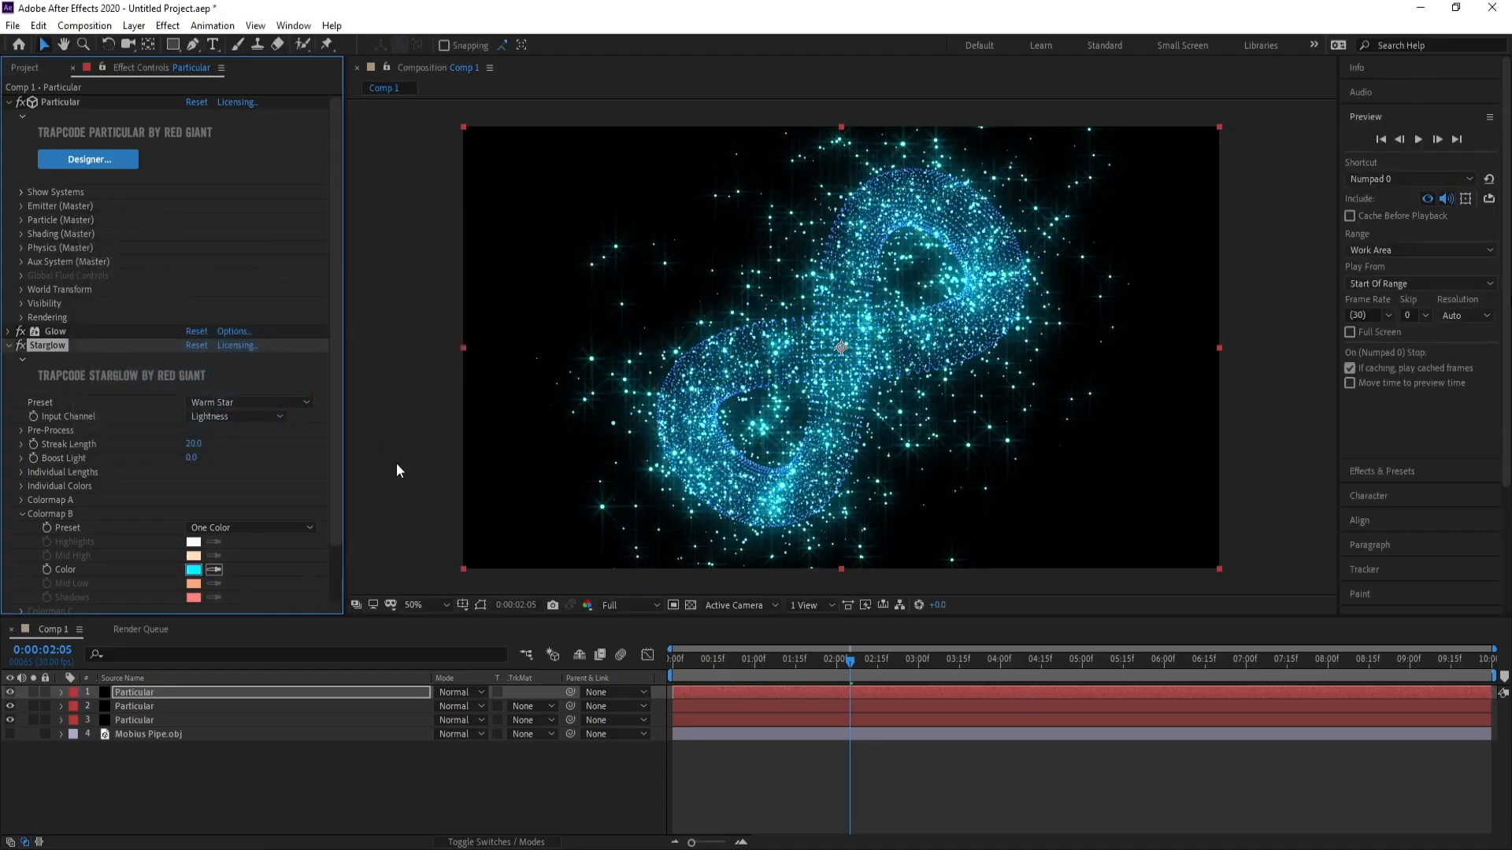
# Change the Colormap B color to violet, hex 6600FF.
pyautogui.click(192, 569)
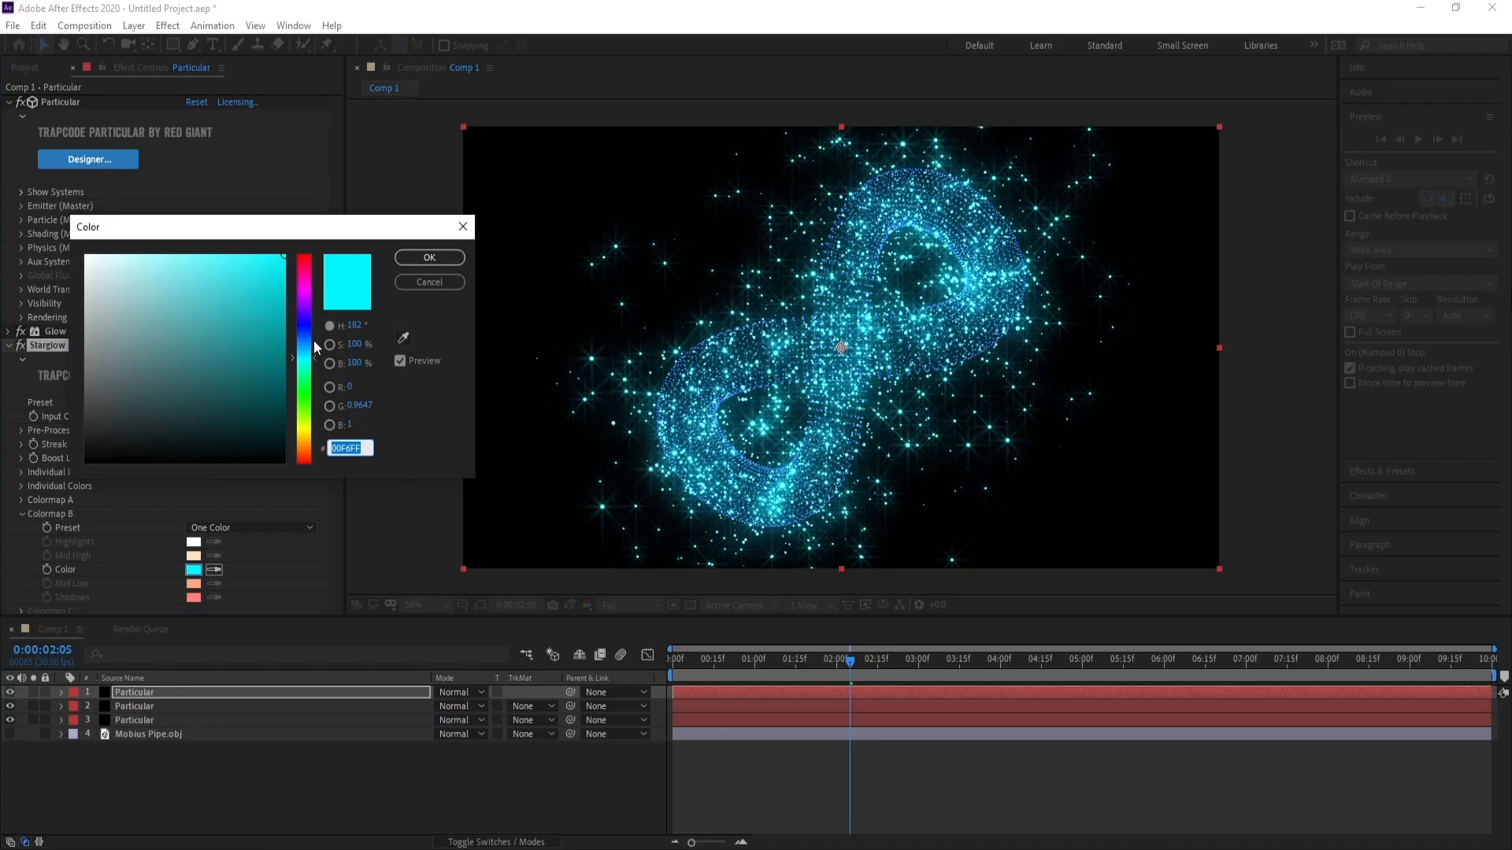
pyautogui.click(305, 336)
pyautogui.click(309, 311)
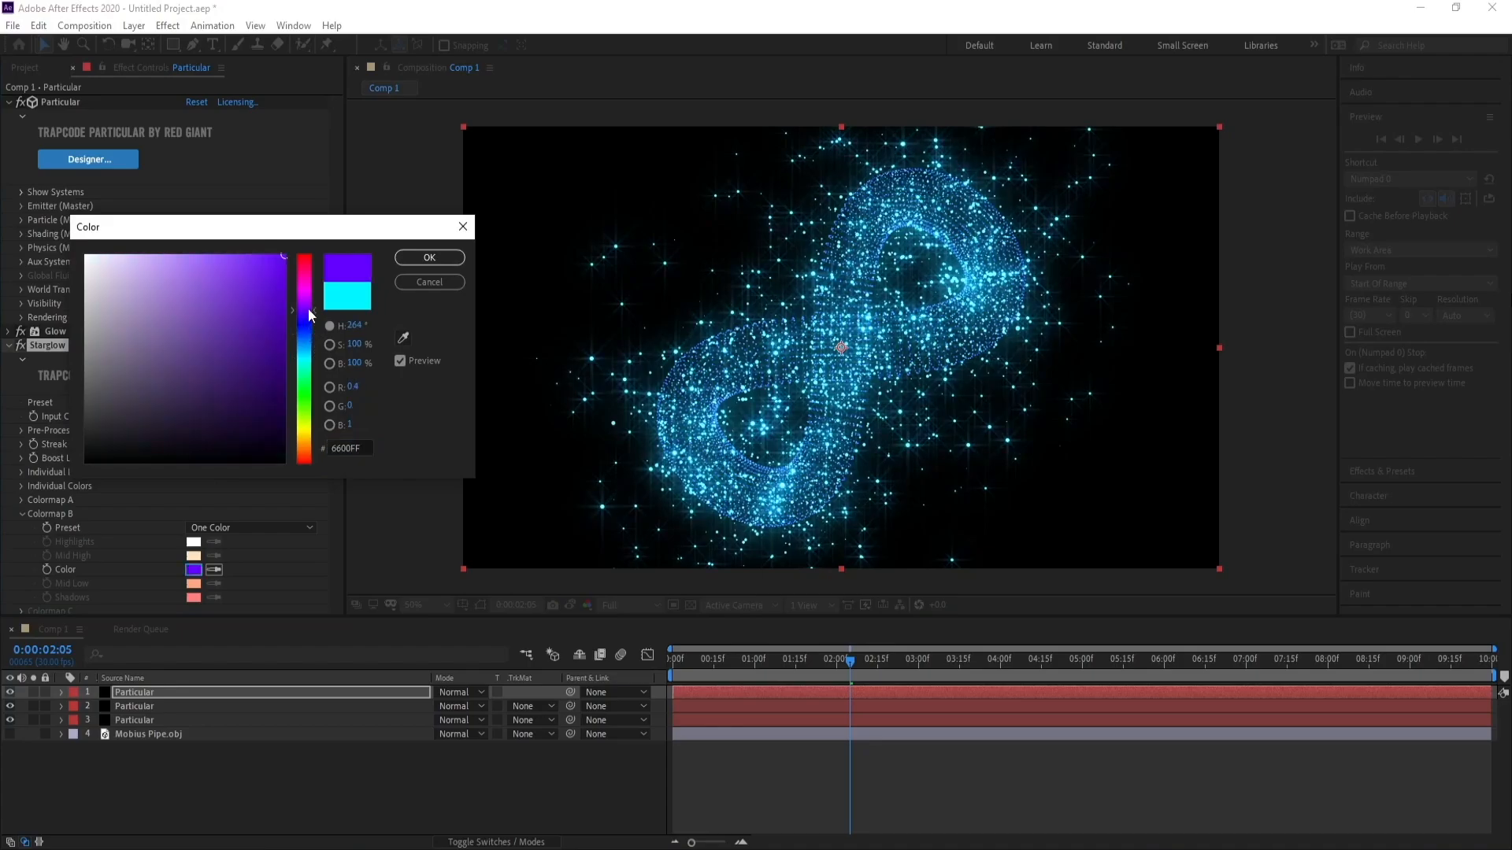
pyautogui.click(396, 259)
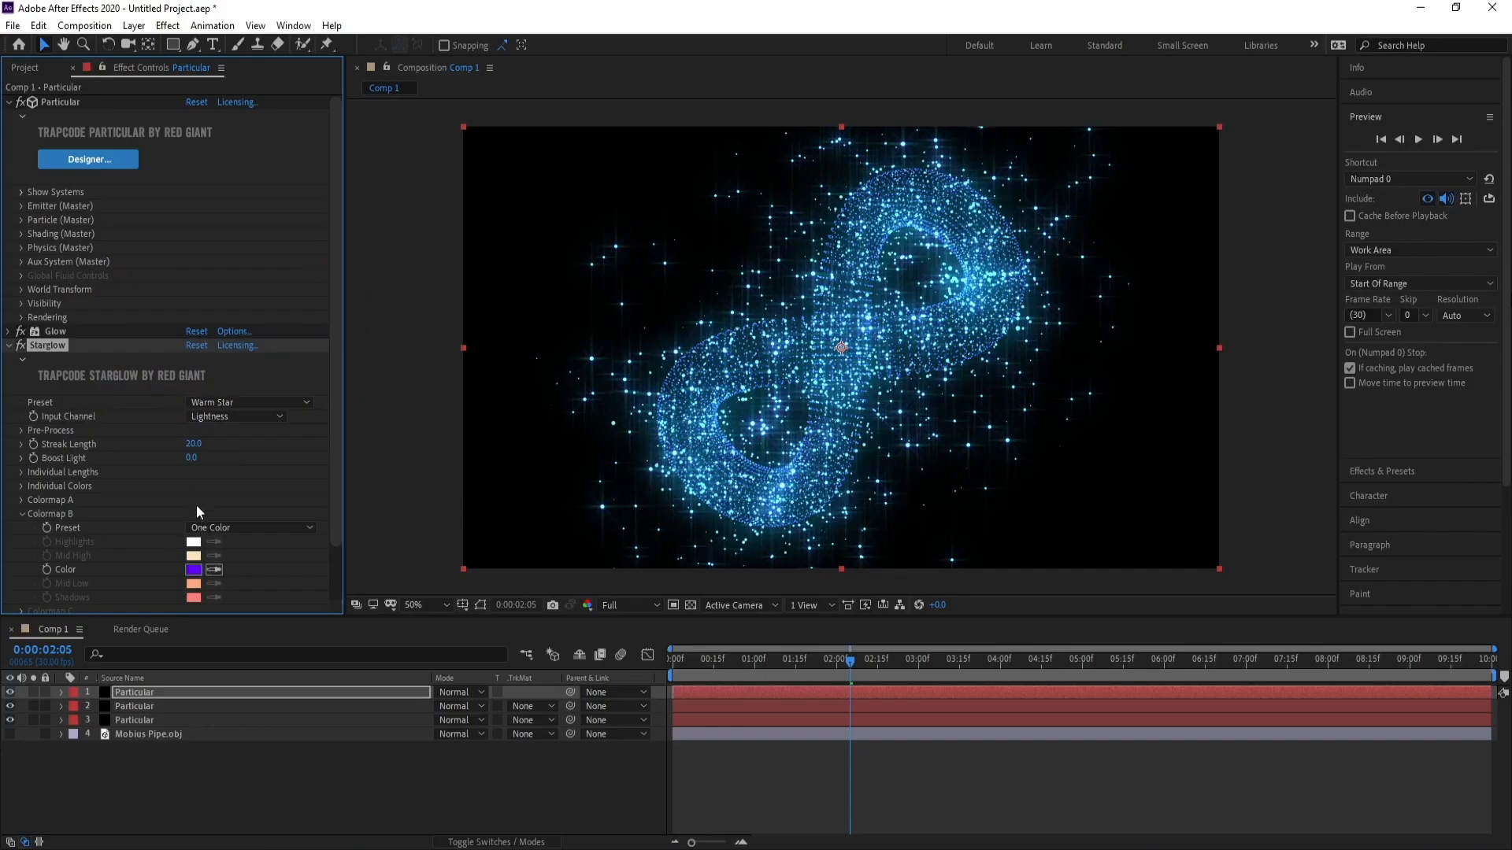
# Change the Colormap A color to purple, hex AA37FA.
pyautogui.click(22, 501)
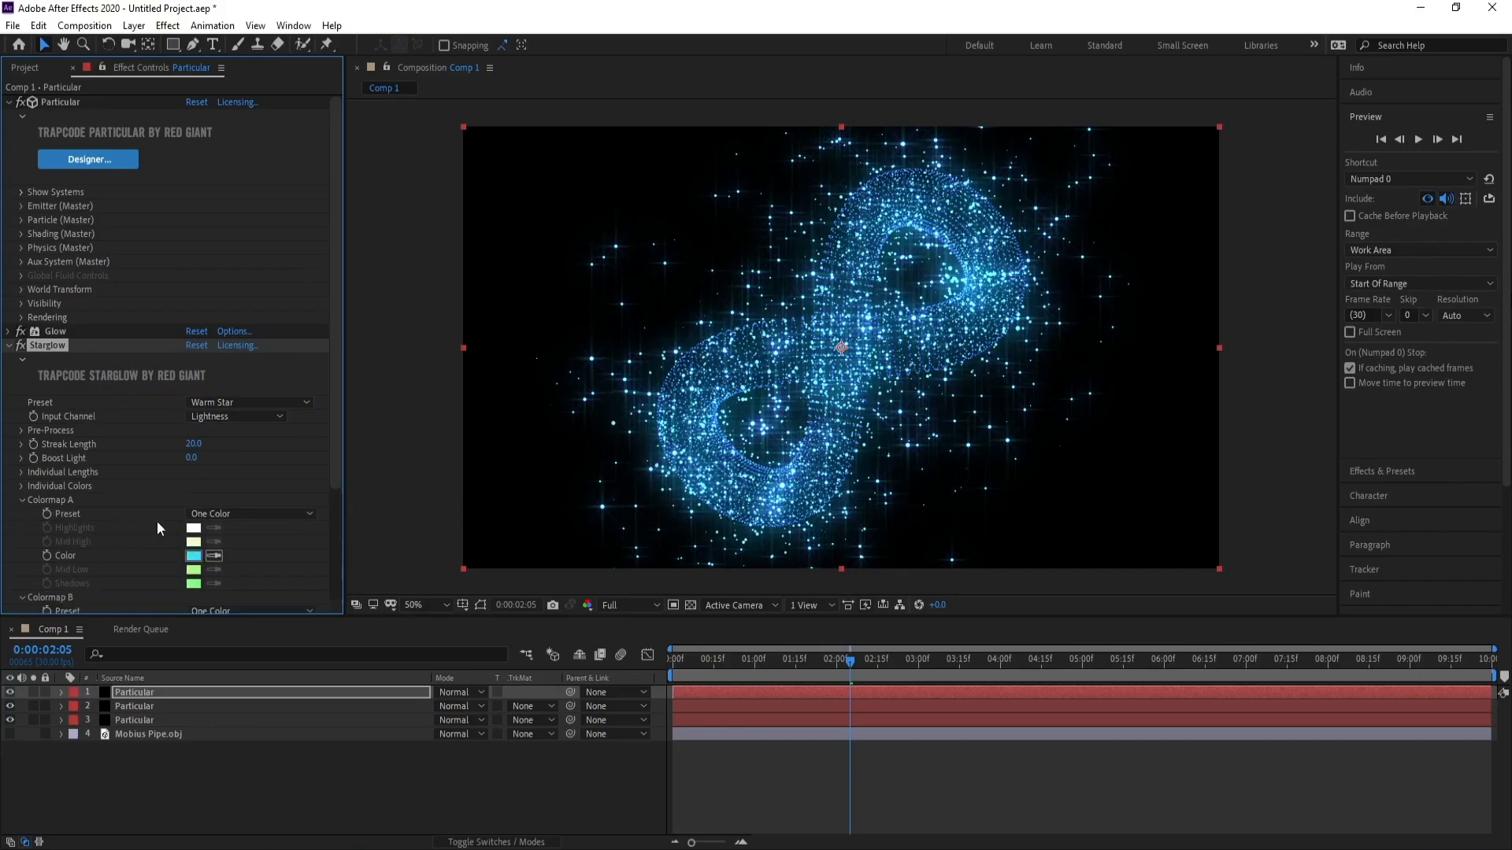
pyautogui.click(193, 556)
pyautogui.moveTo(309, 331); pyautogui.dragTo(309, 311)
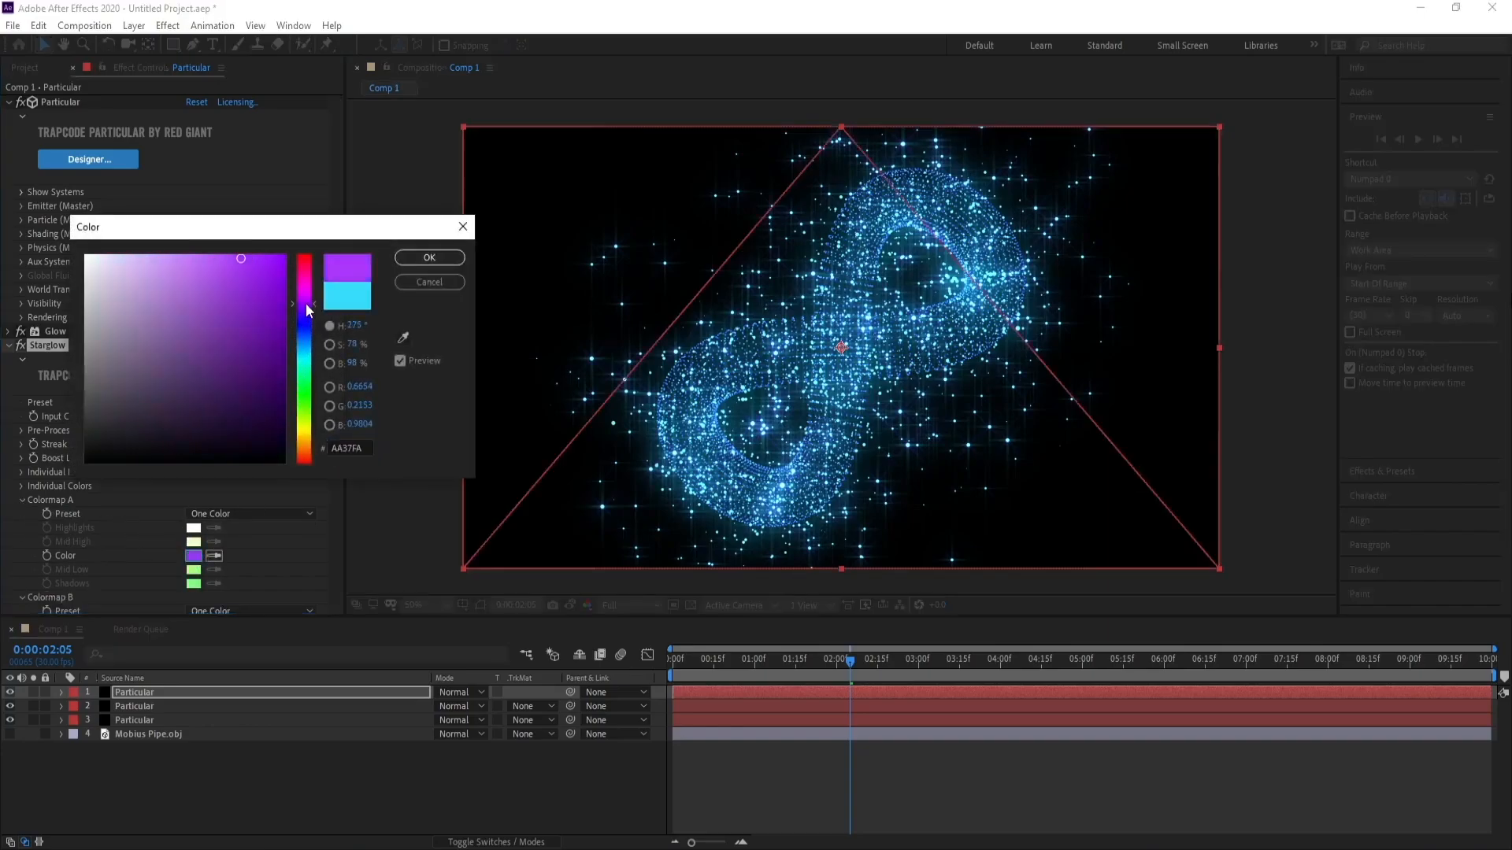
pyautogui.click(425, 258)
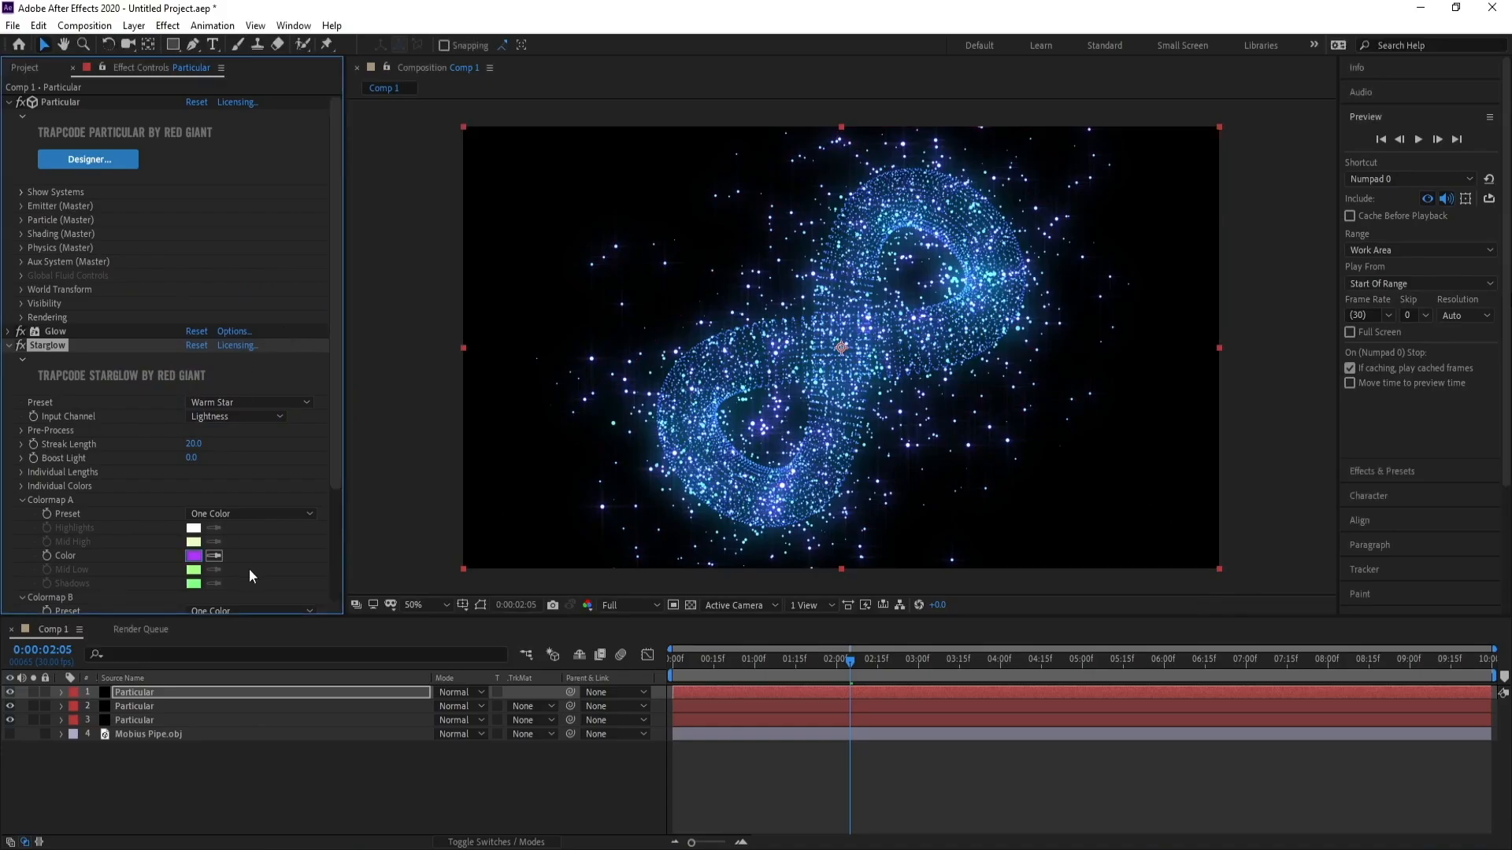
# Change the Colormap A color to light blue, hex 37E5FA.
pyautogui.click(194, 556)
pyautogui.moveTo(306, 310); pyautogui.dragTo(307, 370)
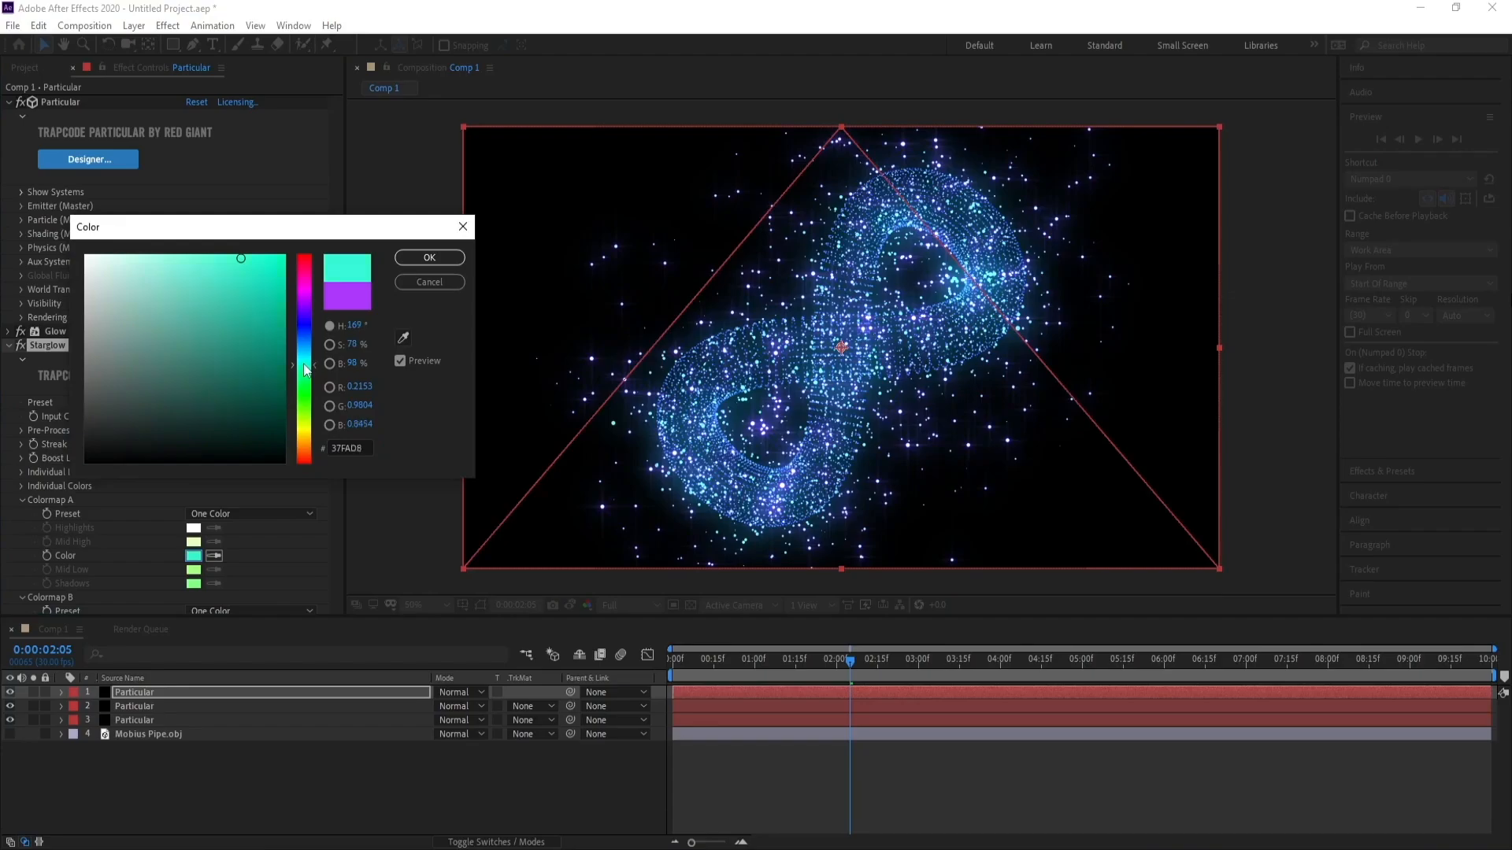
pyautogui.click(429, 258)
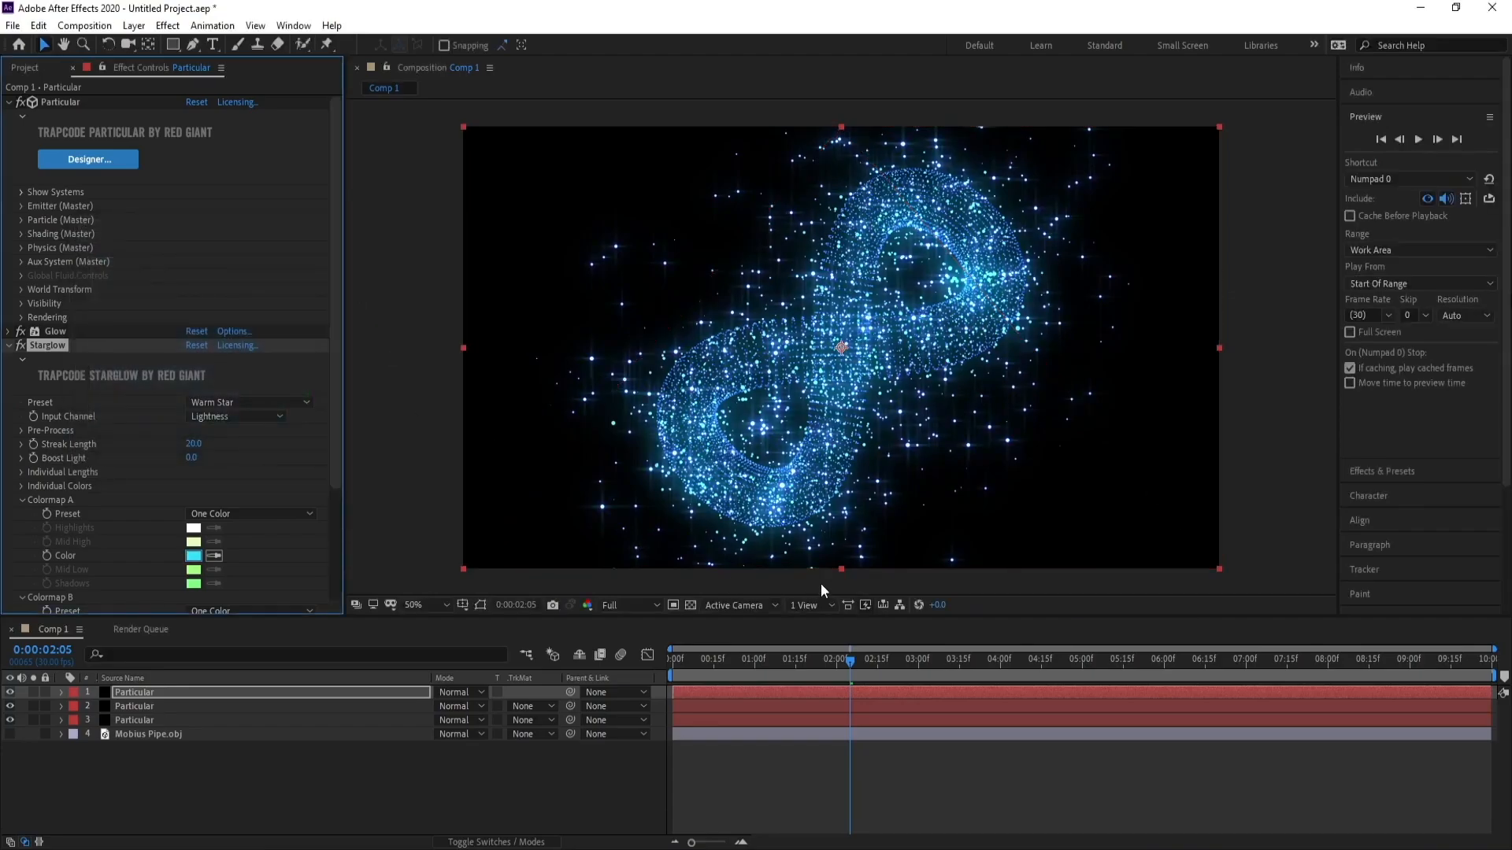
# Create a new solid named BG and move it below the third Particular layer.
pyautogui.click(134, 720)
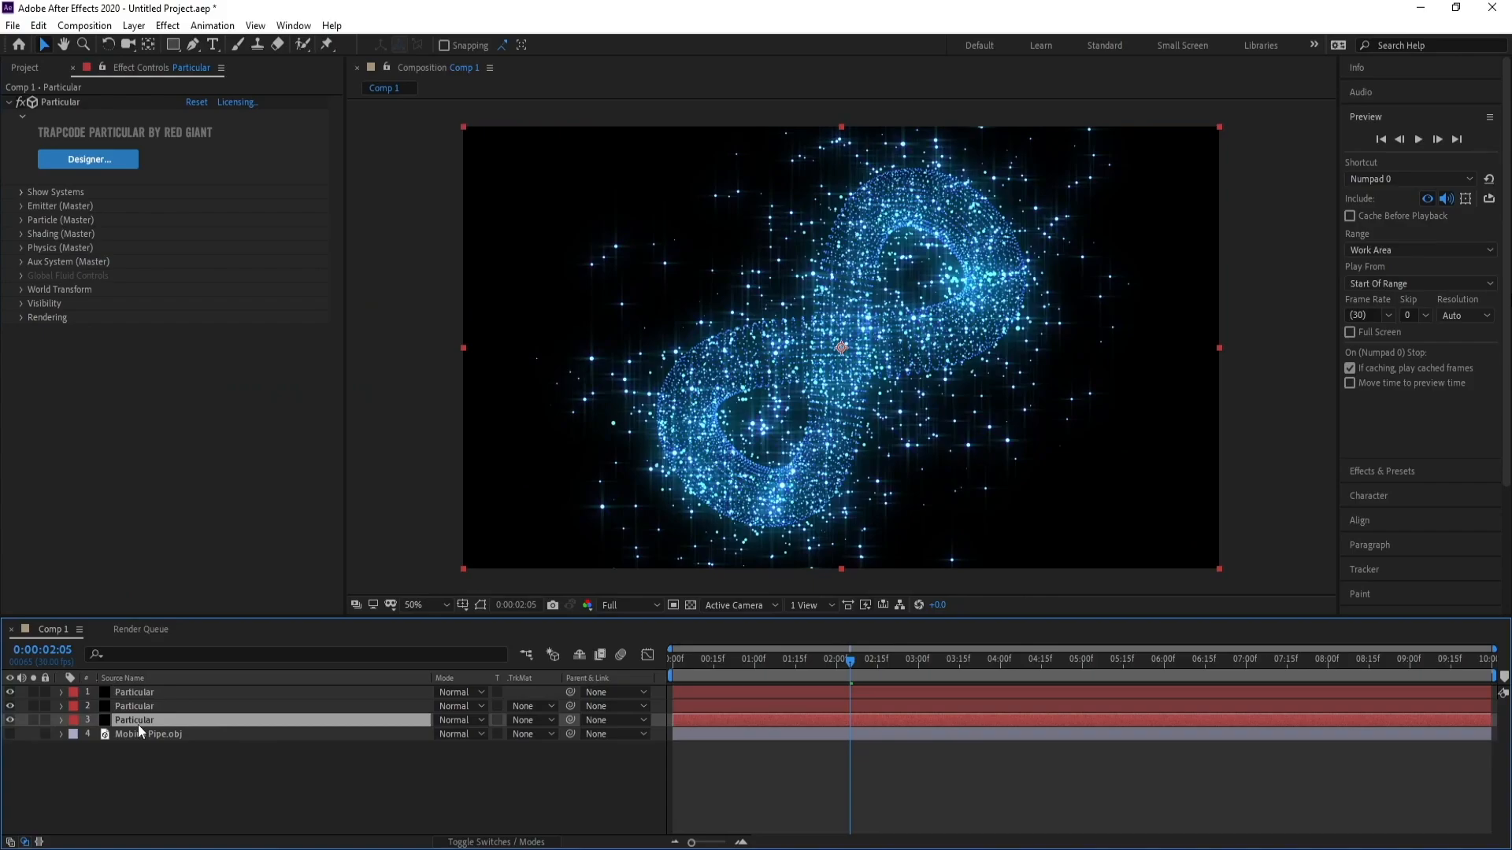
pyautogui.click(134, 26)
pyautogui.moveTo(146, 41)
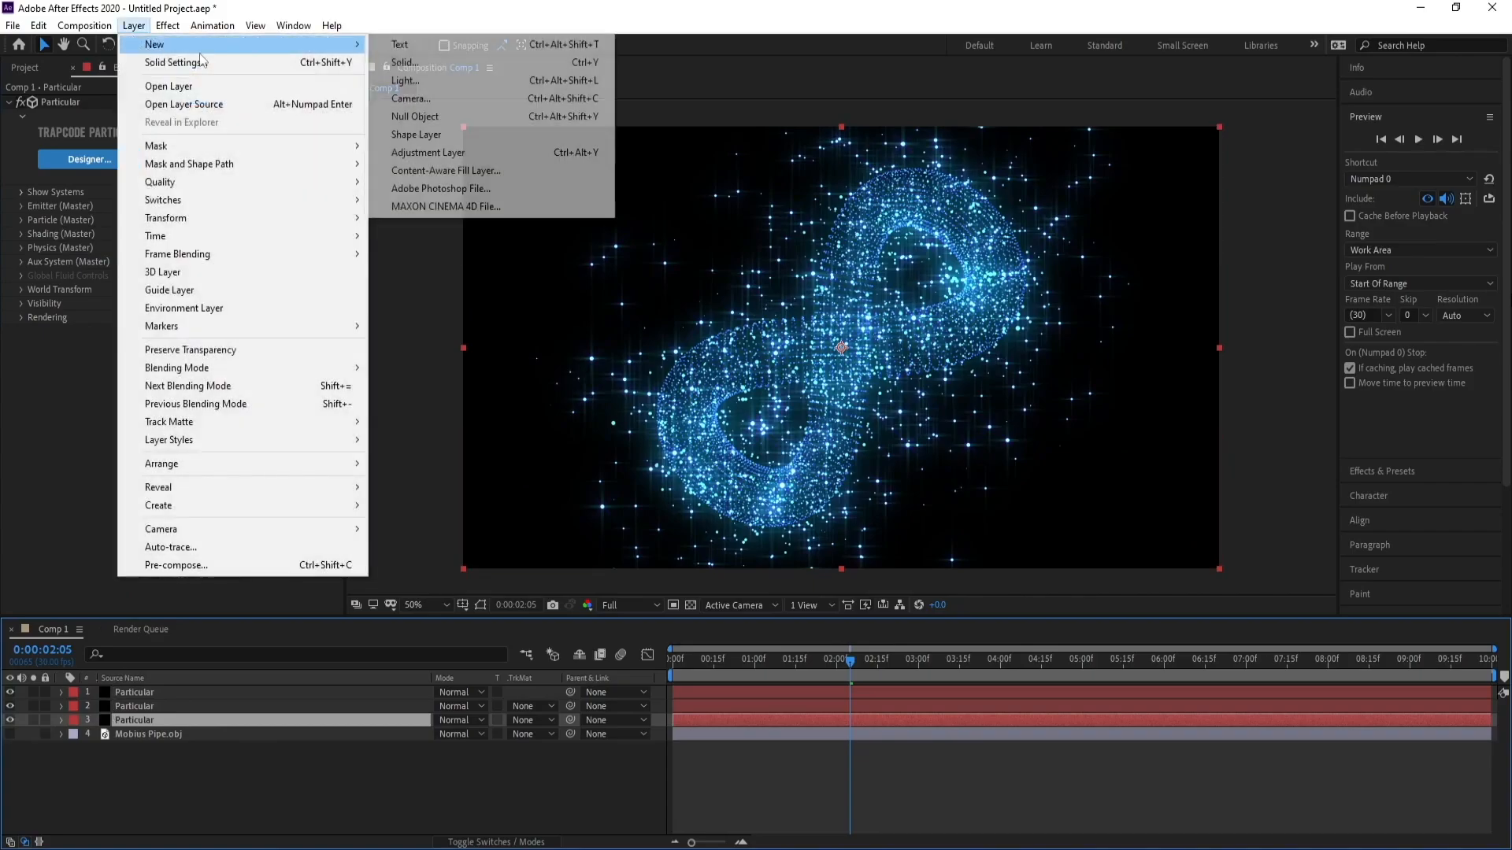
pyautogui.click(400, 67)
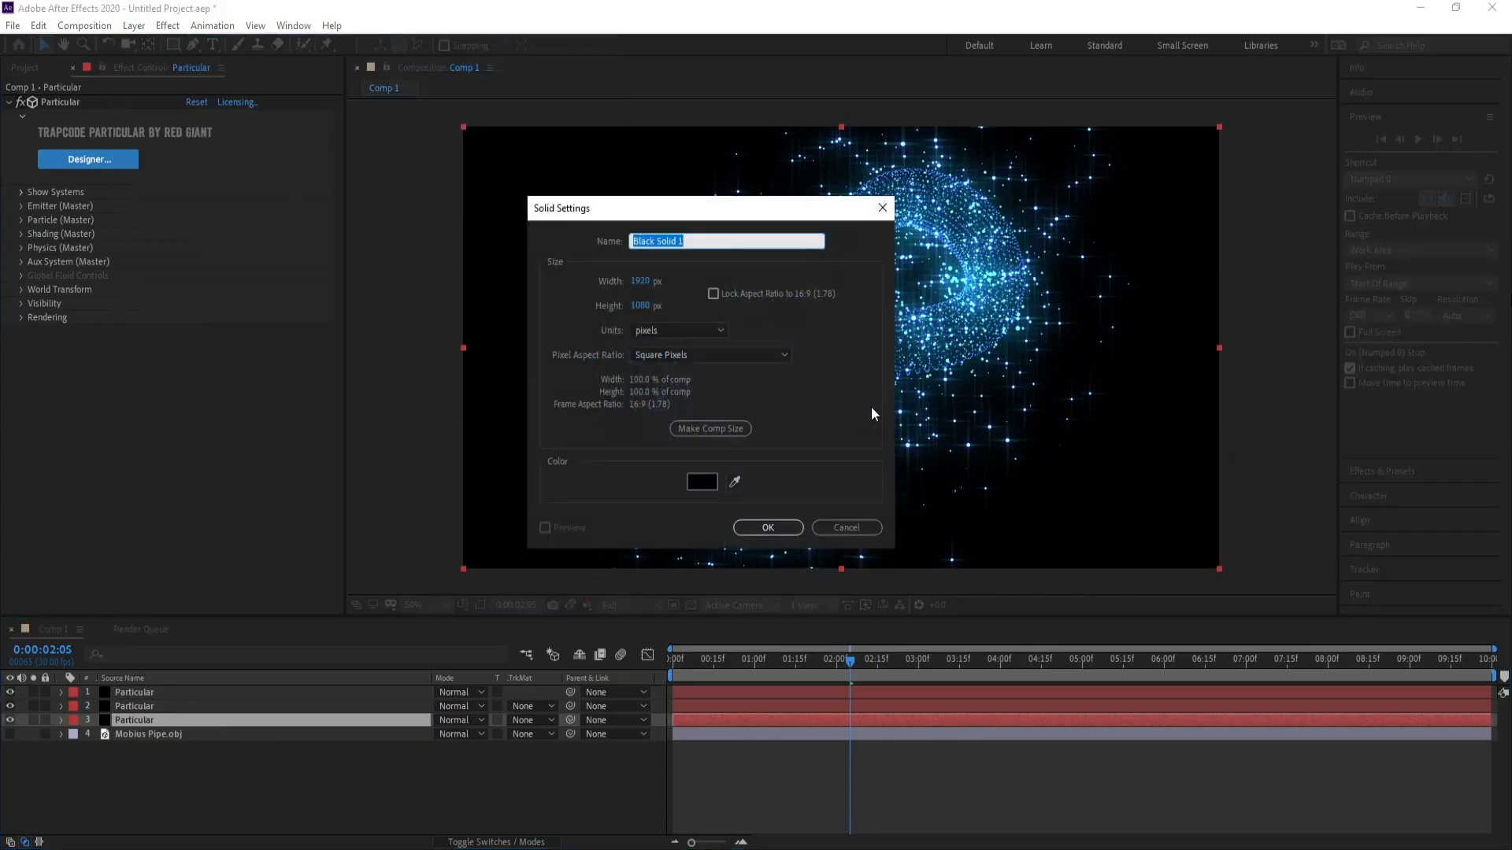
pyautogui.write('BG')
pyautogui.press('Return')
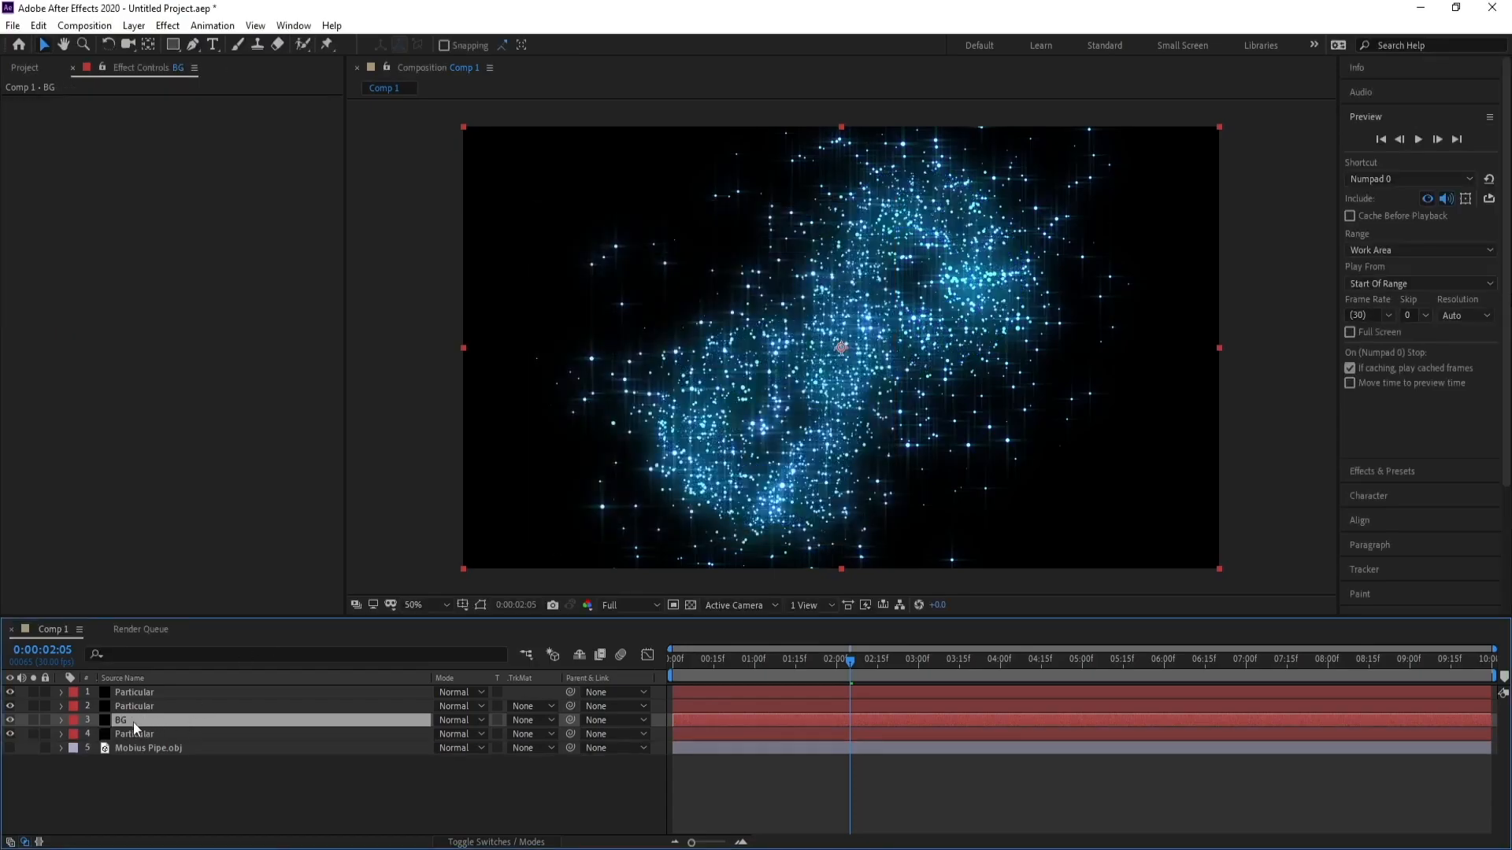
pyautogui.moveTo(134, 721); pyautogui.dragTo(131, 740)
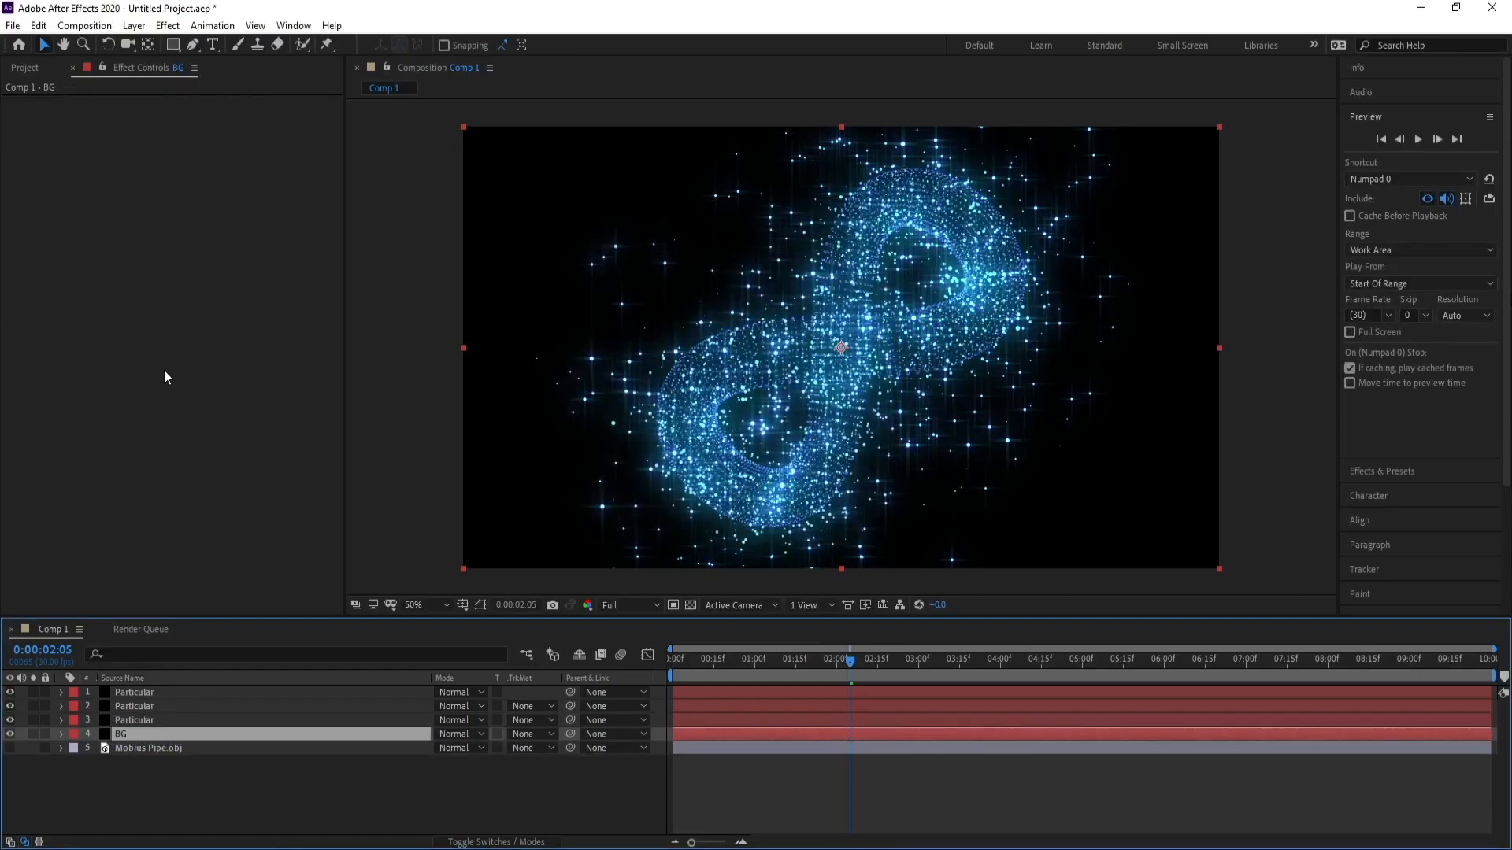
# Apply a Gradient Ramp to the BG solid, set it to Radial Ramp, and move its start point to the composition centre.
pyautogui.click(168, 26)
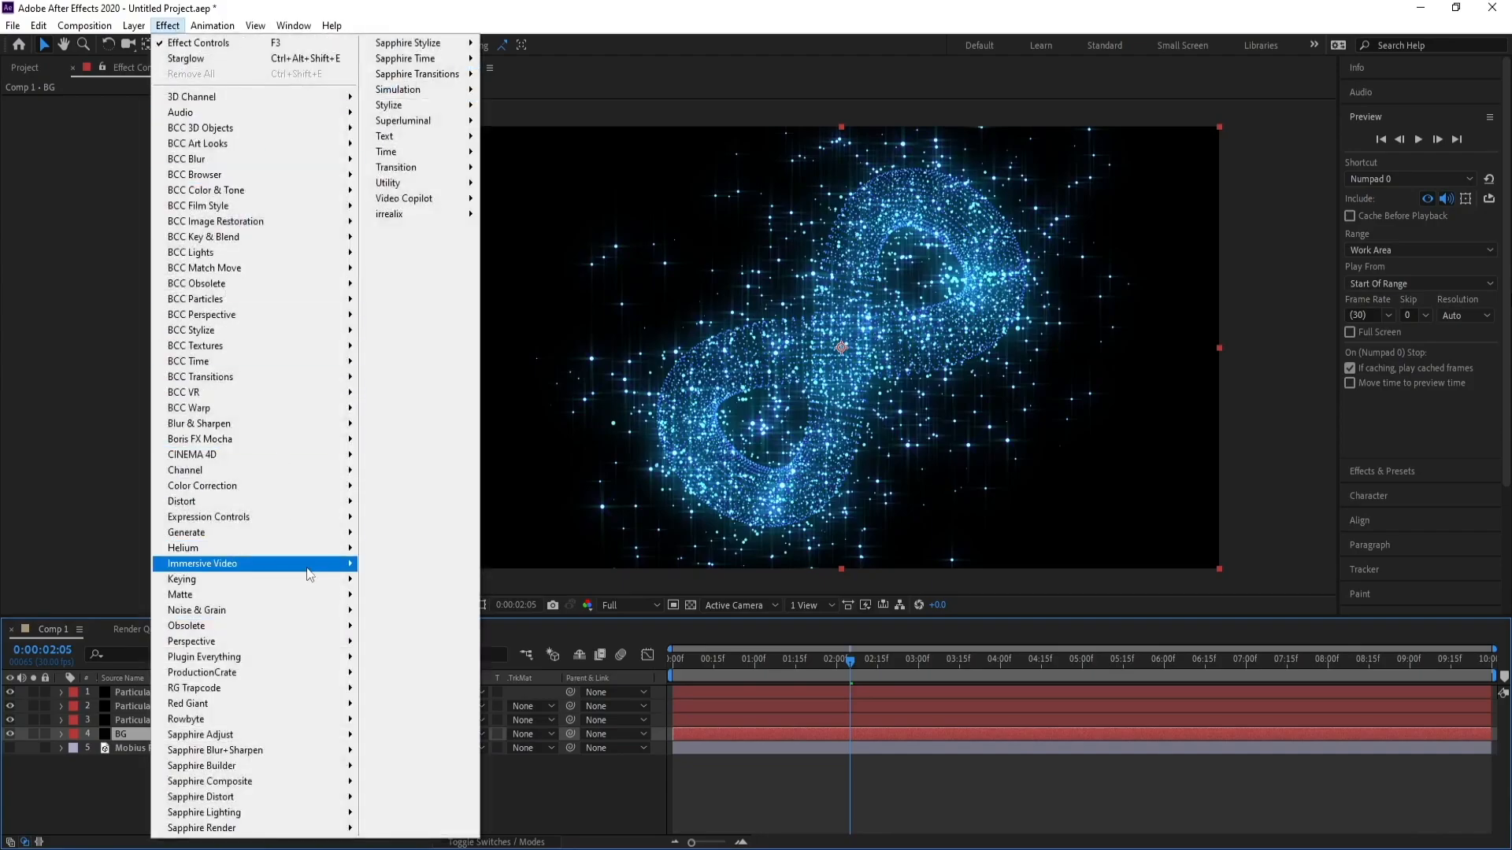
pyautogui.moveTo(302, 549)
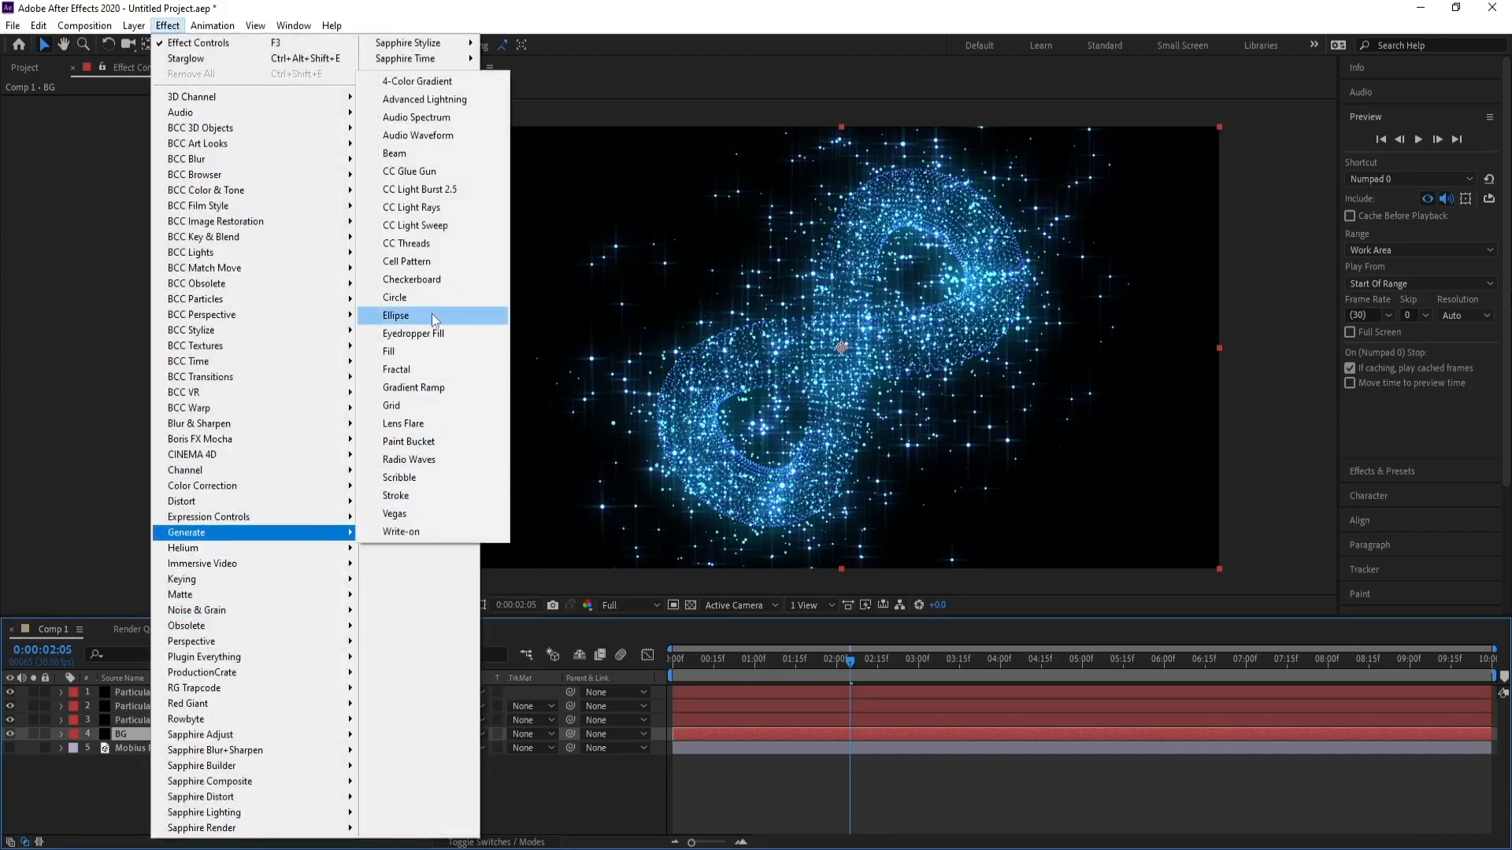
pyautogui.click(414, 389)
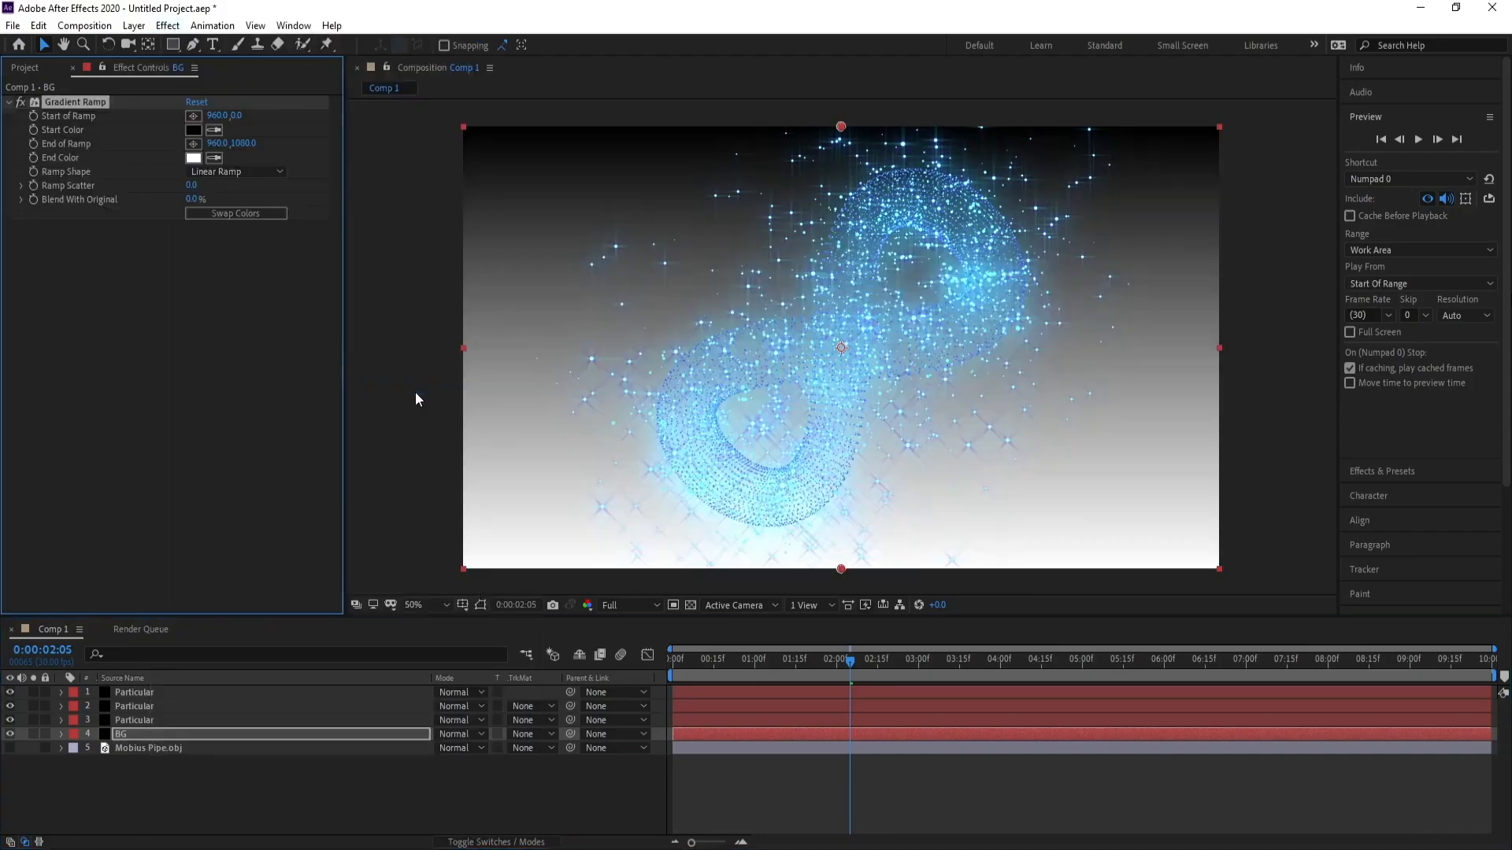
pyautogui.click(230, 172)
pyautogui.click(236, 210)
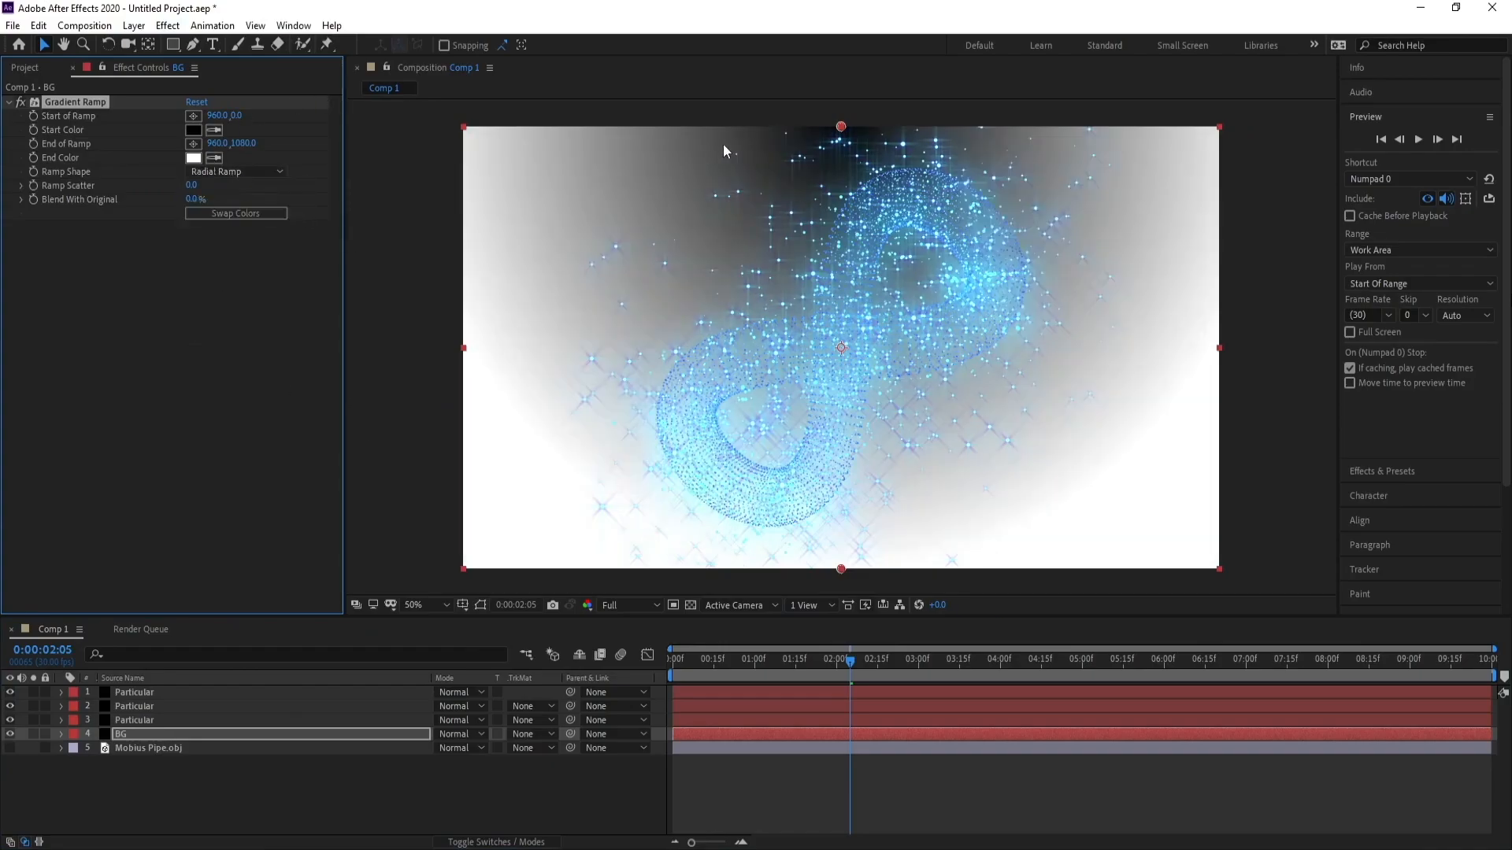
pyautogui.moveTo(841, 128); pyautogui.dragTo(841, 349)
# Set the ramp's End Color to a very dark navy, hex 00031B.
pyautogui.click(194, 160)
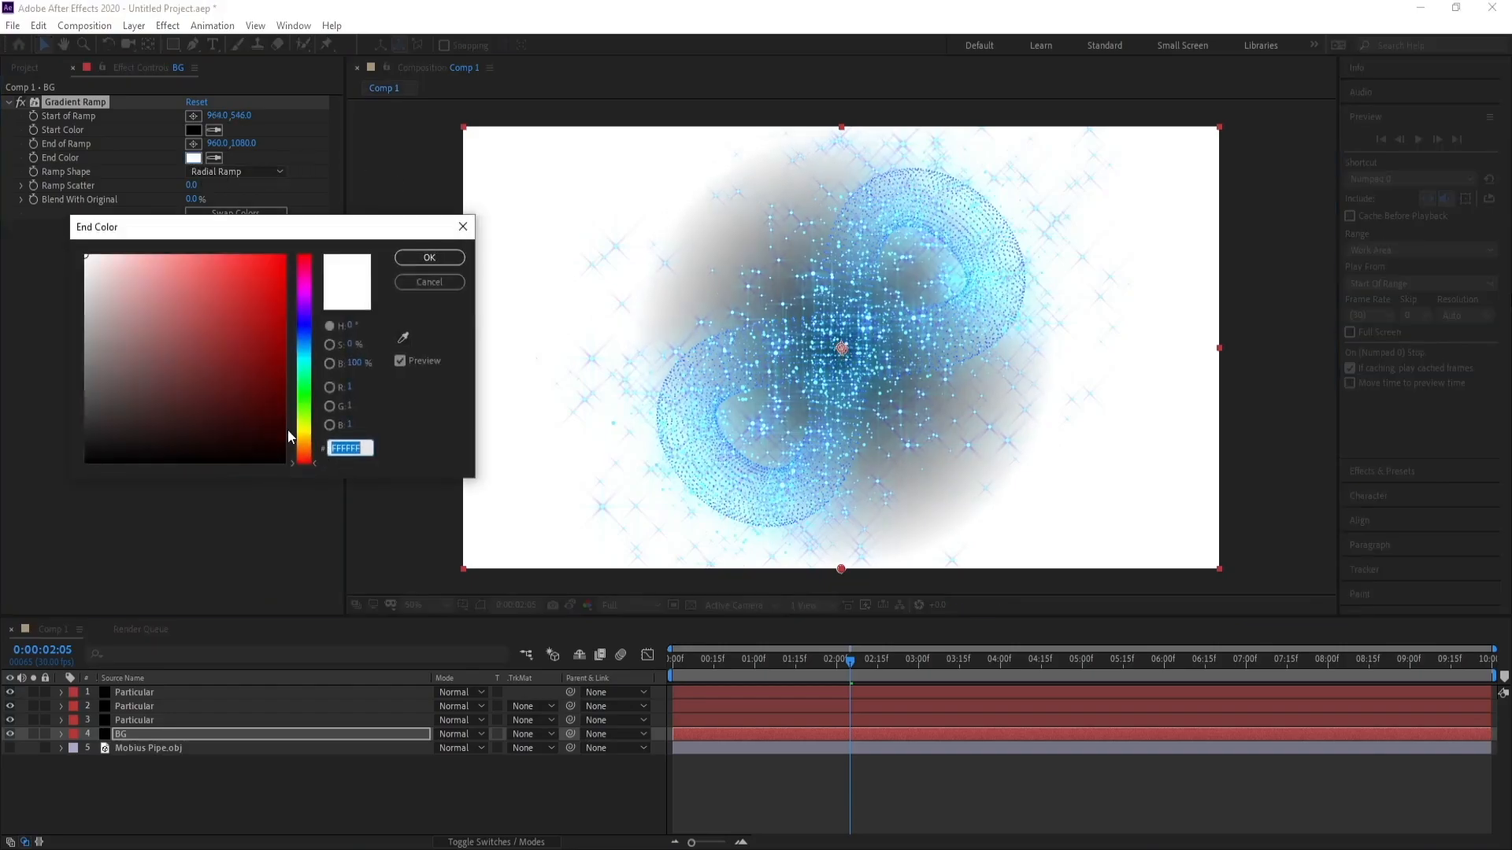
pyautogui.click(284, 461)
pyautogui.click(307, 343)
pyautogui.moveTo(307, 343); pyautogui.dragTo(307, 326)
pyautogui.click(286, 442)
pyautogui.moveTo(286, 441); pyautogui.dragTo(292, 440)
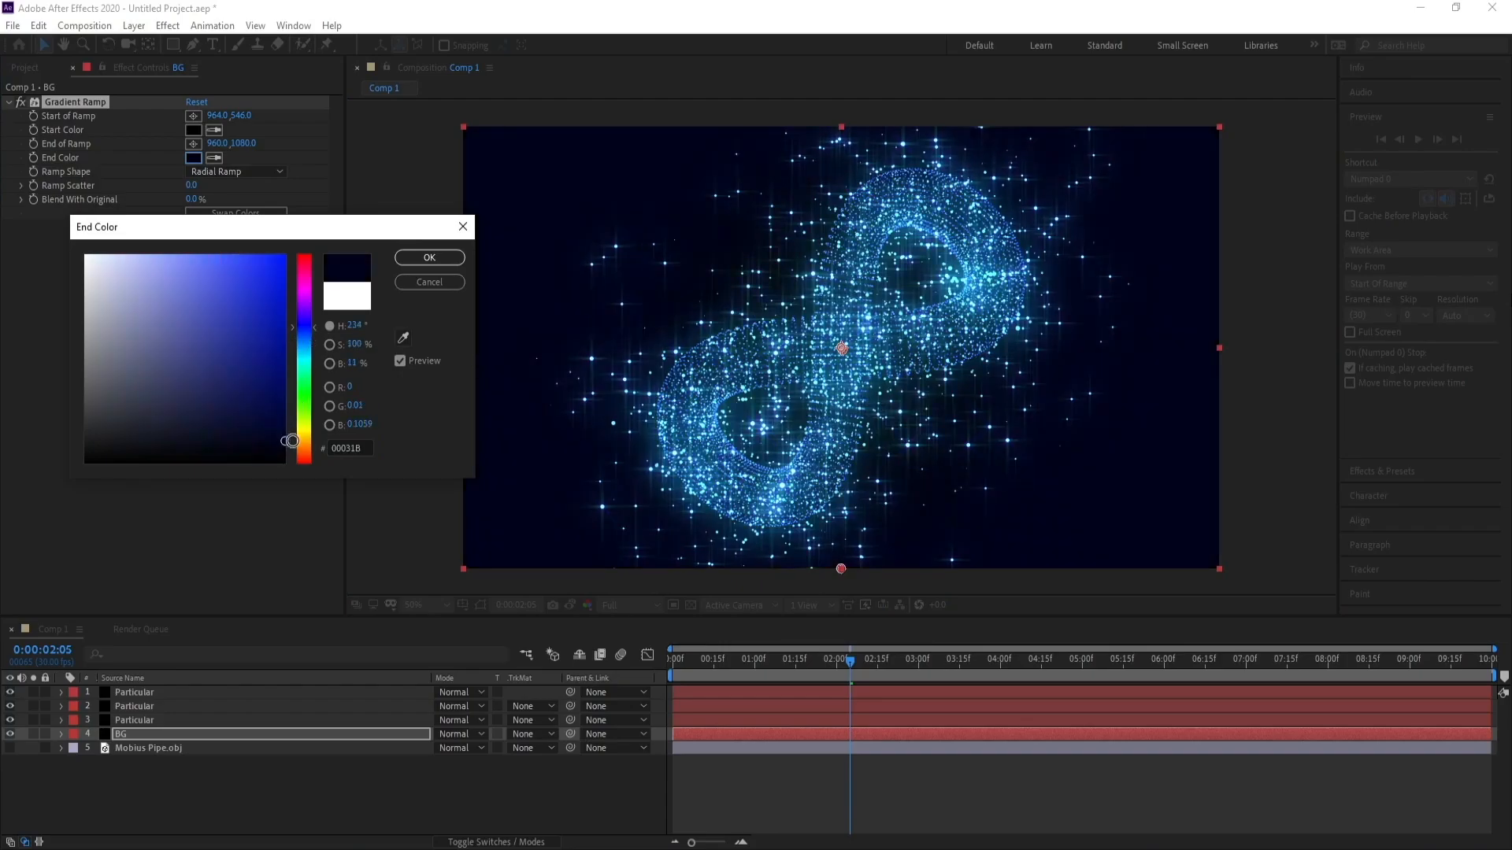
pyautogui.click(429, 258)
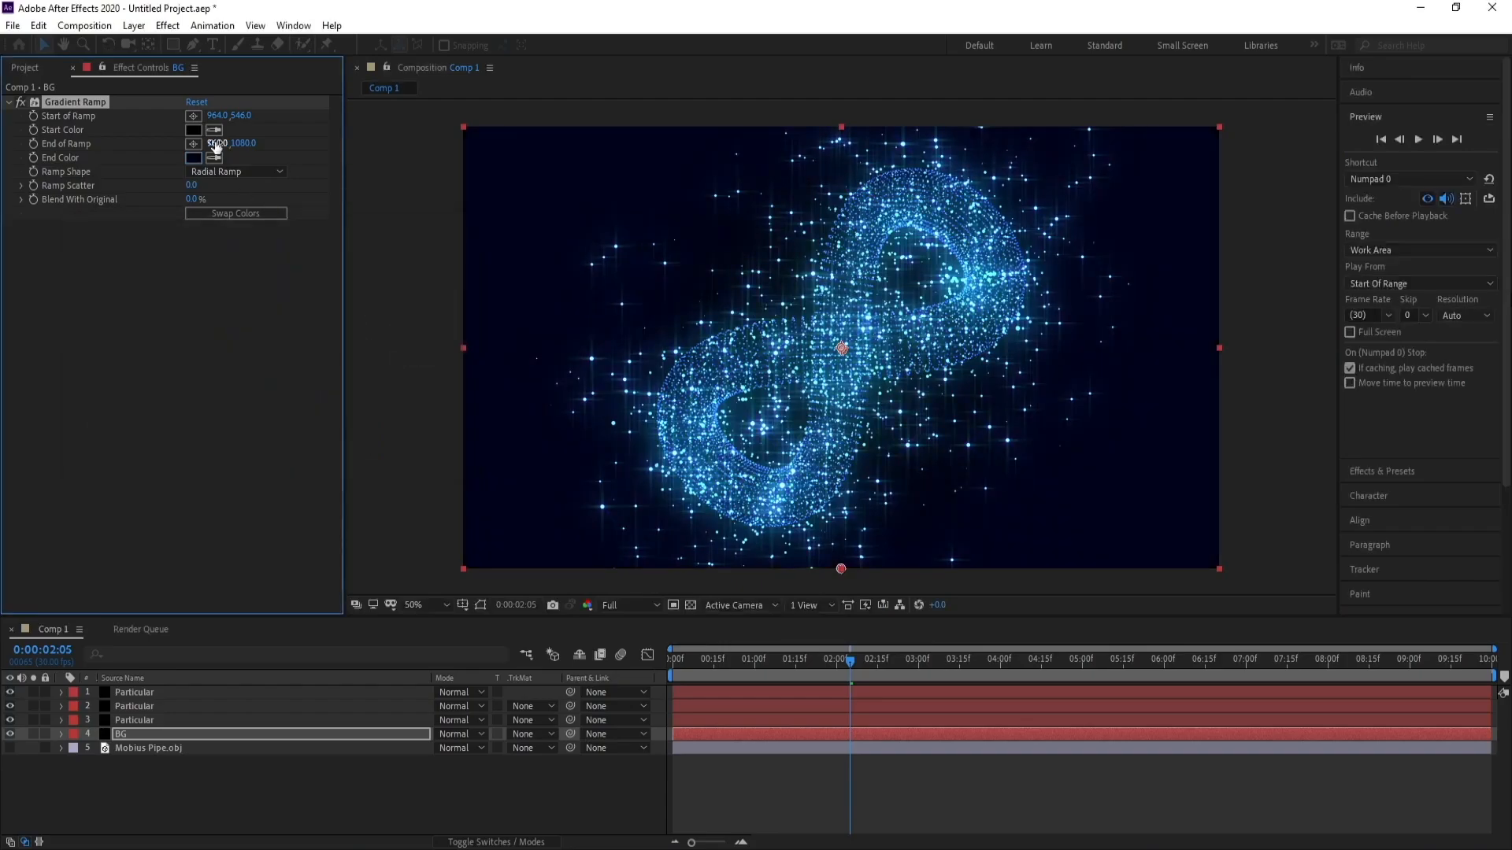
# Set the ramp's Start Color to a deep purple, hex 39008F.
pyautogui.click(193, 130)
pyautogui.click(305, 338)
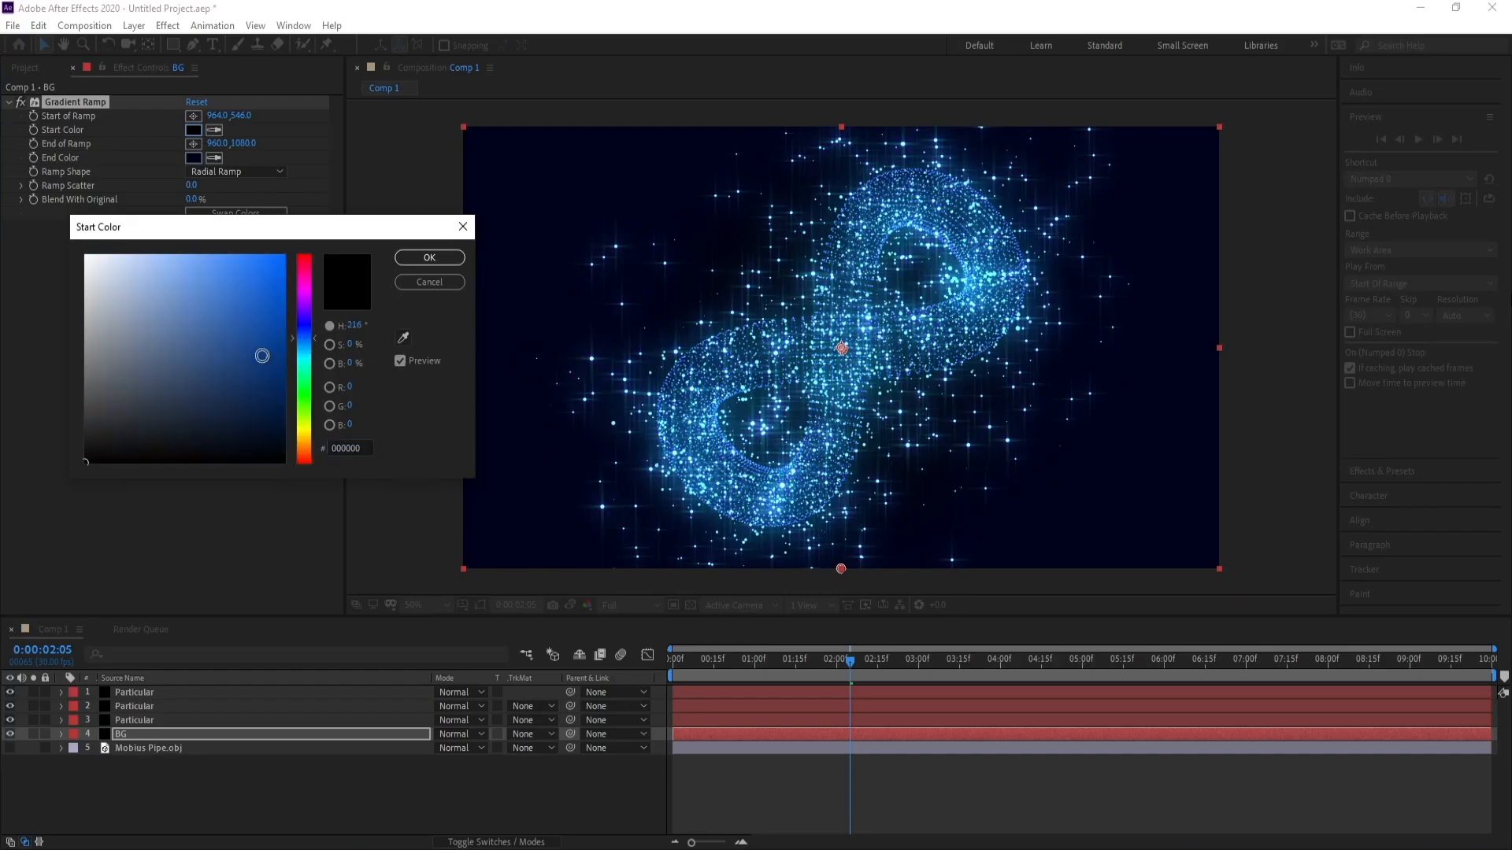
pyautogui.click(267, 397)
pyautogui.moveTo(279, 423); pyautogui.dragTo(285, 391)
pyautogui.click(305, 307)
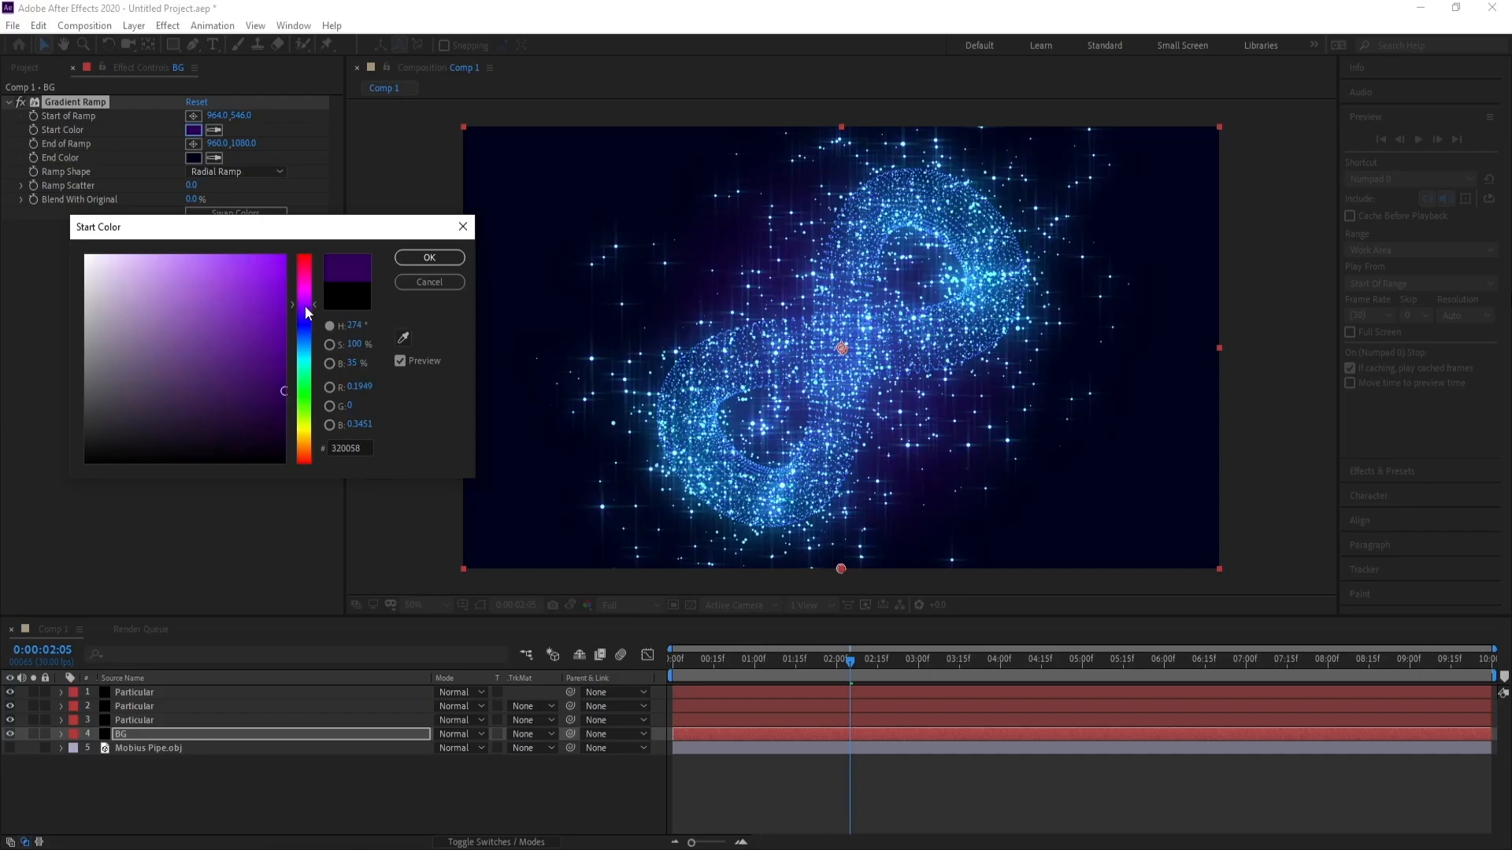
pyautogui.click(285, 396)
pyautogui.click(307, 298)
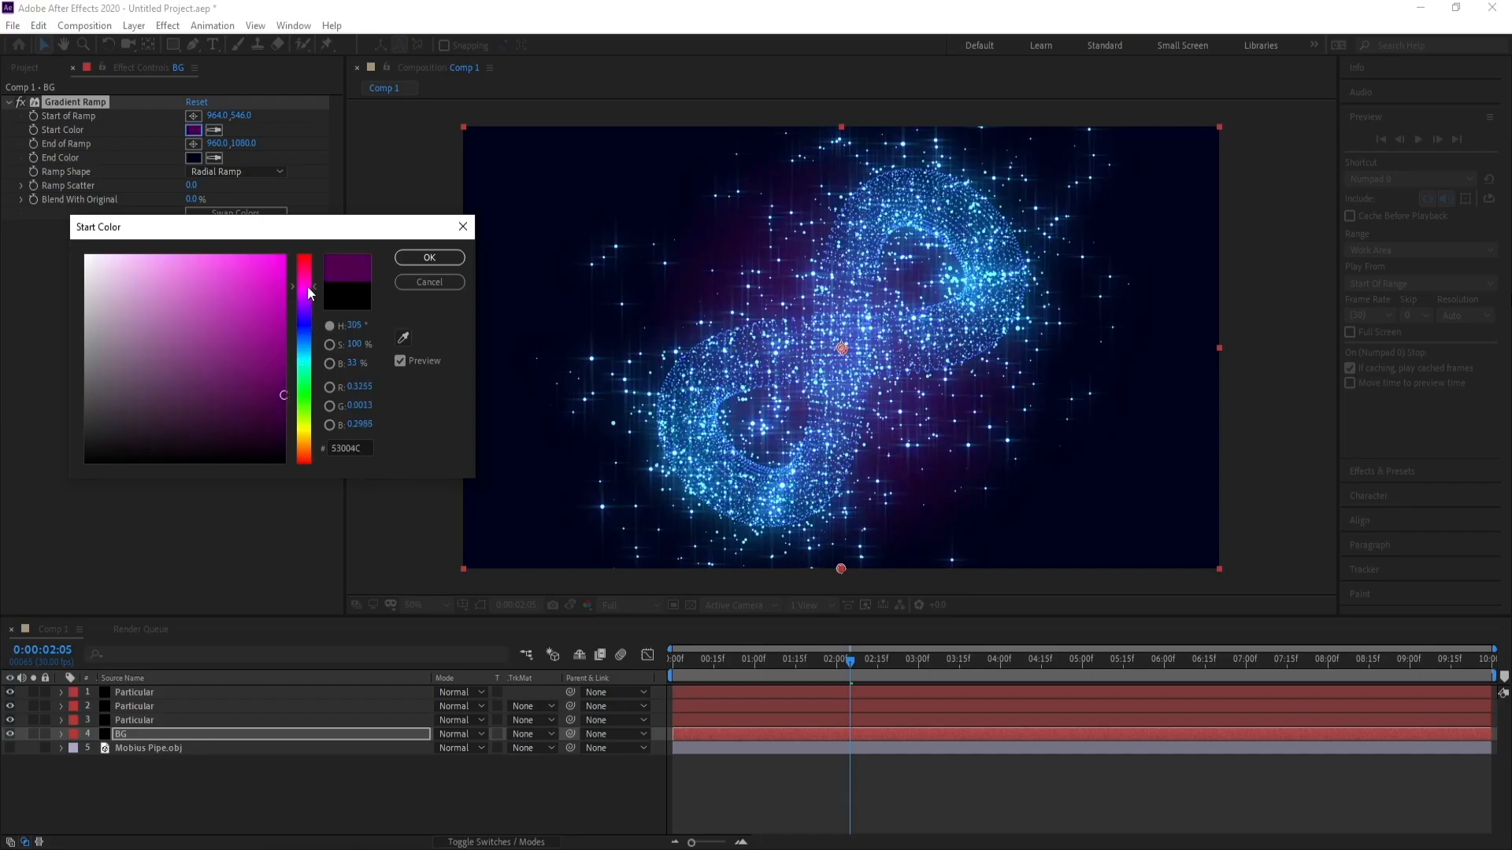
pyautogui.click(308, 300)
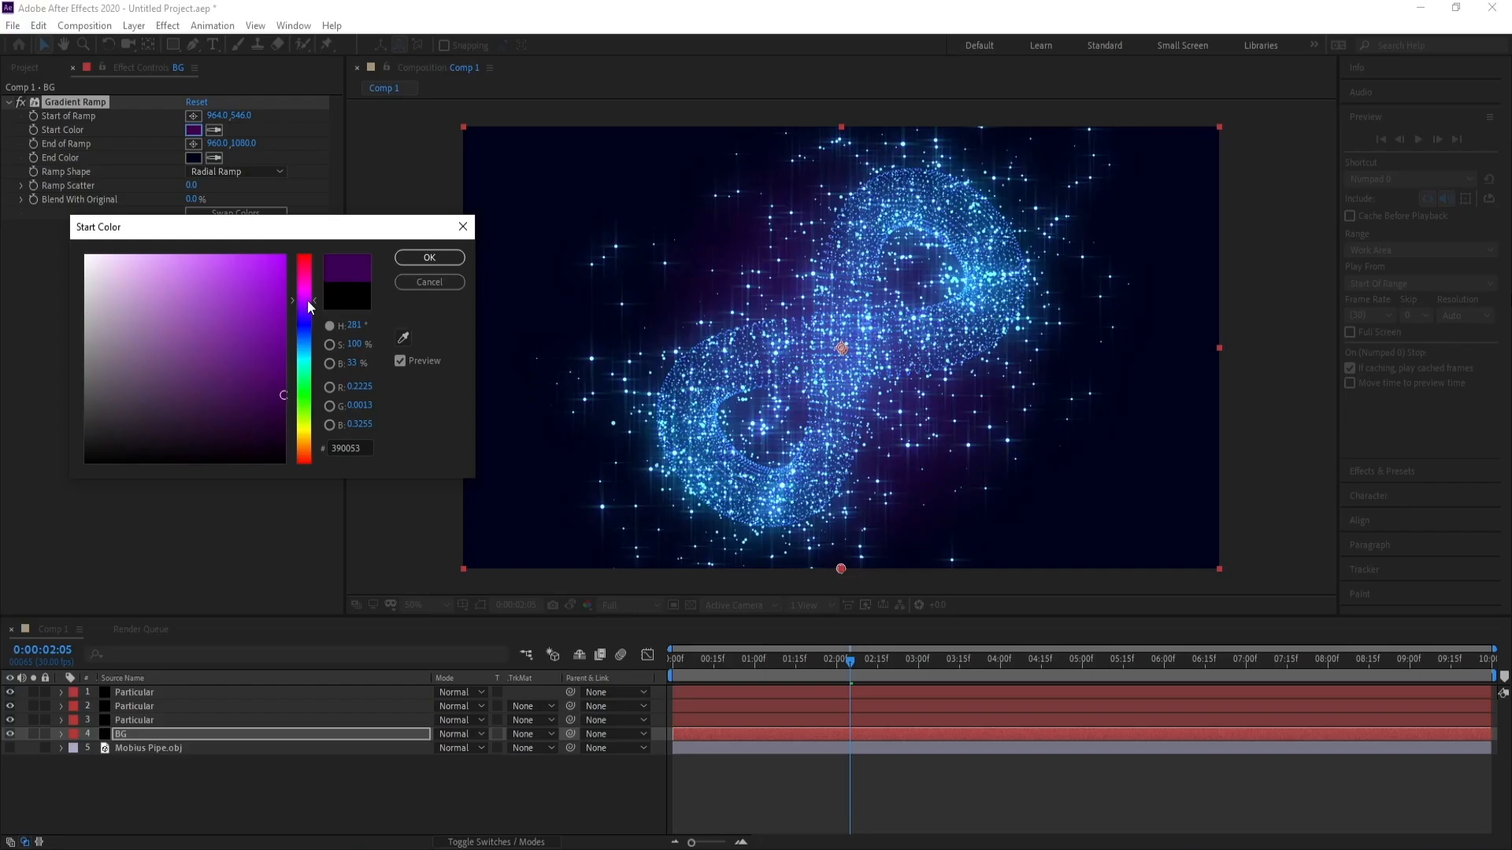
pyautogui.moveTo(281, 396)
pyautogui.mouseDown()
pyautogui.moveTo(287, 371)
pyautogui.moveTo(291, 389)
pyautogui.mouseUp()
pyautogui.moveTo(303, 313); pyautogui.dragTo(308, 312)
pyautogui.moveTo(267, 371); pyautogui.dragTo(297, 346)
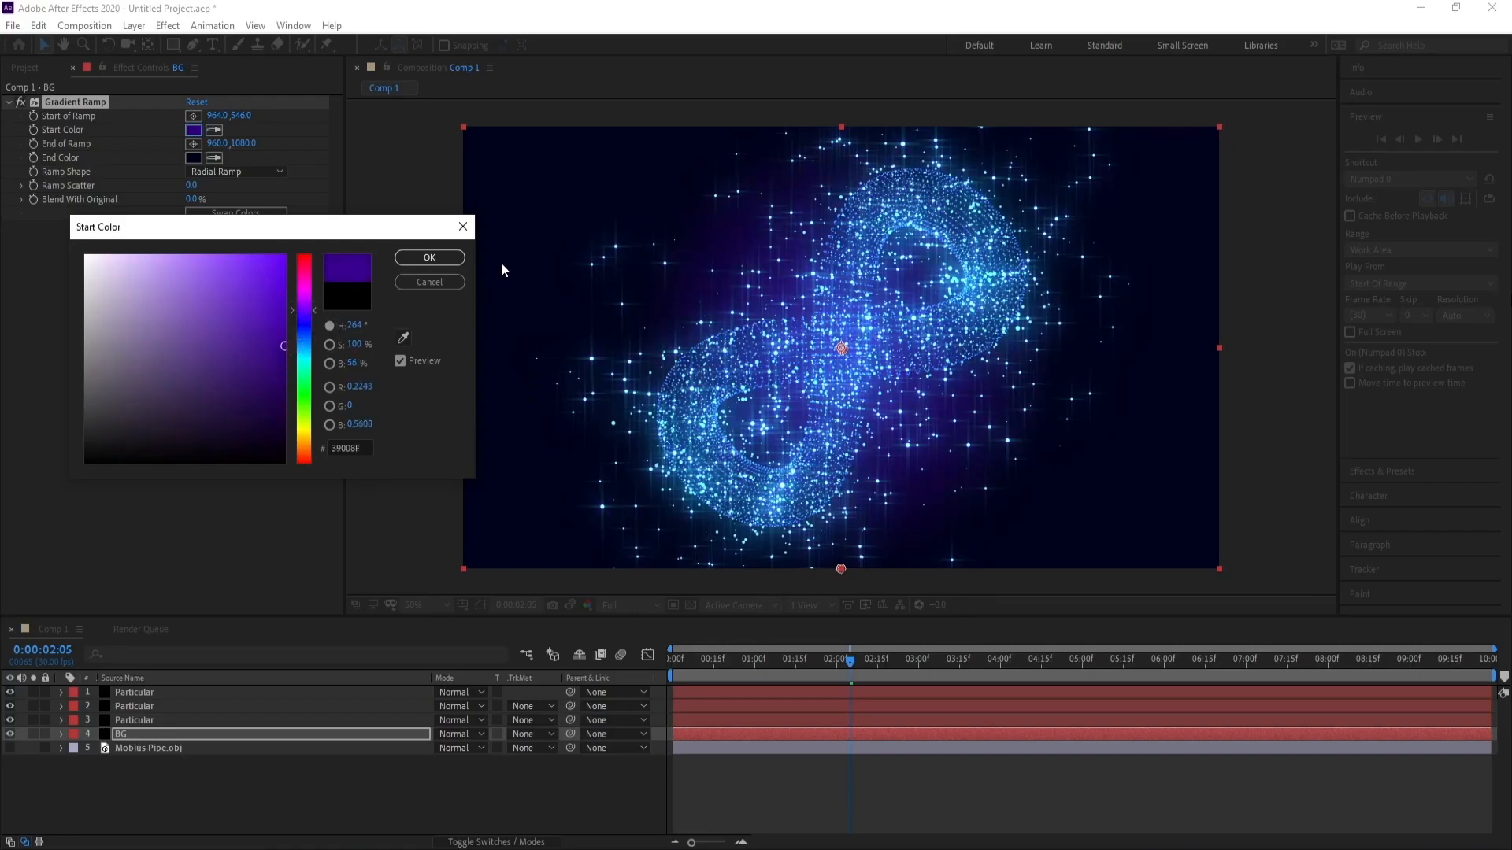
pyautogui.click(429, 257)
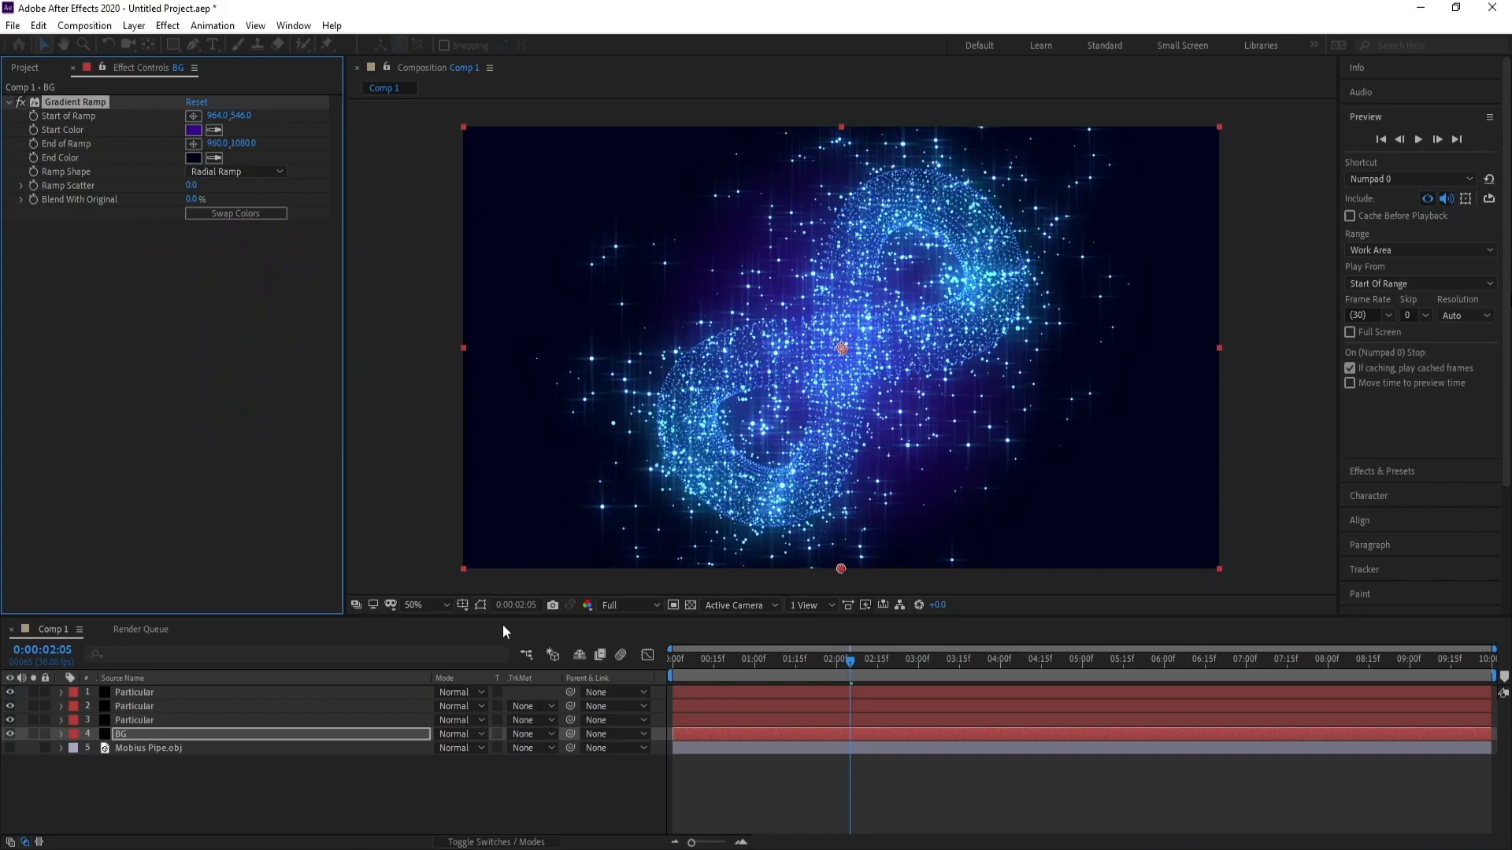
# Create a new solid named OP at the top of the layer stack.
pyautogui.click(131, 739)
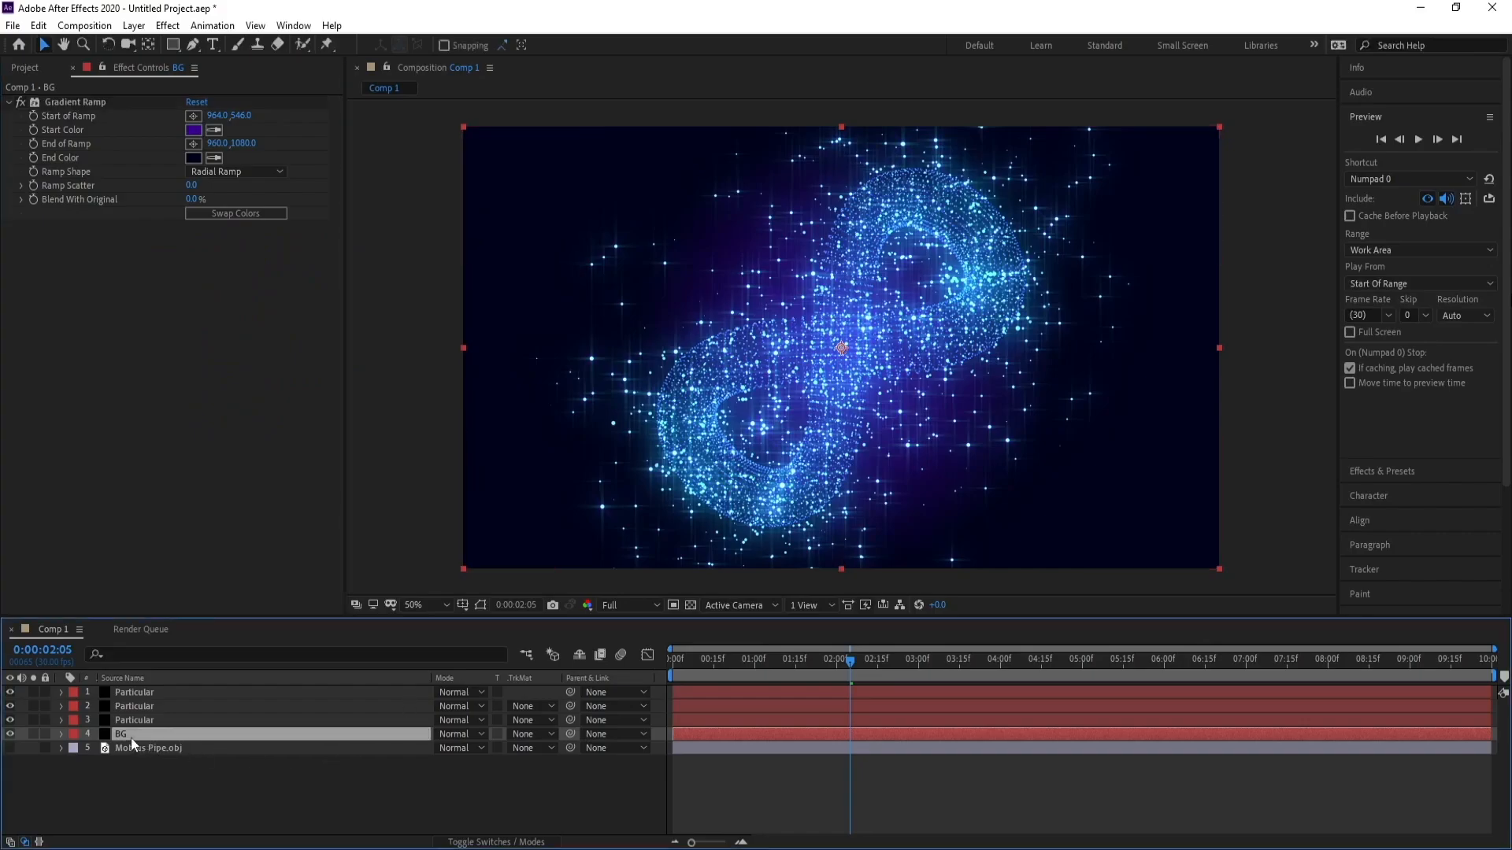
pyautogui.click(138, 695)
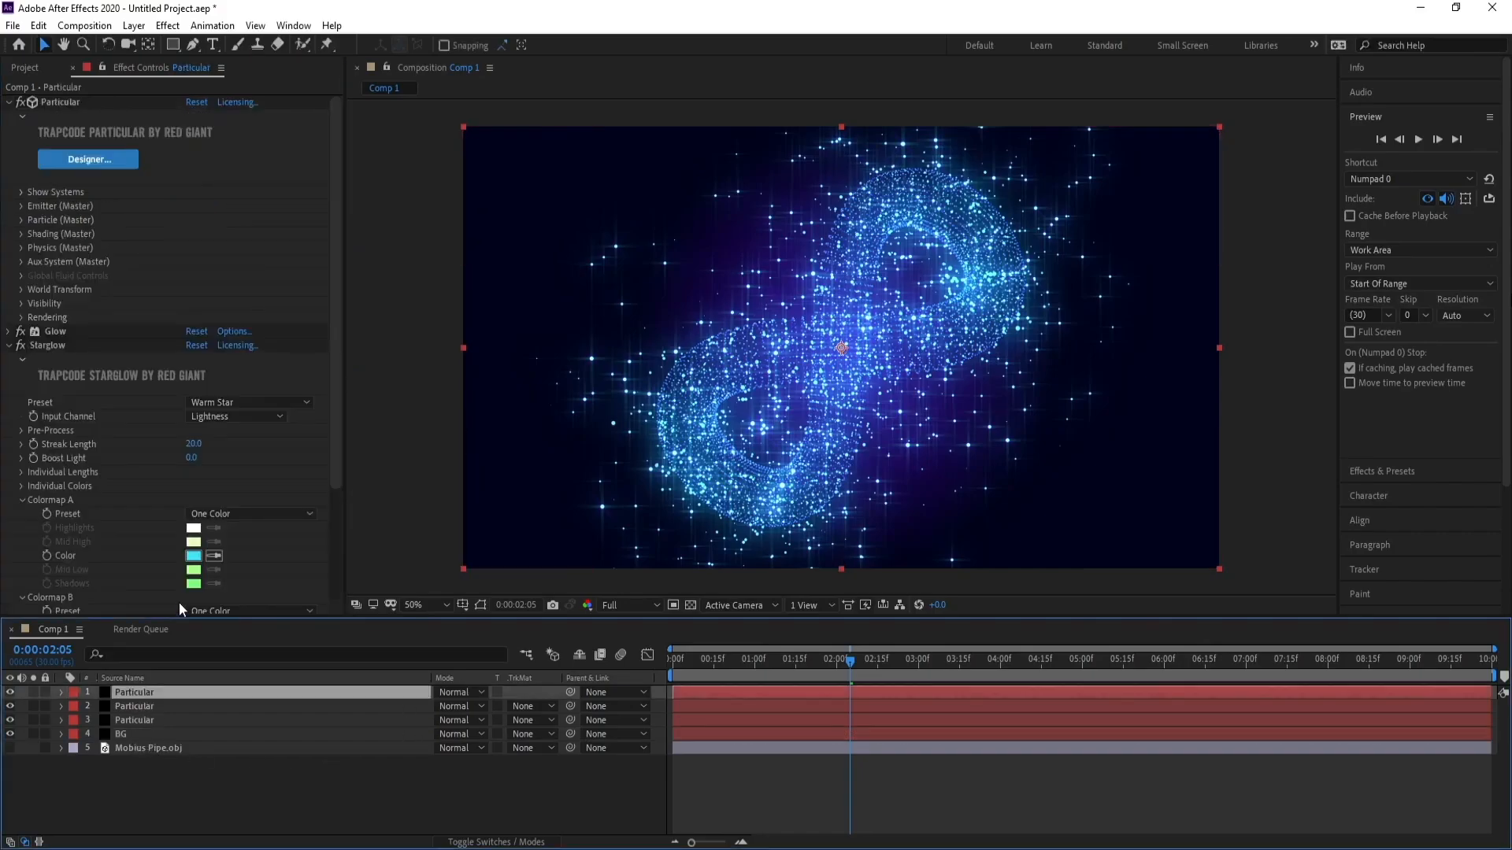
pyautogui.click(130, 26)
pyautogui.moveTo(175, 47)
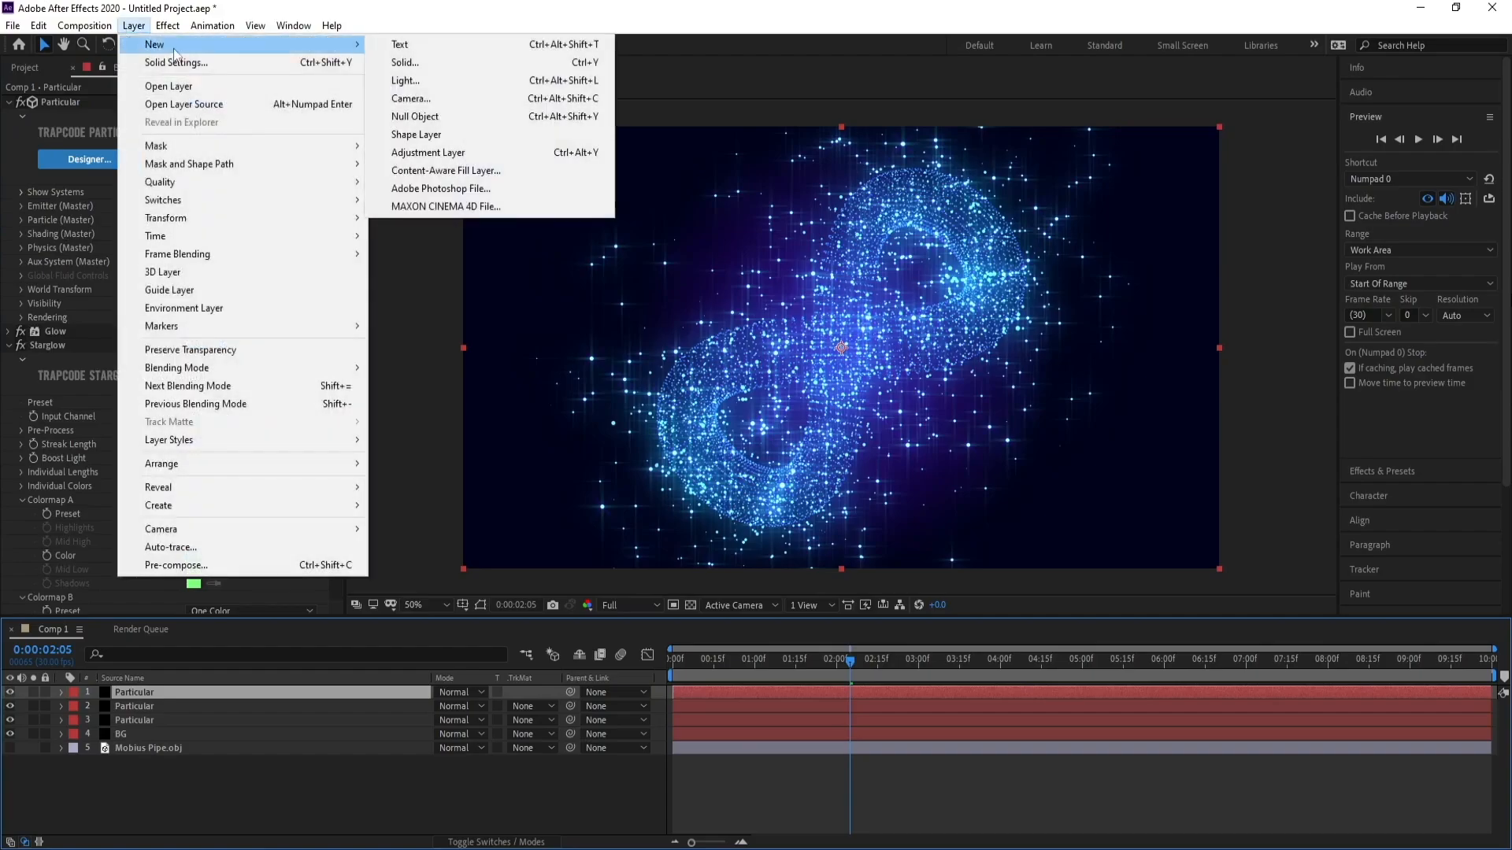
pyautogui.click(406, 64)
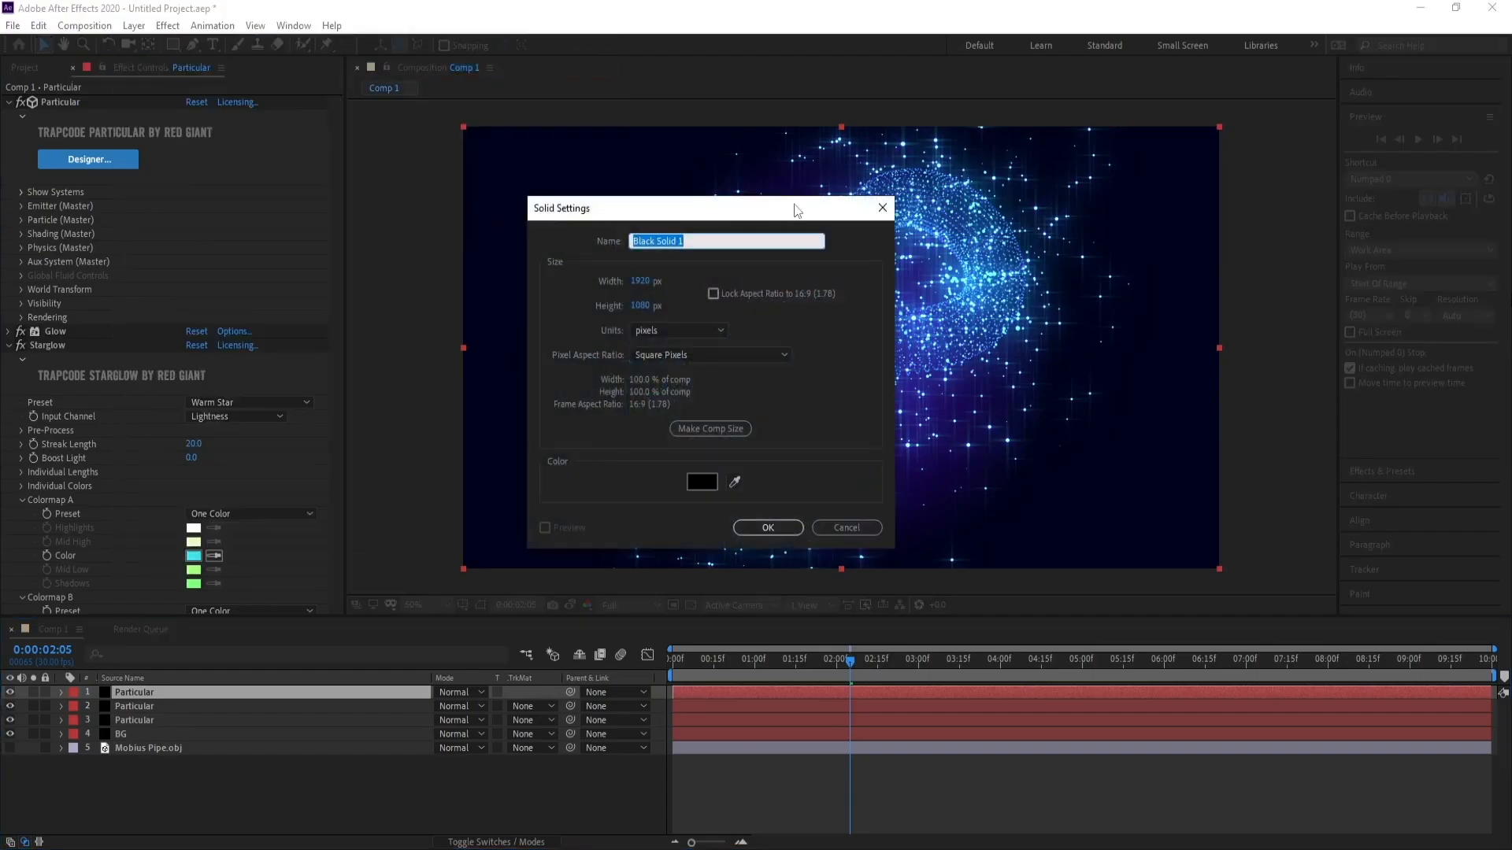
pyautogui.write('OP')
pyautogui.press('Return')
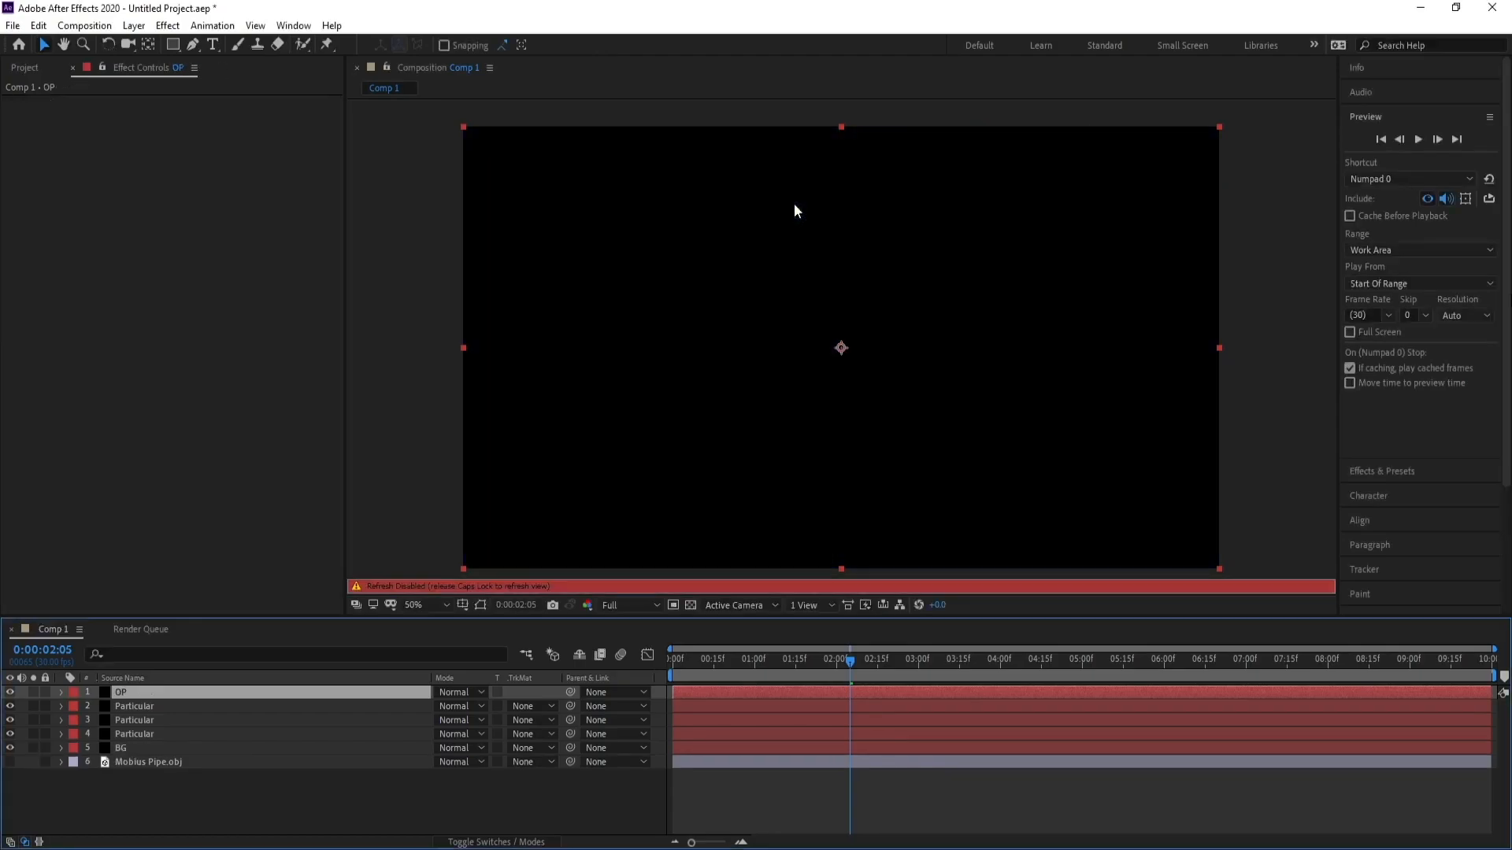
# Apply the Video Copilot Optical Flares effect to the OP solid.
pyautogui.press('capslock')
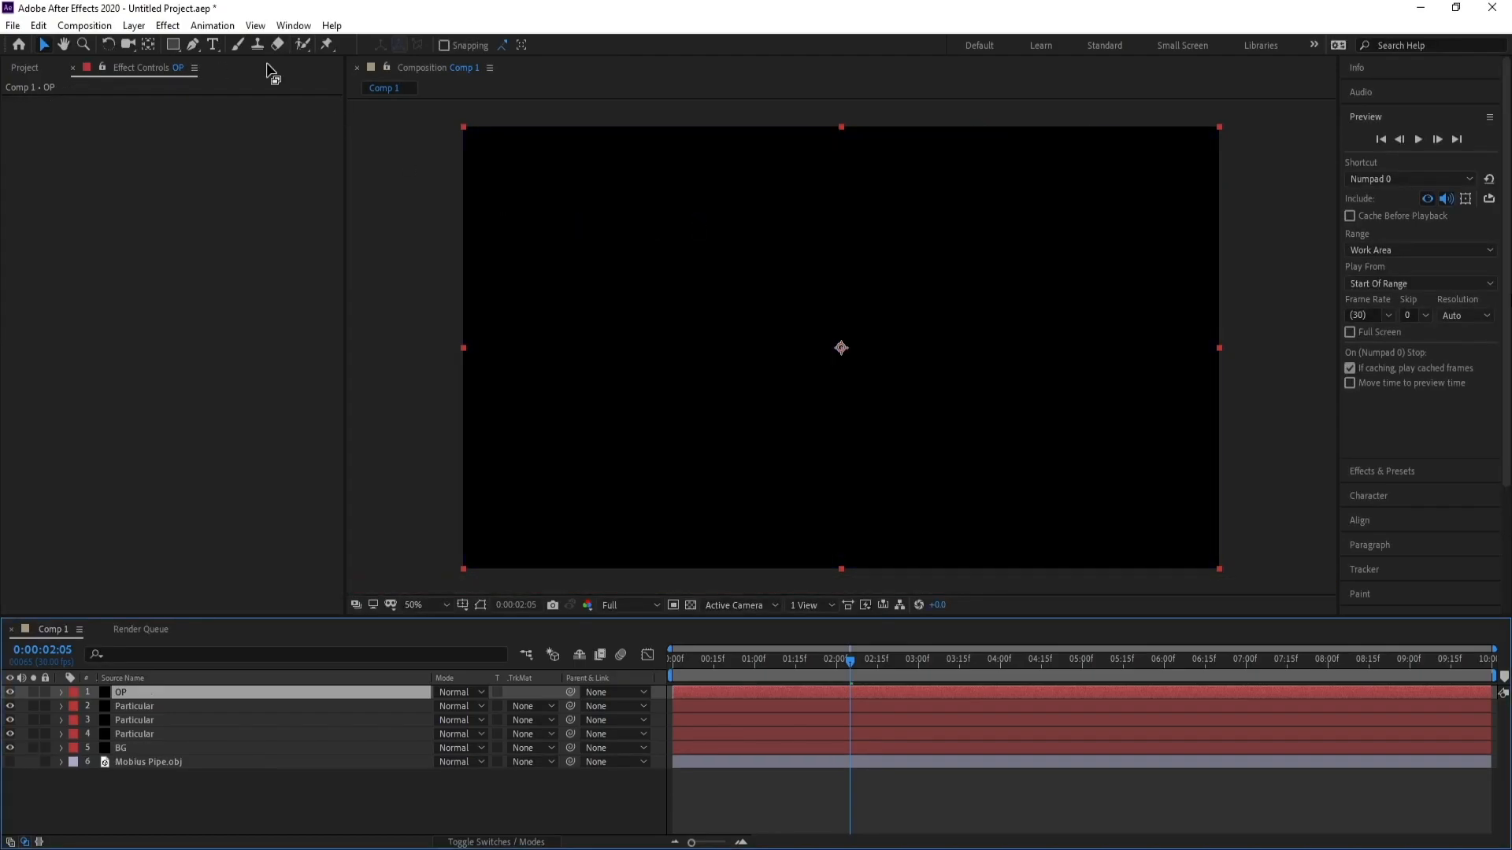
pyautogui.click(169, 25)
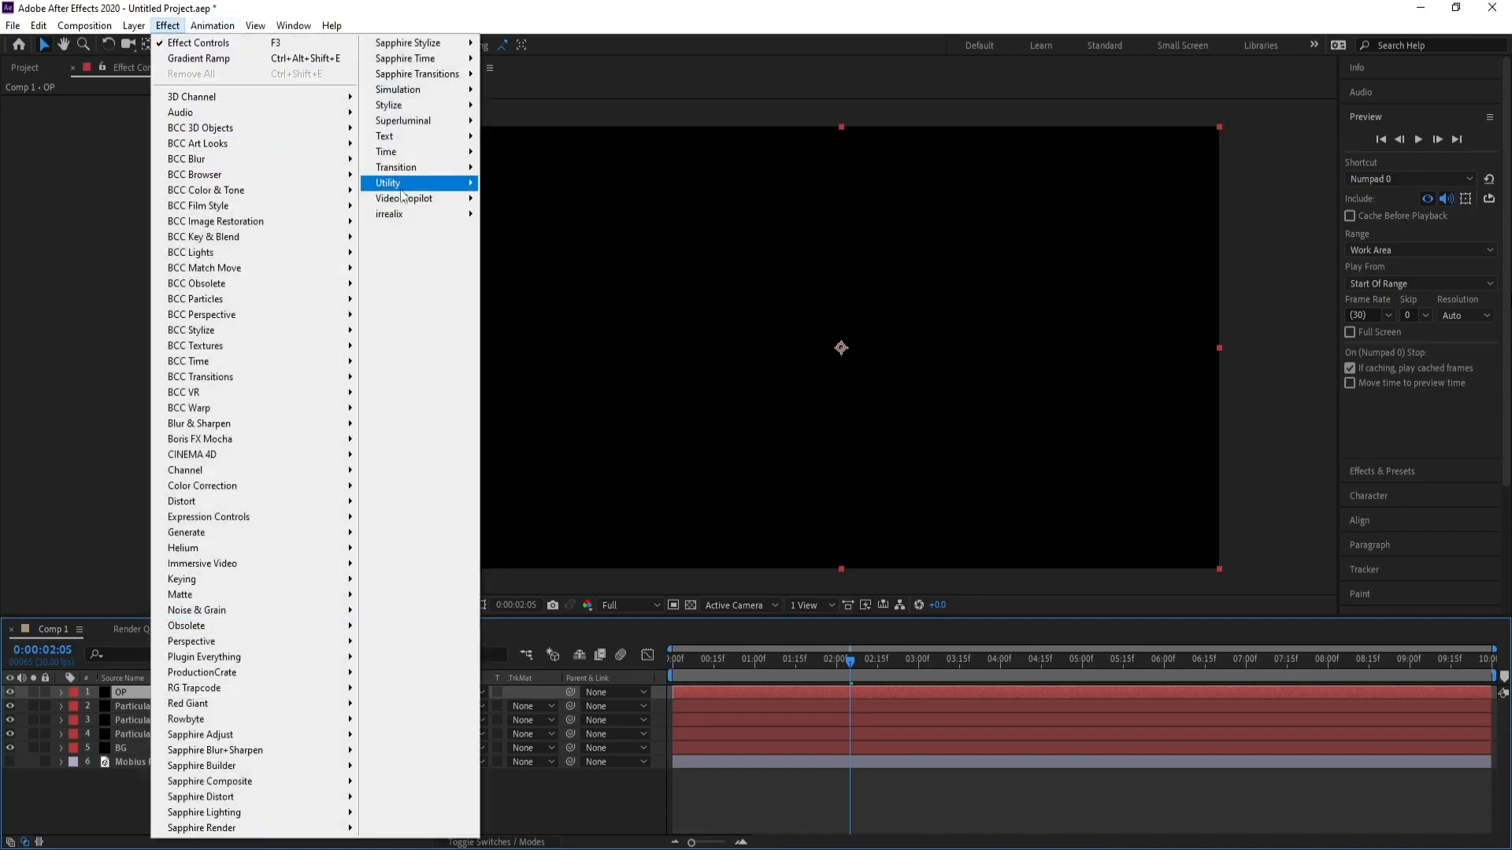
pyautogui.moveTo(437, 206)
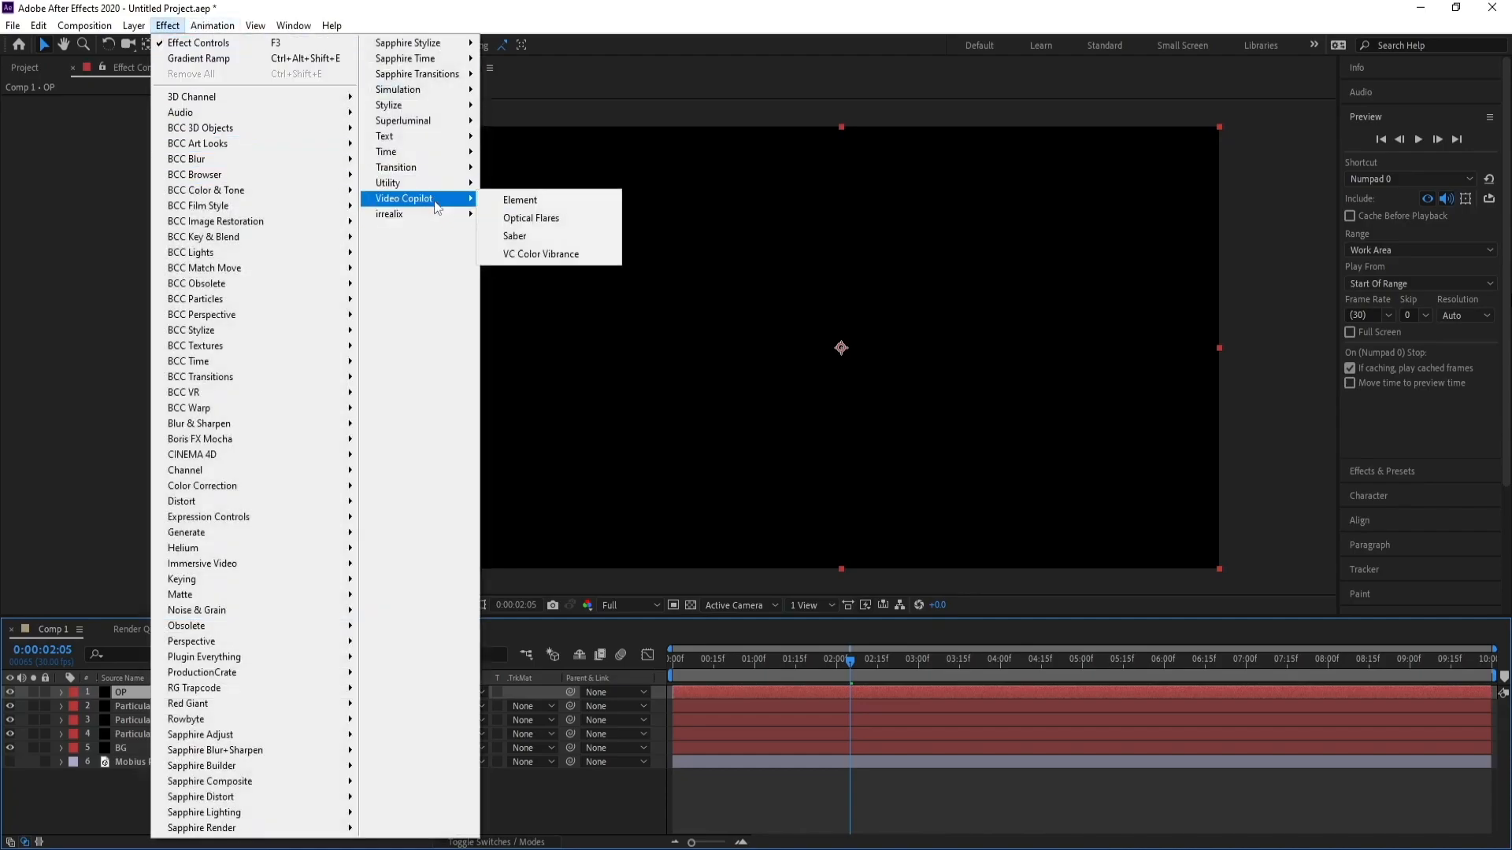
pyautogui.click(532, 220)
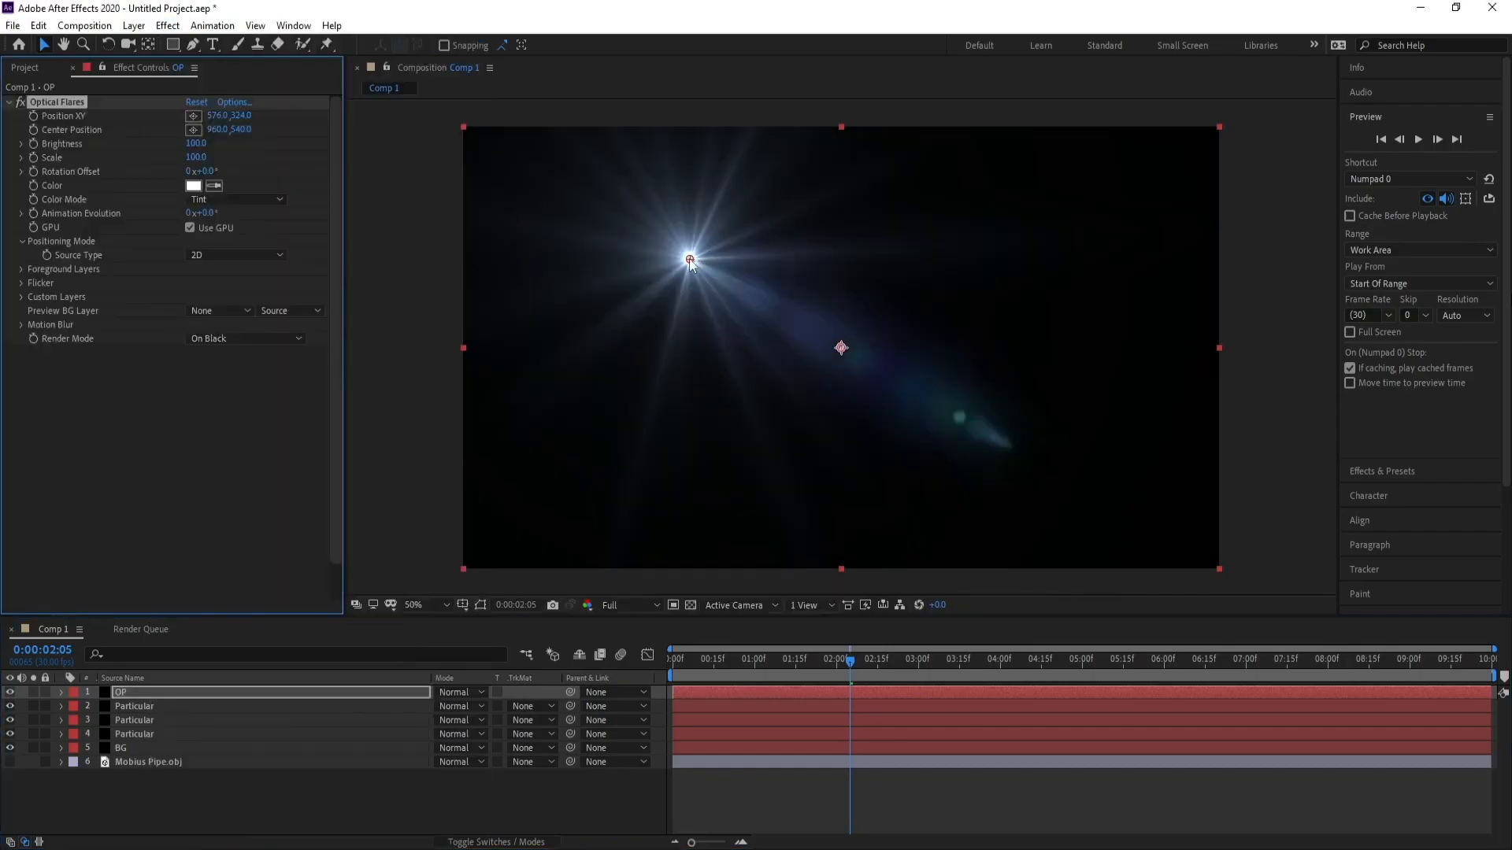
# Move the flare to the top-left corner and set the OP layer's blending mode to Screen.
pyautogui.moveTo(690, 259); pyautogui.dragTo(468, 133)
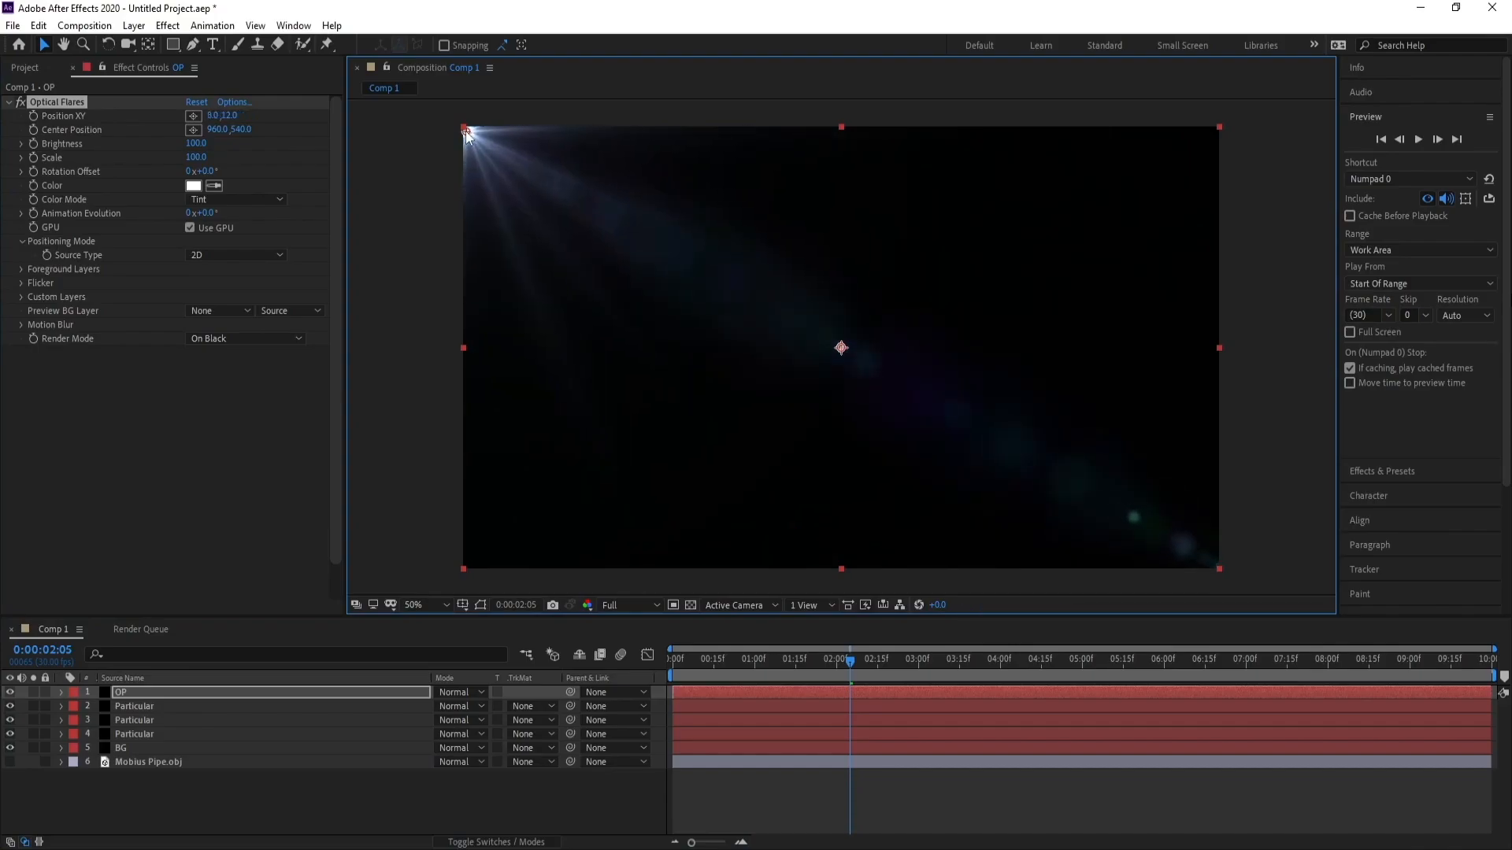
pyautogui.click(471, 693)
pyautogui.click(526, 346)
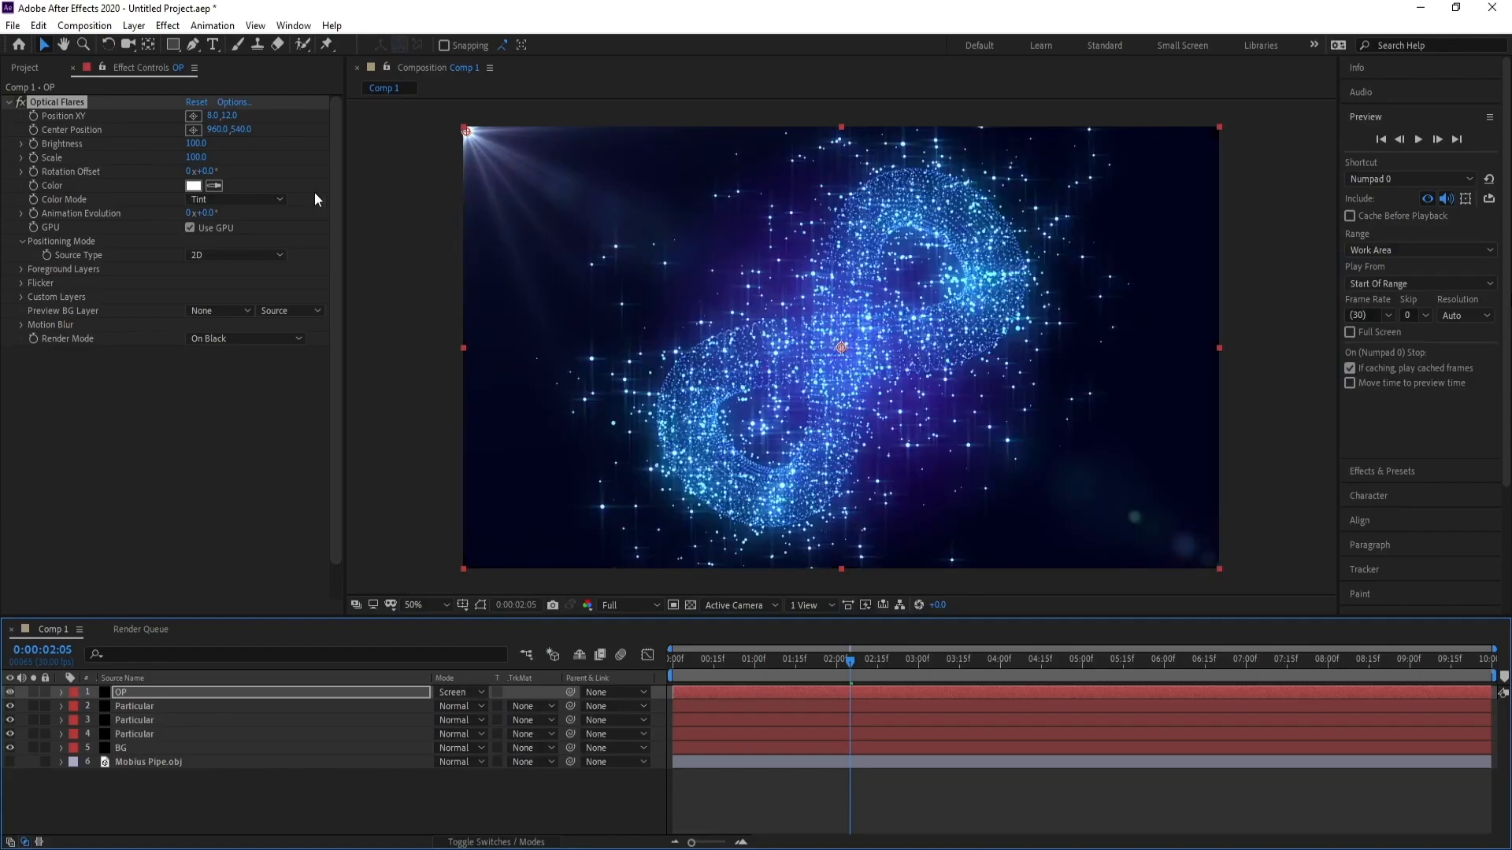
# Open the Optical Flares options and load the Tac Light preset from the Natural Flares folder.
pyautogui.click(235, 103)
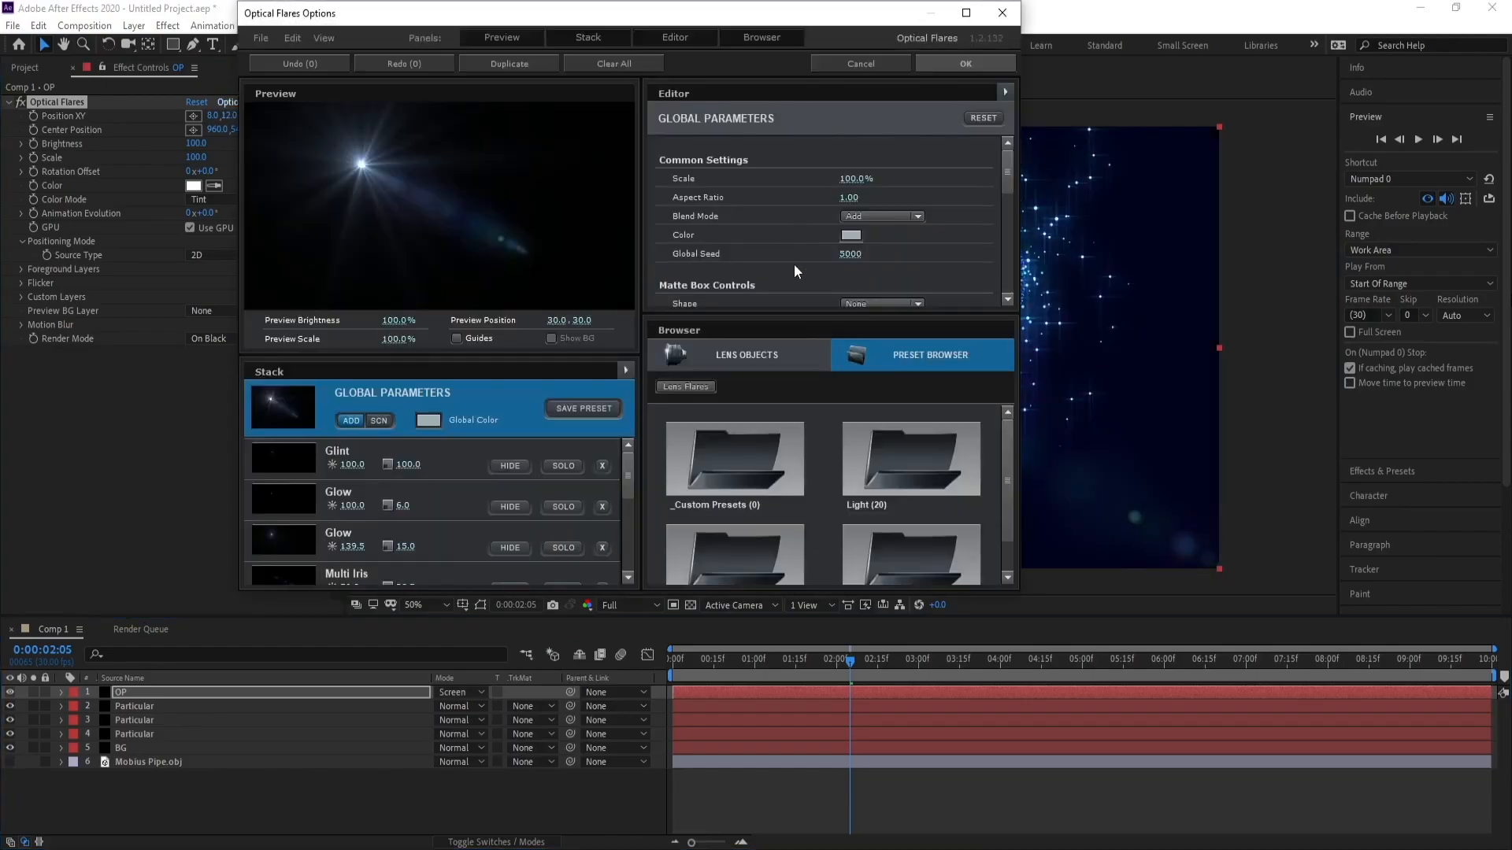
pyautogui.moveTo(1007, 449); pyautogui.dragTo(1009, 491)
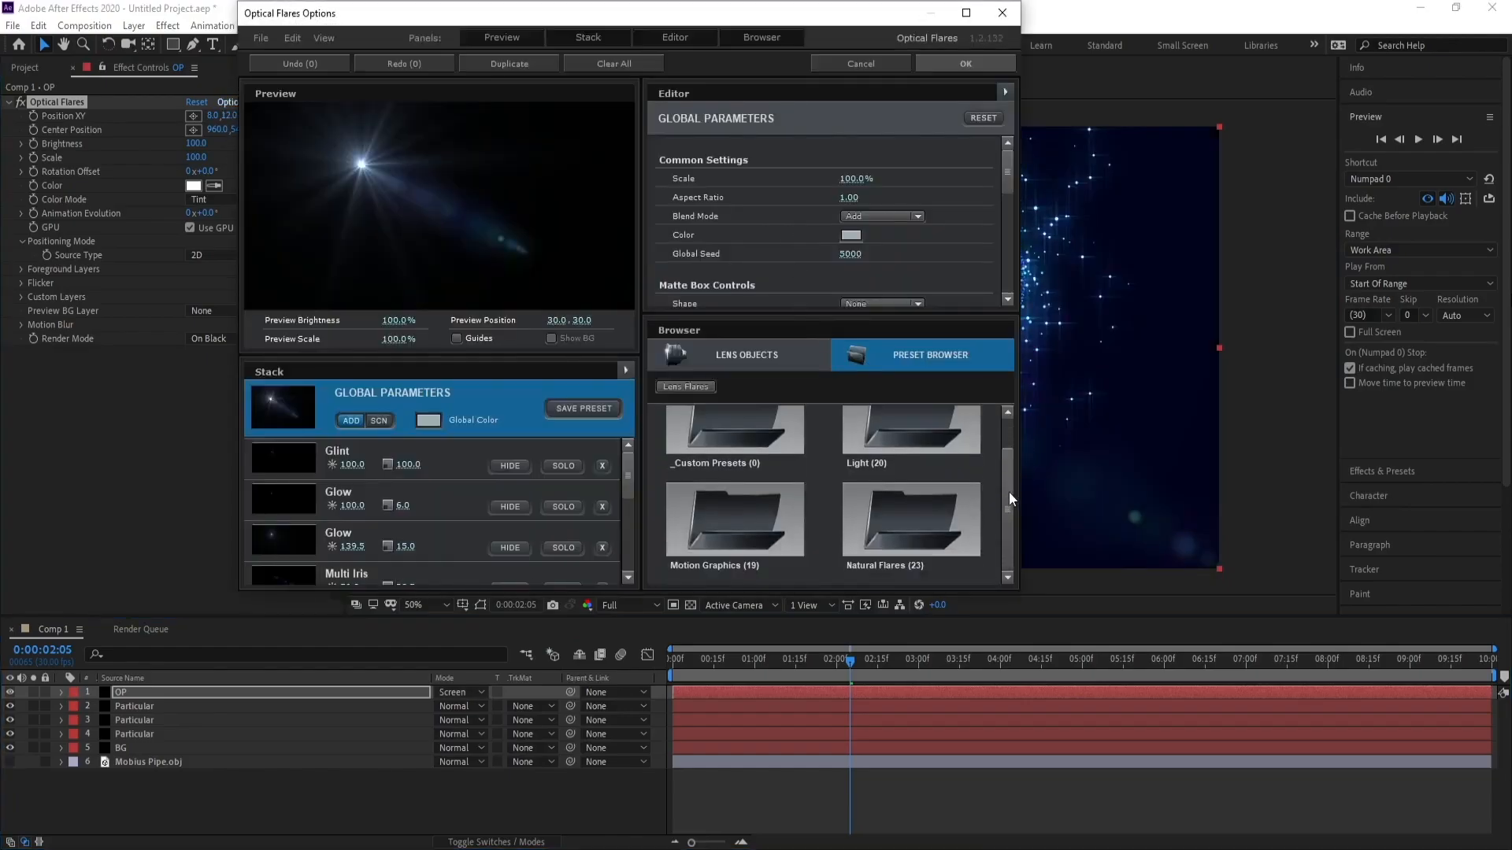
pyautogui.doubleClick(951, 523)
pyautogui.moveTo(1009, 433); pyautogui.dragTo(1009, 560)
pyautogui.click(905, 528)
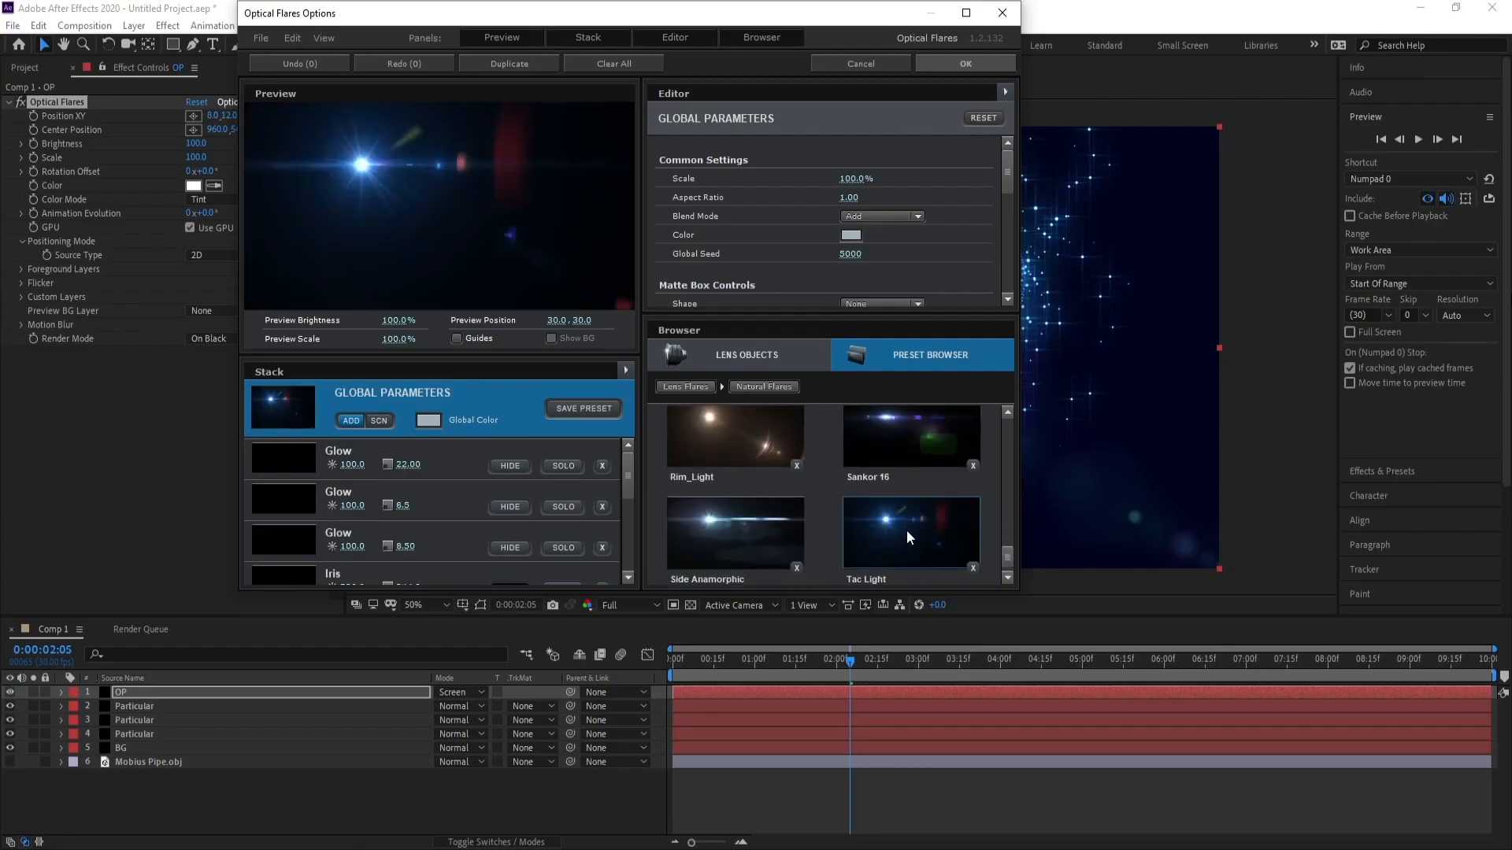
pyautogui.click(967, 63)
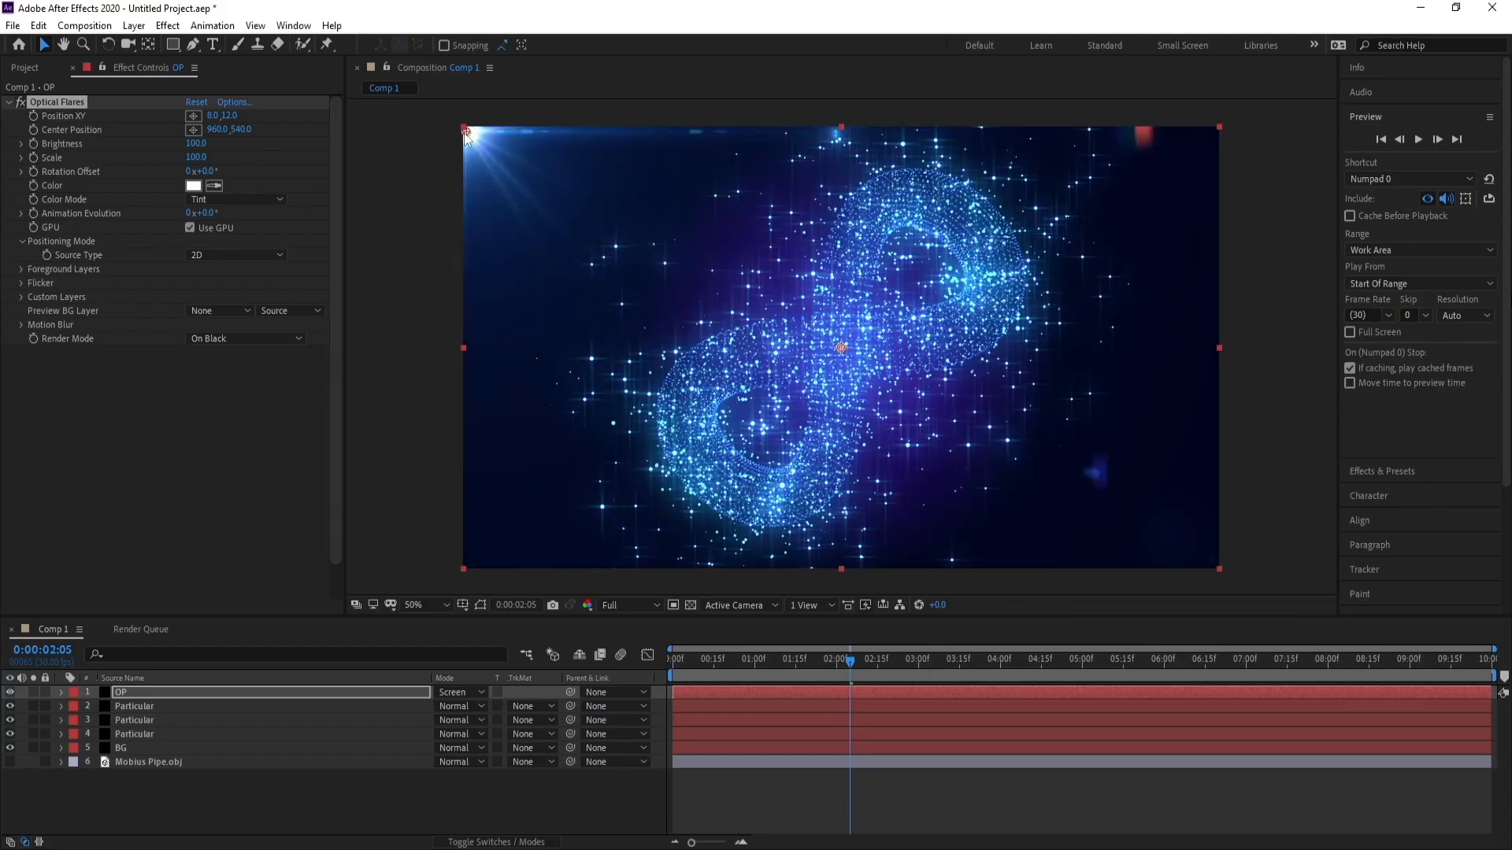
# Place the flare exactly at position 0,0 and set its tint color to light blue.
pyautogui.moveTo(466, 134); pyautogui.dragTo(463, 126)
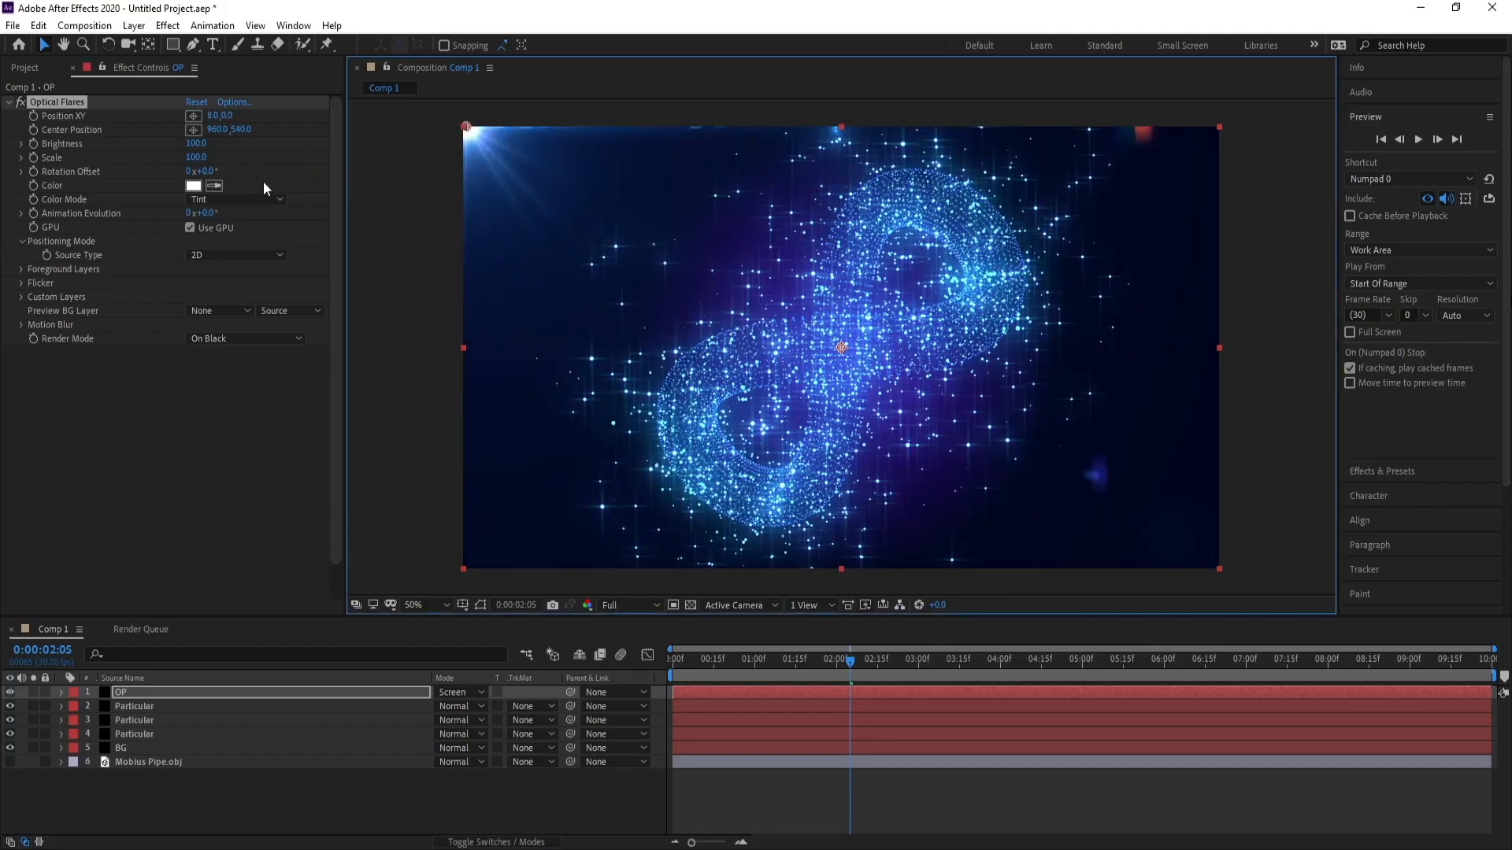
pyautogui.click(194, 186)
pyautogui.moveTo(304, 373); pyautogui.dragTo(305, 350)
pyautogui.click(232, 263)
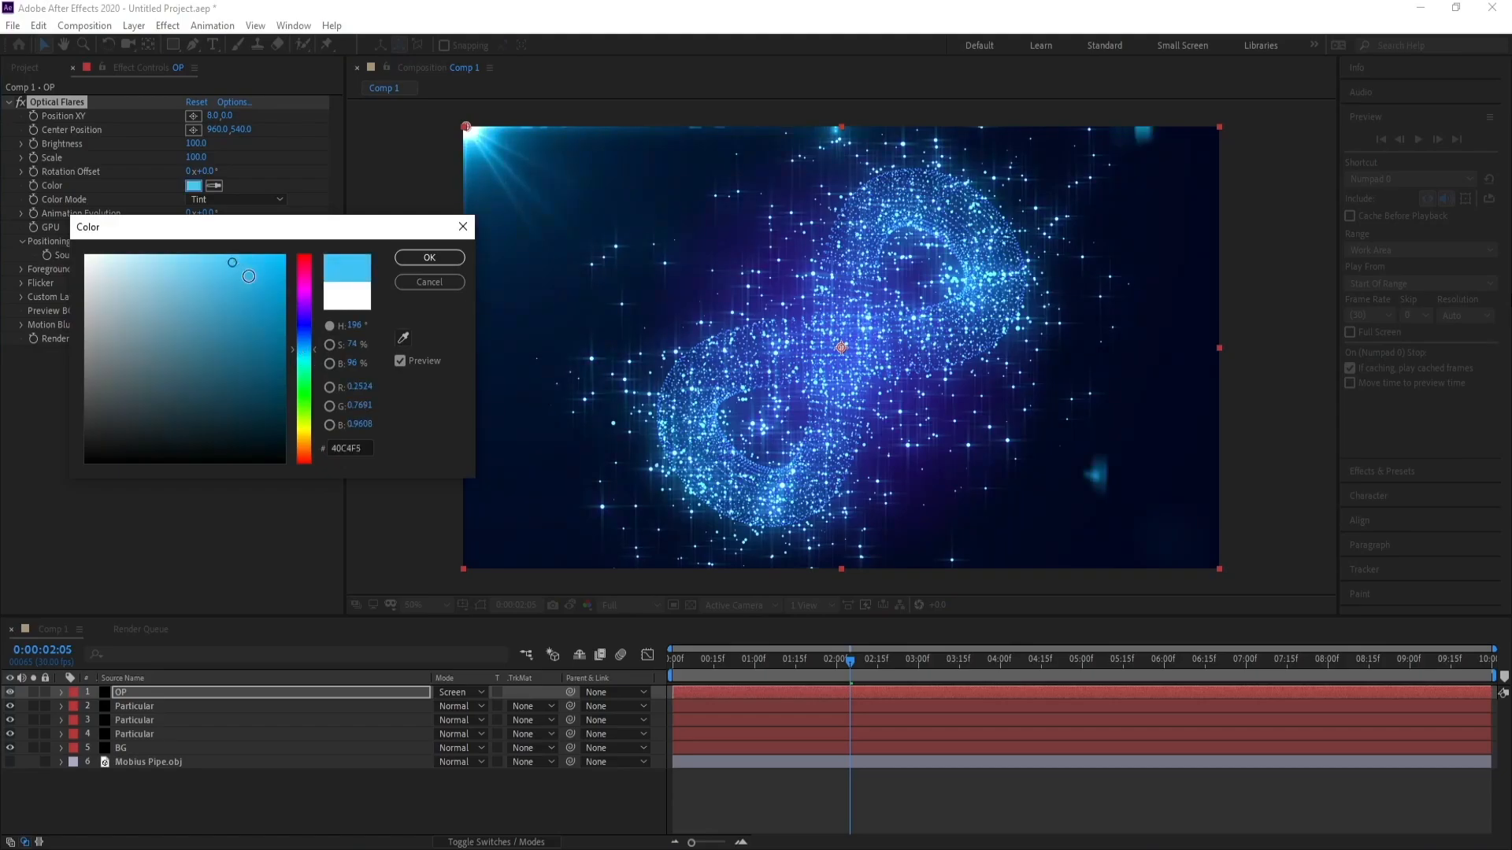
pyautogui.moveTo(244, 260); pyautogui.dragTo(244, 246)
pyautogui.moveTo(307, 336); pyautogui.dragTo(306, 345)
pyautogui.click(400, 260)
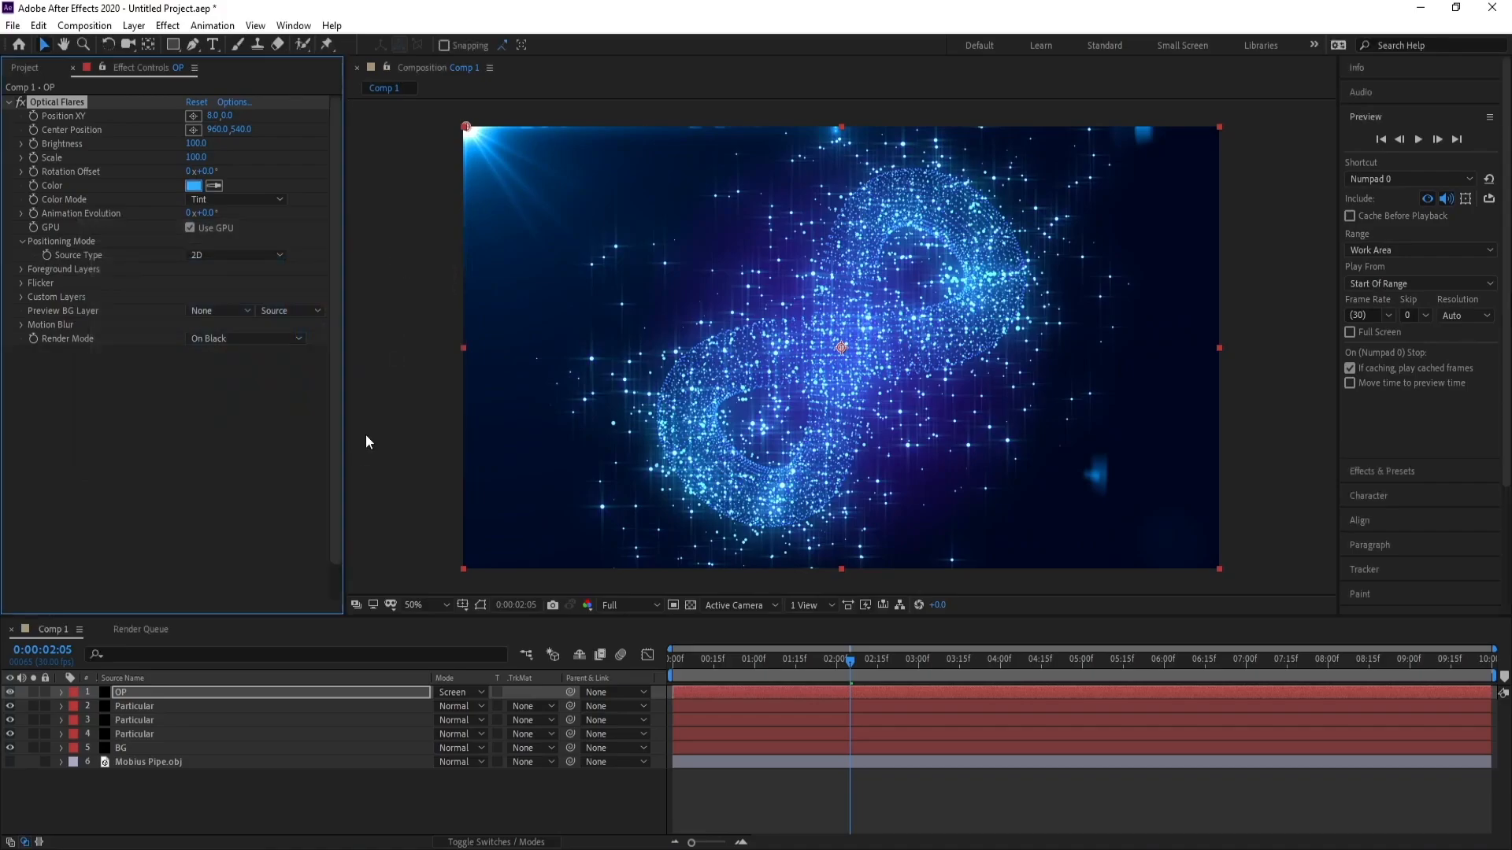
# Duplicate the OP layer and move the copy's flare to the top-right corner.
pyautogui.click(154, 695)
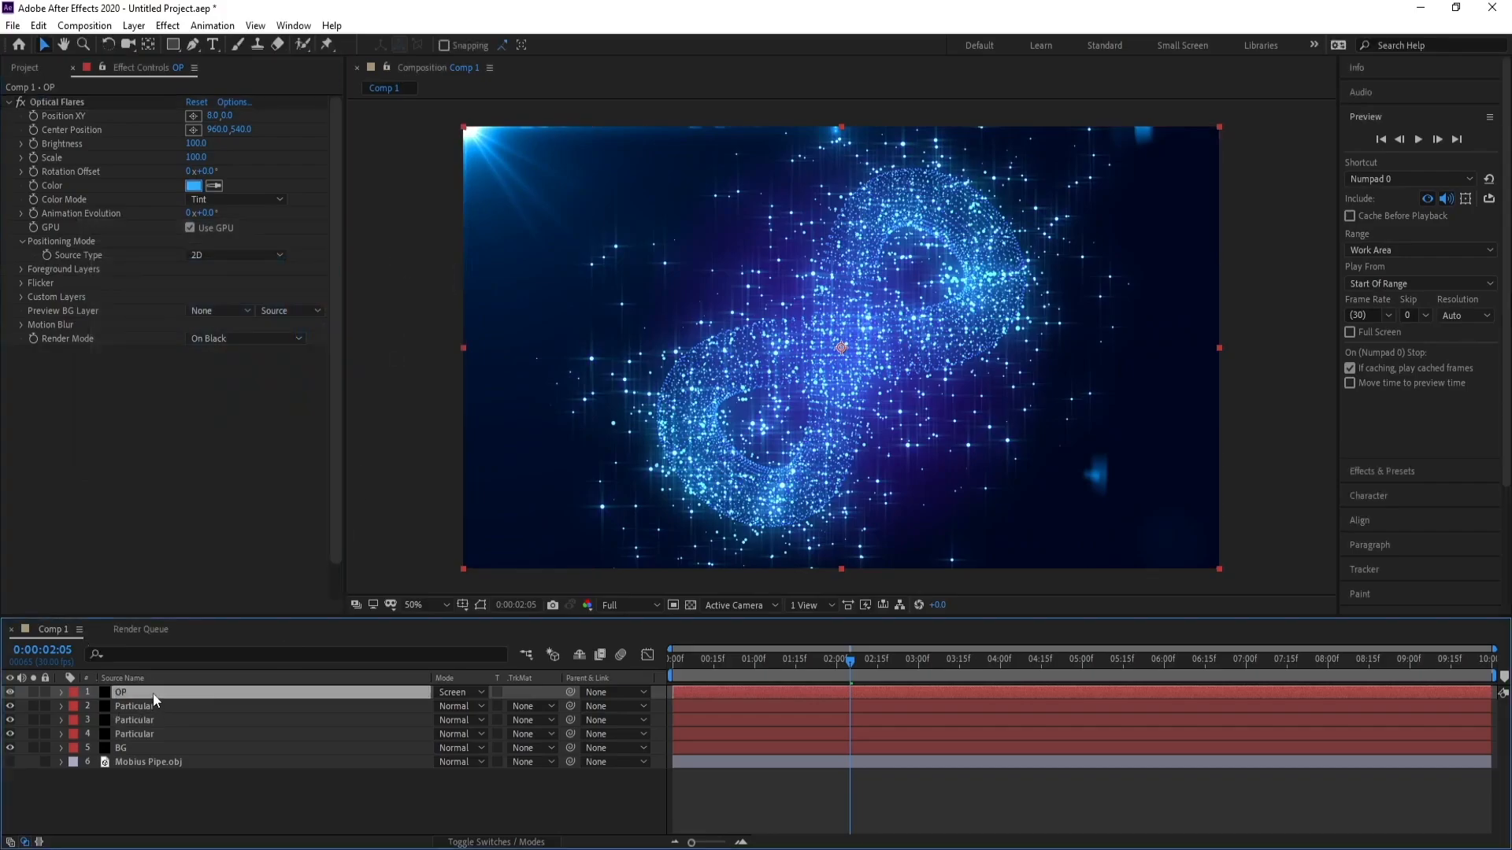
pyautogui.hotkey('ctrl', 'd')
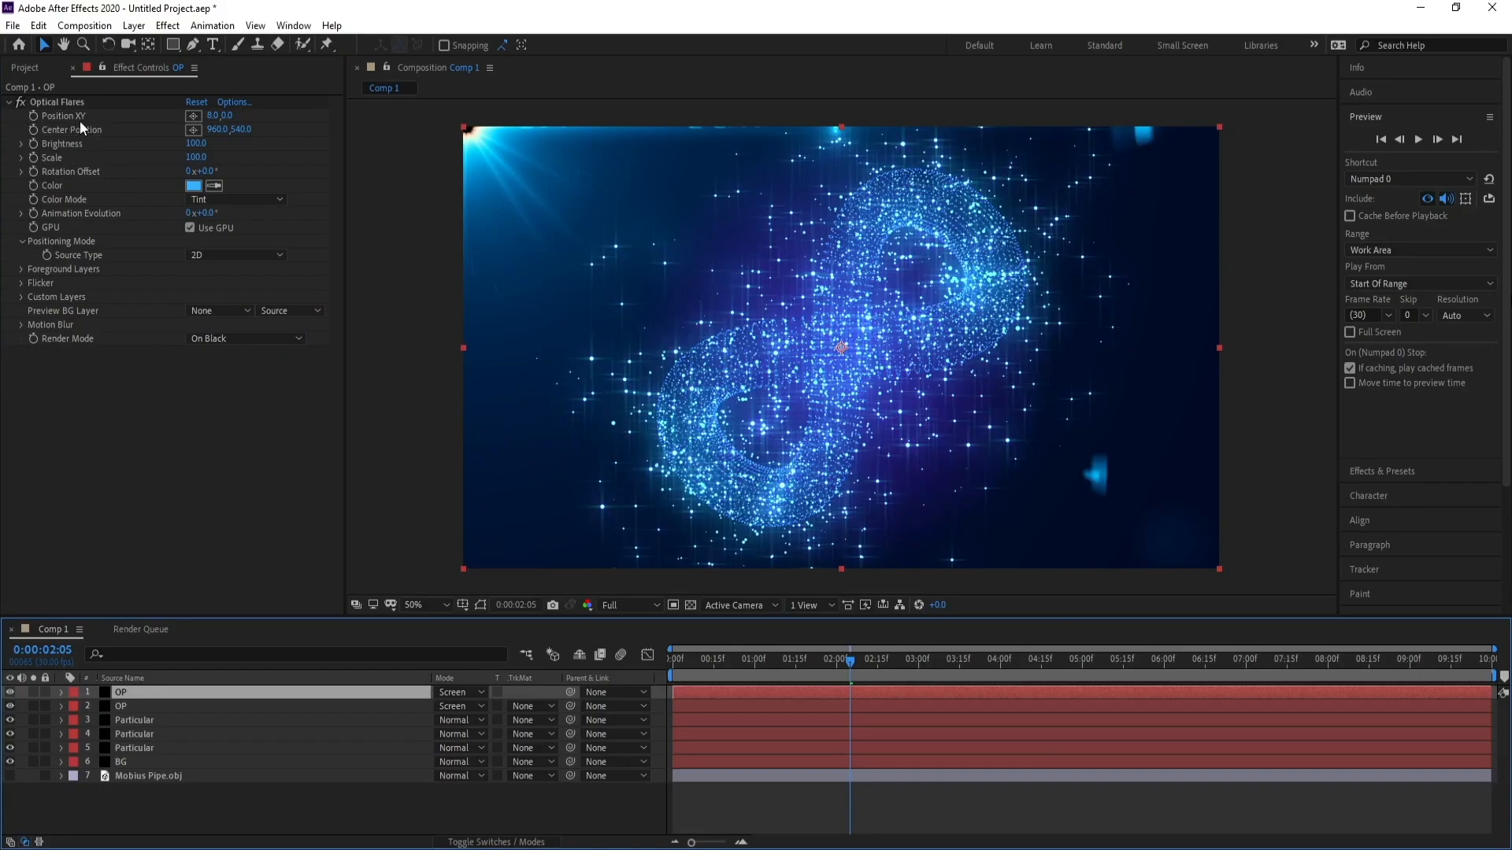
pyautogui.moveTo(206, 118); pyautogui.dragTo(455, 148)
pyautogui.moveTo(590, 126); pyautogui.dragTo(1222, 121)
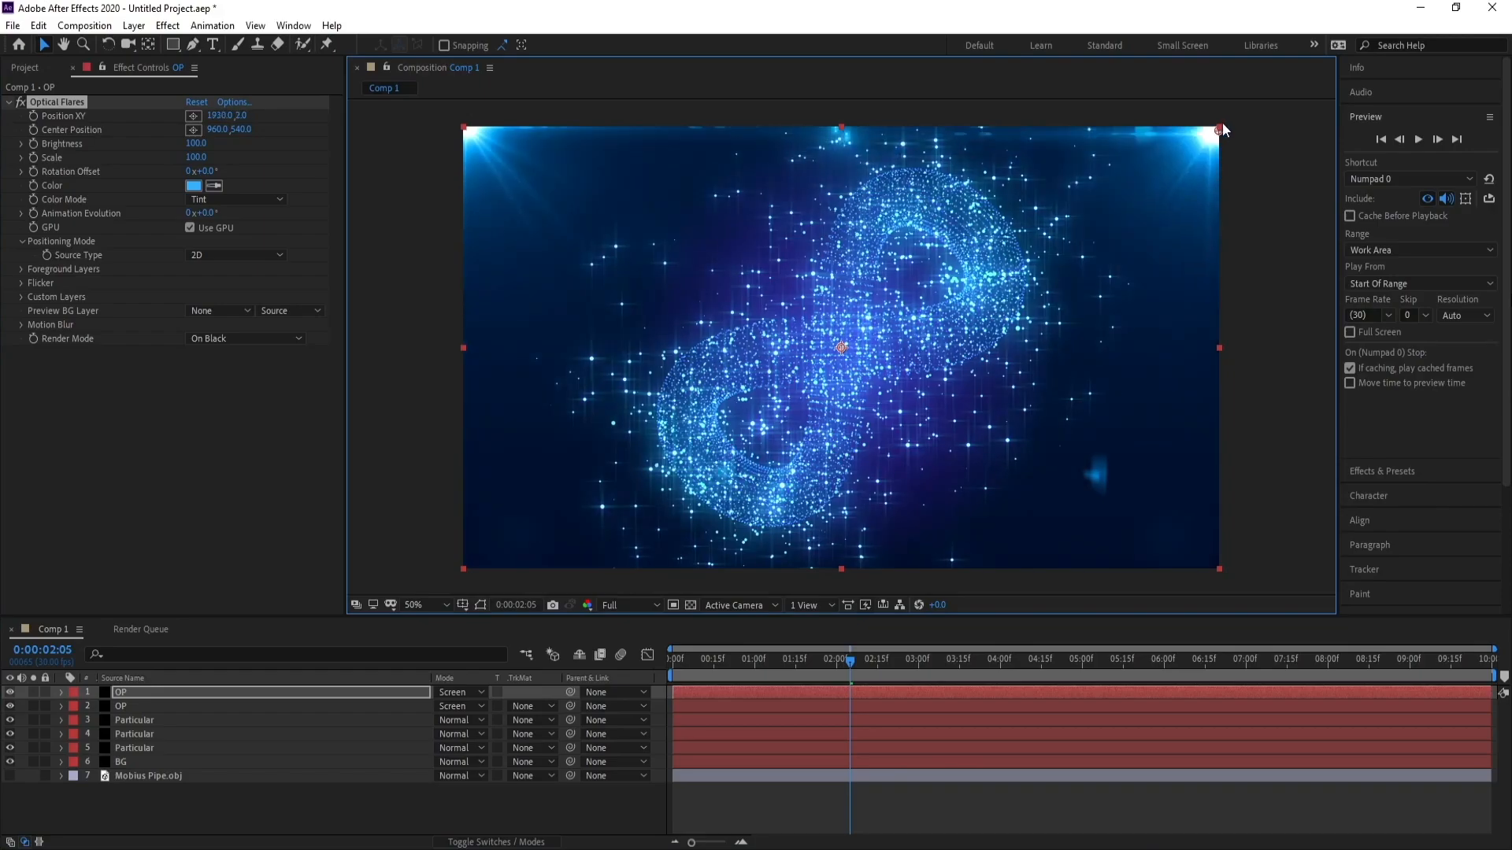
# Add a new adjustment layer at the top of the layer stack.
pyautogui.click(159, 692)
pyautogui.click(134, 25)
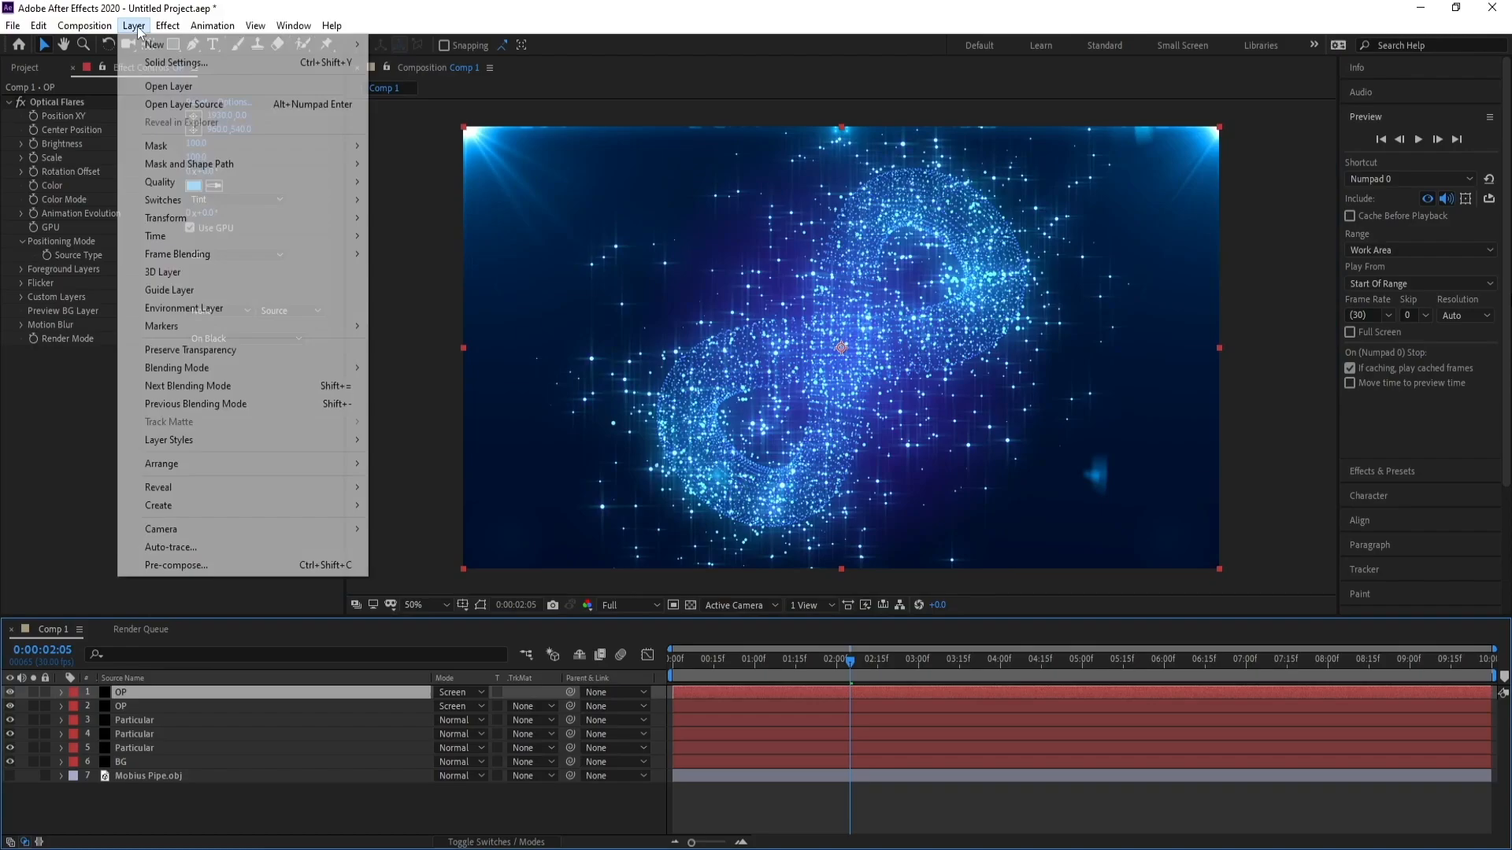
pyautogui.moveTo(146, 44)
pyautogui.click(454, 154)
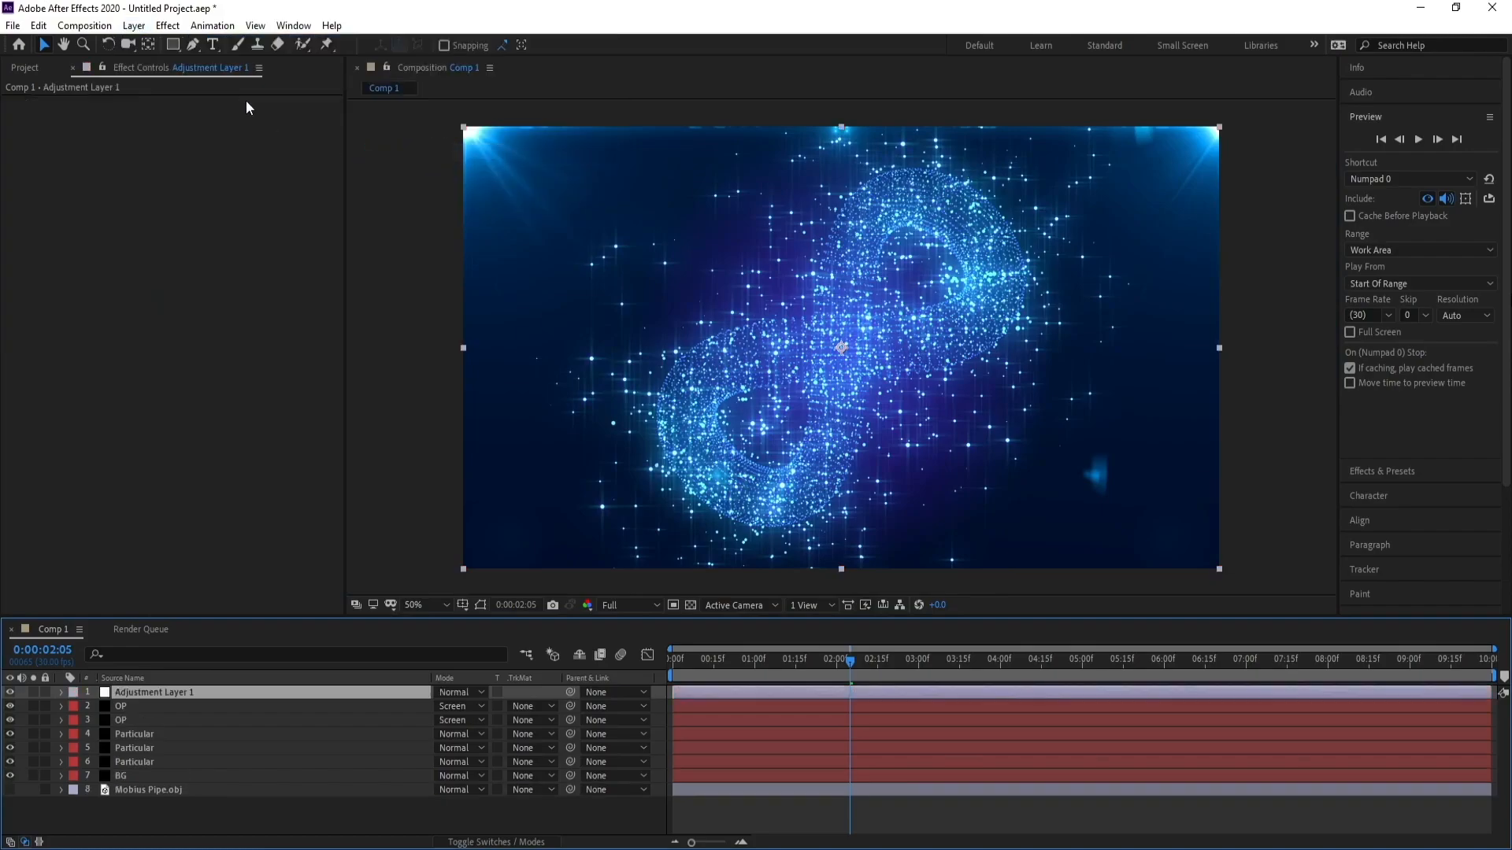
pyautogui.click(168, 25)
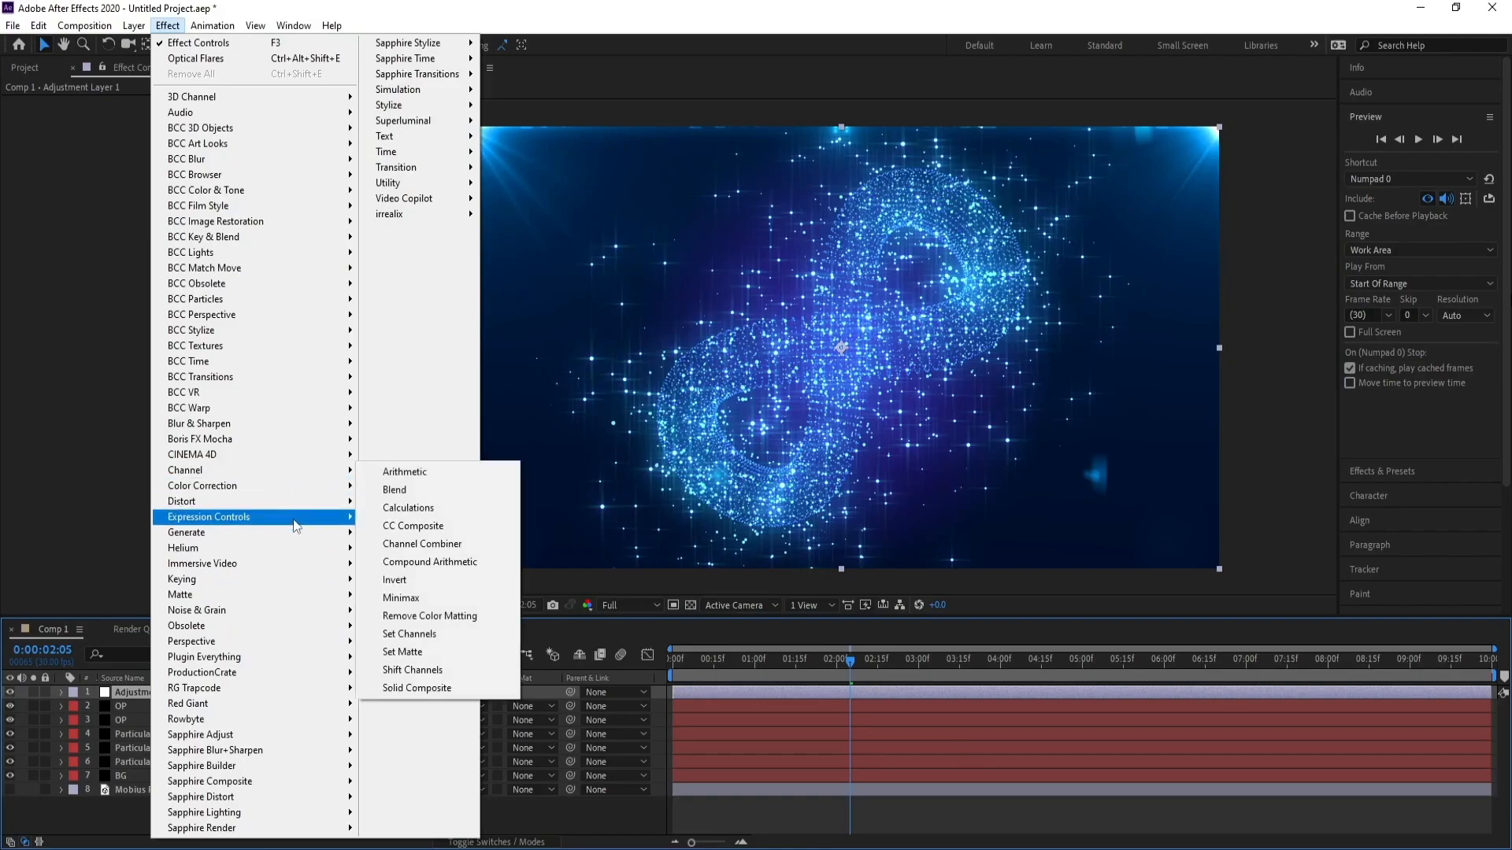
pyautogui.moveTo(298, 495)
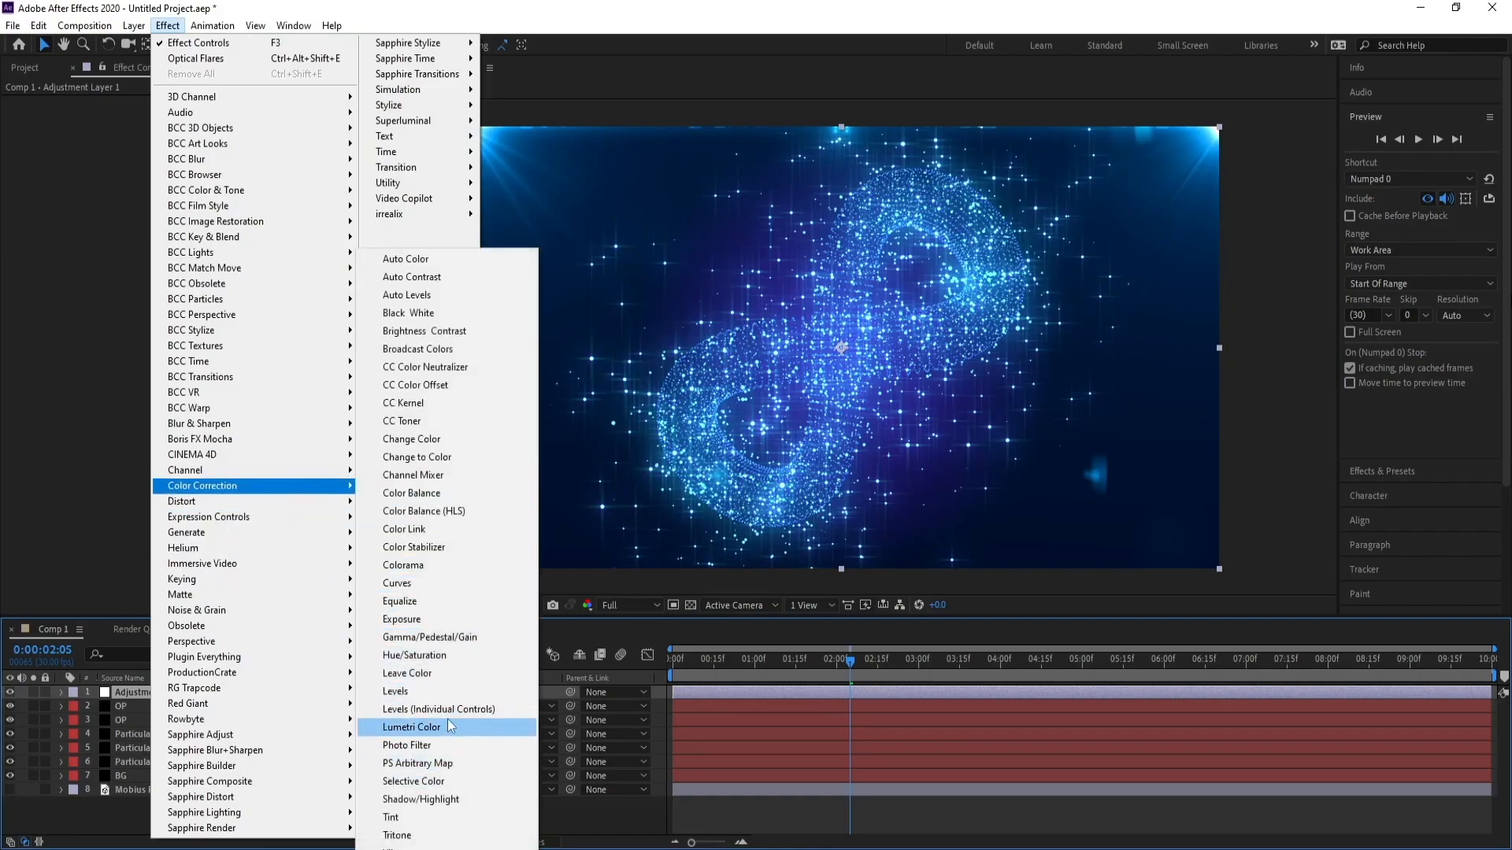
pyautogui.click(429, 565)
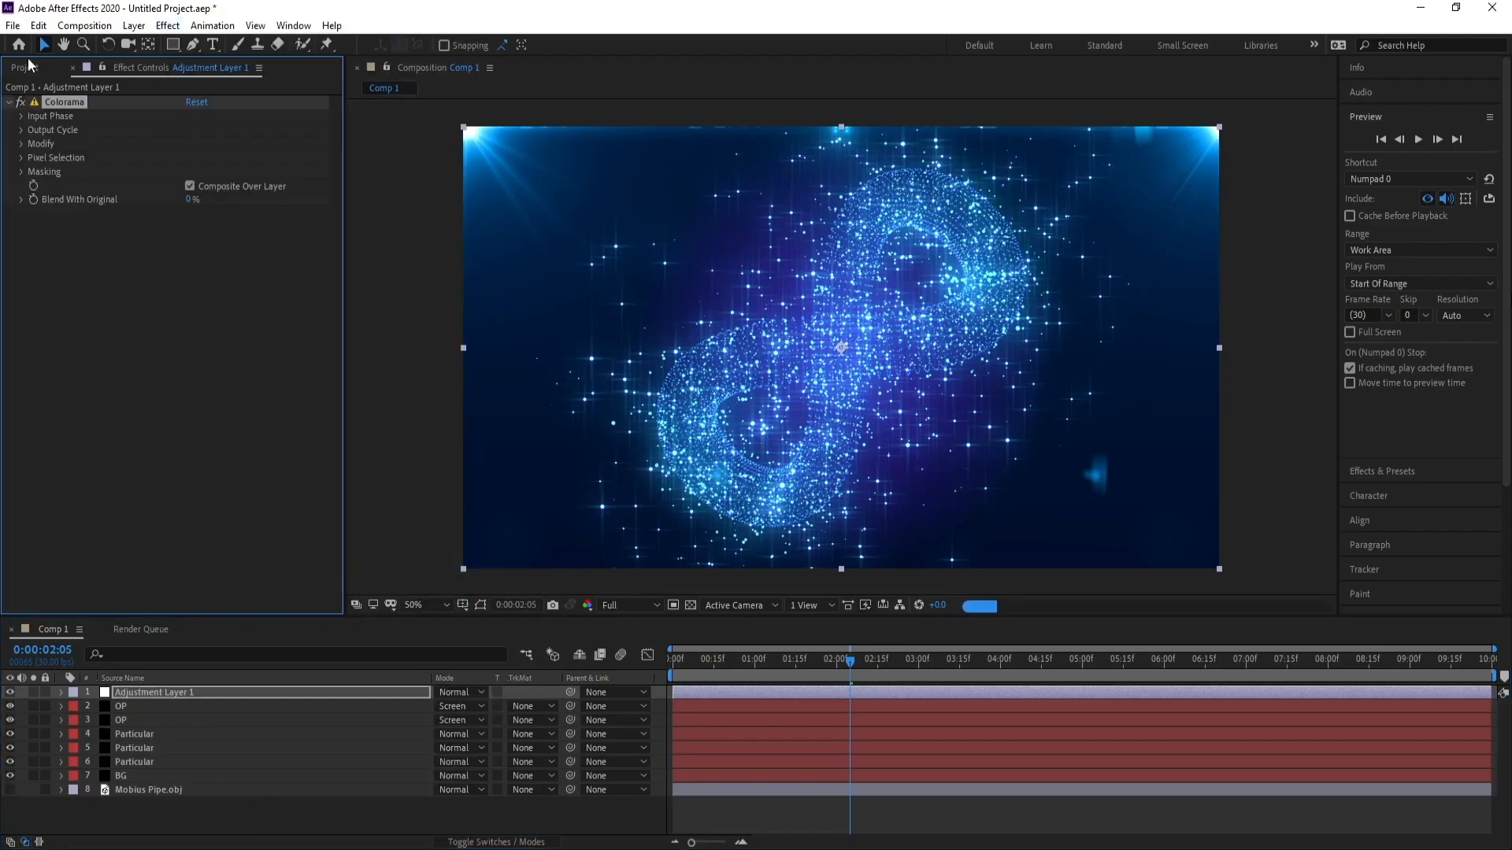
pyautogui.click(36, 27)
pyautogui.click(79, 44)
# Apply Curves to the adjustment layer and bend the RGB curve into a gentle S shape for more contrast.
pyautogui.click(168, 26)
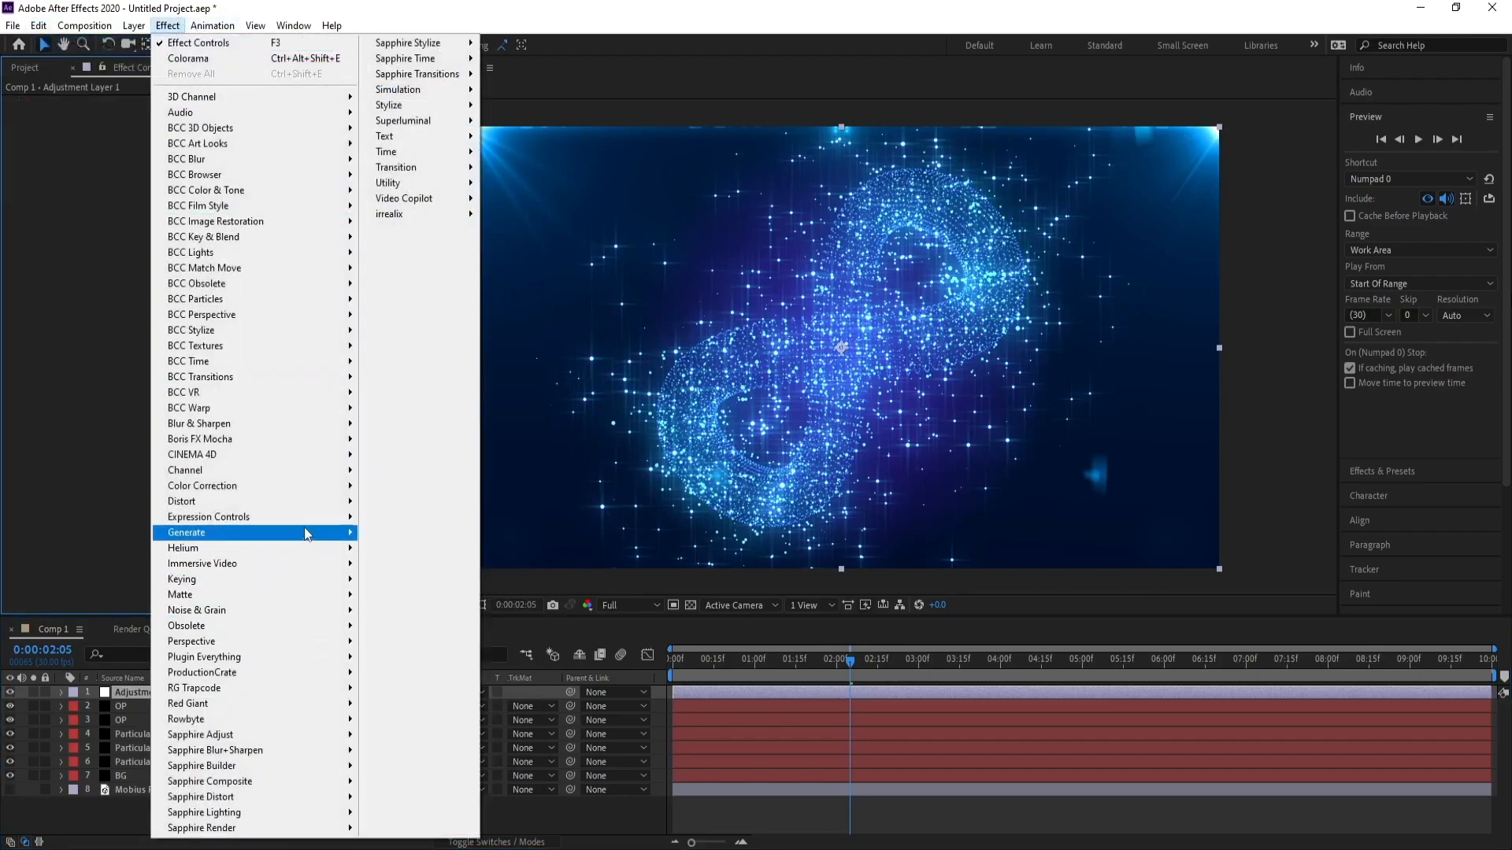
pyautogui.moveTo(310, 485)
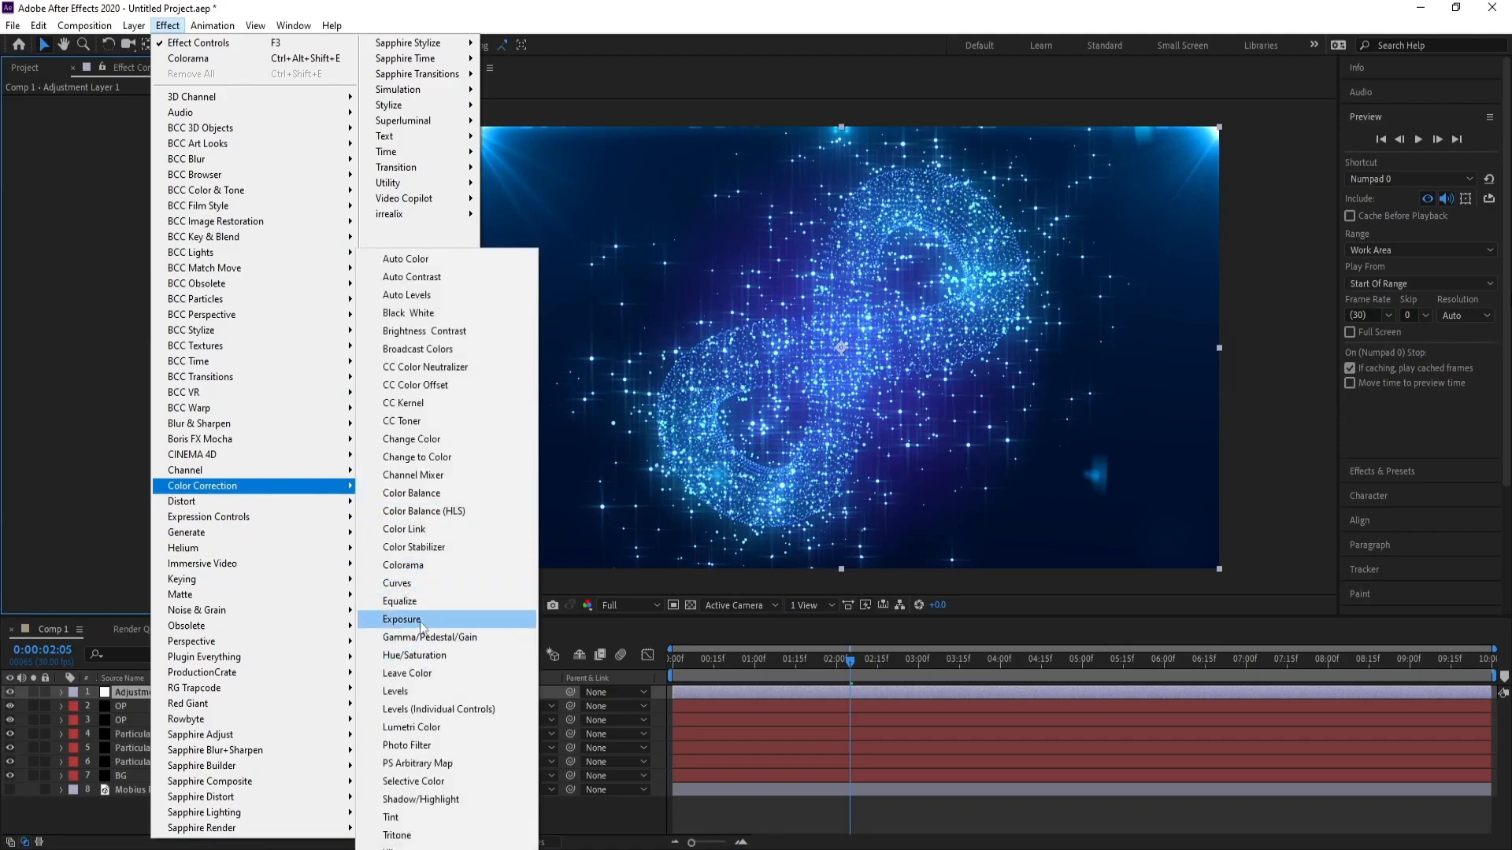
pyautogui.click(398, 583)
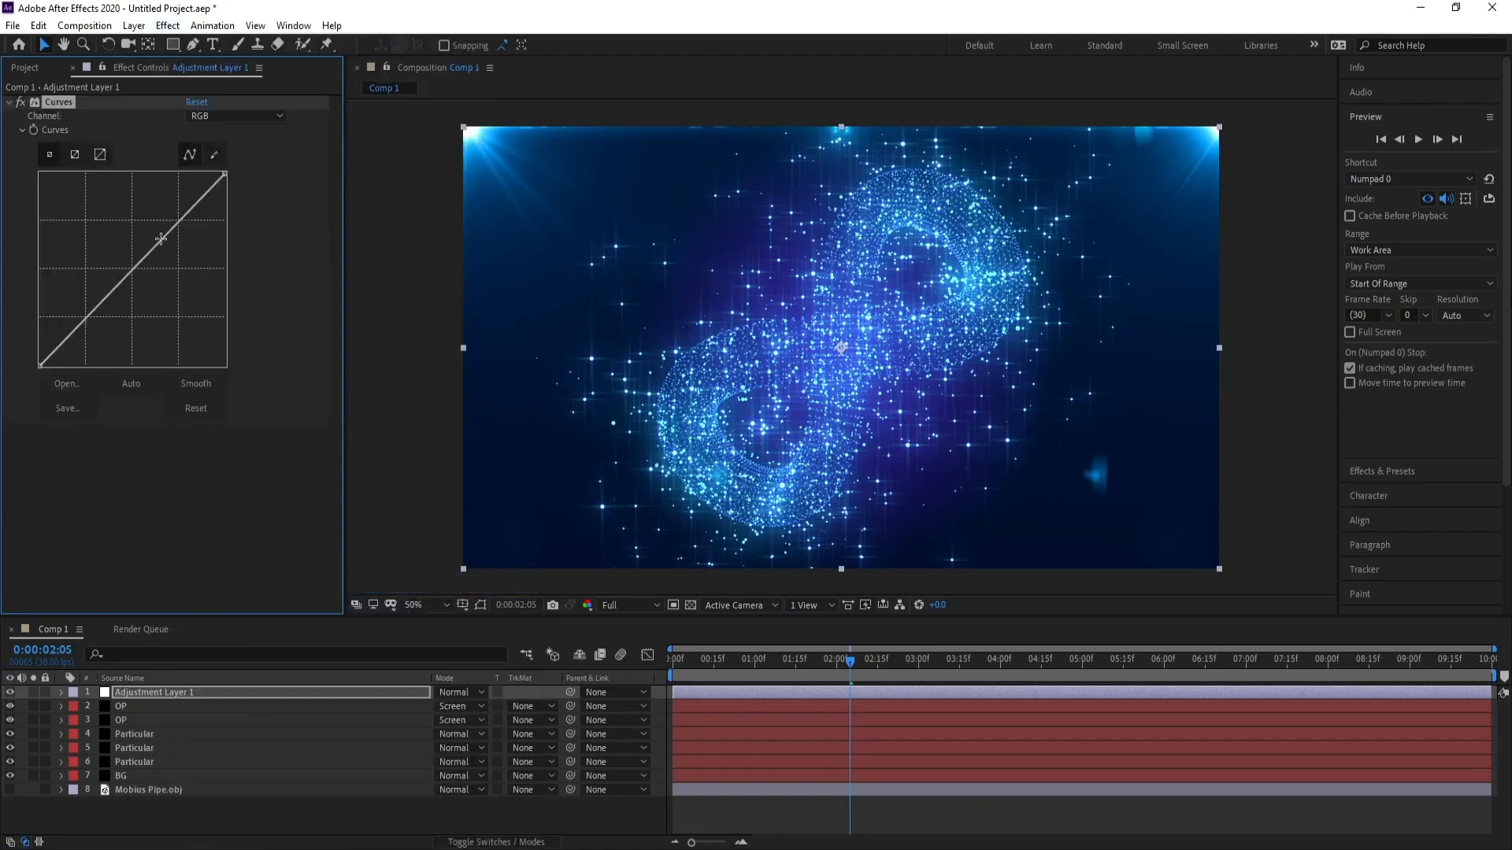
pyautogui.moveTo(160, 239); pyautogui.dragTo(153, 232)
pyautogui.click(108, 281)
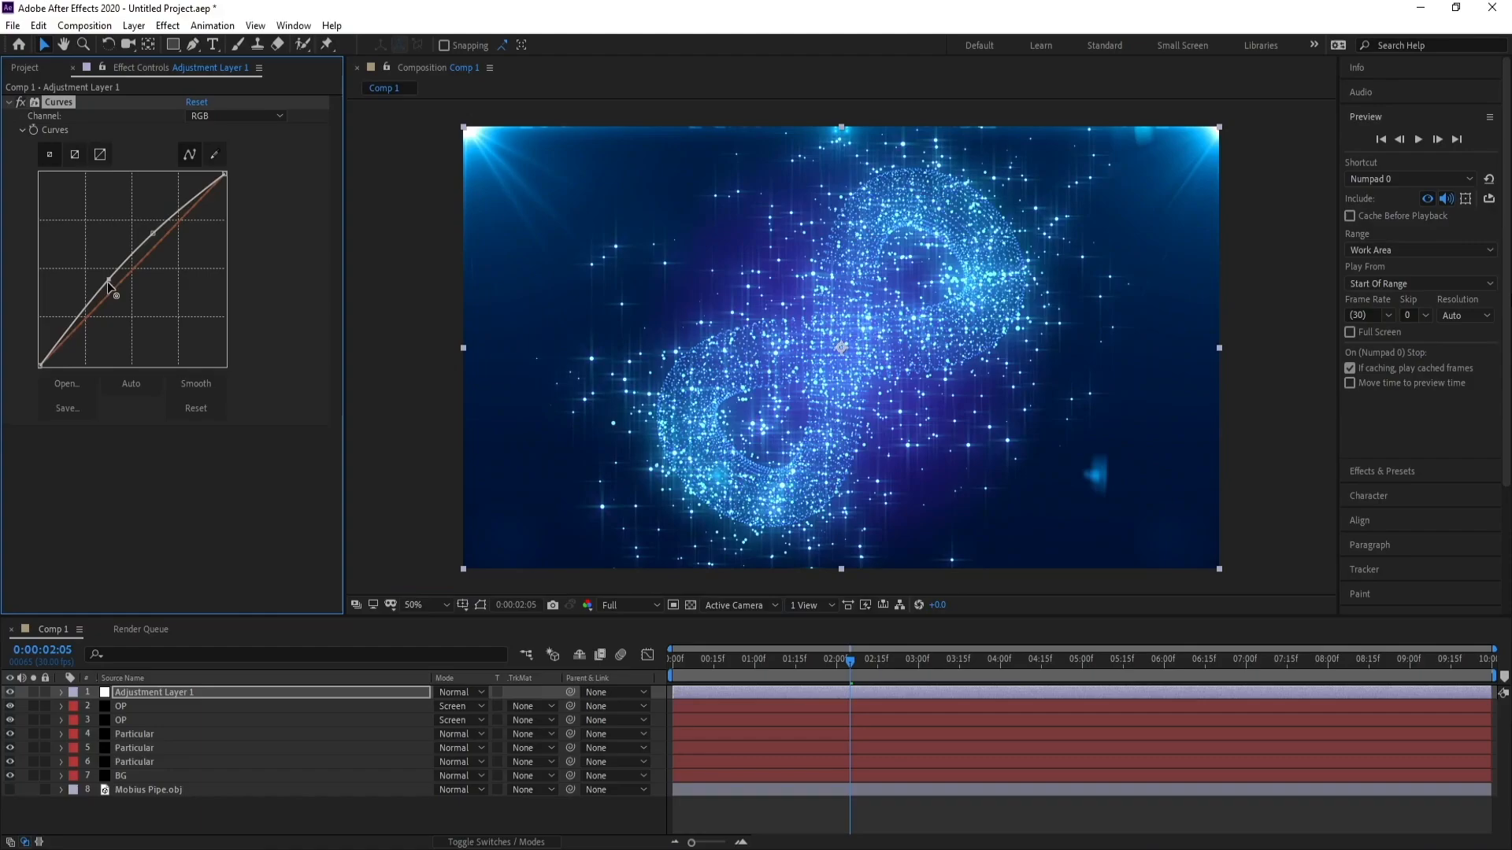
pyautogui.moveTo(108, 283); pyautogui.dragTo(106, 304)
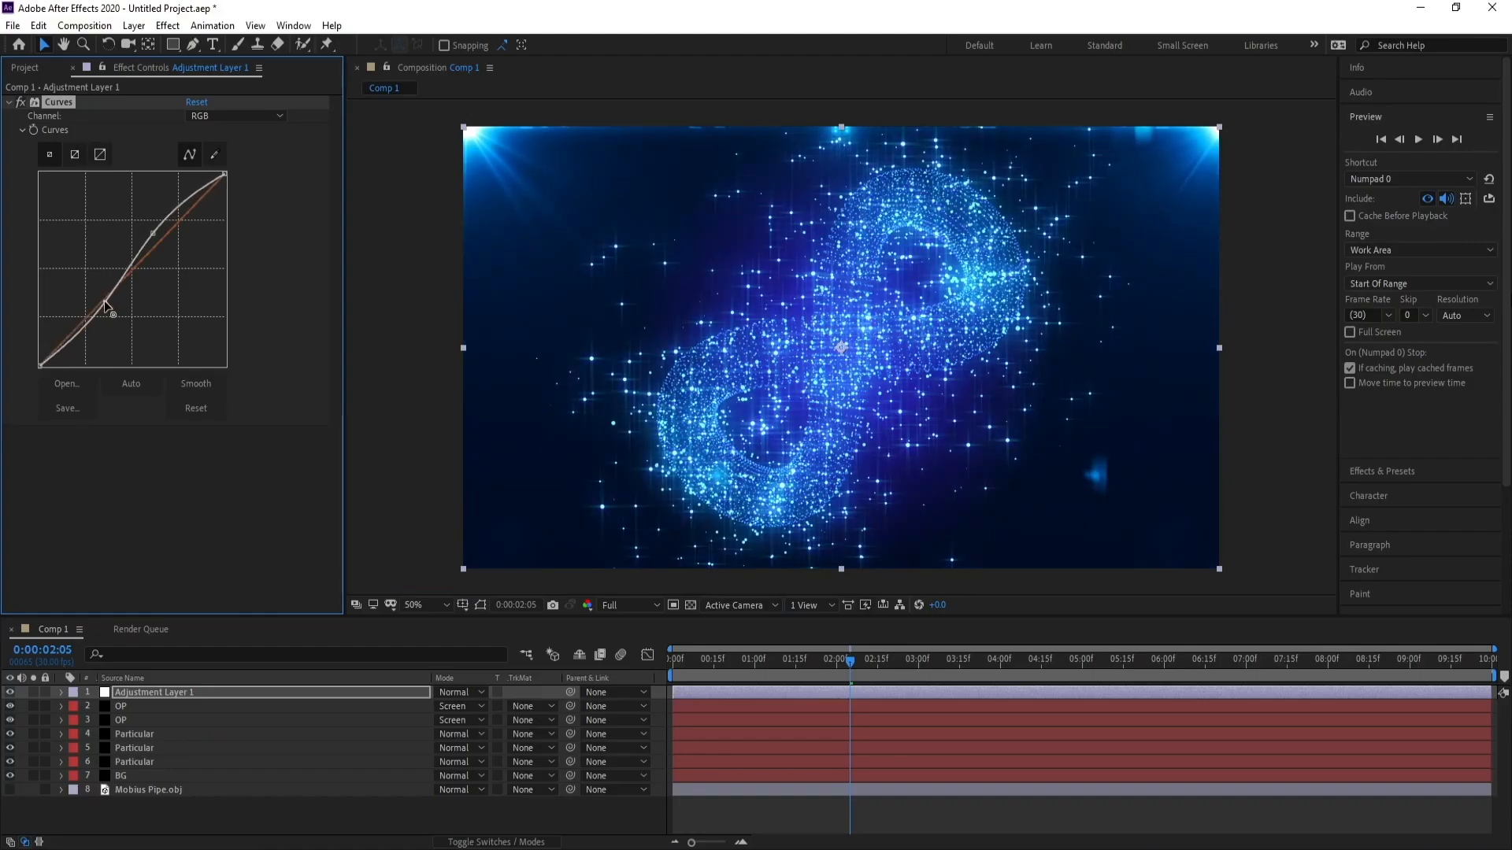
# Add a new two-node camera with default settings.
pyautogui.click(131, 696)
pyautogui.click(134, 25)
pyautogui.moveTo(149, 44)
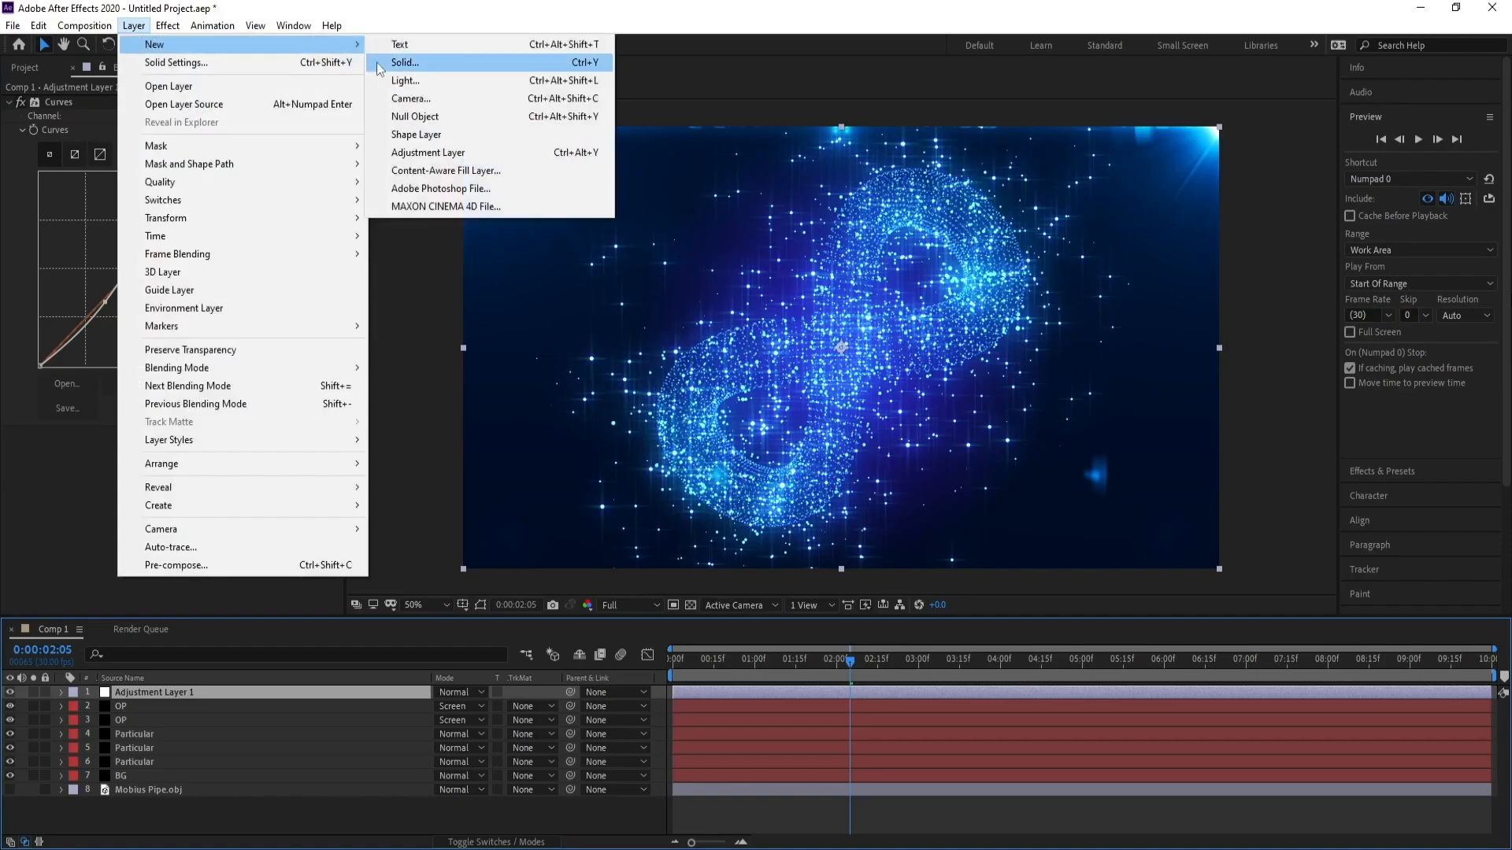
pyautogui.click(418, 98)
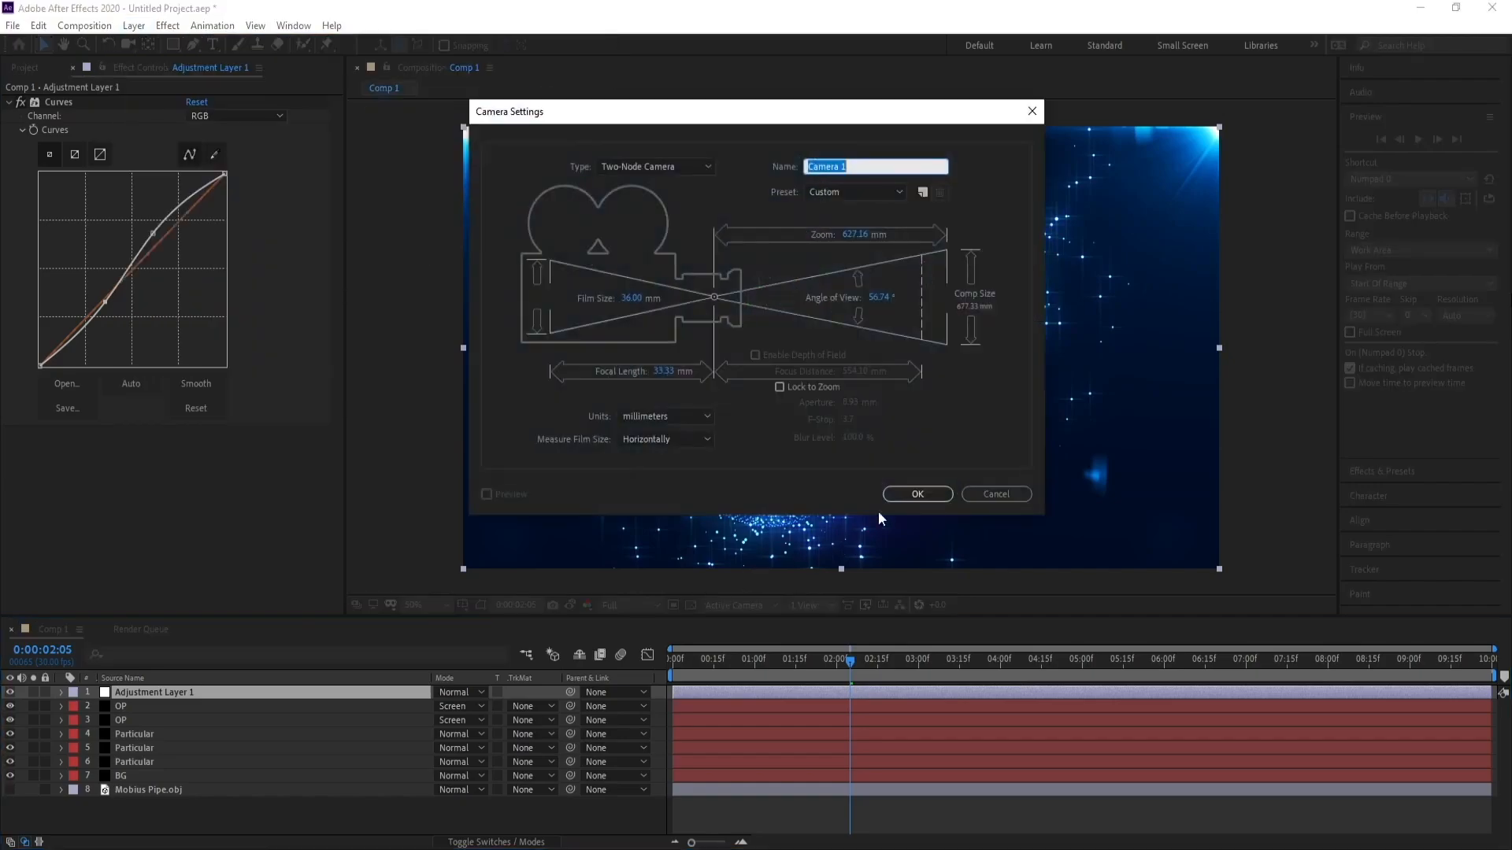
pyautogui.click(902, 493)
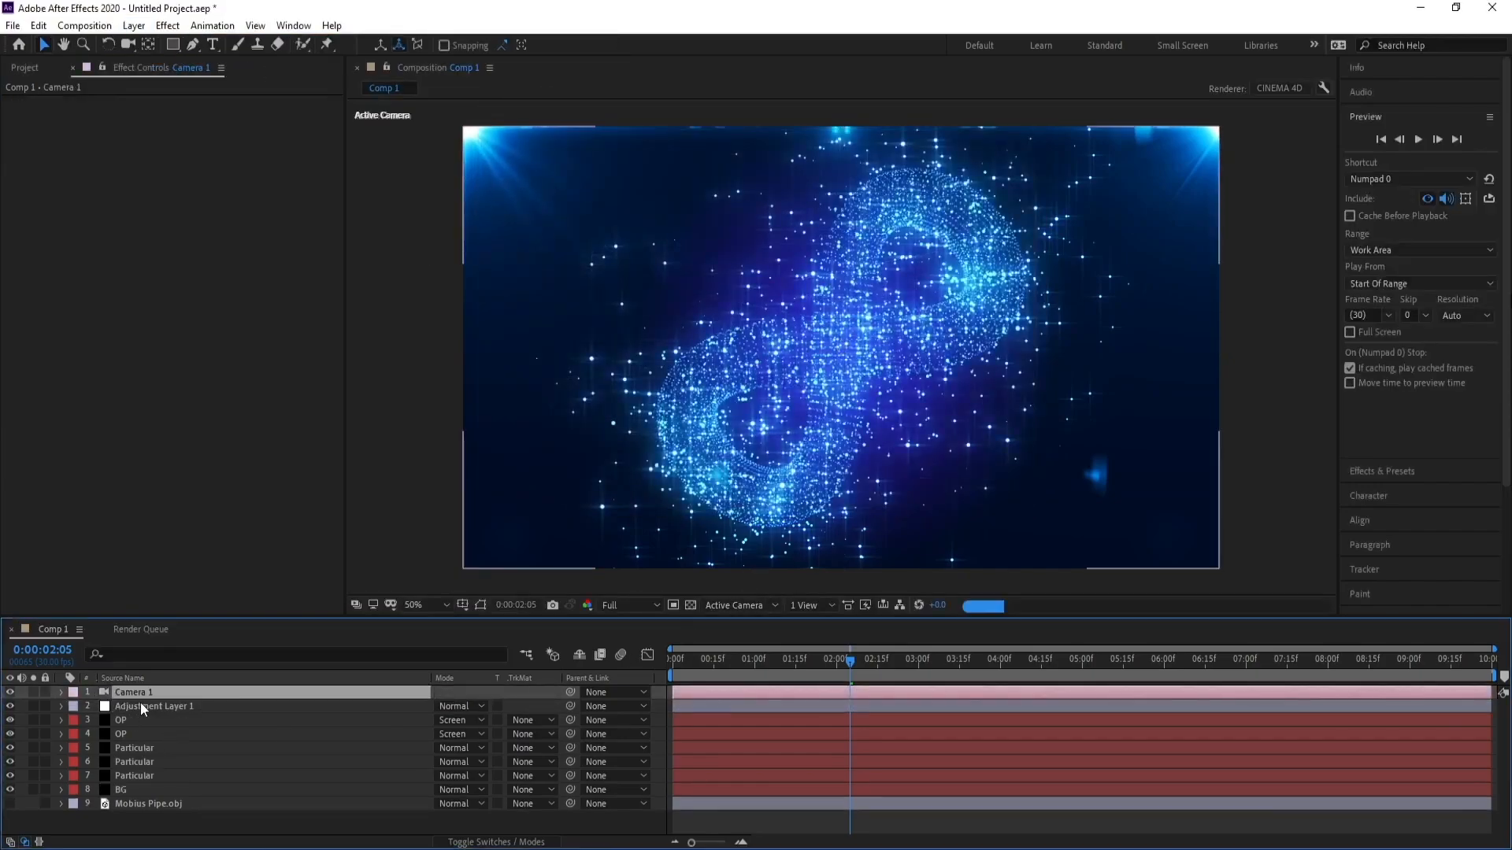
# Create an orbit null for the camera.
pyautogui.rightClick(140, 694)
pyautogui.moveTo(228, 606)
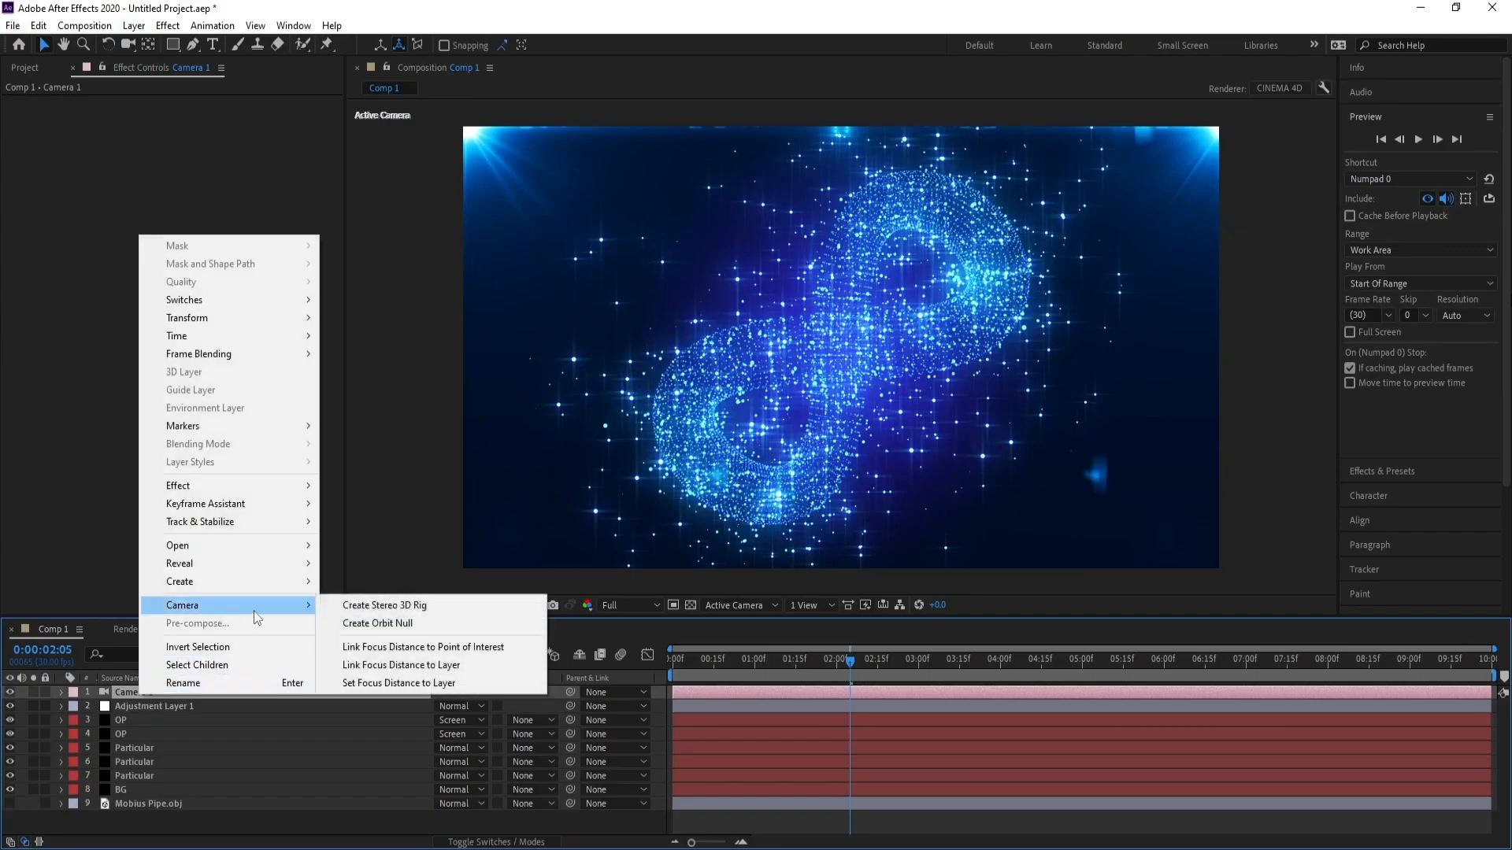
pyautogui.click(396, 626)
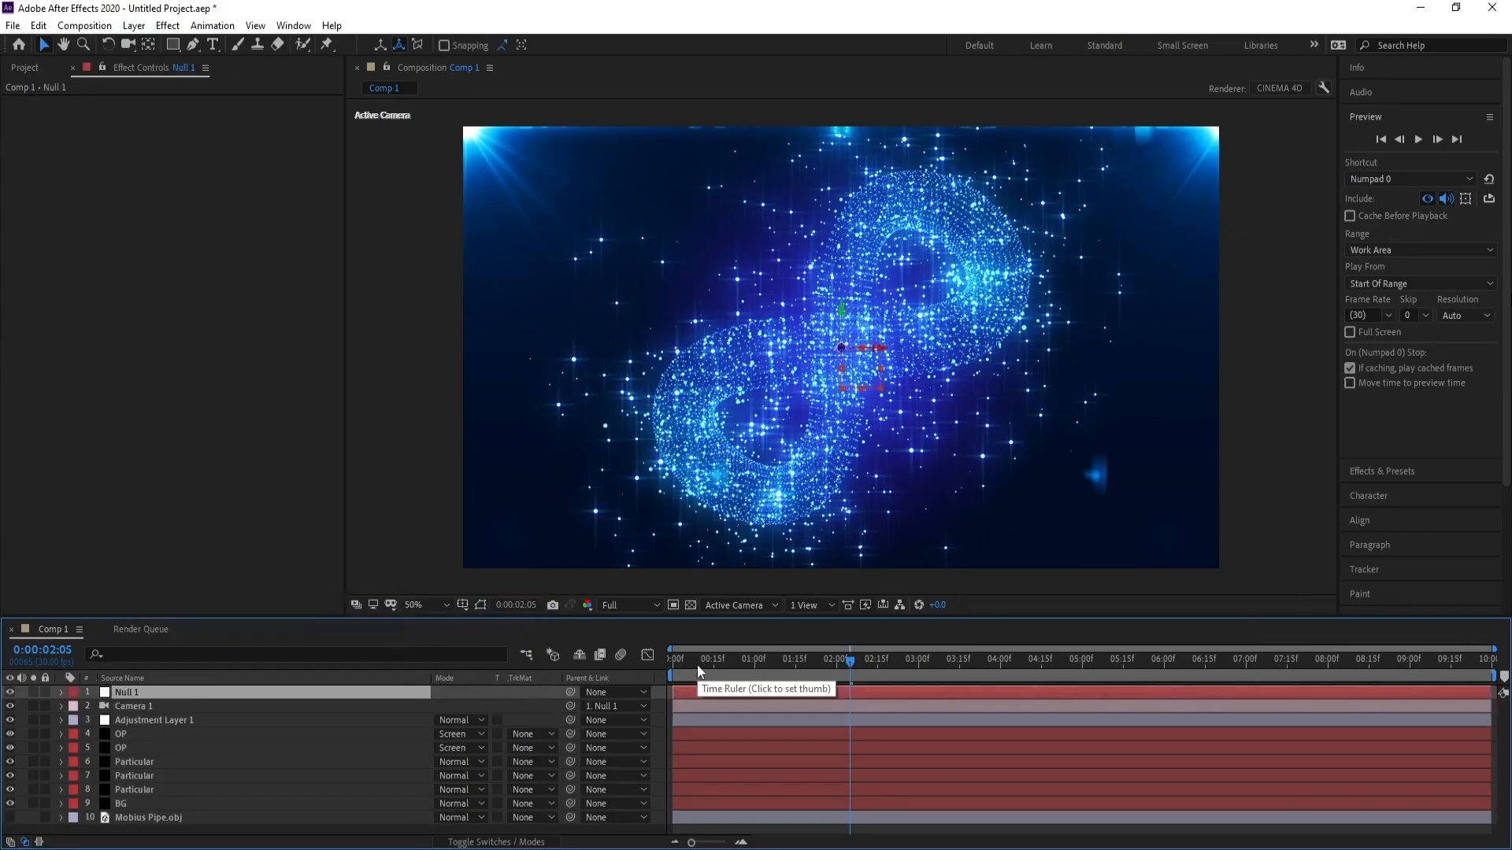
# Shift the three Particular layers earlier in time so particles already exist at frame 0, extending them to the composition's end.
pyautogui.moveTo(697, 665); pyautogui.dragTo(565, 672)
pyautogui.click(126, 792)
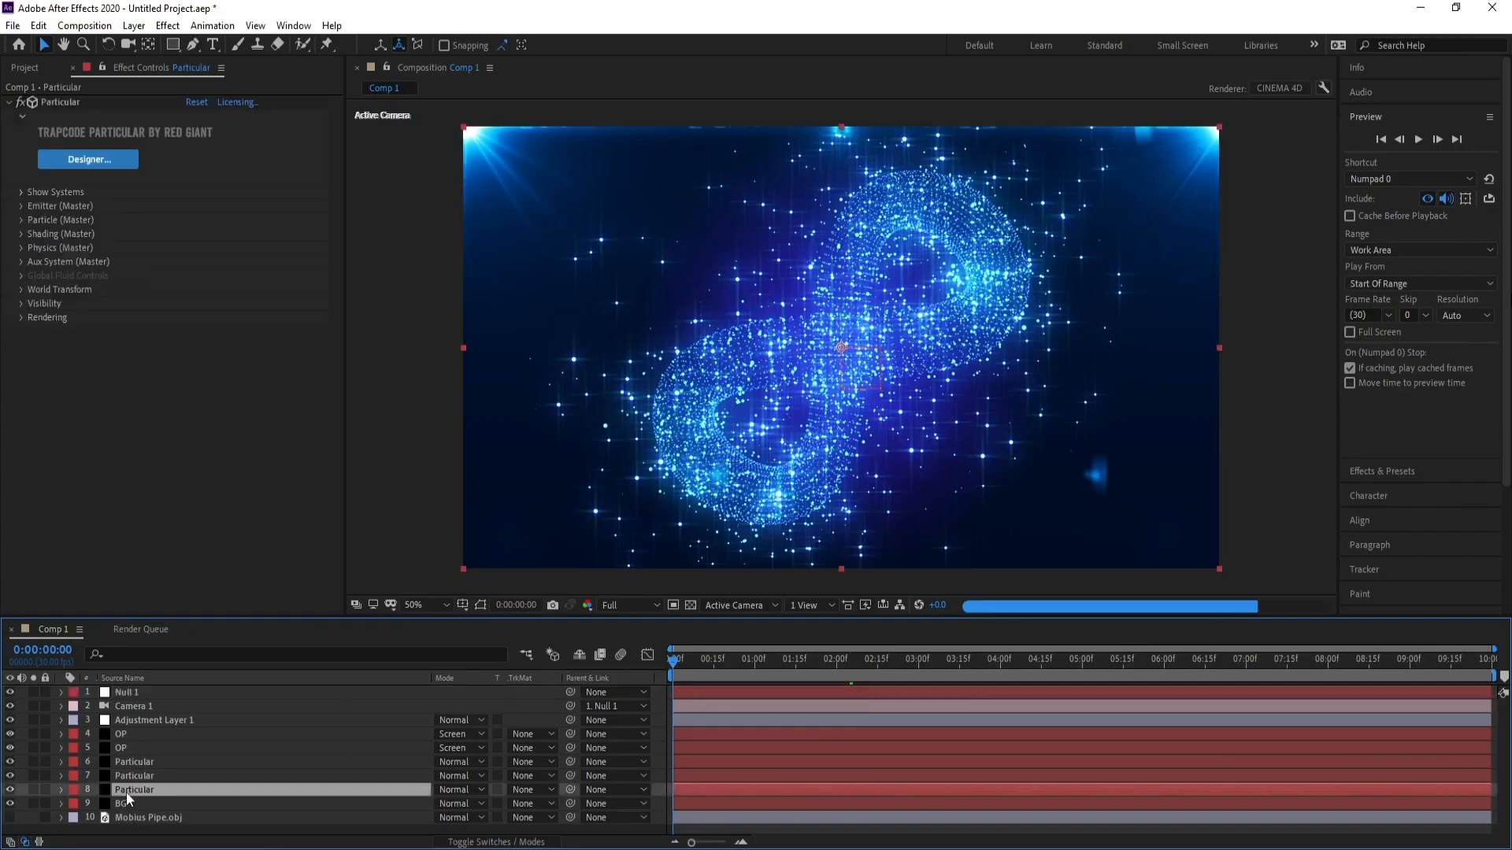
pyautogui.keyDown('ctrl'); pyautogui.click(134, 777); pyautogui.keyUp('ctrl')
pyautogui.keyDown('ctrl'); pyautogui.click(135, 764); pyautogui.keyUp('ctrl')
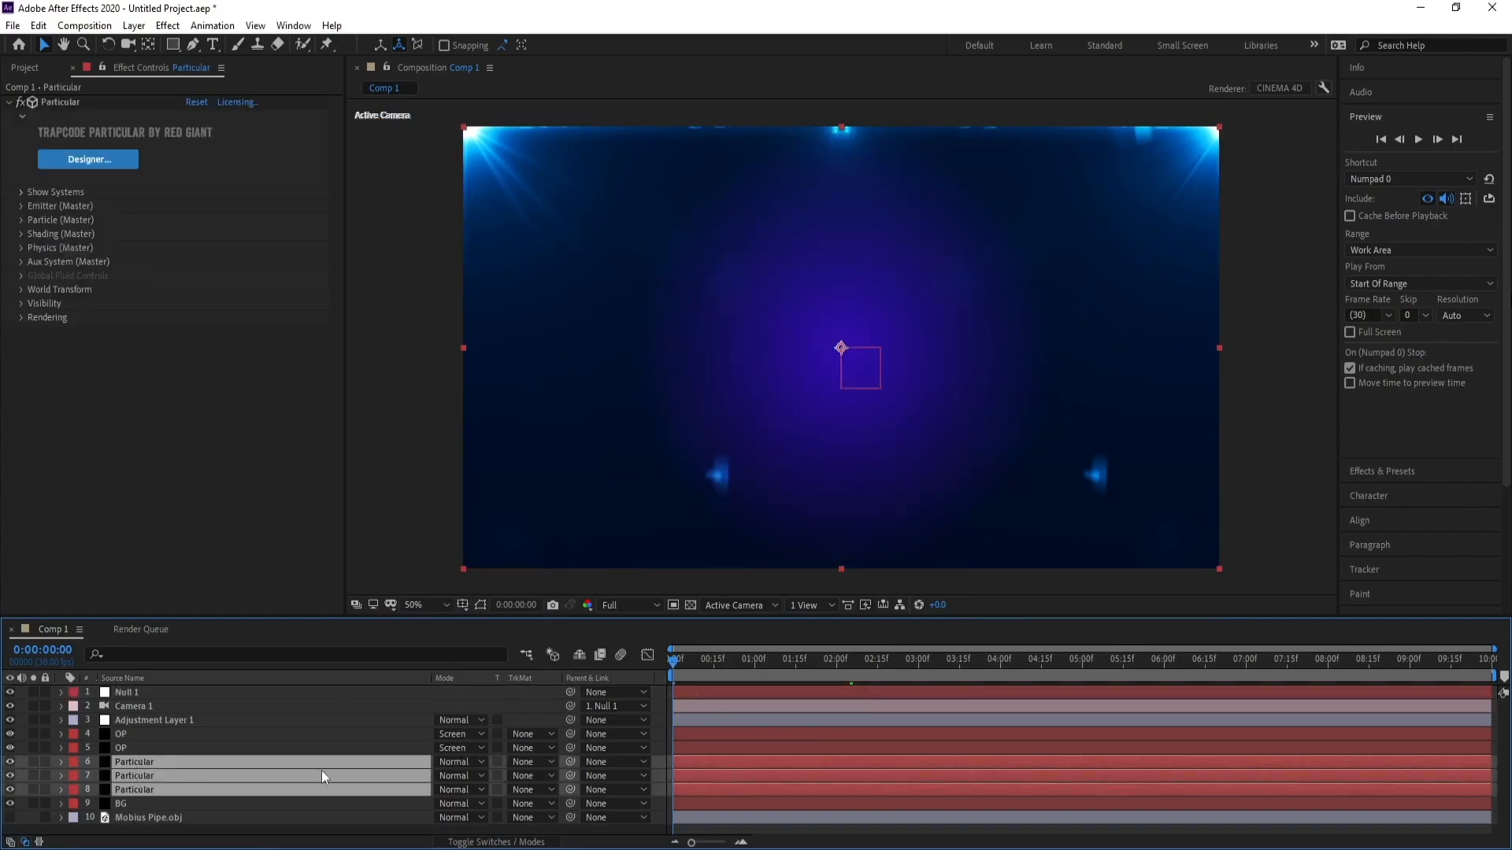
pyautogui.moveTo(731, 768); pyautogui.dragTo(677, 770)
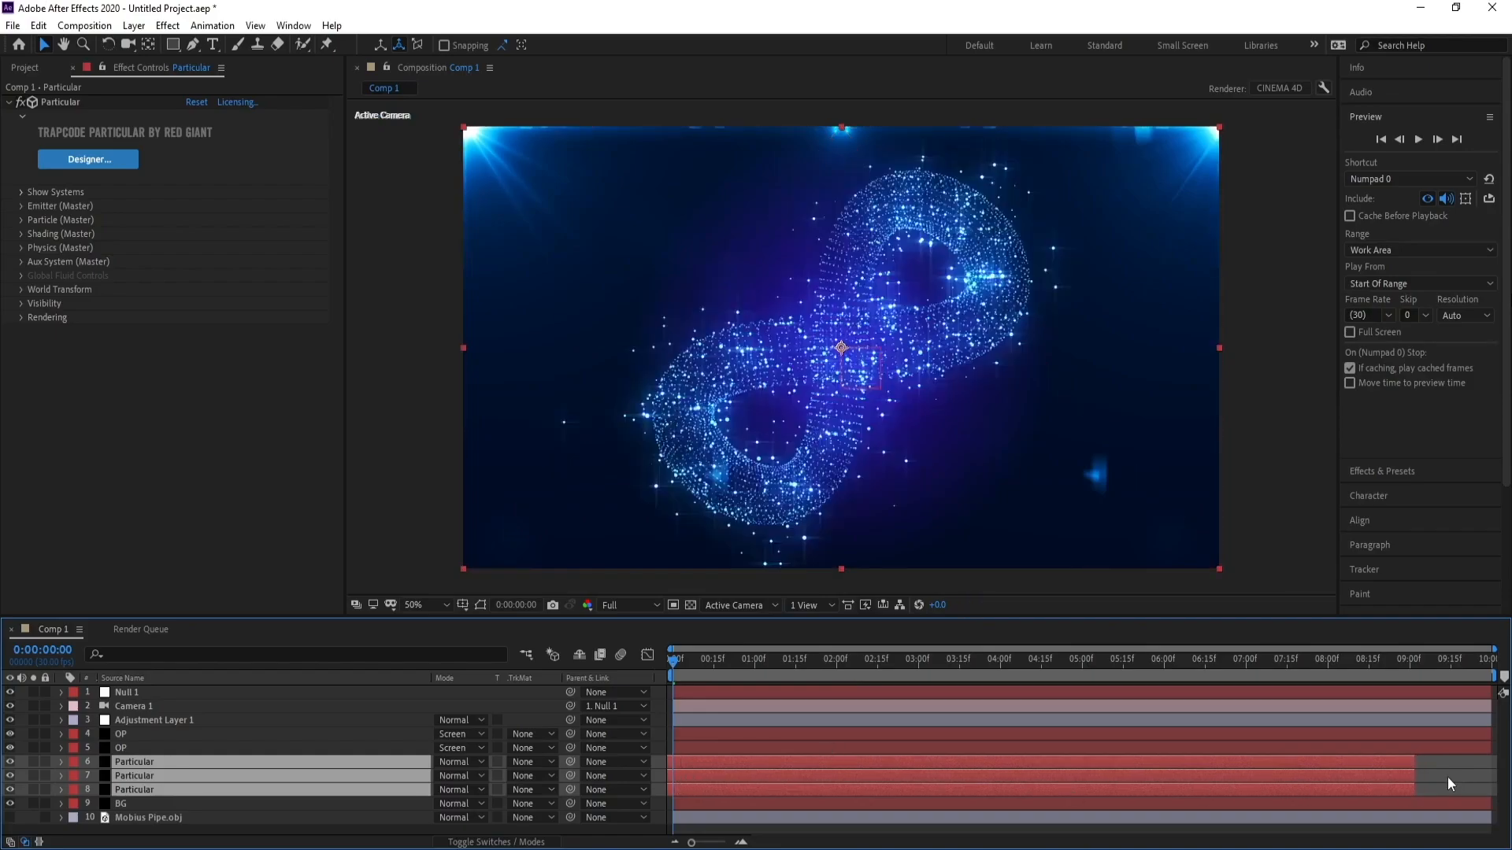
pyautogui.moveTo(1468, 777); pyautogui.dragTo(1507, 775)
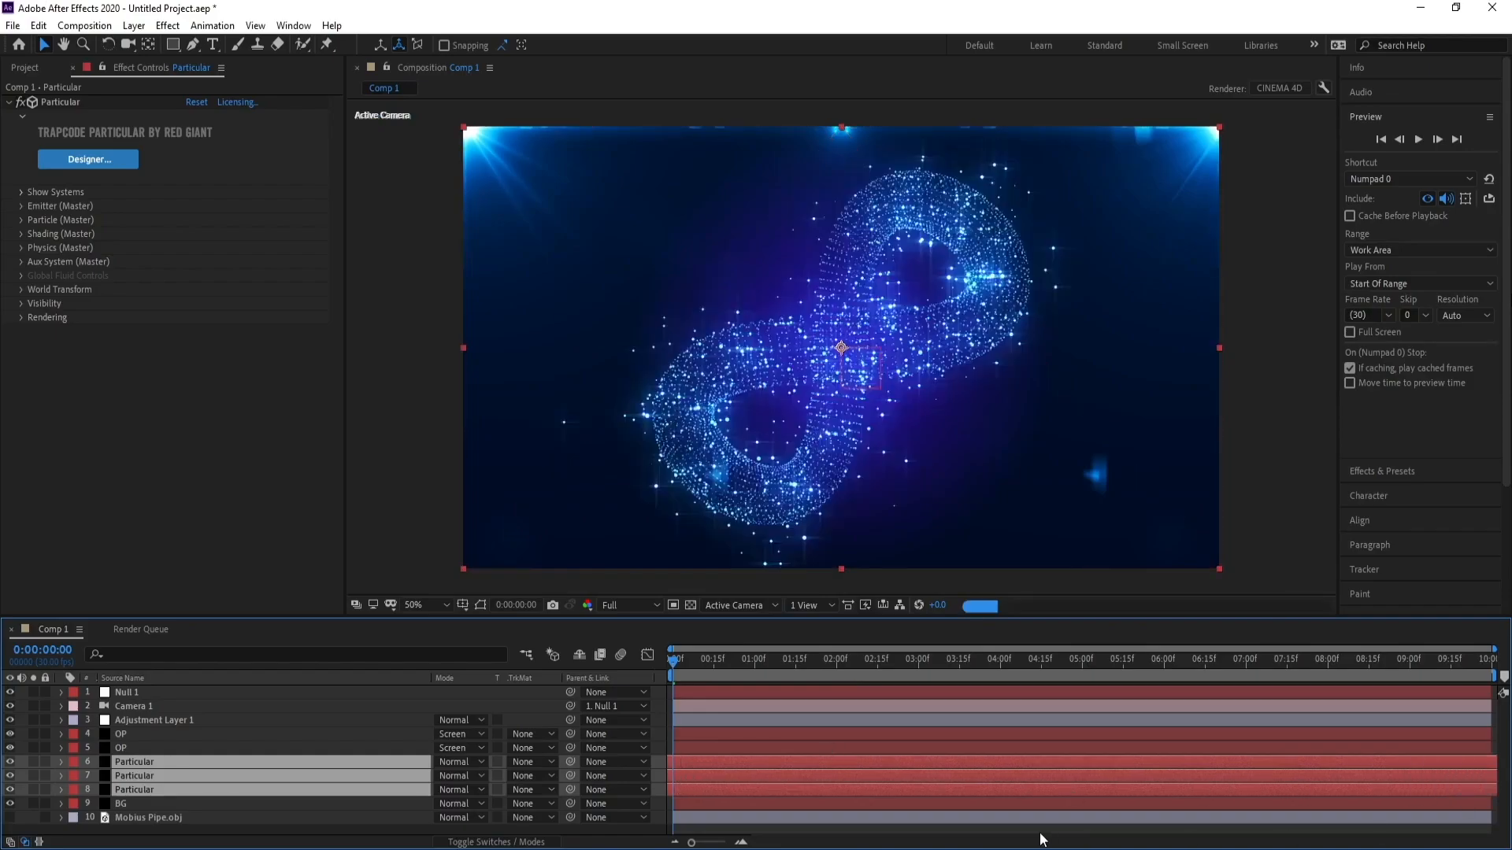
pyautogui.moveTo(785, 789); pyautogui.dragTo(767, 789)
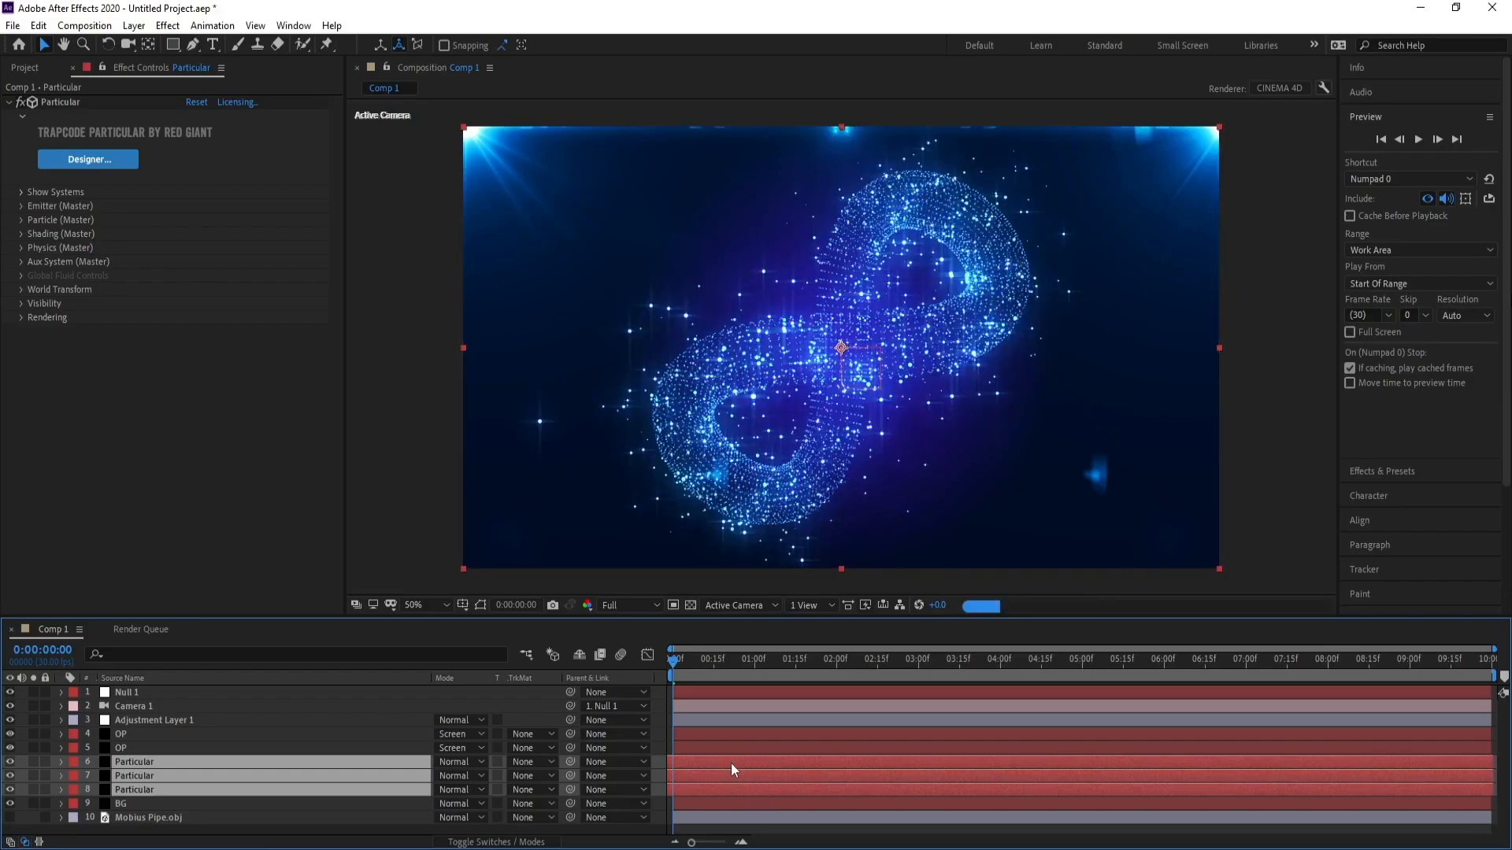
# Keyframe the null's Y Rotation from 0 at the start to 1 full revolution at the end, then preview the animation.
pyautogui.click(119, 693)
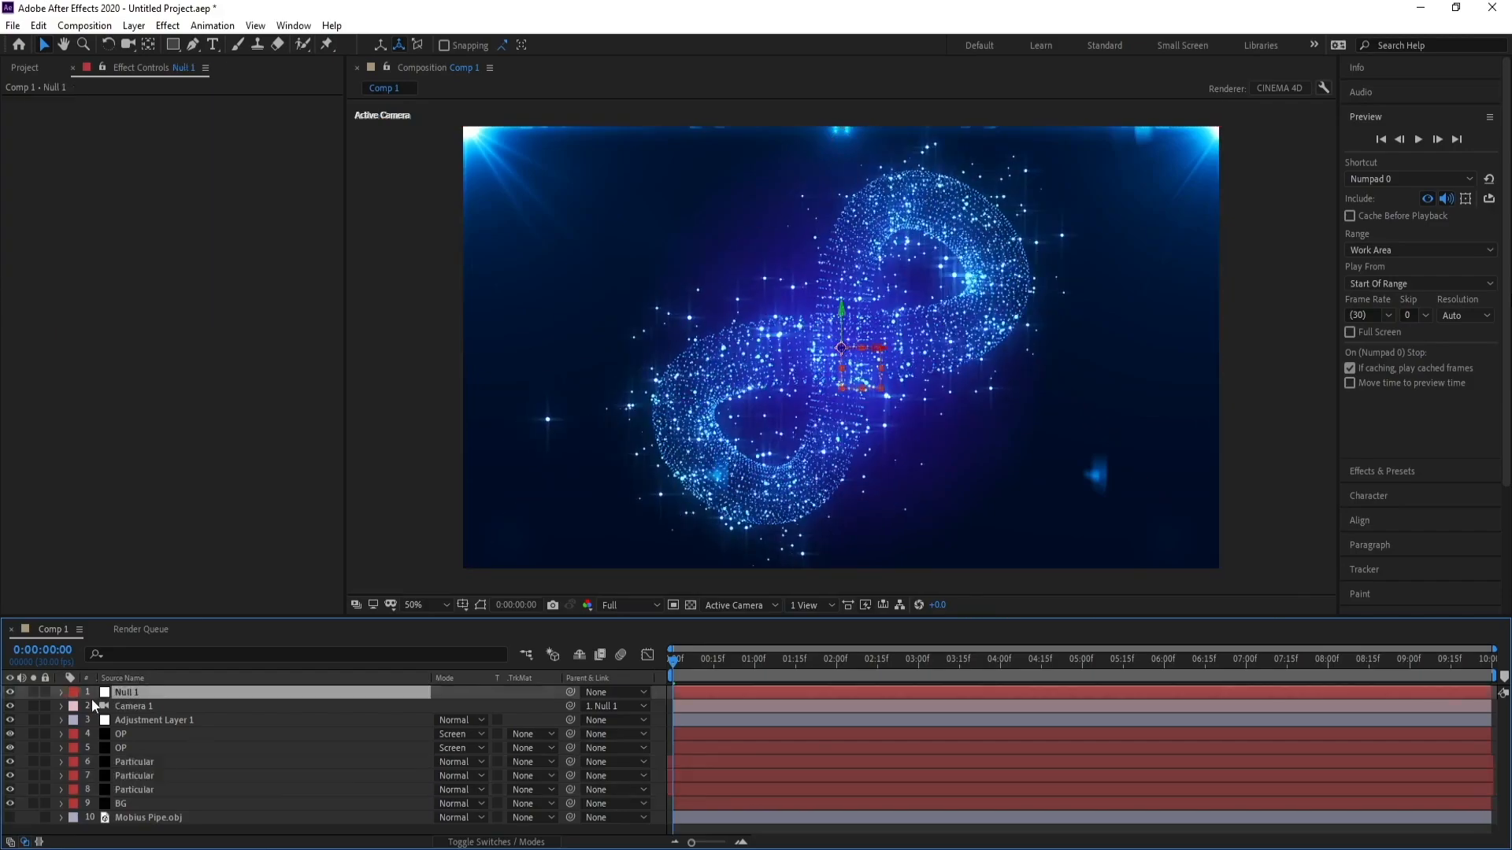
pyautogui.press('r')
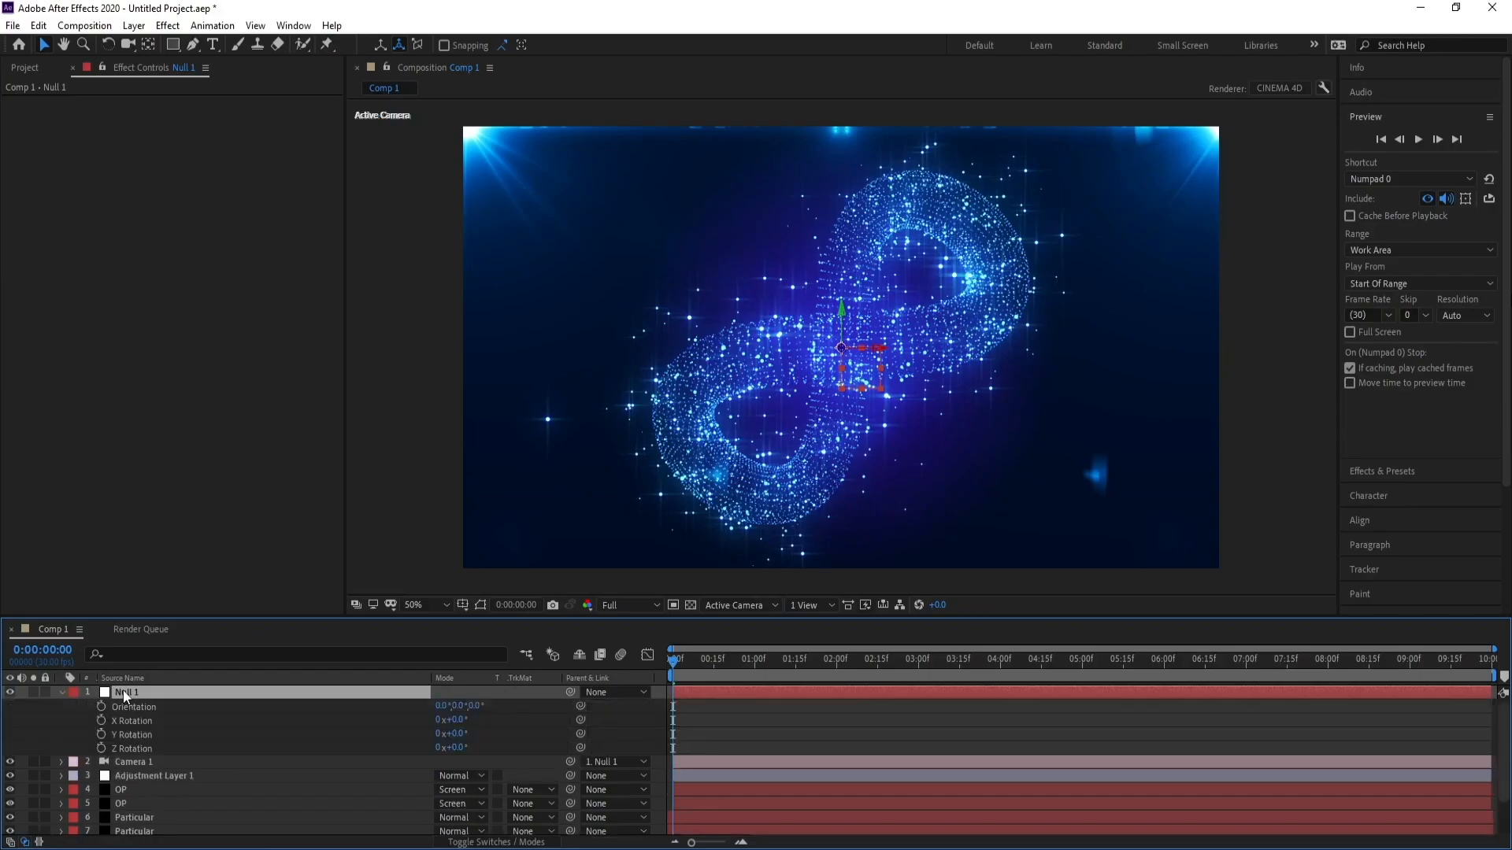
pyautogui.click(102, 734)
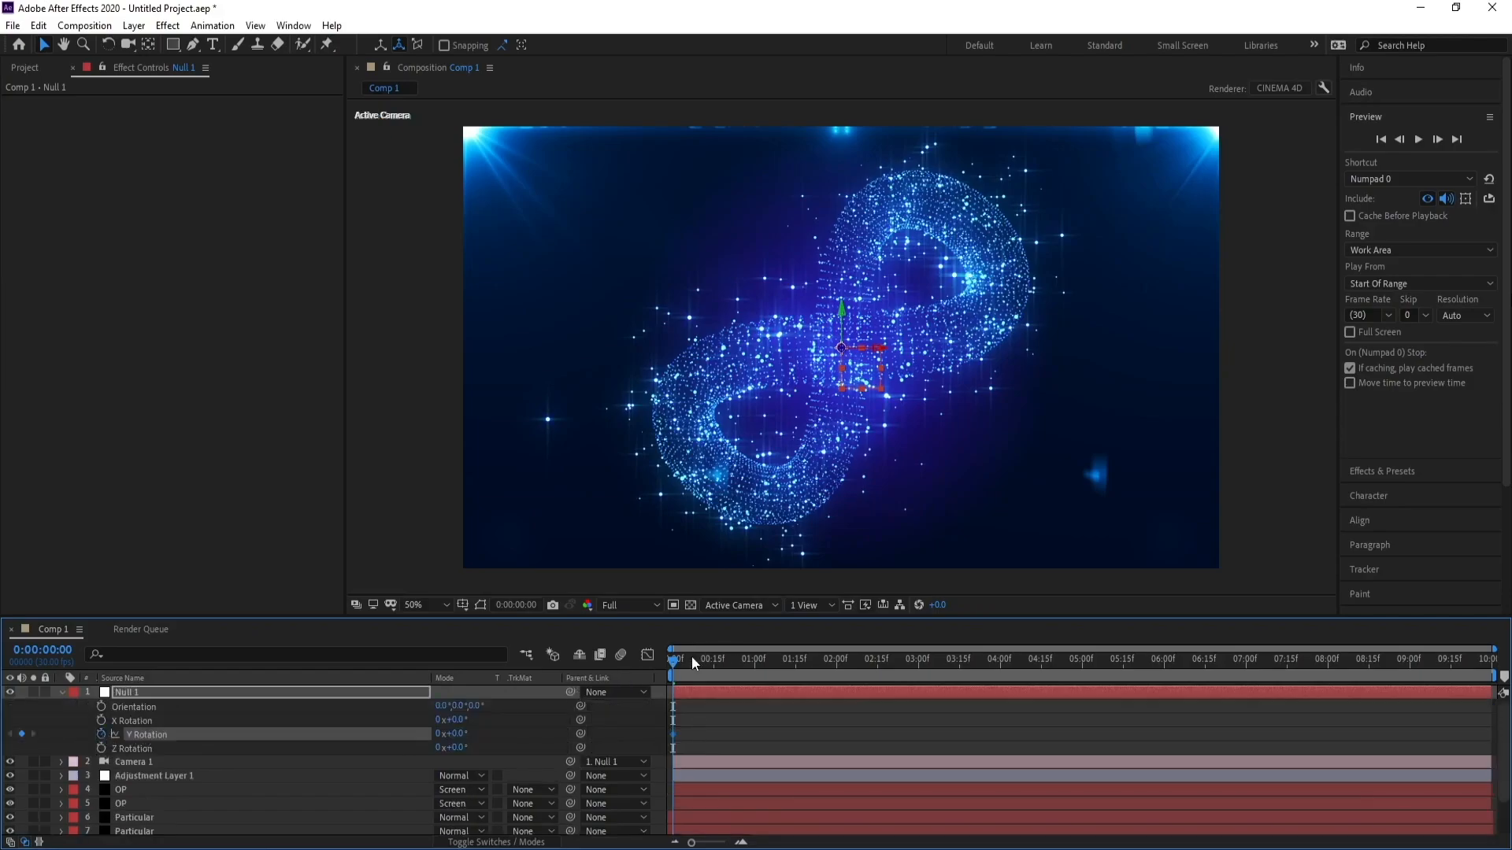
pyautogui.moveTo(691, 655); pyautogui.dragTo(1488, 658)
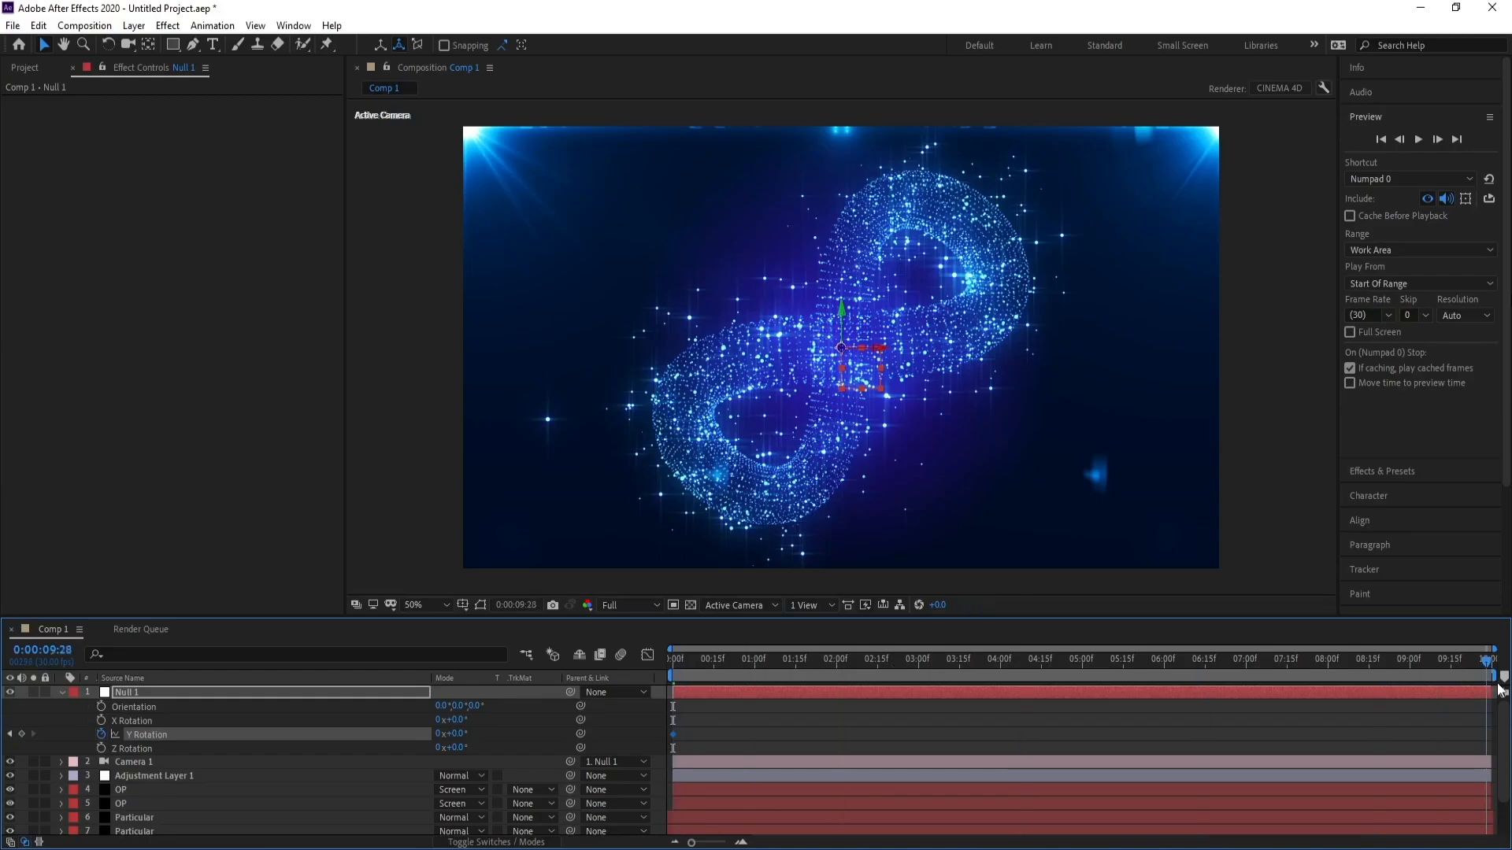
pyautogui.click(437, 734)
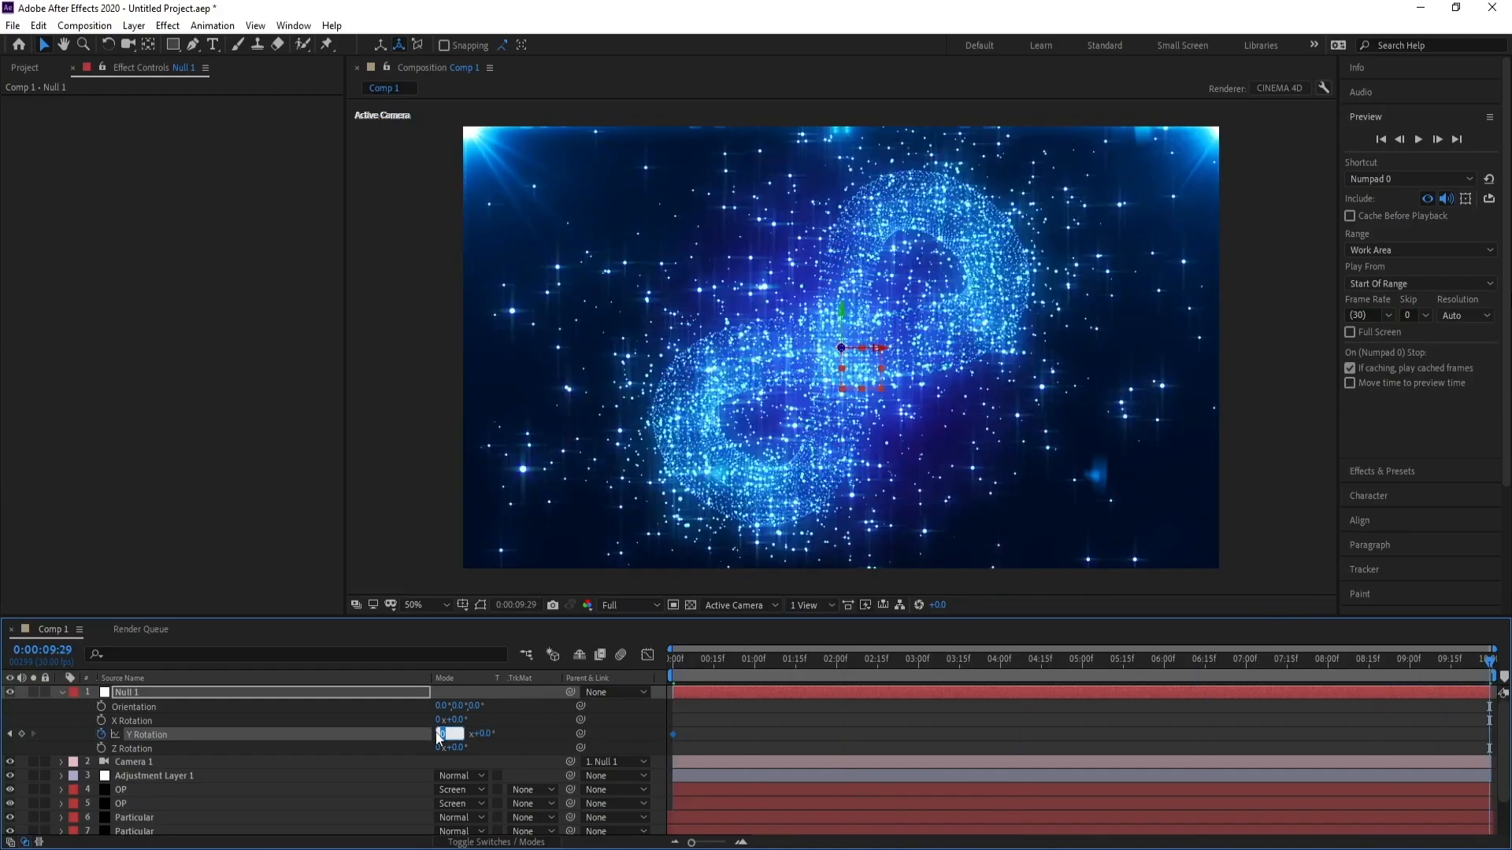
pyautogui.write('1')
pyautogui.press('Return')
pyautogui.press('space')
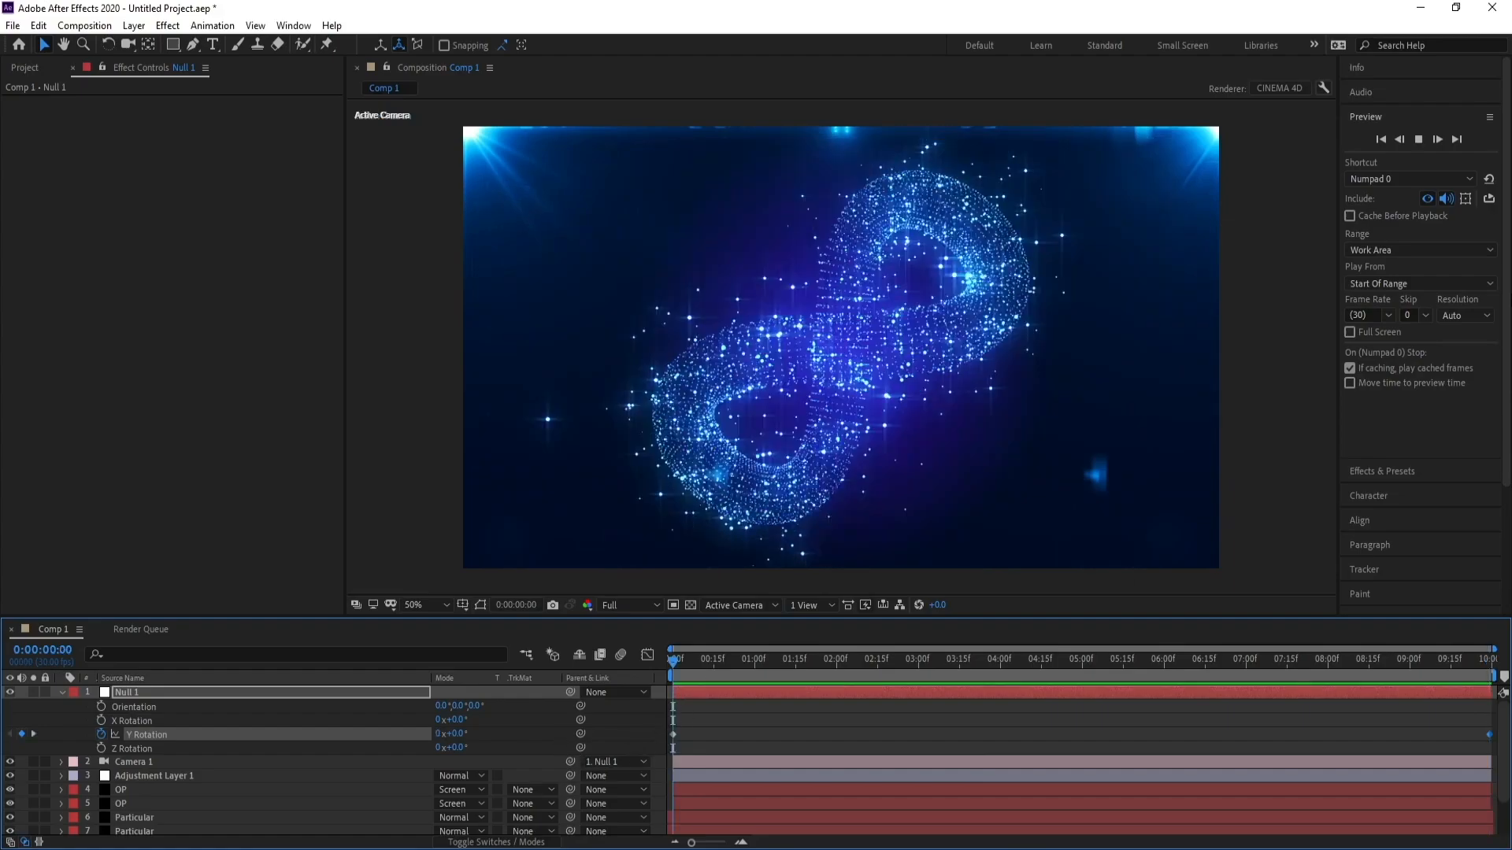